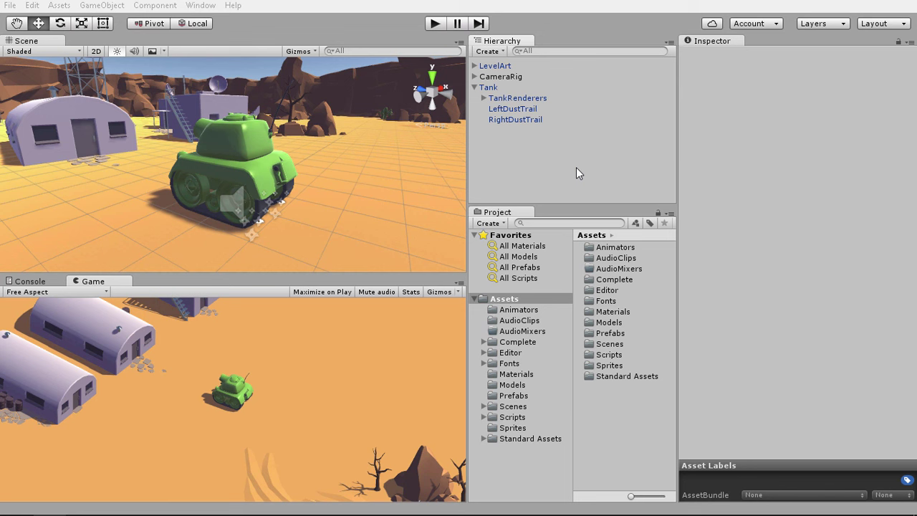
- Select CameraRig to show its Camera Control targets: size 3, with Tank as Element 0
{"action": "left_click", "coordinate": [493, 76]}
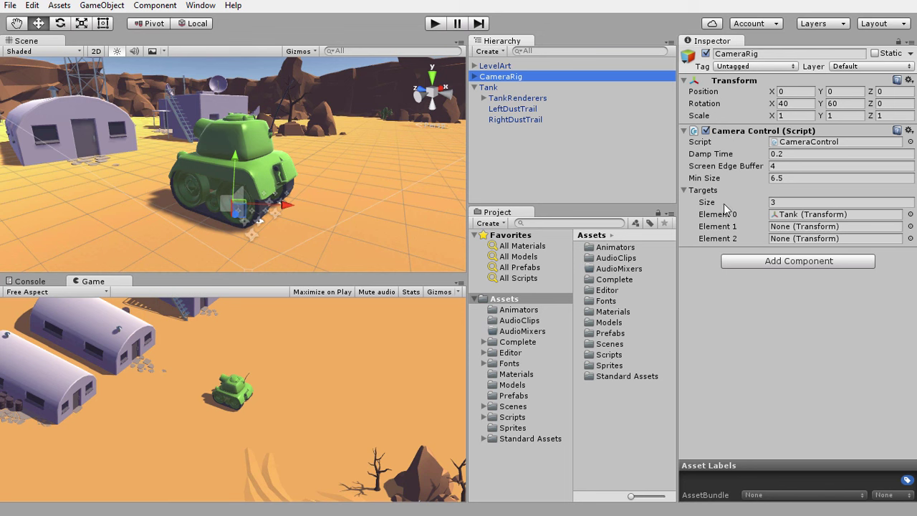
- Set the Camera Control Targets size to 1, leaving Tank as the only target
{"action": "left_click", "coordinate": [750, 201]}
{"action": "type", "text": "1"}
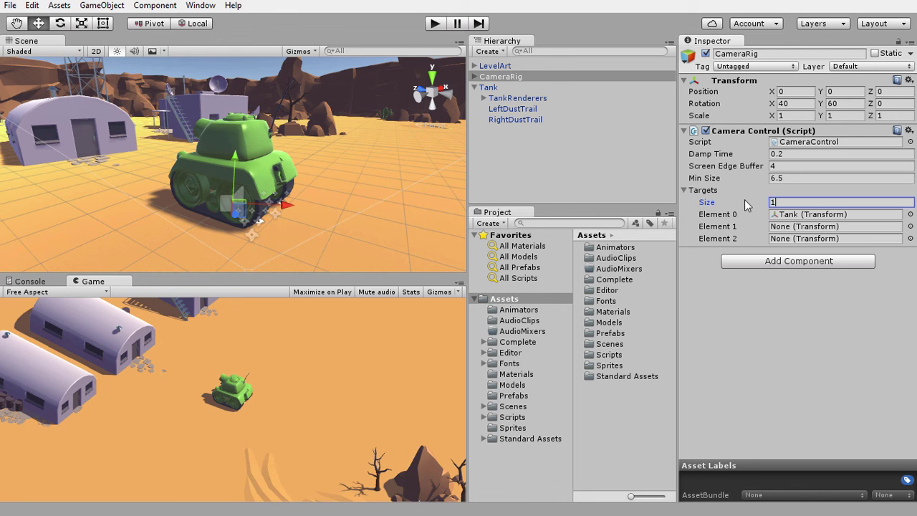
{"action": "key", "text": "Return"}
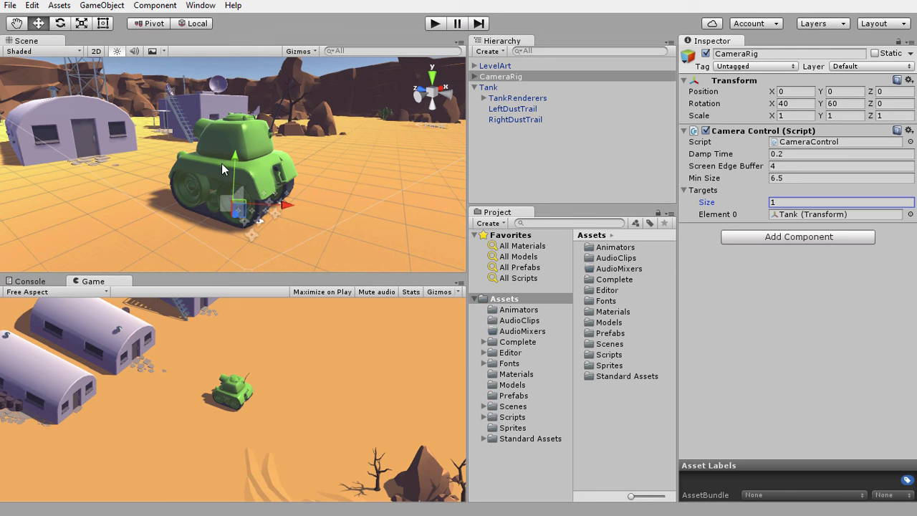
- Toggle the handle between Center and Pivot and between Local and Global, then deselect everything
{"action": "left_click", "coordinate": [145, 26]}
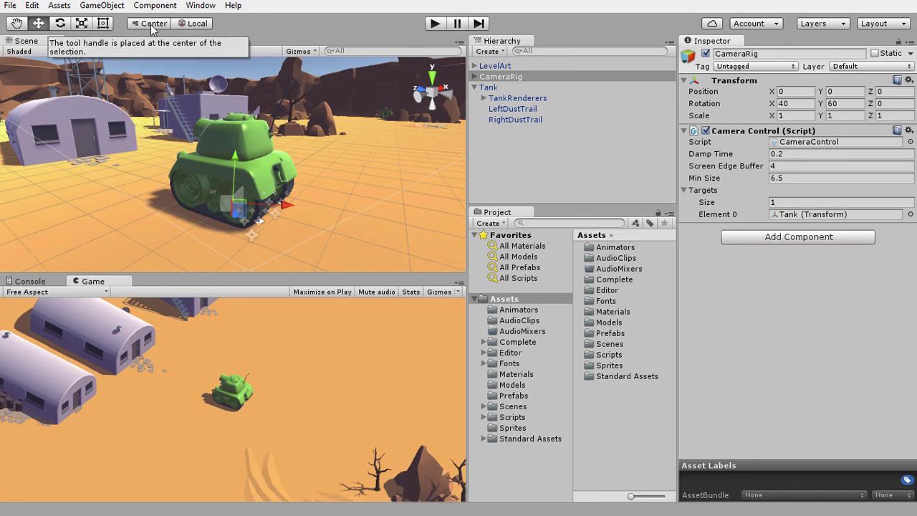
{"action": "left_click", "coordinate": [151, 26]}
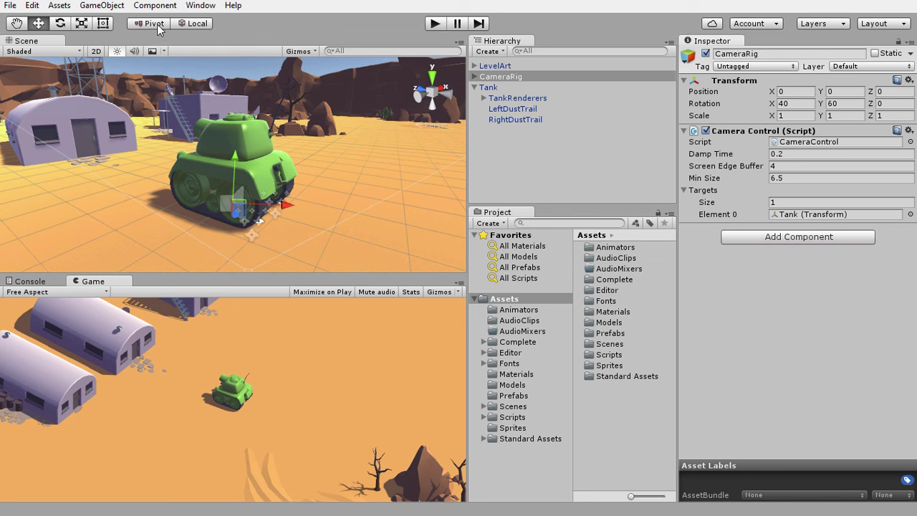
{"action": "left_click", "coordinate": [195, 25]}
{"action": "left_click", "coordinate": [484, 157]}
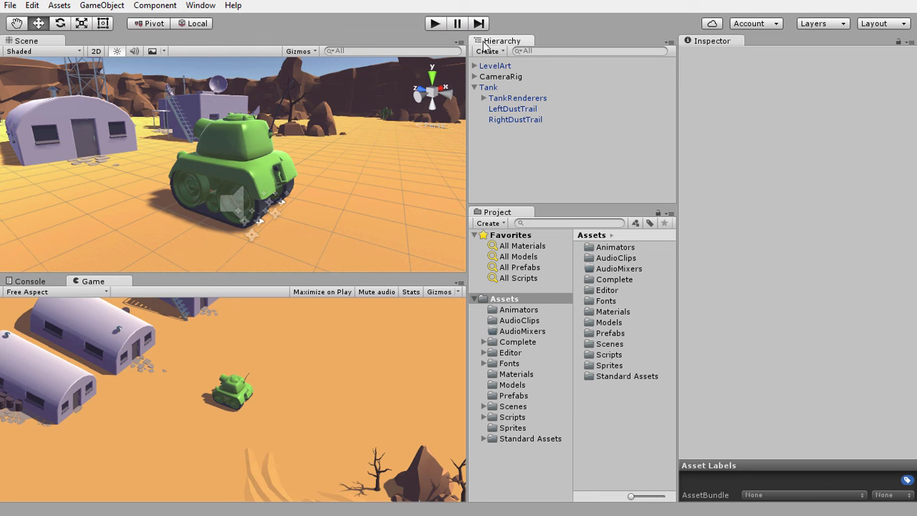
- Add a UI Slider from the Hierarchy's create menu, generating a Canvas and EventSystem
{"action": "right_click", "coordinate": [499, 143]}
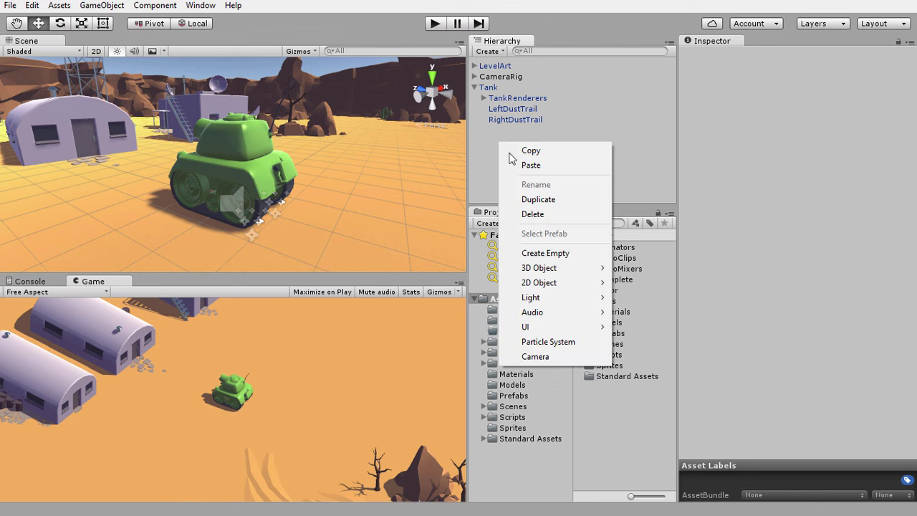
{"action": "mouse_move", "coordinate": [533, 333]}
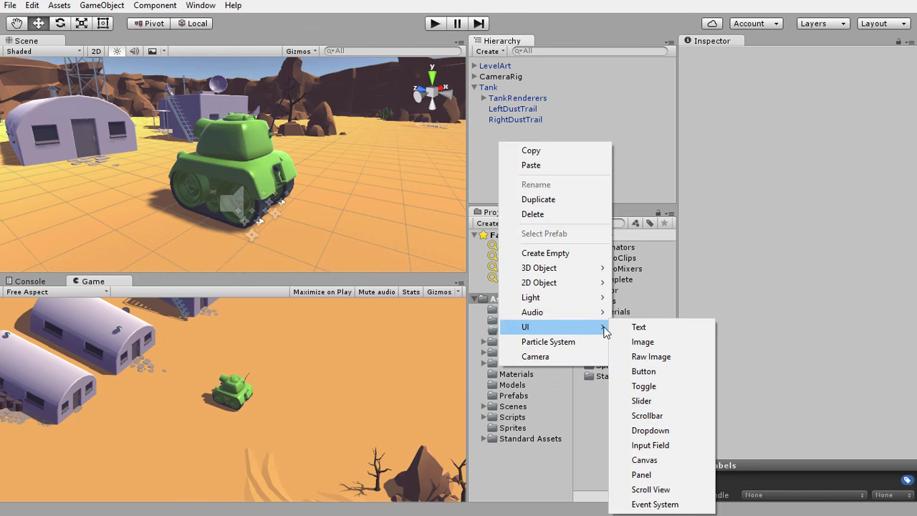
{"action": "left_click", "coordinate": [642, 403]}
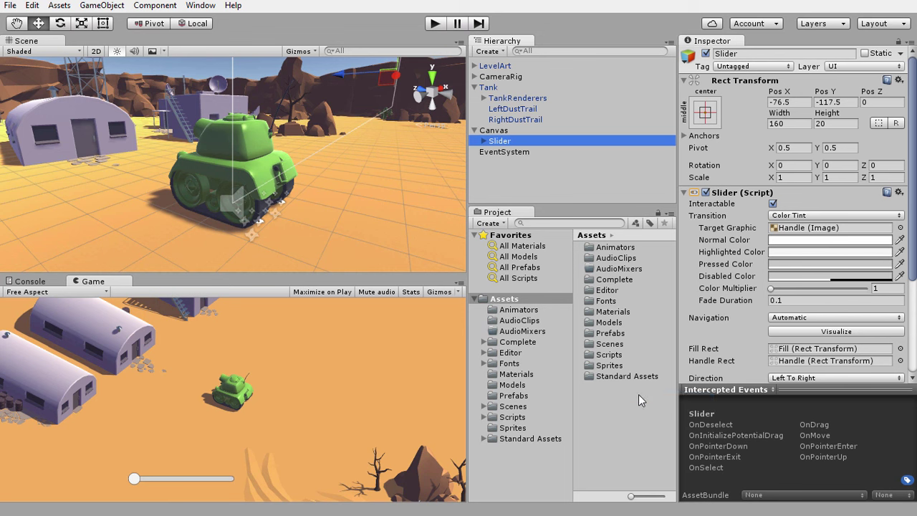
- Frame and orbit around the new Canvas, then inspect the EventSystem's input modules
{"action": "left_click", "coordinate": [491, 131]}
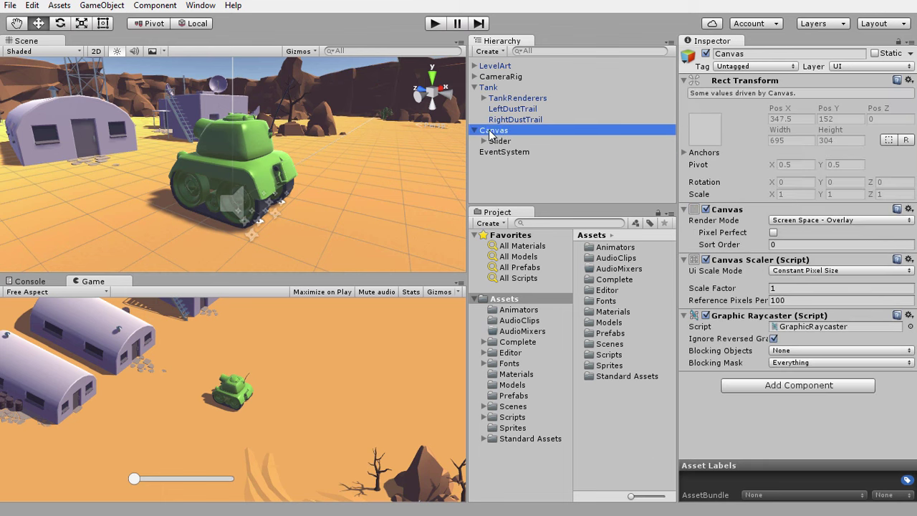
{"action": "key", "text": "f"}
{"action": "mouse_move", "coordinate": [238, 164]}
{"action": "left_mouse_down", "text": "alt"}
{"action": "mouse_move", "coordinate": [345, 171]}
{"action": "mouse_move", "coordinate": [213, 190]}
{"action": "left_mouse_up", "text": "alt"}
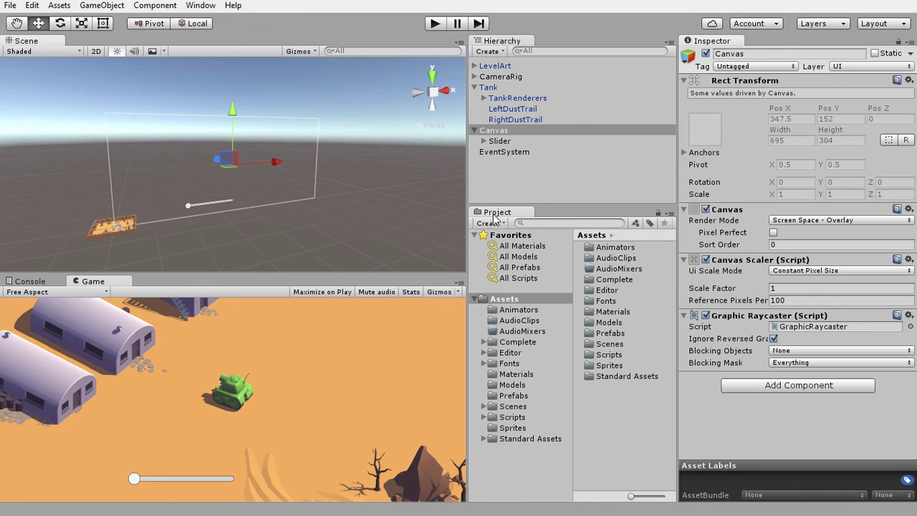
{"action": "left_click", "coordinate": [509, 154]}
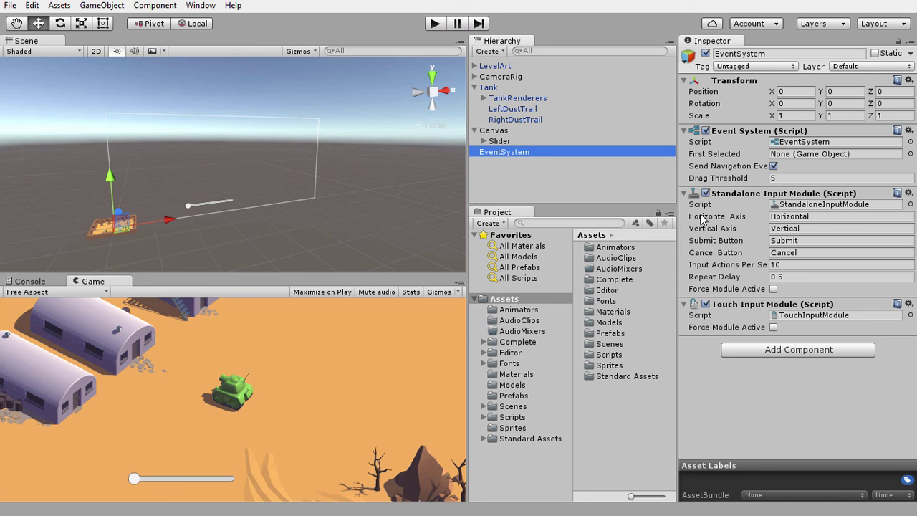
- Point out the Standalone Input Module's Horizontal Axis and Vertical Axis fields
{"action": "left_click", "coordinate": [789, 216]}
{"action": "left_click", "coordinate": [784, 228]}
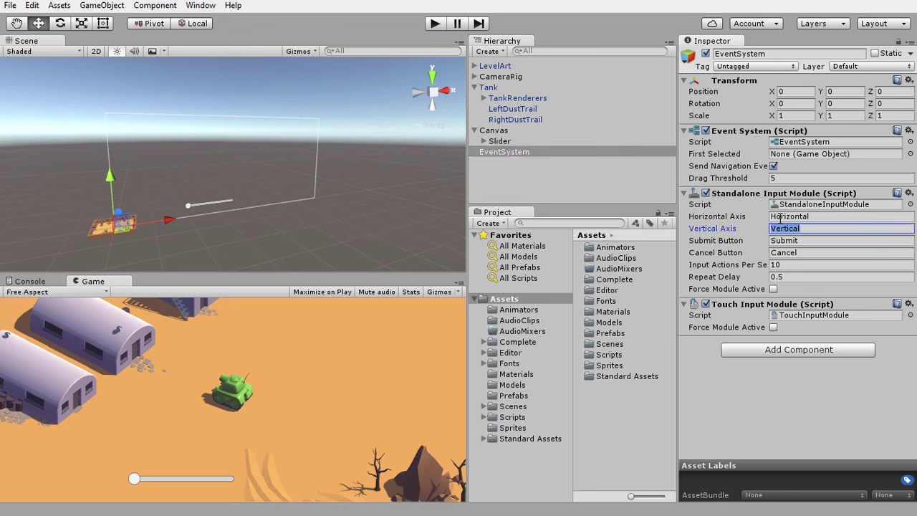
{"action": "left_click", "coordinate": [780, 218]}
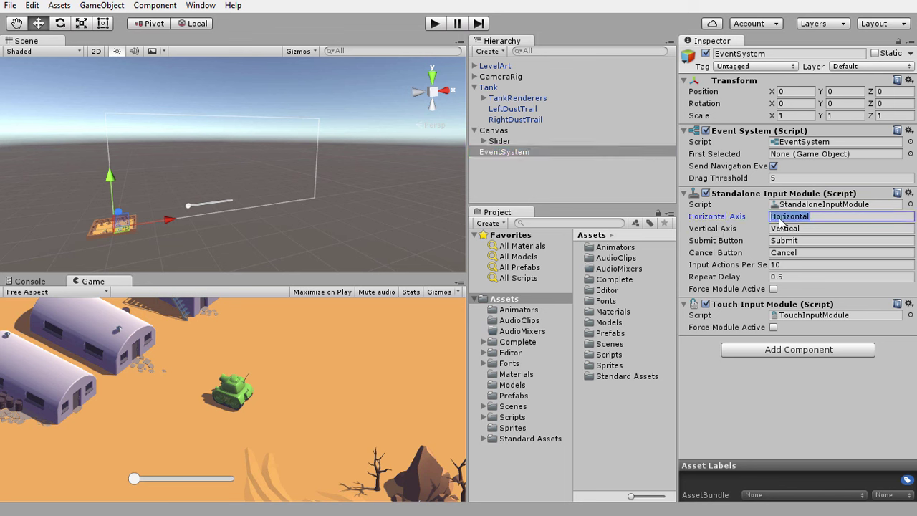
{"action": "left_click", "coordinate": [704, 231]}
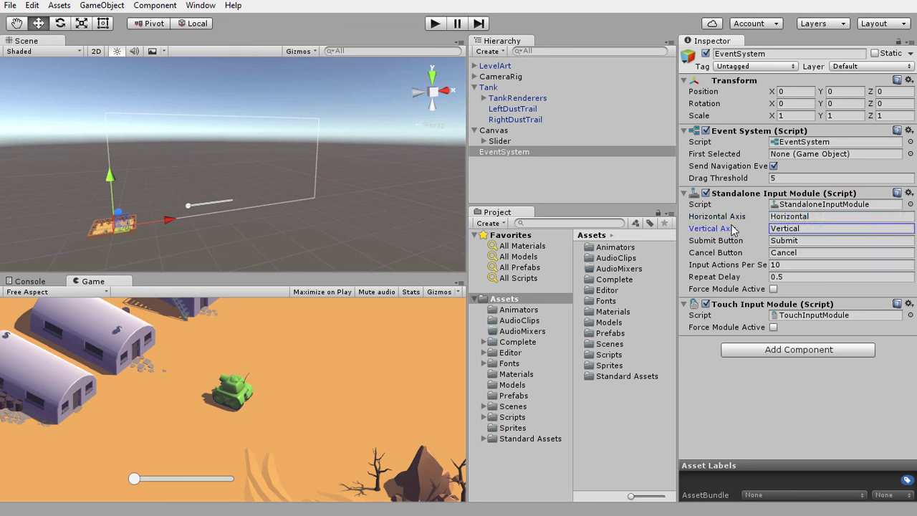
{"action": "left_click", "coordinate": [772, 216]}
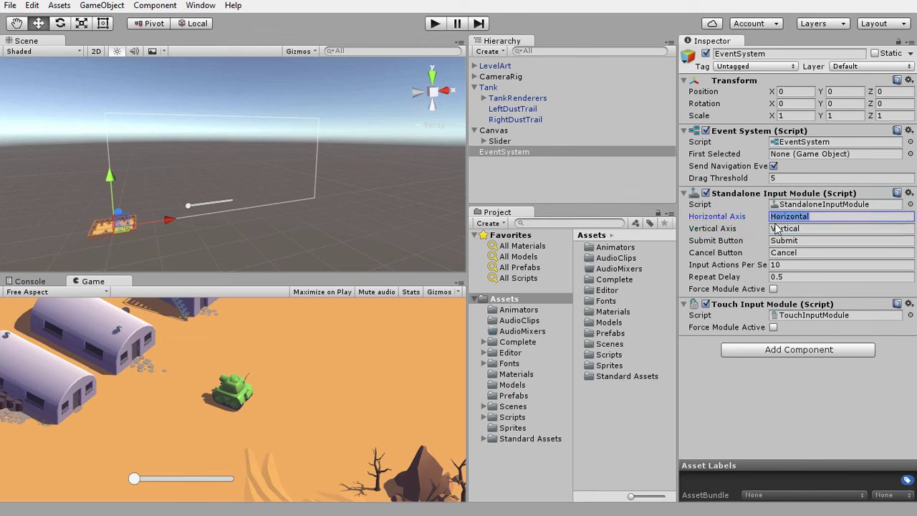
{"action": "left_click", "coordinate": [776, 228]}
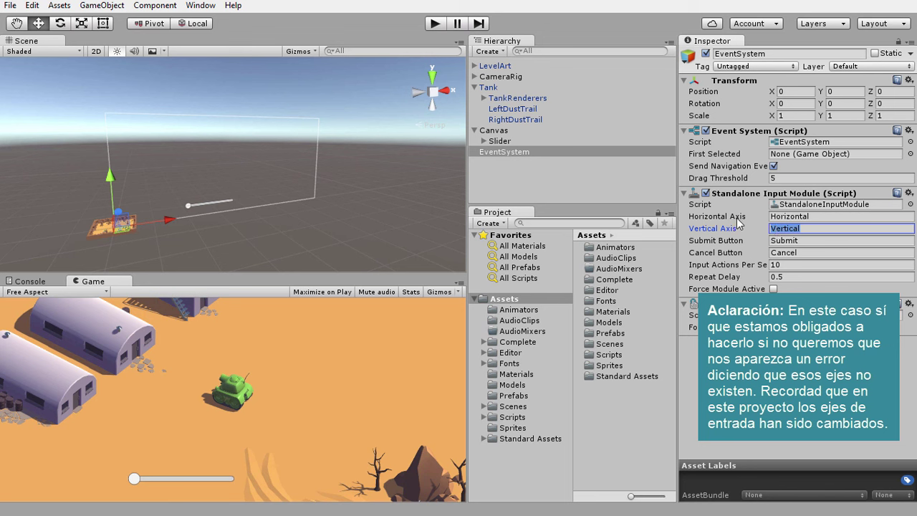
{"action": "left_click", "coordinate": [787, 230]}
{"action": "left_click", "coordinate": [792, 217]}
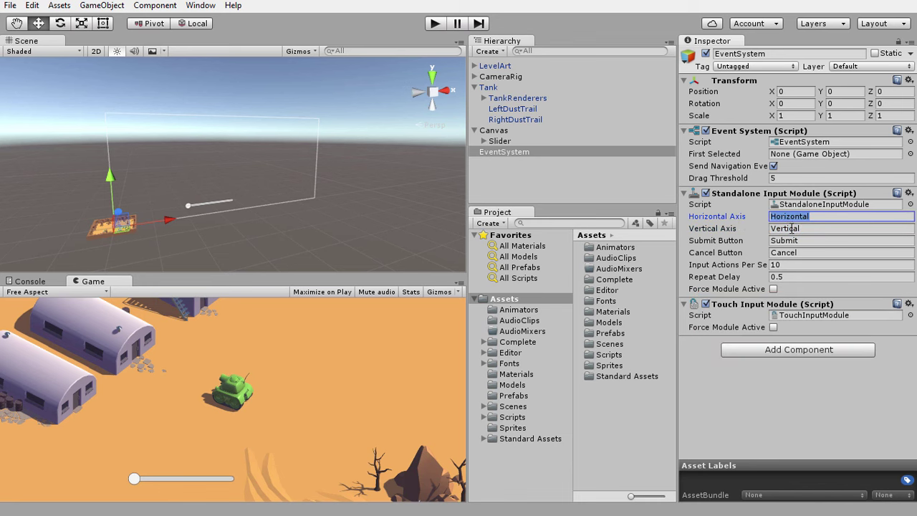
{"action": "left_click", "coordinate": [782, 229]}
- Open Project Settings > Input and expand the Axes list showing 16 axes
{"action": "left_click", "coordinate": [32, 5]}
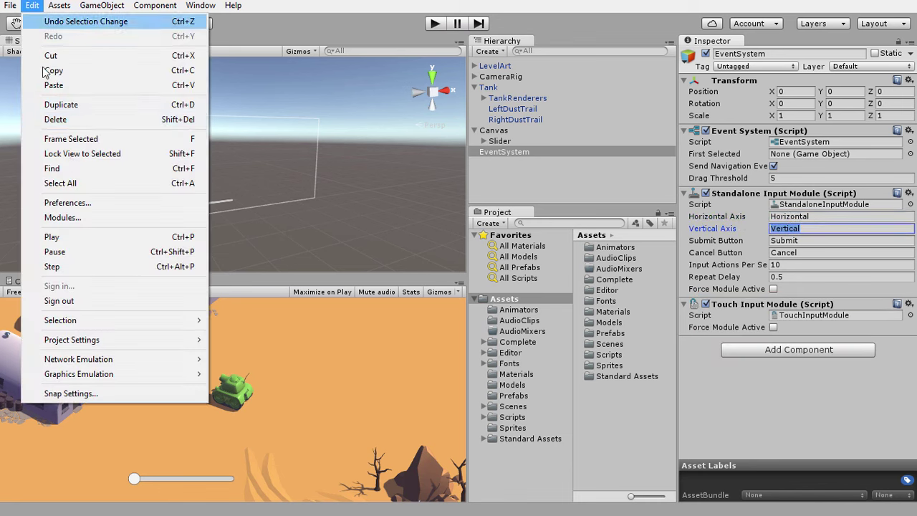
{"action": "mouse_move", "coordinate": [97, 345]}
{"action": "left_click", "coordinate": [244, 339]}
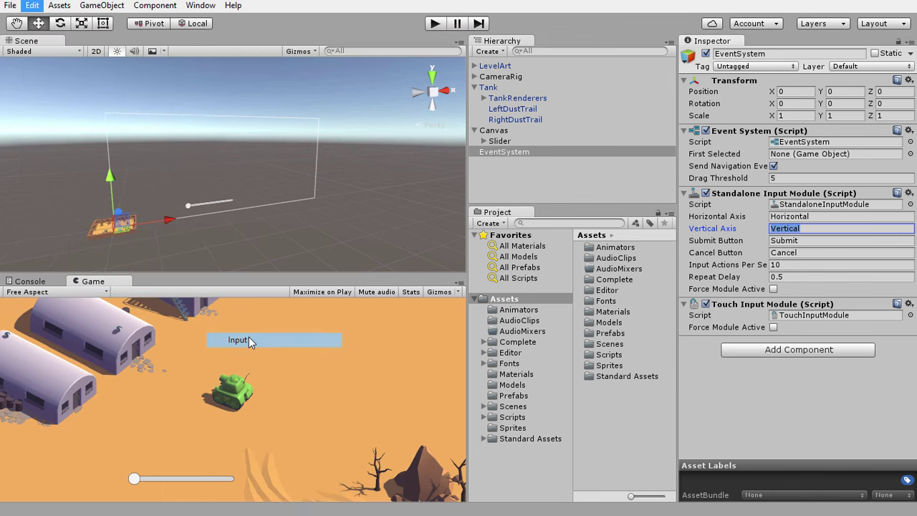
{"action": "left_click", "coordinate": [684, 84]}
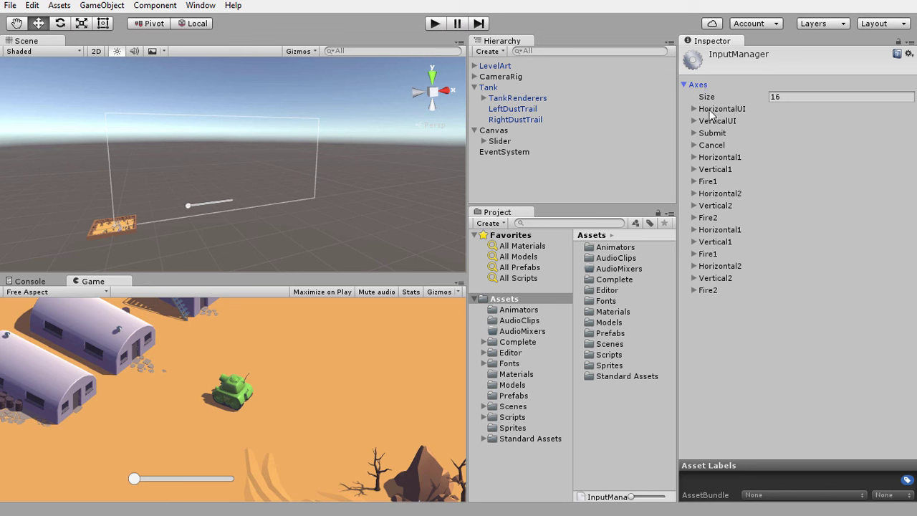
- Review the HorizontalUI and VerticalUI axis details, then return to the EventSystem
{"action": "left_click", "coordinate": [694, 109]}
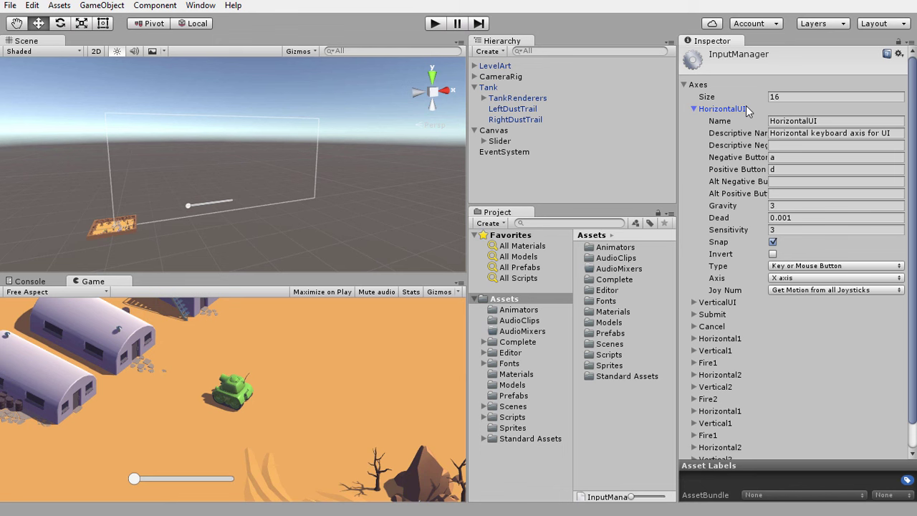
{"action": "left_click", "coordinate": [717, 111]}
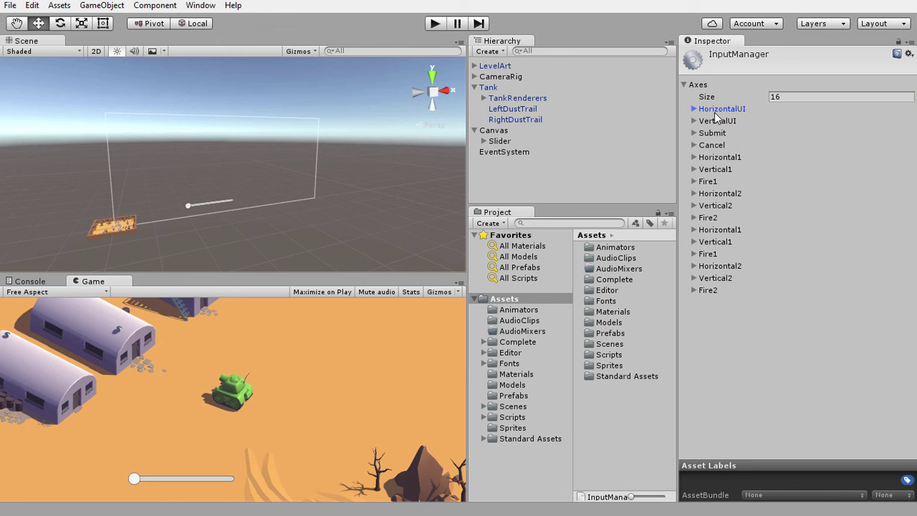
{"action": "left_click", "coordinate": [693, 120]}
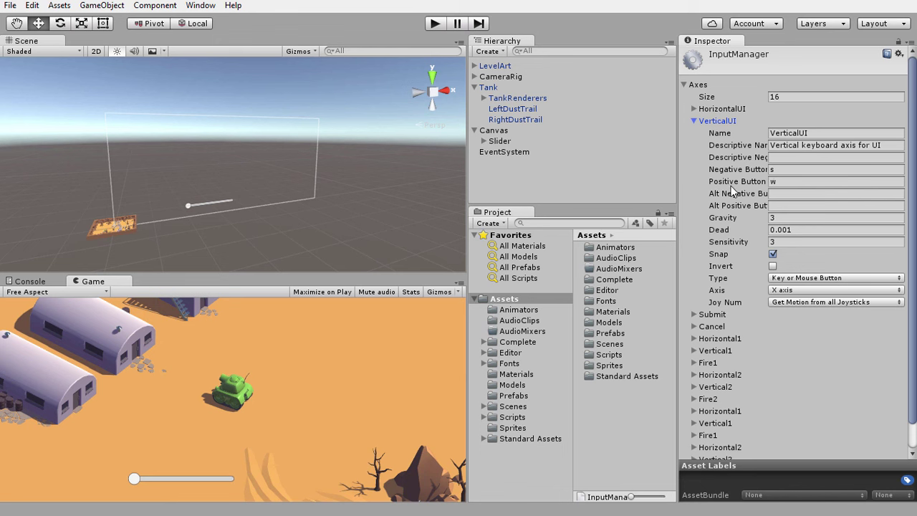
{"action": "left_click", "coordinate": [693, 121]}
{"action": "left_click", "coordinate": [501, 153]}
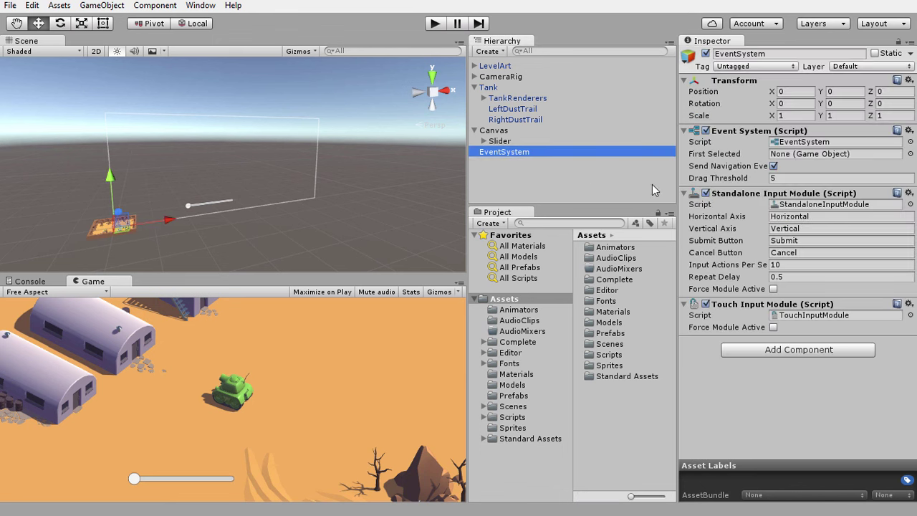
- Change the Standalone Input Module axes to HorizontalUI and VerticalUI
{"action": "left_click", "coordinate": [791, 216]}
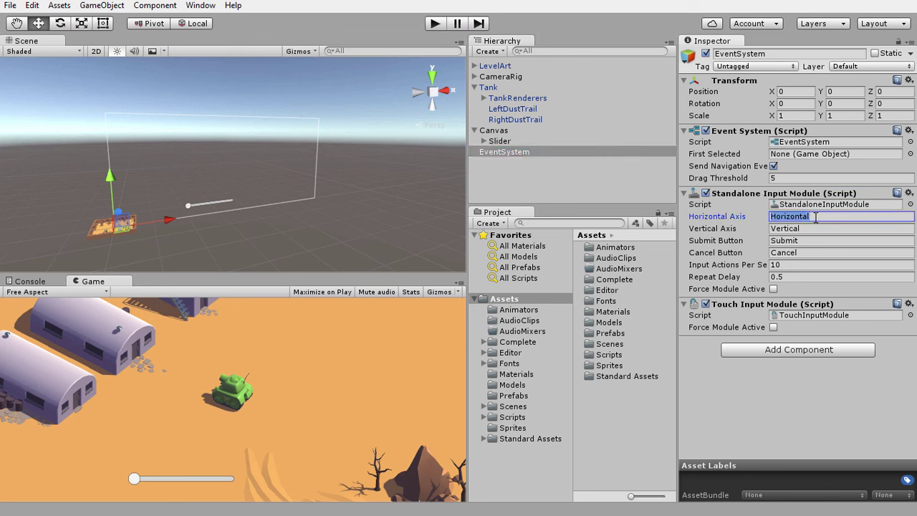
{"action": "left_click", "coordinate": [816, 218]}
{"action": "type", "text": "I"}
{"action": "left_click", "coordinate": [810, 229]}
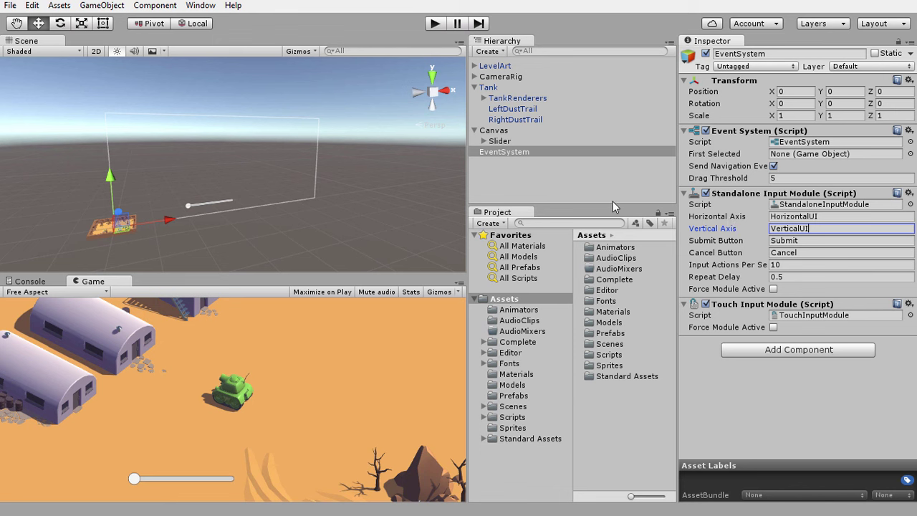
{"action": "left_click", "coordinate": [493, 131]}
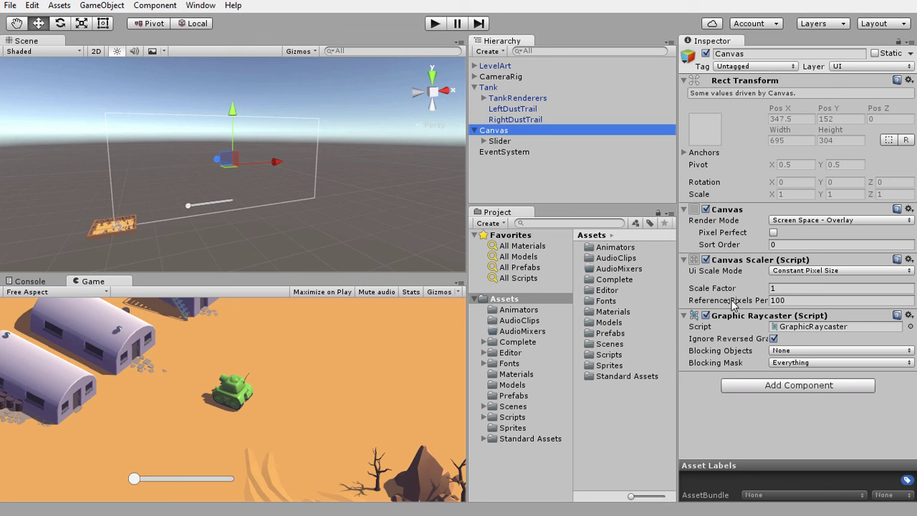
- Switch the Canvas Render Mode to World Space
{"action": "left_click", "coordinate": [762, 302]}
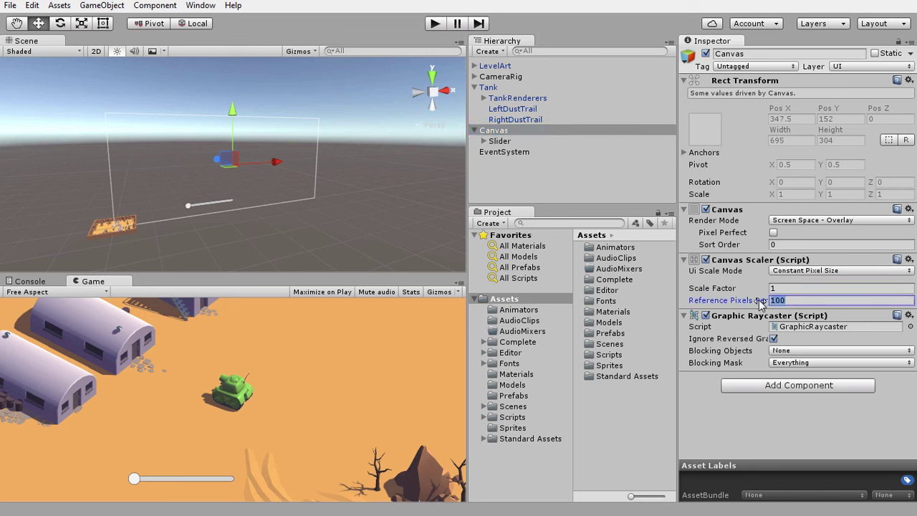
{"action": "type", "text": "1"}
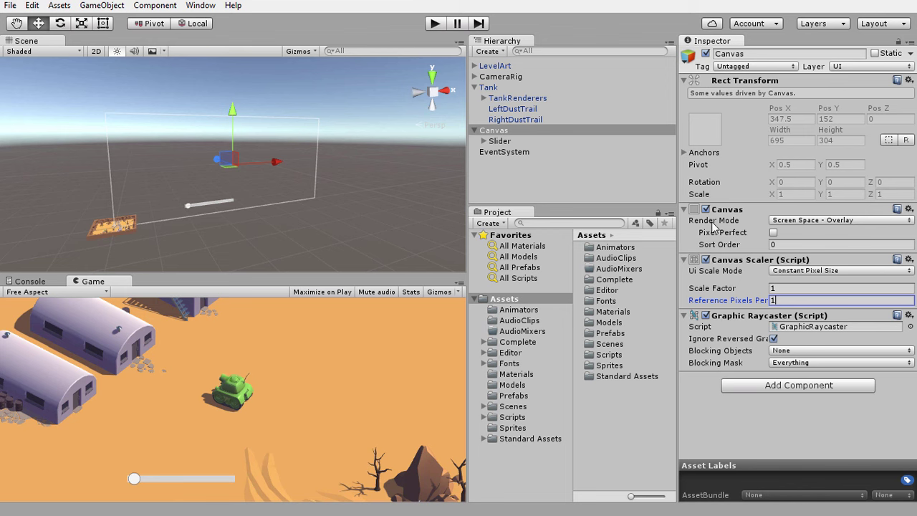
{"action": "left_click", "coordinate": [807, 224]}
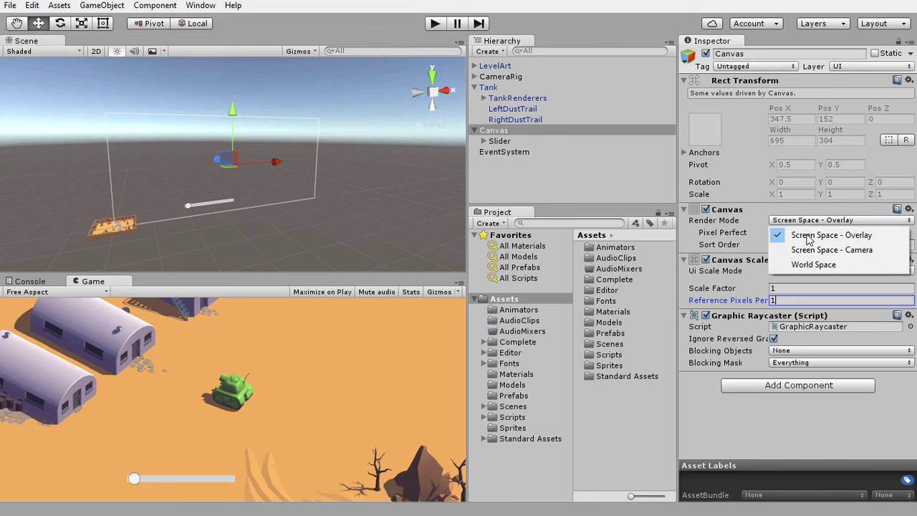
{"action": "left_click", "coordinate": [803, 267]}
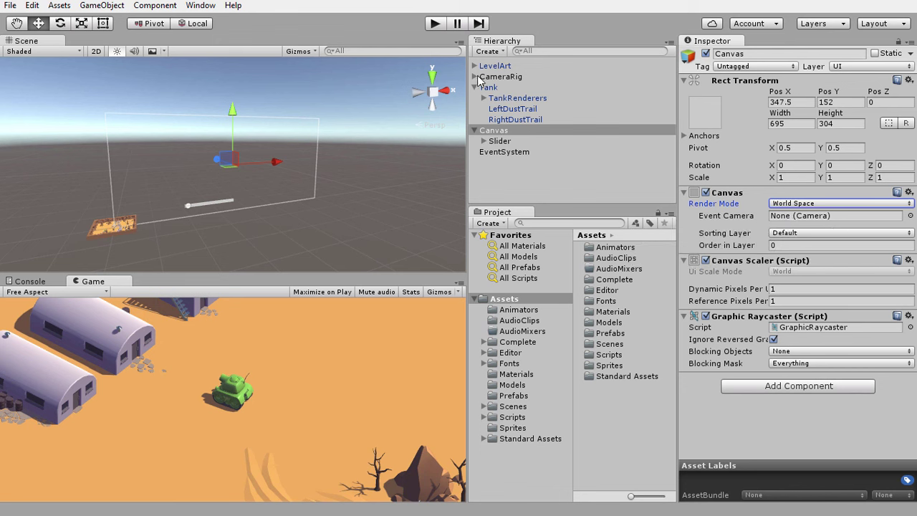
- Assign CameraRig's Main Camera as the Canvas Event Camera
{"action": "left_click", "coordinate": [475, 76]}
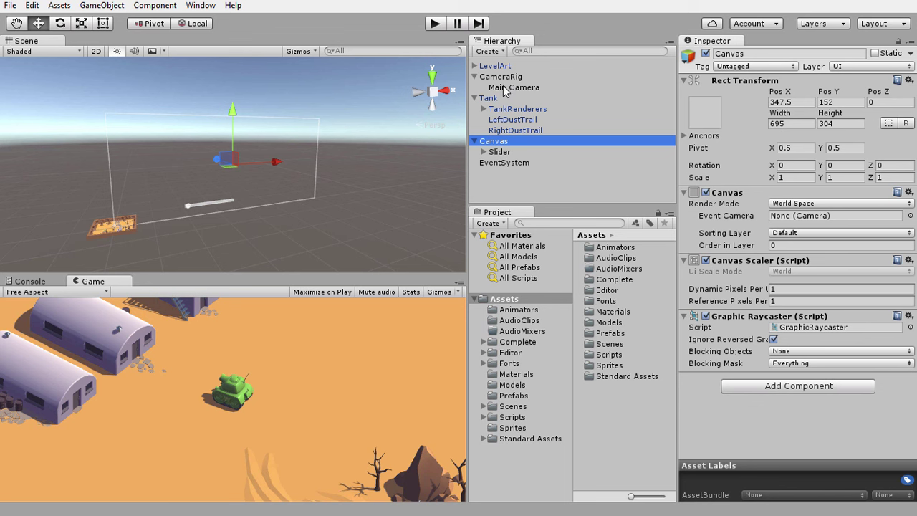
{"action": "mouse_move", "coordinate": [508, 91]}
{"action": "left_mouse_down"}
{"action": "mouse_move", "coordinate": [541, 93]}
{"action": "mouse_move", "coordinate": [786, 221]}
{"action": "left_mouse_up"}
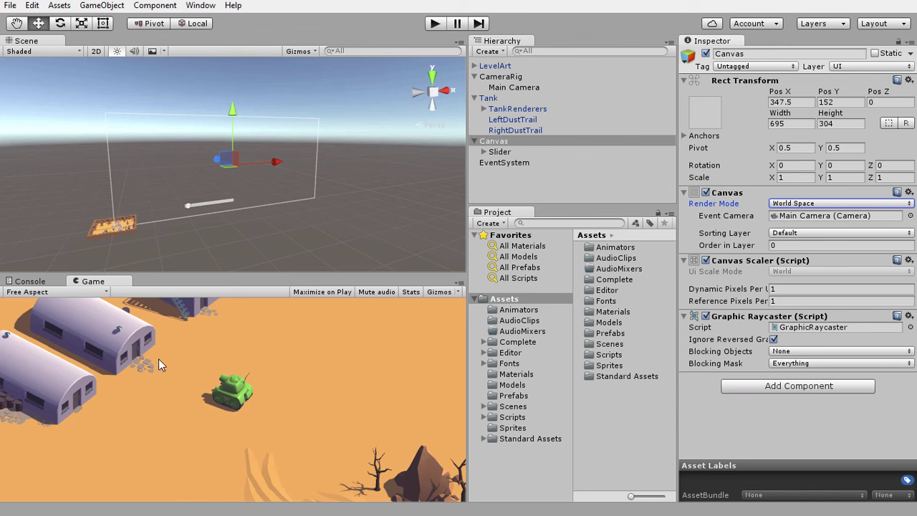
{"action": "double_click", "coordinate": [499, 153]}
{"action": "scroll", "coordinate": [141, 151], "scroll_direction": "down", "scroll_amount": 2}
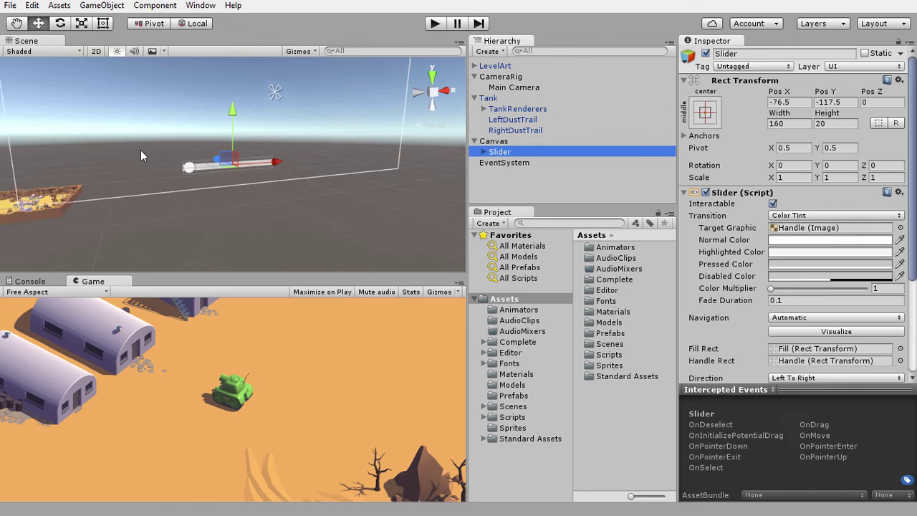
{"action": "scroll", "coordinate": [278, 174], "scroll_direction": "down", "scroll_amount": 2}
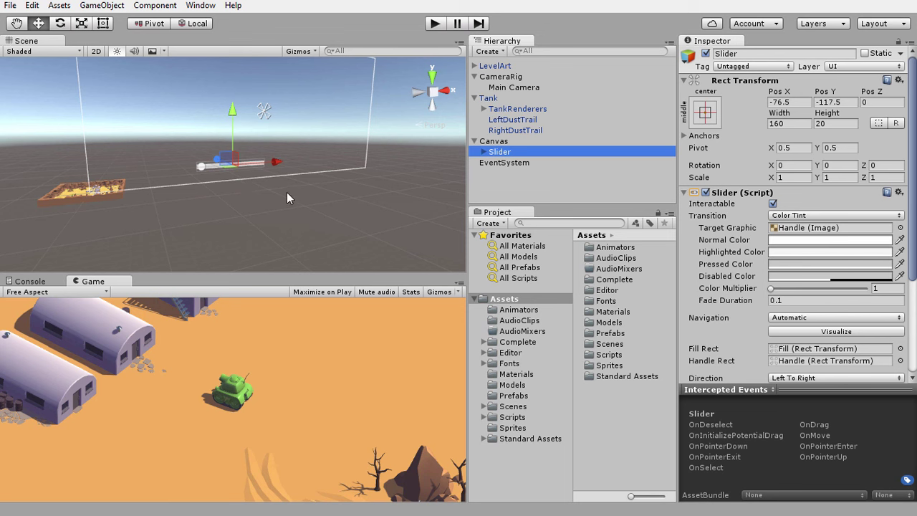
{"action": "left_click", "coordinate": [493, 143]}
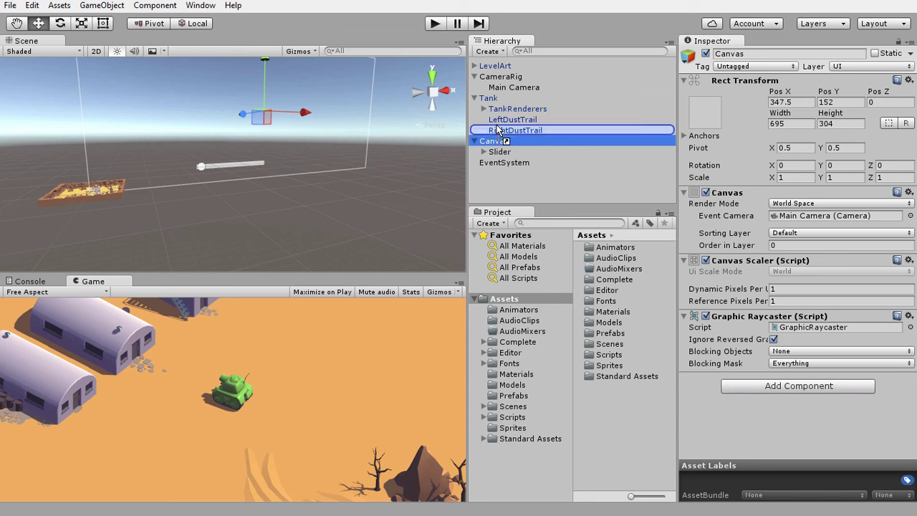
- Parent the Canvas under Tank and set its position to X 0, Y 0.1
{"action": "left_click_drag", "start_coordinate": [499, 147], "coordinate": [491, 100]}
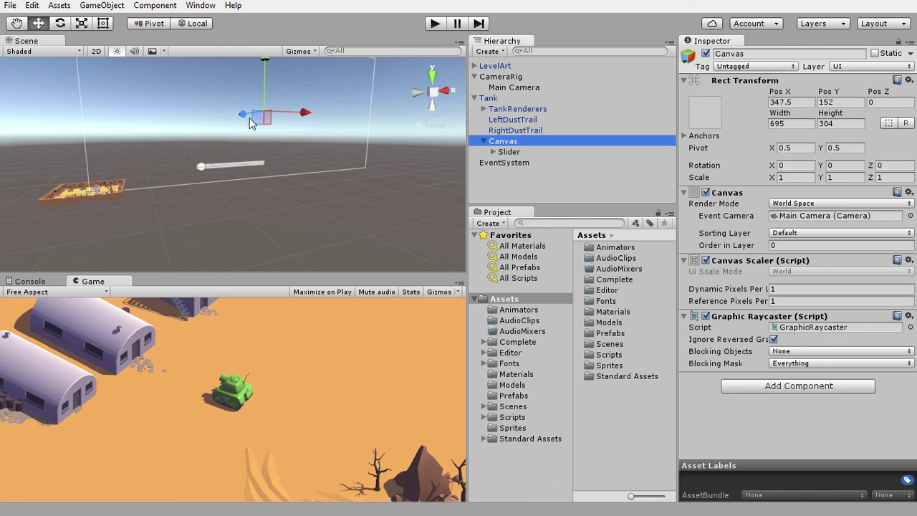
{"action": "scroll", "coordinate": [164, 145], "scroll_direction": "down", "scroll_amount": 2}
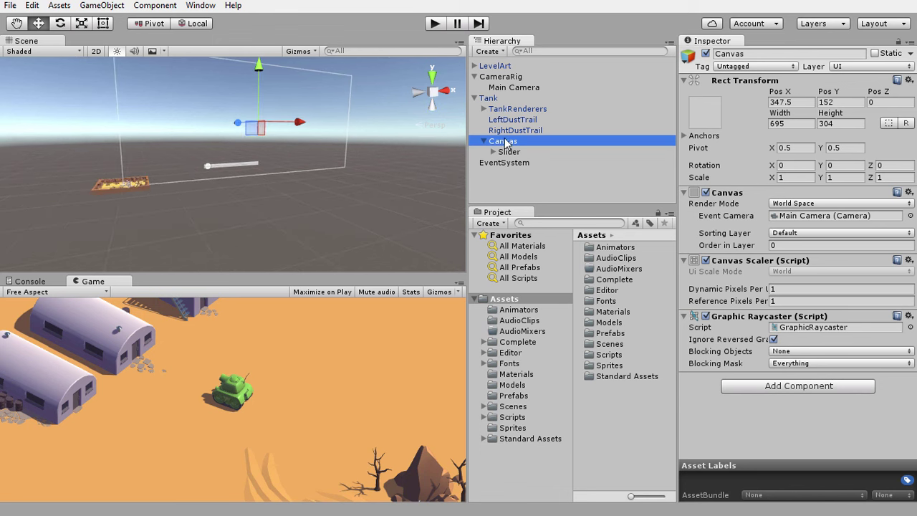
{"action": "left_click", "coordinate": [805, 106]}
{"action": "left_click", "coordinate": [806, 106]}
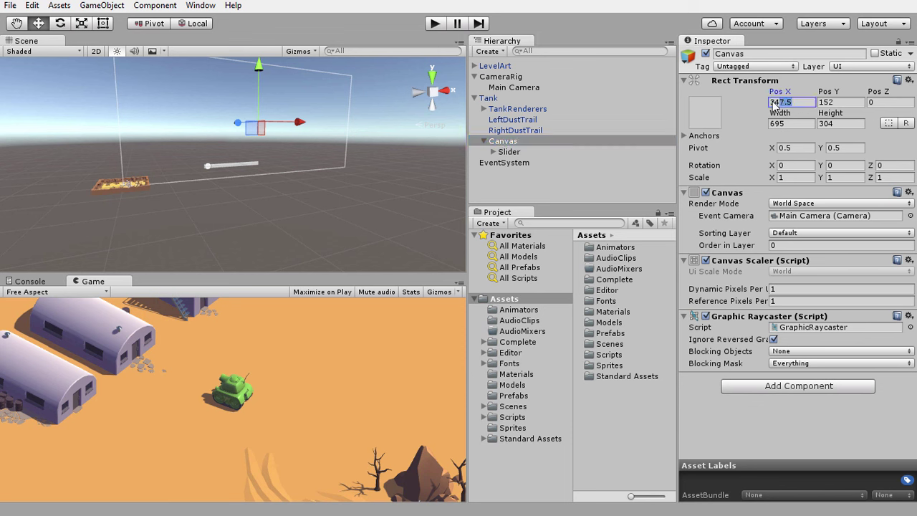
{"action": "type", "text": "0"}
{"action": "key", "text": "Tab"}
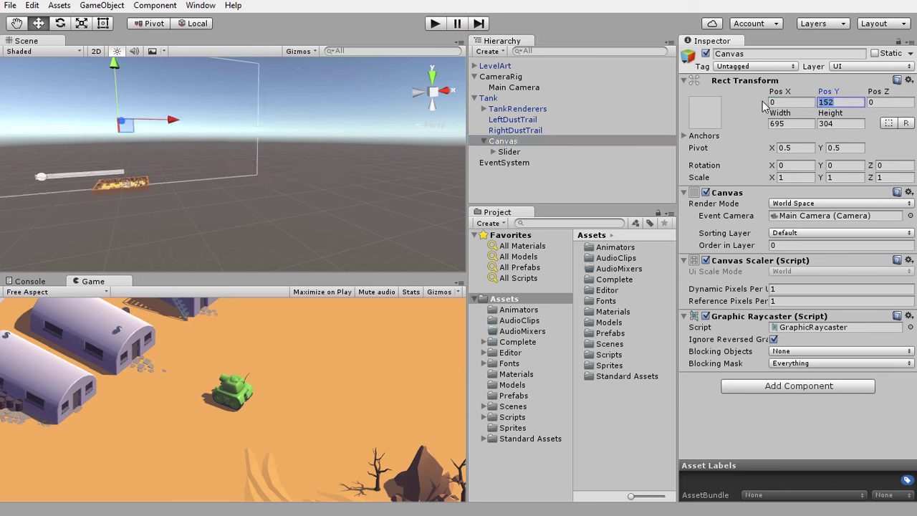
{"action": "type", "text": "0.1"}
{"action": "key", "text": "Tab"}
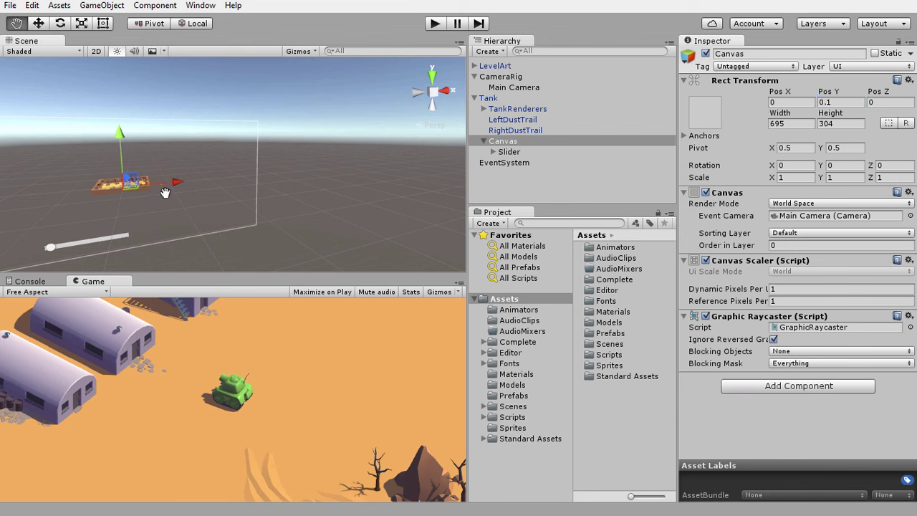
{"action": "mouse_move", "coordinate": [149, 199]}
{"action": "left_mouse_down", "text": "alt"}
{"action": "mouse_move", "coordinate": [435, 219]}
{"action": "mouse_move", "coordinate": [150, 215]}
{"action": "left_mouse_up", "text": "alt"}
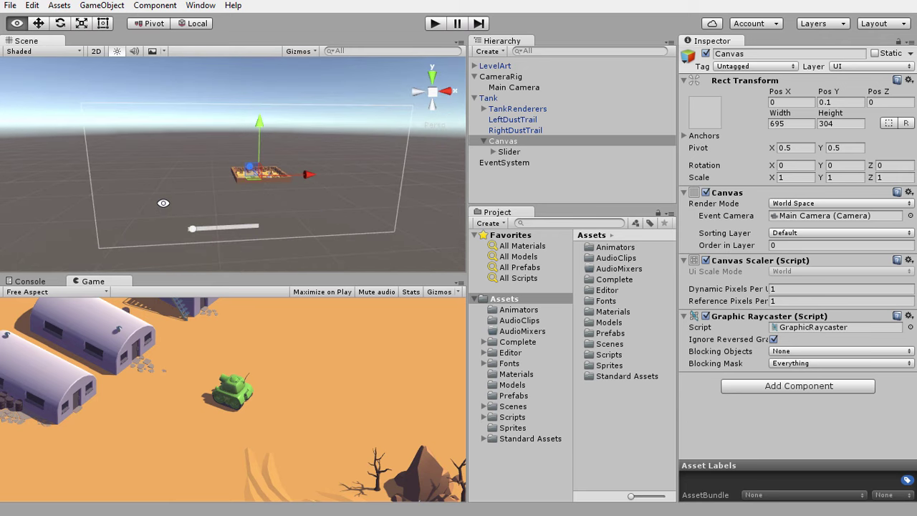
{"action": "left_click_drag", "start_coordinate": [150, 215], "coordinate": [310, 153], "text": "alt"}
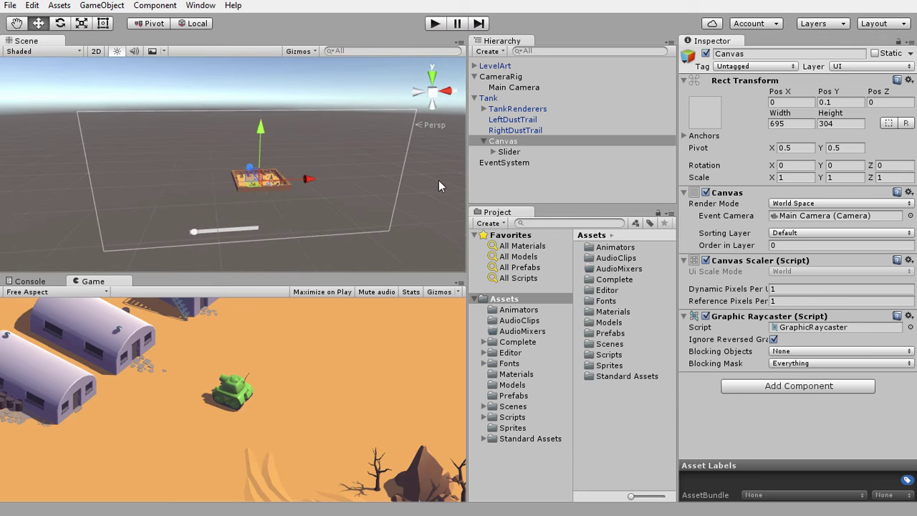
- Resize the Canvas to width 3.5 and height 3.5, then frame it around the tank
{"action": "left_click", "coordinate": [791, 124]}
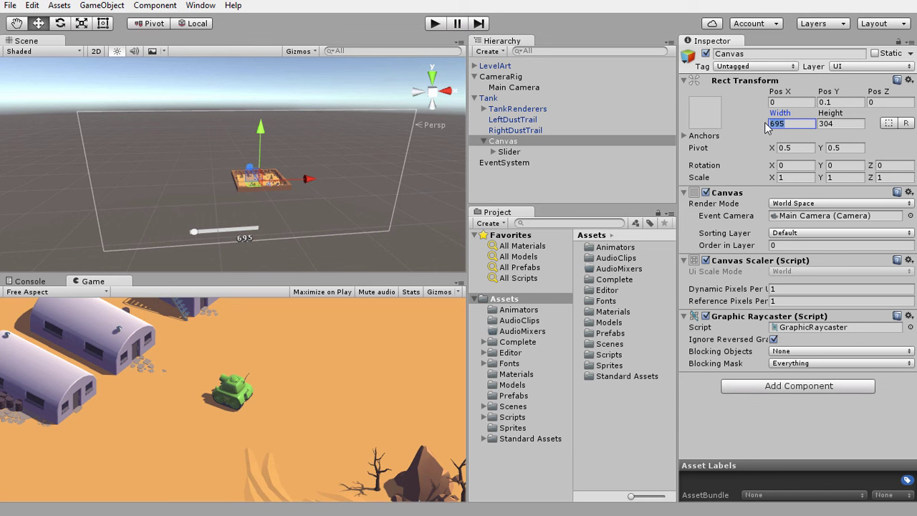
{"action": "type", "text": "3.5"}
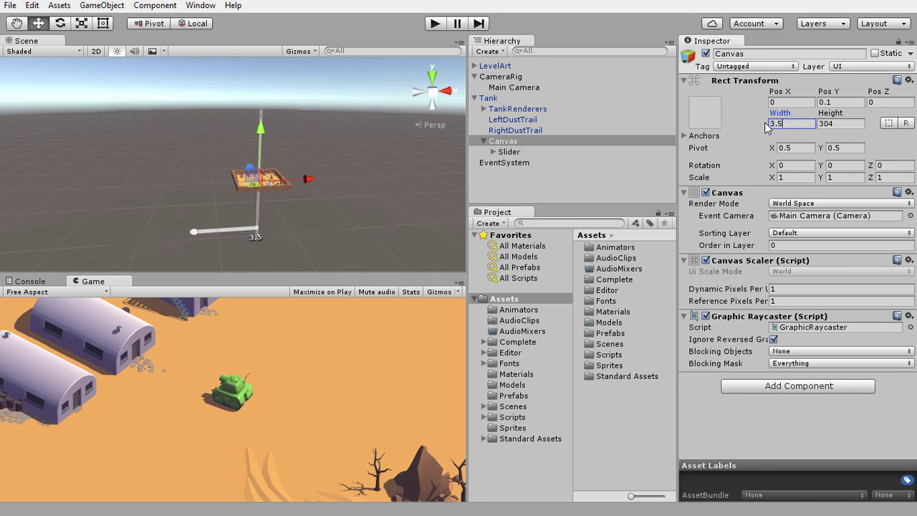
{"action": "key", "text": "Tab"}
{"action": "type", "text": "3.5"}
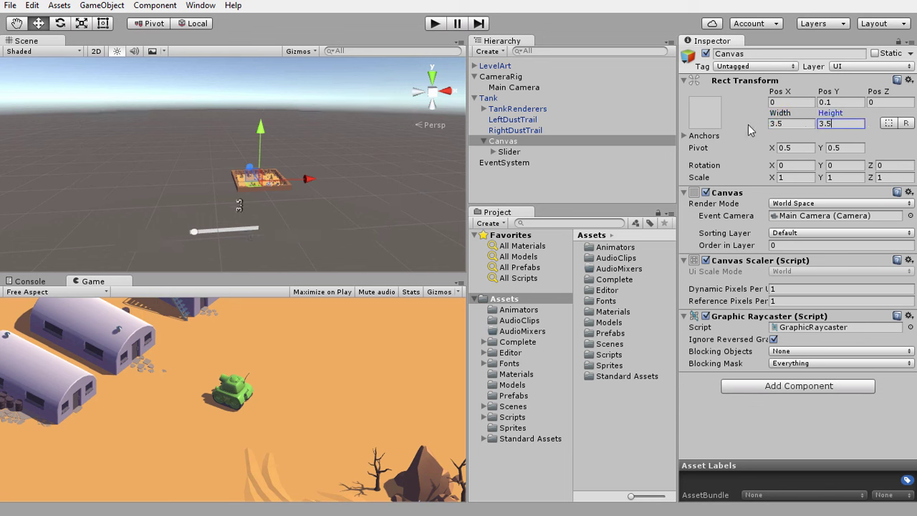
{"action": "double_click", "coordinate": [507, 143]}
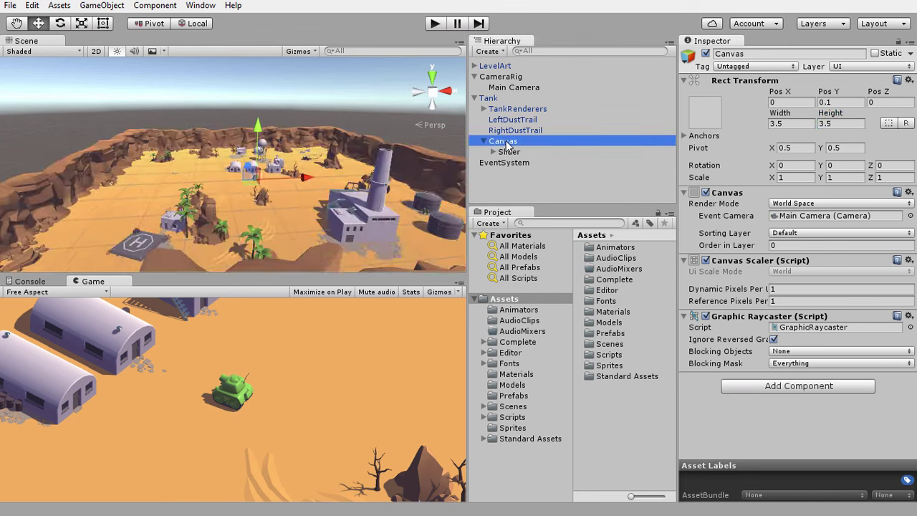
{"action": "mouse_move", "coordinate": [222, 207]}
{"action": "left_mouse_down", "text": "alt"}
{"action": "mouse_move", "coordinate": [399, 98]}
{"action": "mouse_move", "coordinate": [170, 97]}
{"action": "left_mouse_up", "text": "alt"}
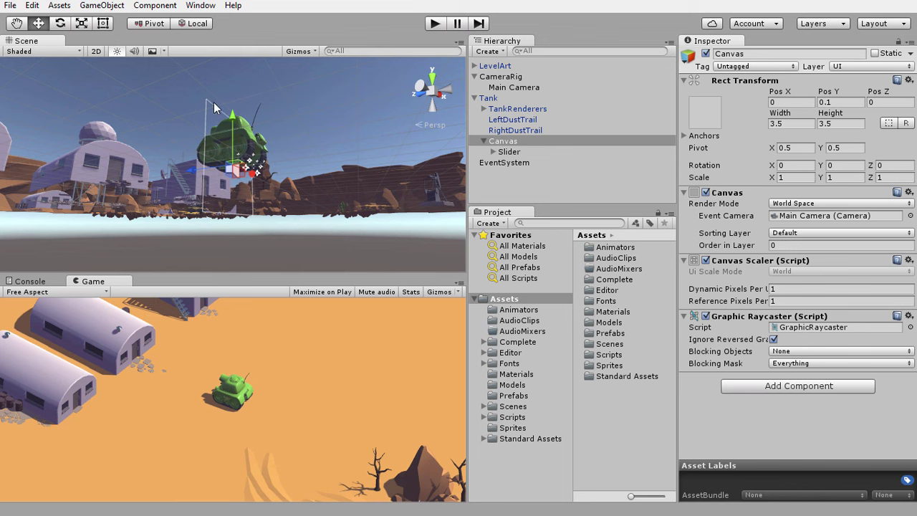
{"action": "double_click", "coordinate": [509, 152]}
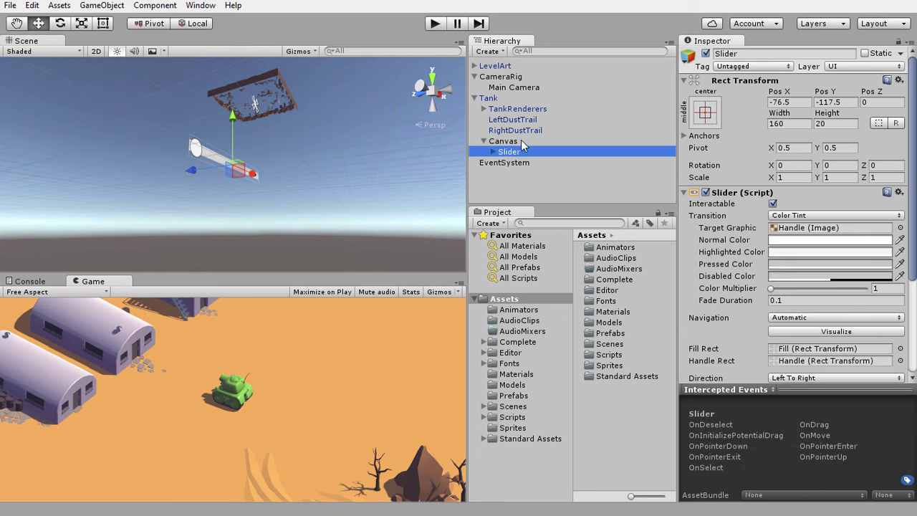
{"action": "double_click", "coordinate": [508, 142]}
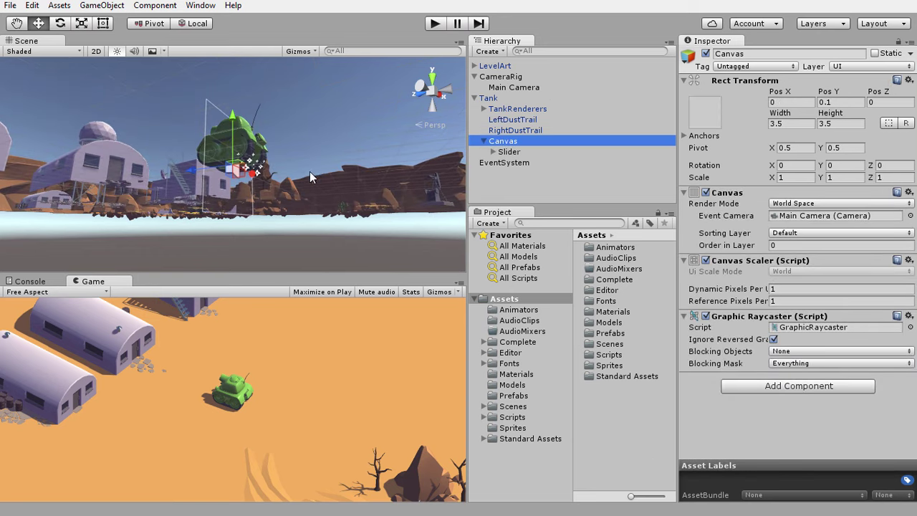
{"action": "left_click", "coordinate": [235, 167]}
{"action": "left_click", "coordinate": [511, 141]}
- Rotate the Canvas to X 90 so it lies flat over the tank
{"action": "left_click", "coordinate": [503, 142]}
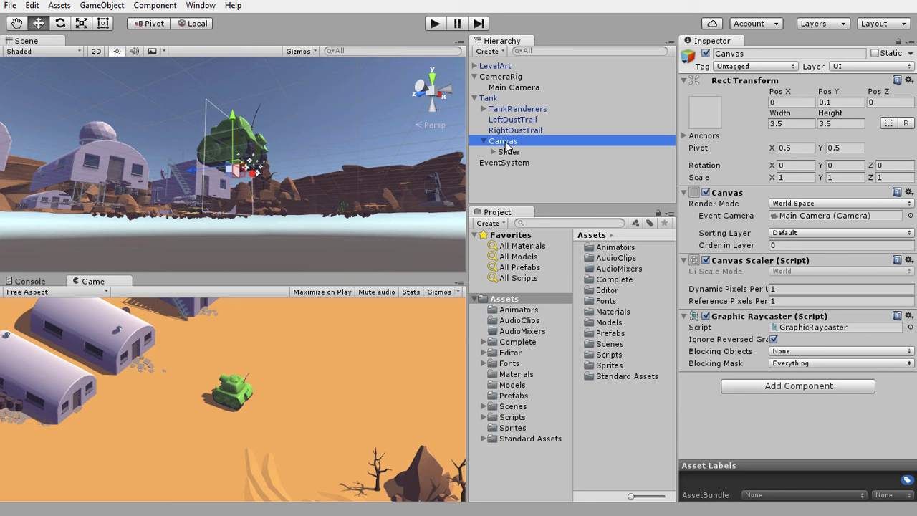
{"action": "left_click", "coordinate": [792, 165]}
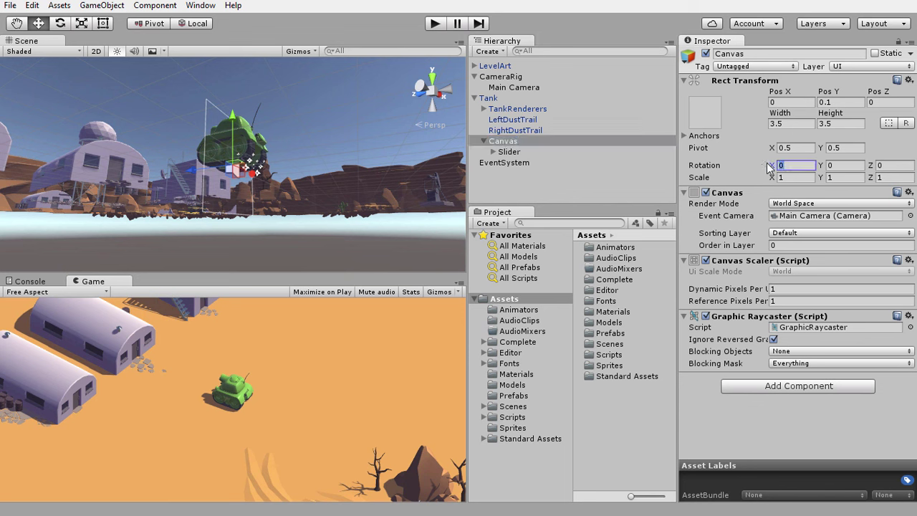
{"action": "type", "text": "90"}
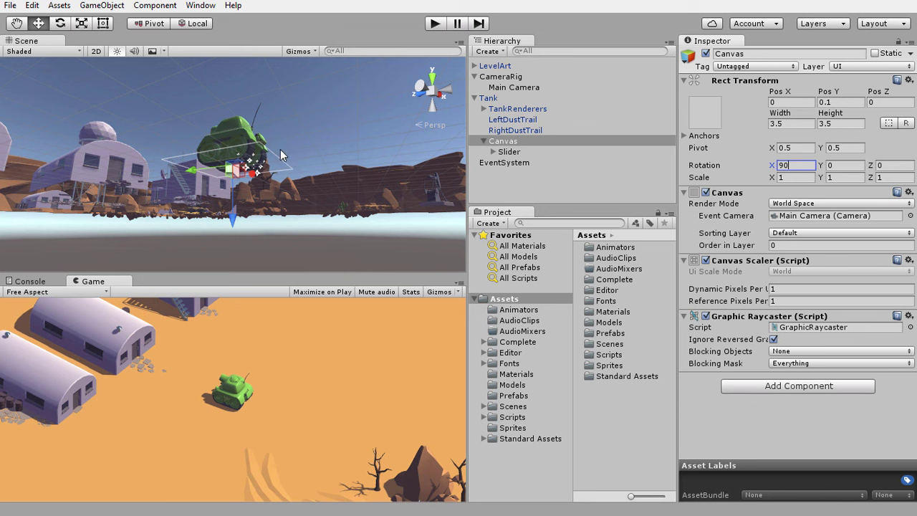
{"action": "left_click_drag", "start_coordinate": [286, 152], "coordinate": [305, 134], "text": "alt"}
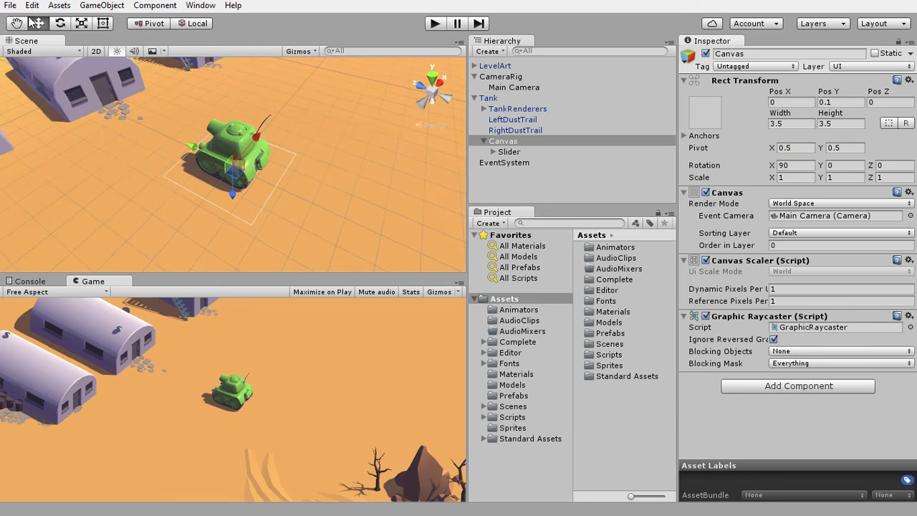
- Save the scene via File > Save Scene and frame the Slider
{"action": "left_click", "coordinate": [10, 5]}
{"action": "left_click", "coordinate": [28, 56]}
{"action": "double_click", "coordinate": [506, 152]}
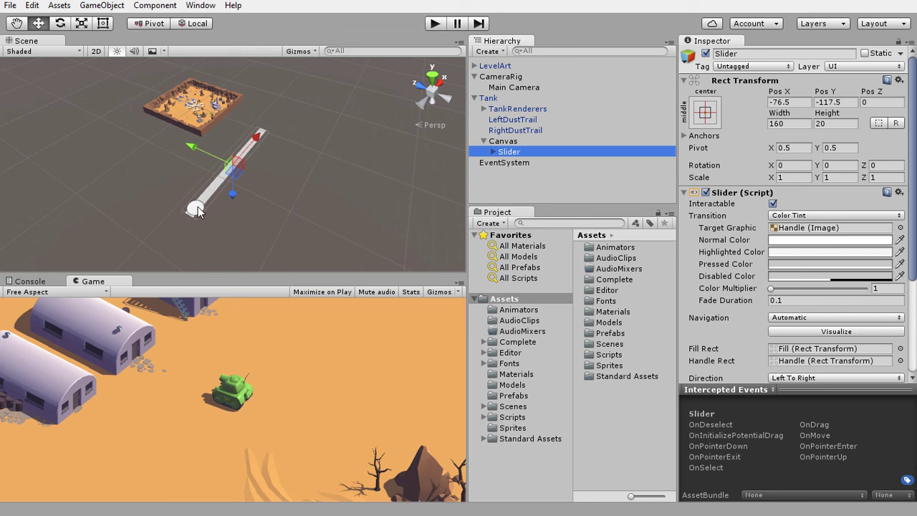
- Delete the Slider's Handle Slide Area and its Handle, then frame the Canvas around the tank
{"action": "left_click", "coordinate": [493, 152]}
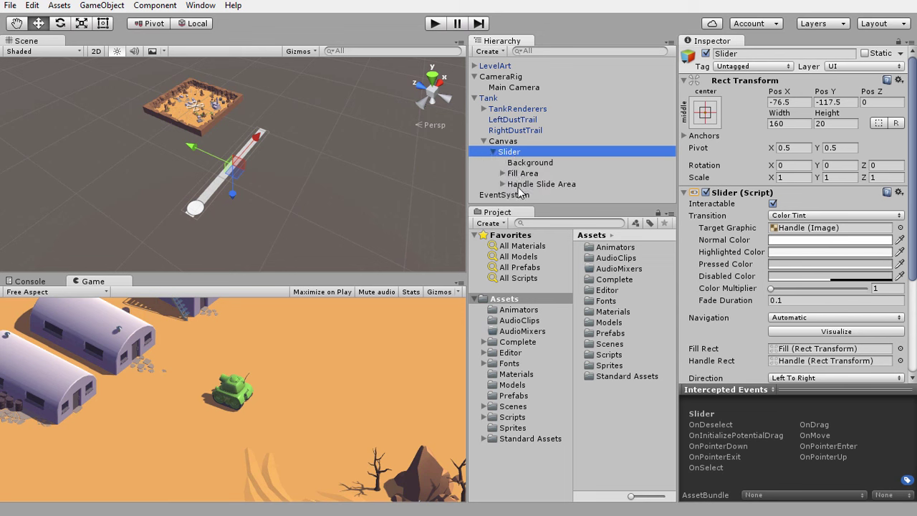
{"action": "left_click", "coordinate": [493, 152]}
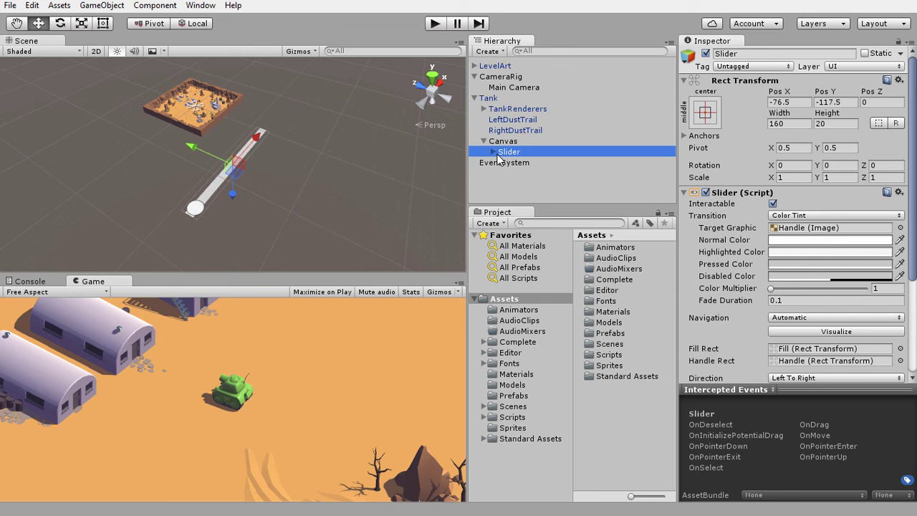
{"action": "key", "text": "alt"}
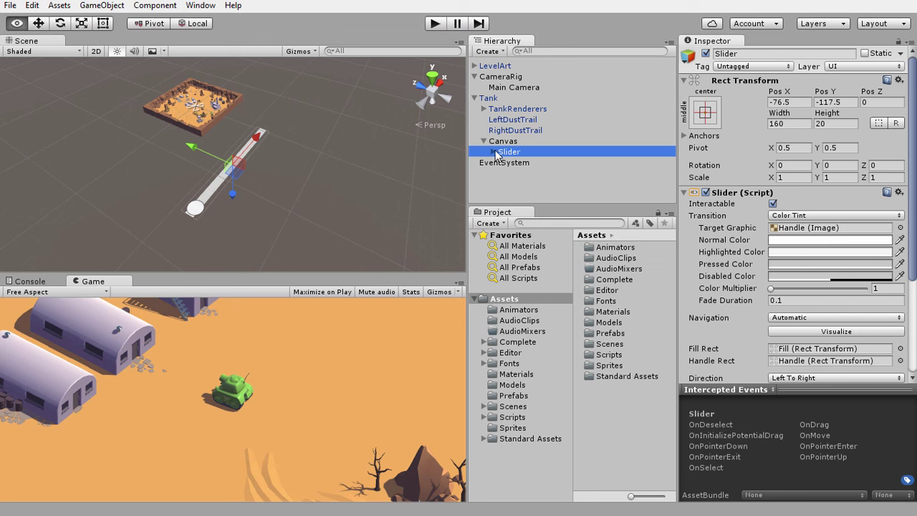
{"action": "left_click", "coordinate": [493, 152], "text": "alt"}
{"action": "scroll", "coordinate": [525, 175], "scroll_direction": "down", "scroll_amount": 1}
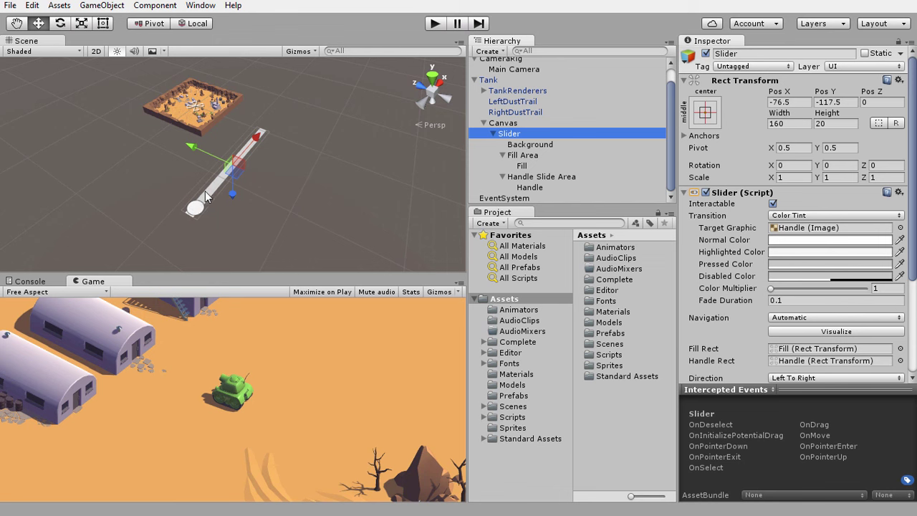
{"action": "left_click", "coordinate": [531, 180]}
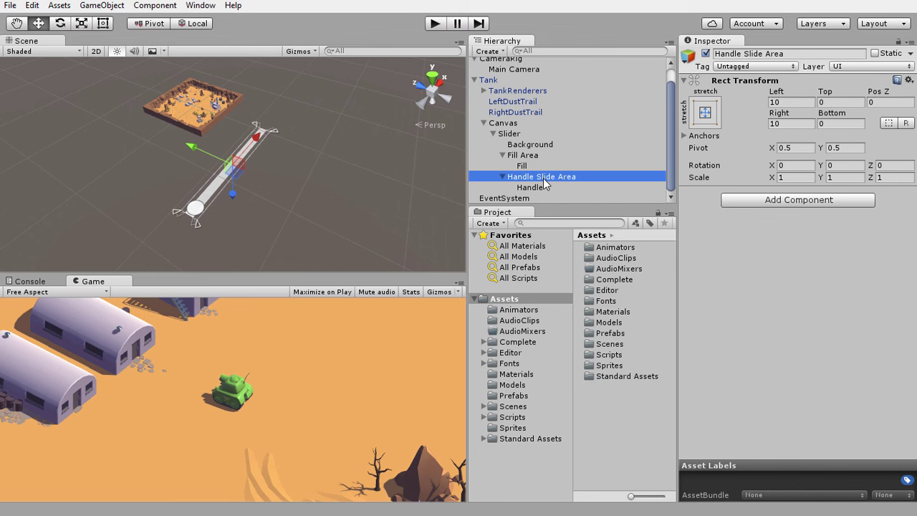
{"action": "key", "text": "Delete"}
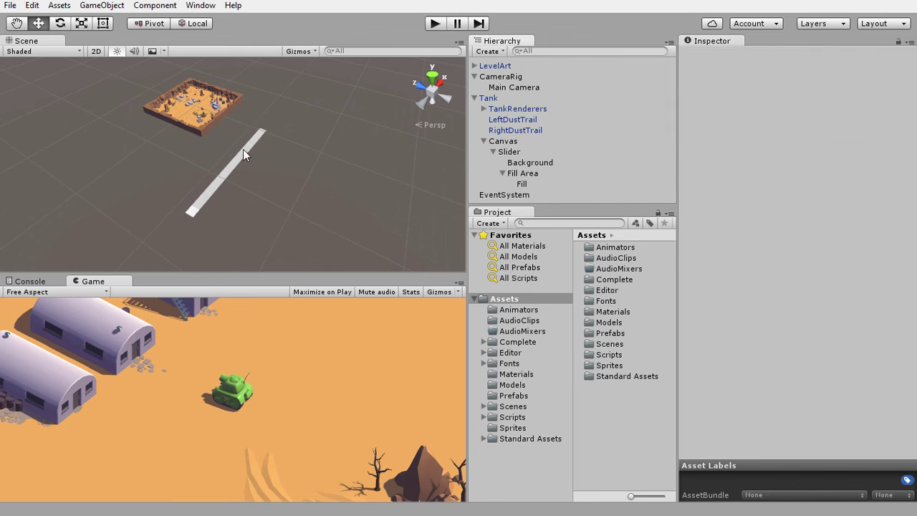
{"action": "left_click", "coordinate": [497, 142]}
{"action": "double_click", "coordinate": [498, 142]}
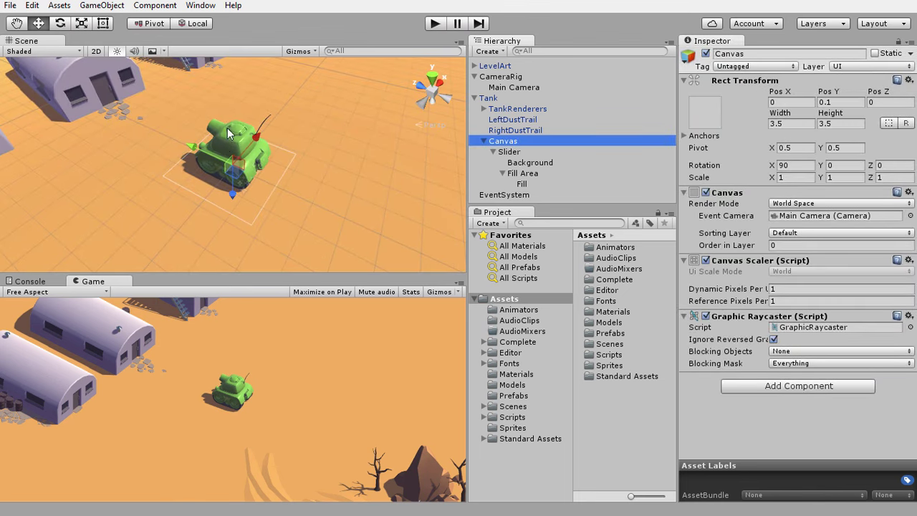
- Anchor Slider, Background, Fill Area and Fill to stretch-stretch with position set, filling the Canvas
{"action": "left_click", "coordinate": [509, 153]}
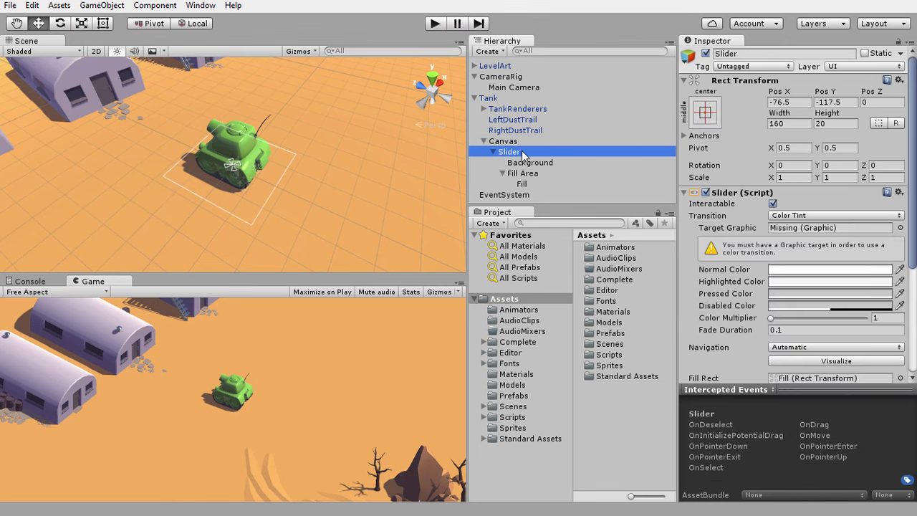
{"action": "left_click", "coordinate": [526, 164], "text": "ctrl"}
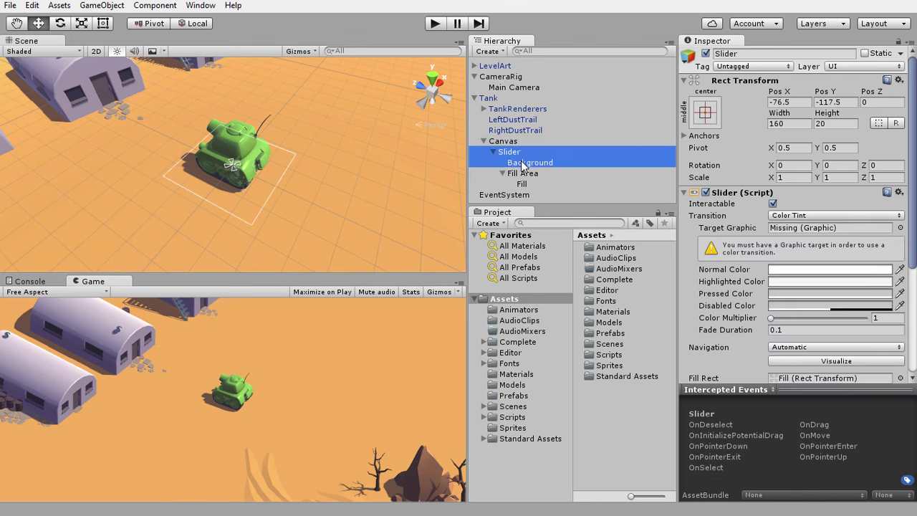
{"action": "left_click", "coordinate": [523, 174], "text": "ctrl"}
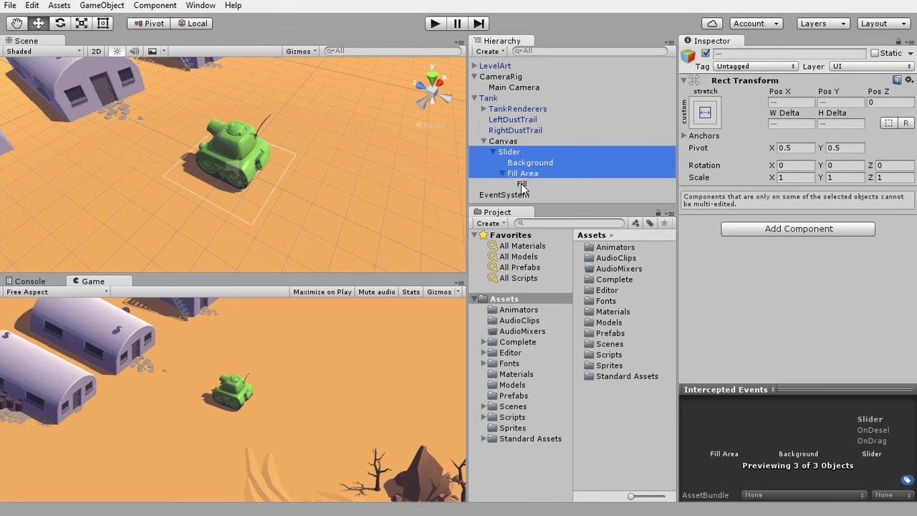
{"action": "left_click", "coordinate": [522, 184], "text": "ctrl"}
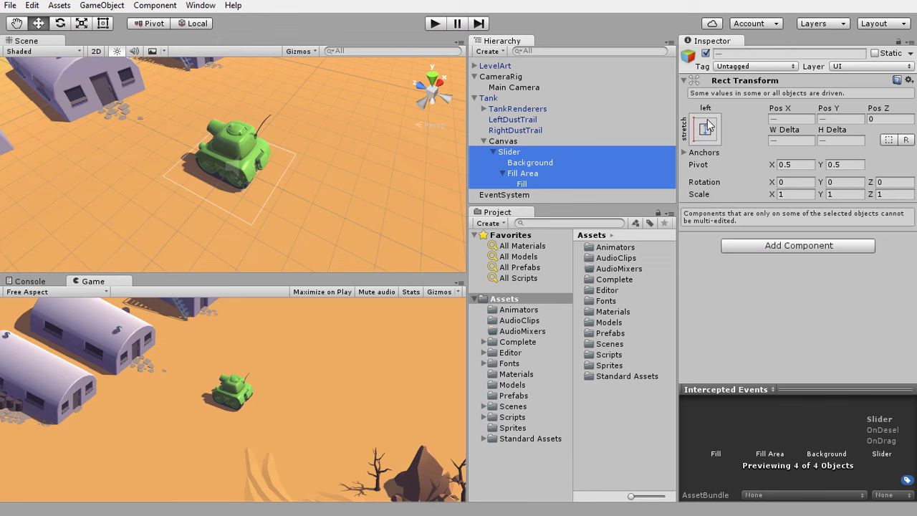
{"action": "left_click", "coordinate": [704, 130]}
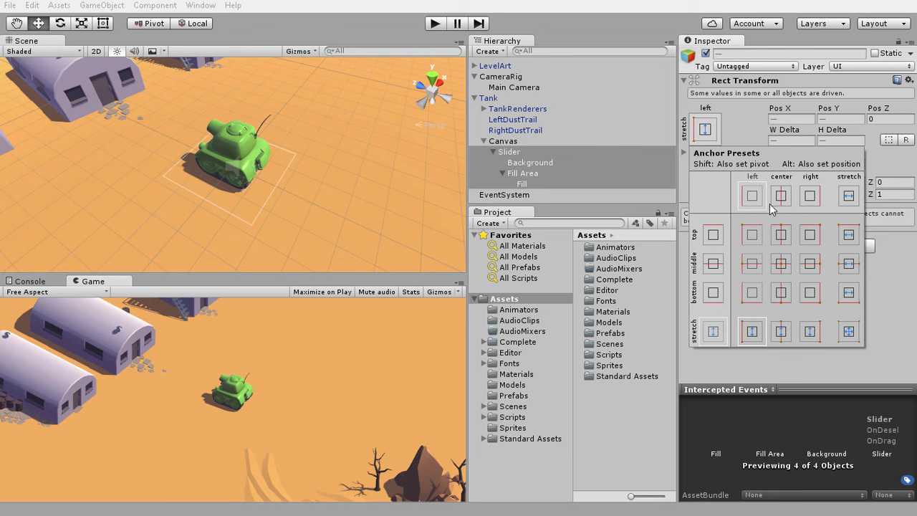
{"action": "key", "text": "alt"}
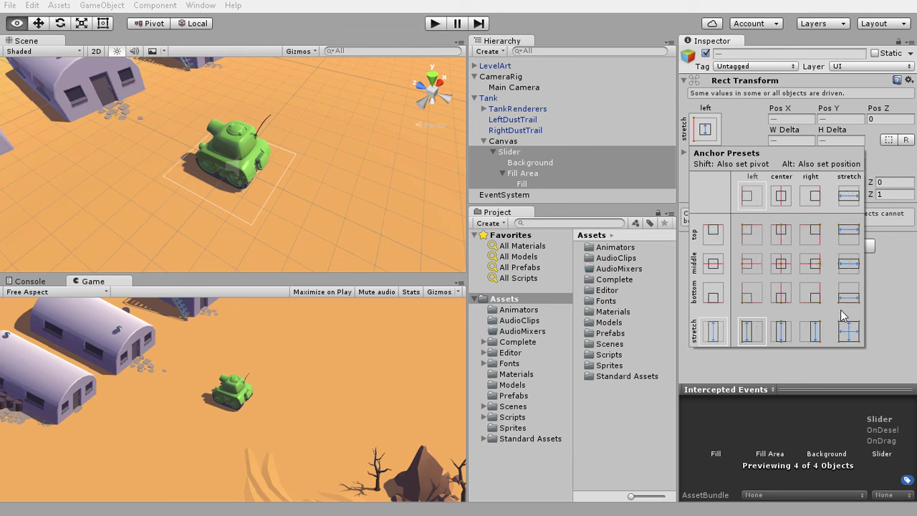
{"action": "key", "text": "alt"}
{"action": "key", "text": "alt"}
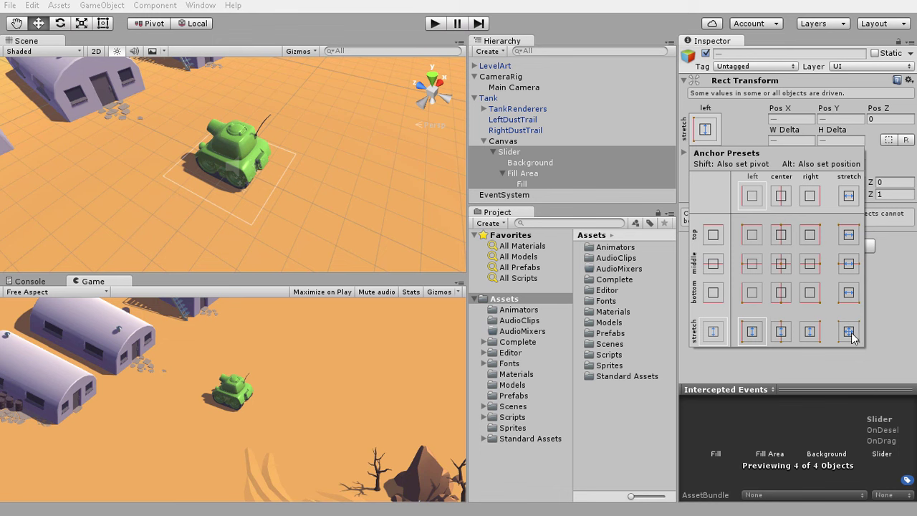
{"action": "key", "text": "alt"}
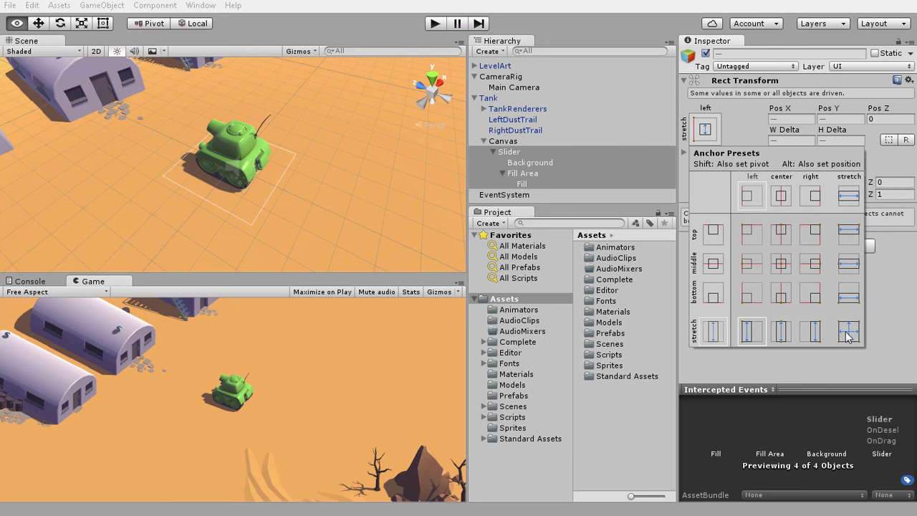
{"action": "left_click", "coordinate": [848, 330], "text": "alt"}
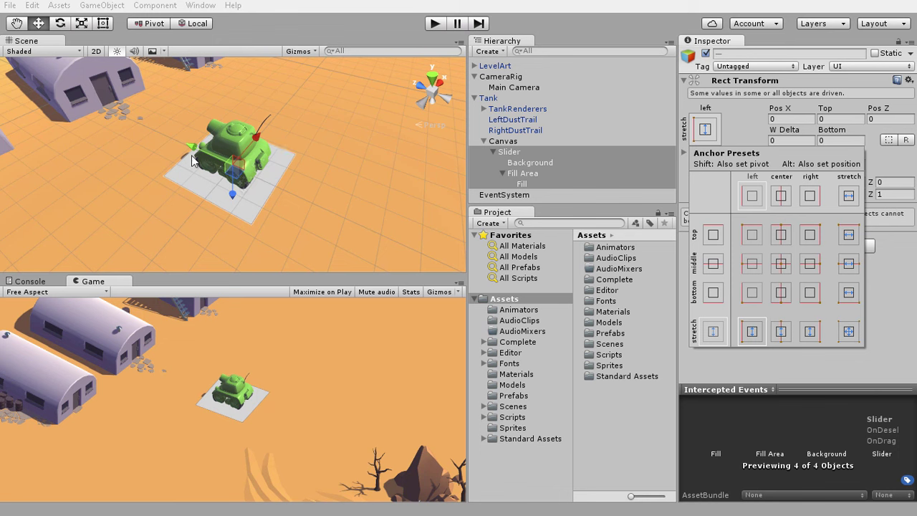
- Select only the Slider and drag its Value to preview how the fill changes
{"action": "left_click", "coordinate": [513, 154]}
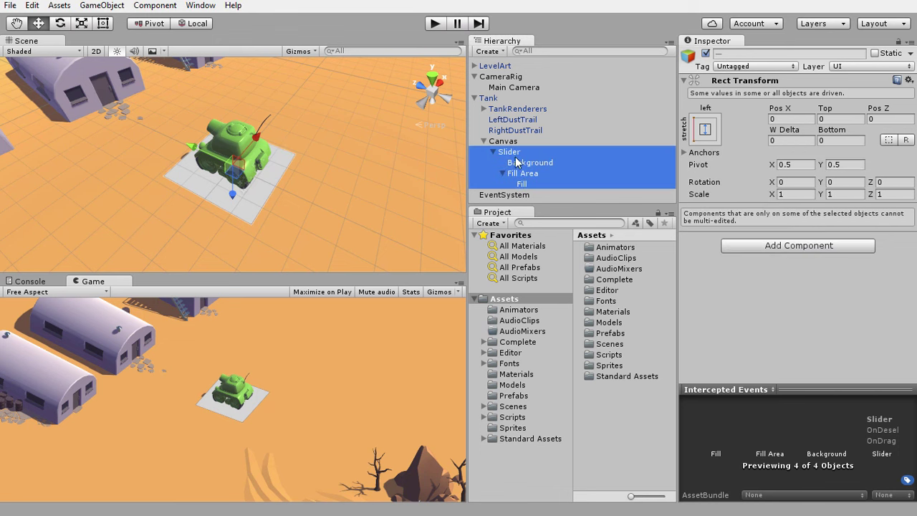
{"action": "left_click", "coordinate": [514, 154]}
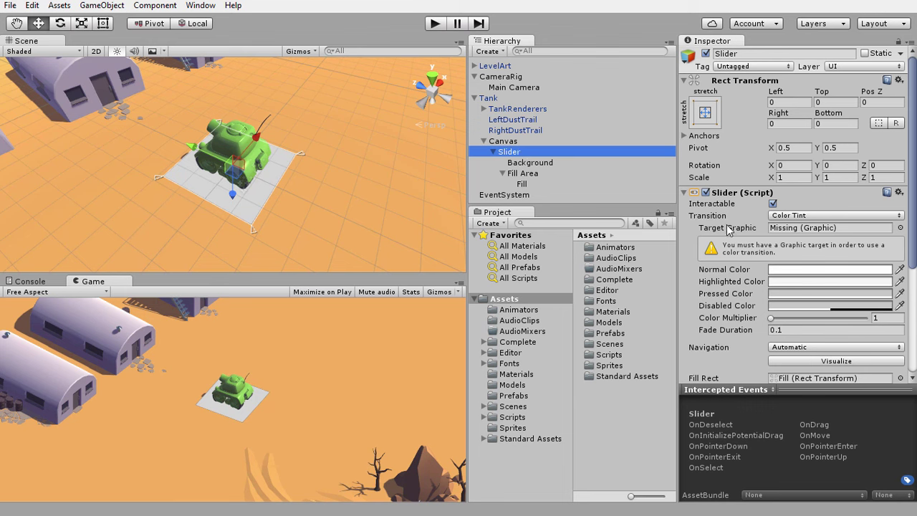
{"action": "scroll", "coordinate": [743, 243], "scroll_direction": "down", "scroll_amount": 5}
{"action": "scroll", "coordinate": [745, 243], "scroll_direction": "down", "scroll_amount": 2}
{"action": "mouse_move", "coordinate": [773, 284]}
{"action": "left_mouse_down"}
{"action": "mouse_move", "coordinate": [819, 284]}
{"action": "mouse_move", "coordinate": [797, 284]}
{"action": "left_mouse_up"}
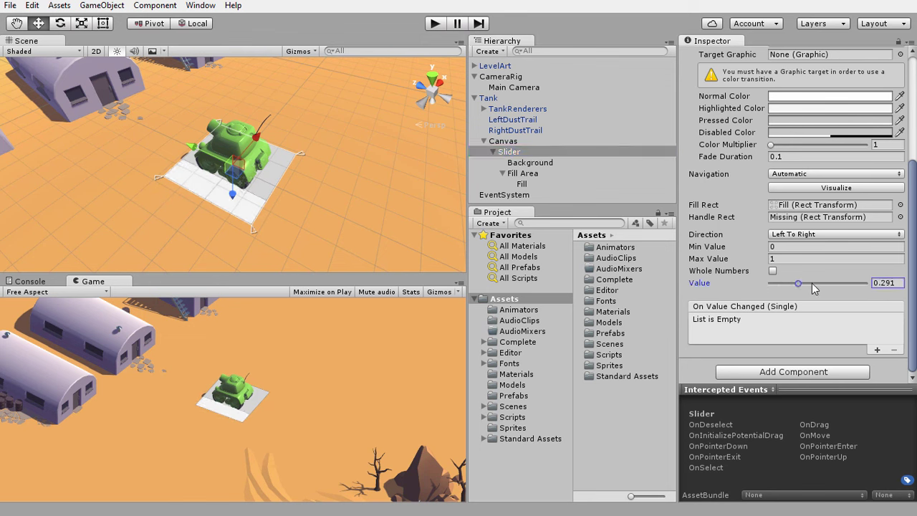
{"action": "mouse_move", "coordinate": [797, 284]}
{"action": "left_mouse_down"}
{"action": "mouse_move", "coordinate": [865, 284]}
{"action": "mouse_move", "coordinate": [781, 290]}
{"action": "mouse_move", "coordinate": [873, 285]}
{"action": "mouse_move", "coordinate": [786, 287]}
{"action": "left_mouse_up"}
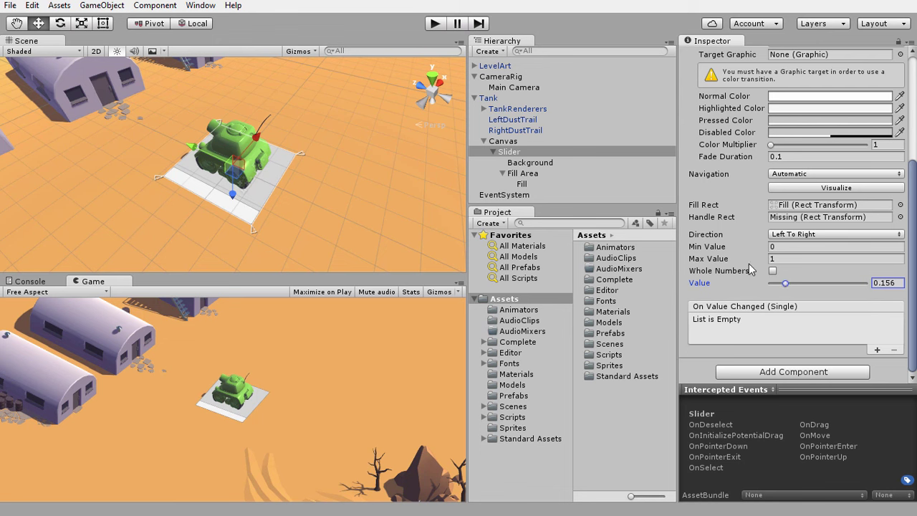
{"action": "scroll", "coordinate": [737, 258], "scroll_direction": "up", "scroll_amount": 3}
{"action": "scroll", "coordinate": [737, 258], "scroll_direction": "up", "scroll_amount": 2}
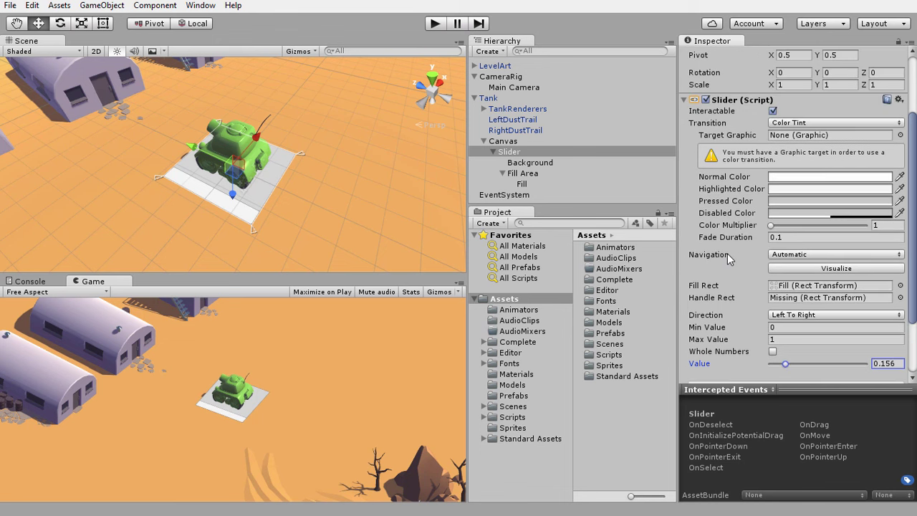
{"action": "scroll", "coordinate": [727, 253], "scroll_direction": "up", "scroll_amount": 2}
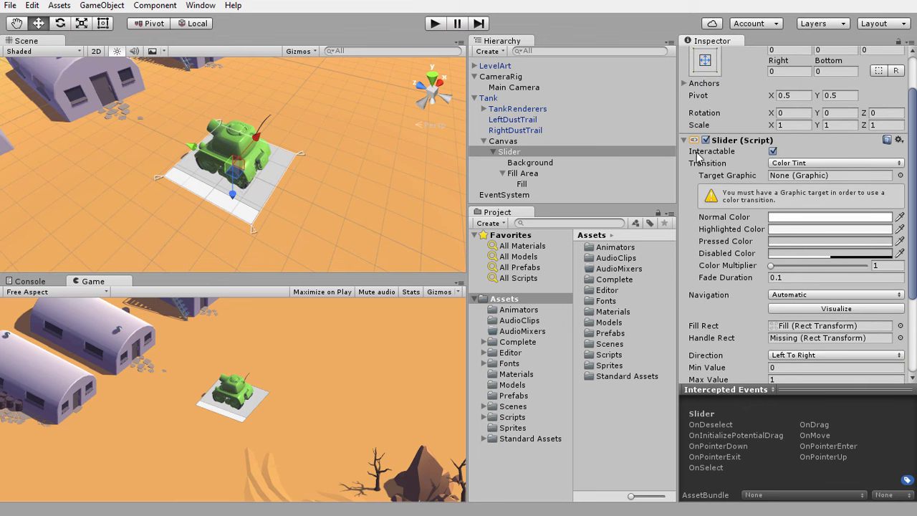
- Make the slider non-interactable, set Transition to None and Max Value to 100
{"action": "left_click", "coordinate": [773, 151]}
{"action": "left_click", "coordinate": [780, 165]}
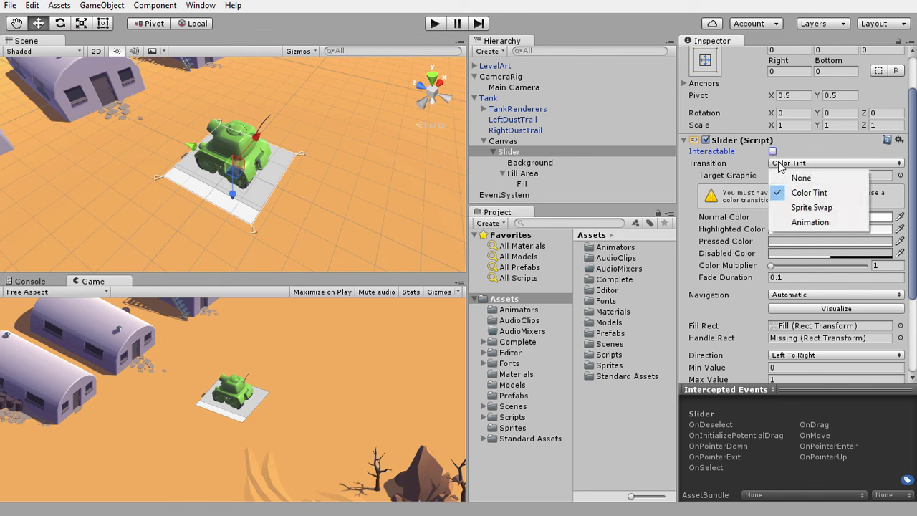
{"action": "left_click", "coordinate": [799, 177]}
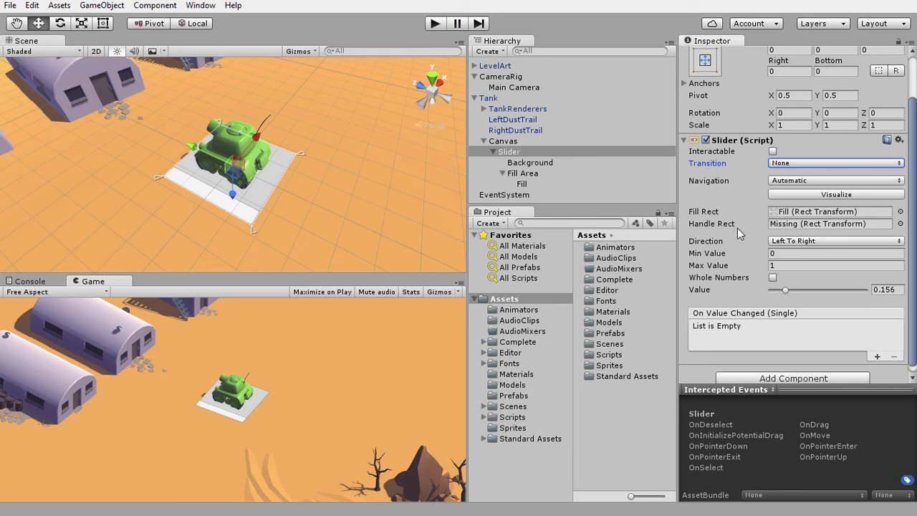
{"action": "left_click", "coordinate": [785, 252]}
{"action": "left_click", "coordinate": [774, 265]}
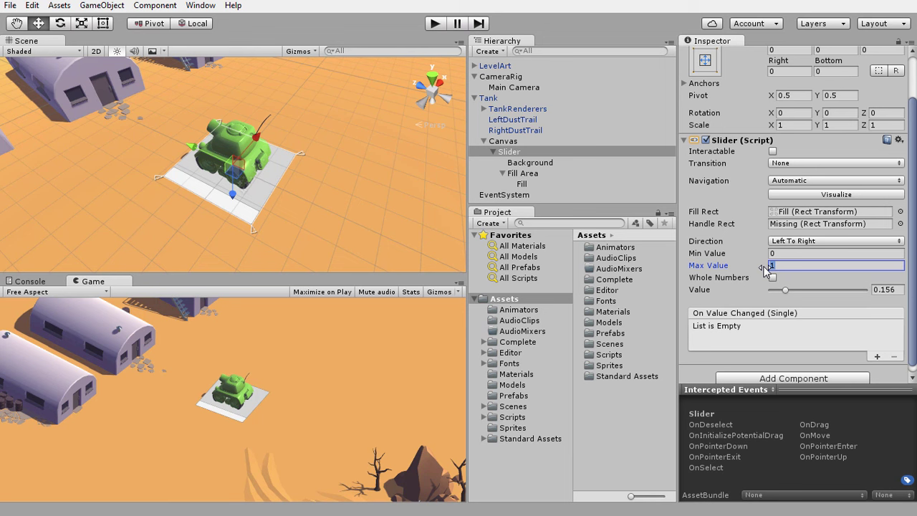
{"action": "type", "text": "100"}
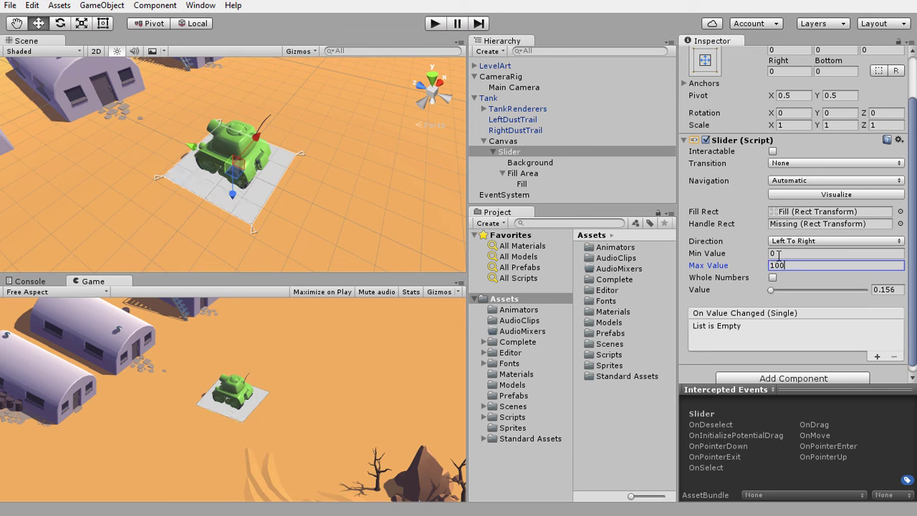
{"action": "left_click_drag", "start_coordinate": [771, 291], "coordinate": [783, 293]}
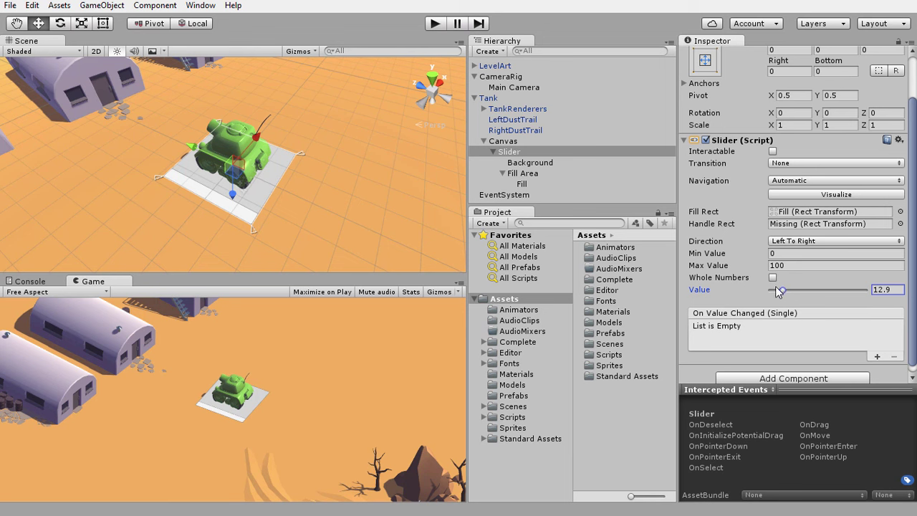
- Rename the Slider to HealthSlider and raise its value to preview the fill
{"action": "left_click", "coordinate": [505, 154]}
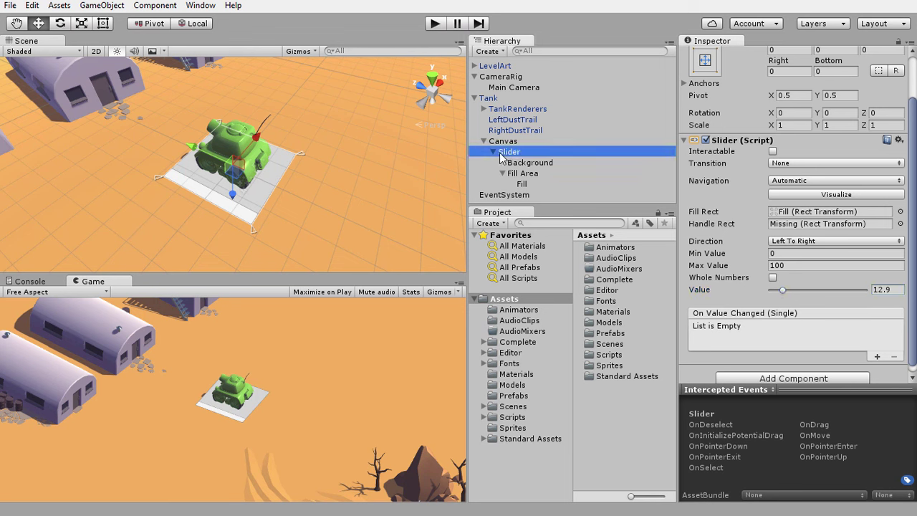
{"action": "left_click", "coordinate": [501, 155]}
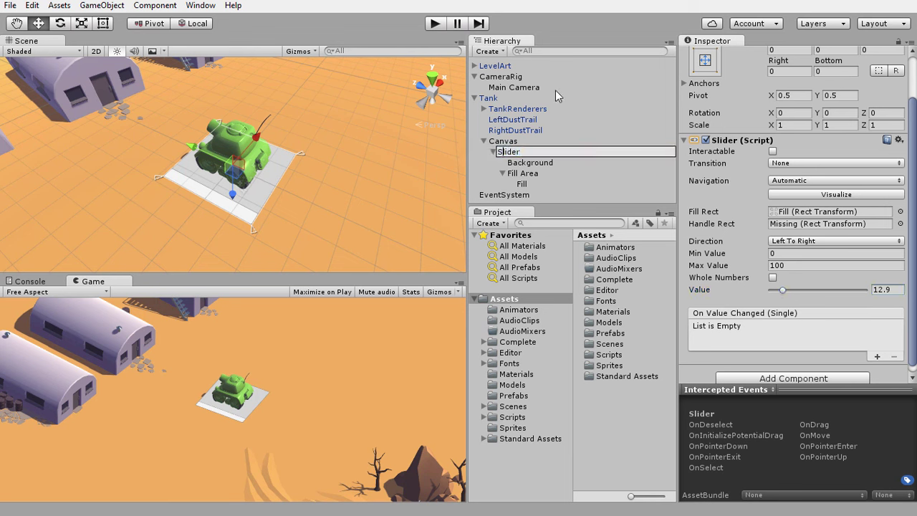
{"action": "key", "text": "Home"}
{"action": "type", "text": "Health"}
{"action": "key", "text": "Return"}
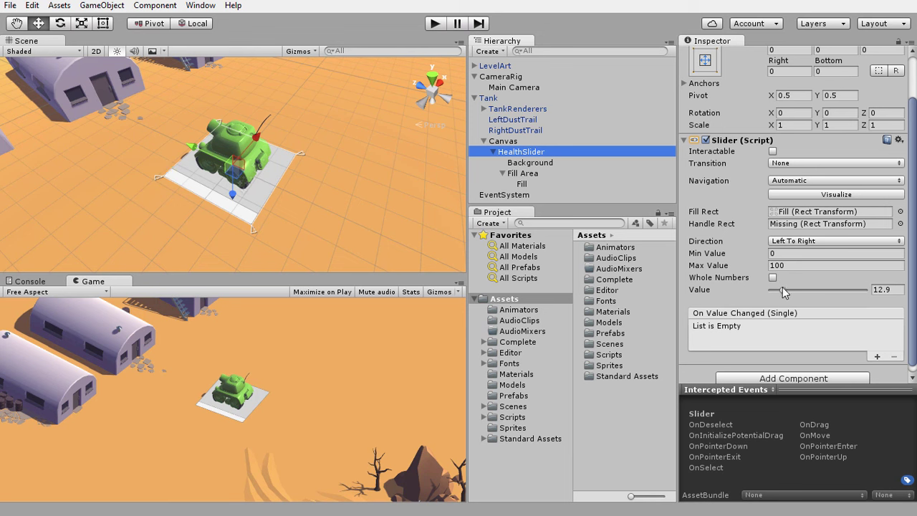
{"action": "left_click_drag", "start_coordinate": [783, 289], "coordinate": [797, 289]}
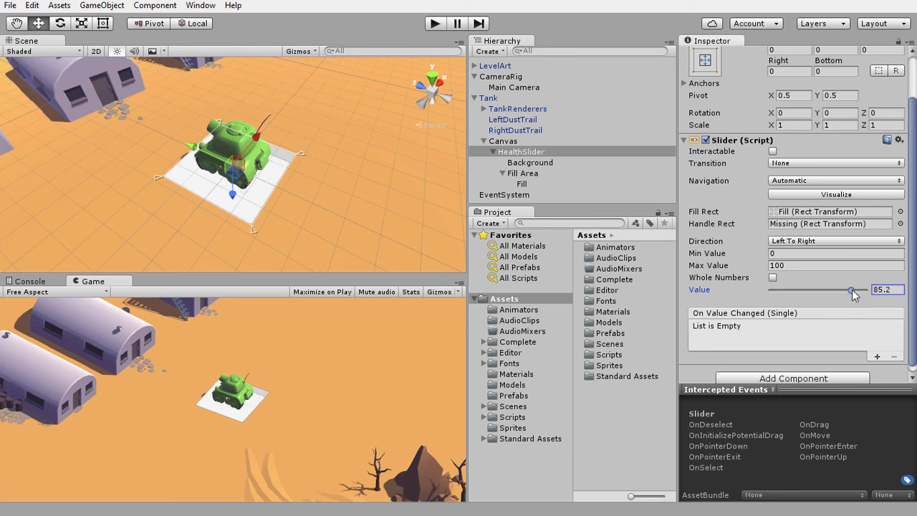
- Lower HealthSlider's Value to 13.6 and select its Background child
{"action": "left_click", "coordinate": [782, 292]}
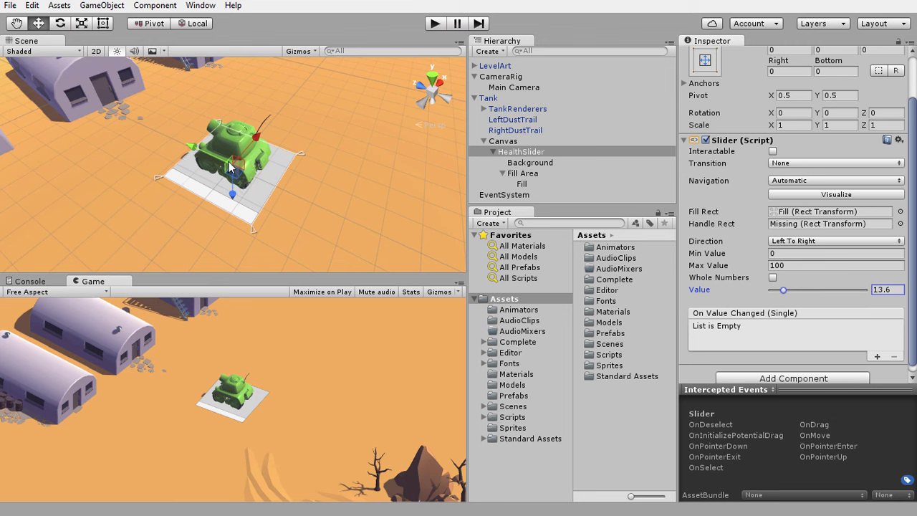
{"action": "left_click", "coordinate": [530, 163]}
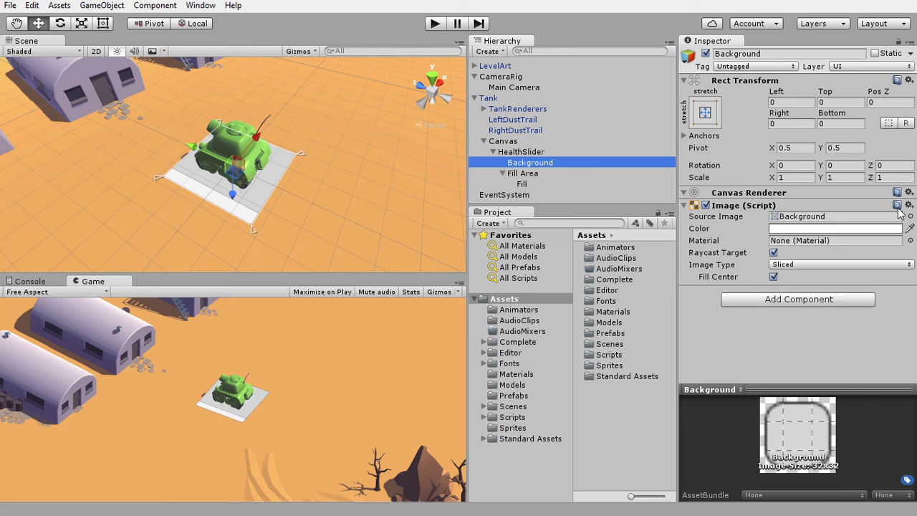
- Set the Background's Source Image to the Health Wheel sprite
{"action": "left_click", "coordinate": [910, 216]}
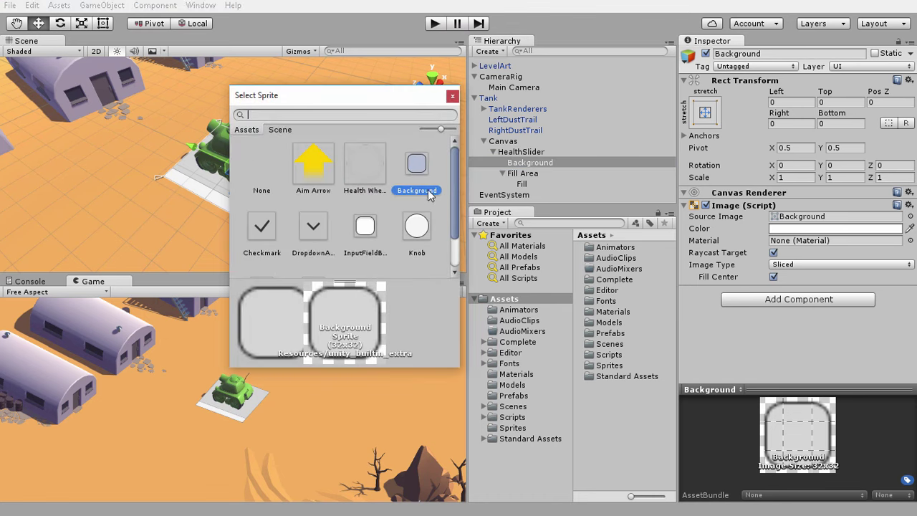
{"action": "left_click", "coordinate": [357, 165]}
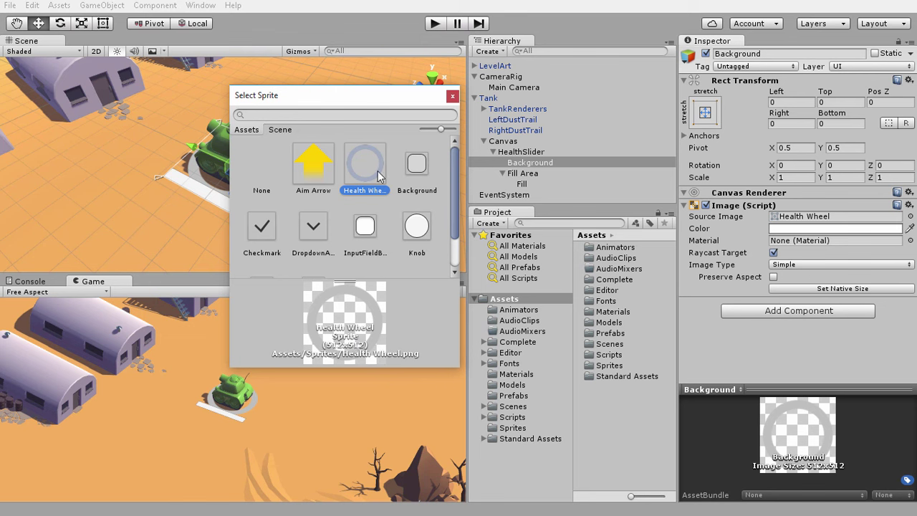
{"action": "double_click", "coordinate": [370, 164]}
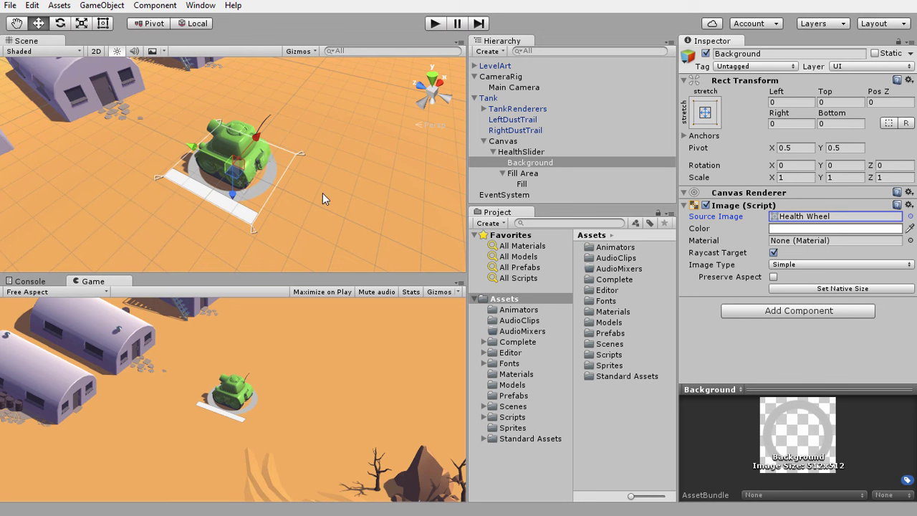
- Set the Background colour's alpha to 80 so the ring is faint
{"action": "left_click", "coordinate": [792, 229]}
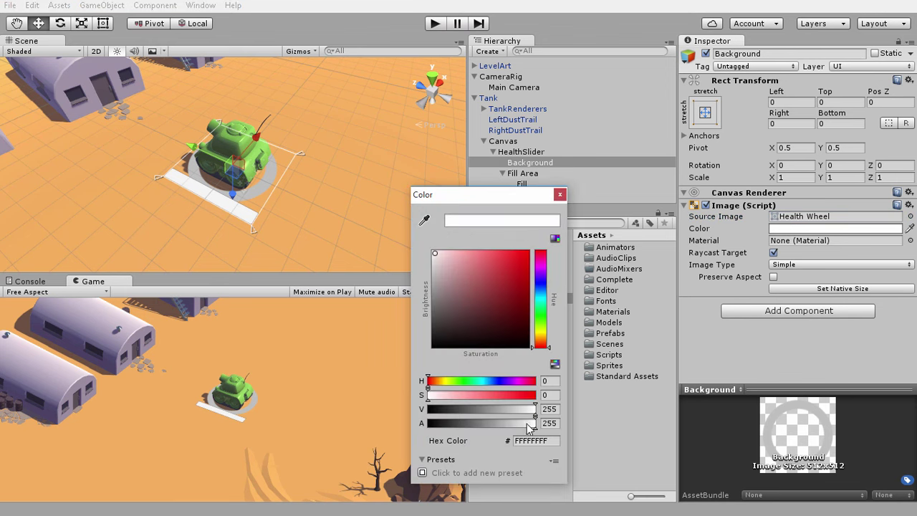
{"action": "left_click_drag", "start_coordinate": [529, 428], "coordinate": [487, 425]}
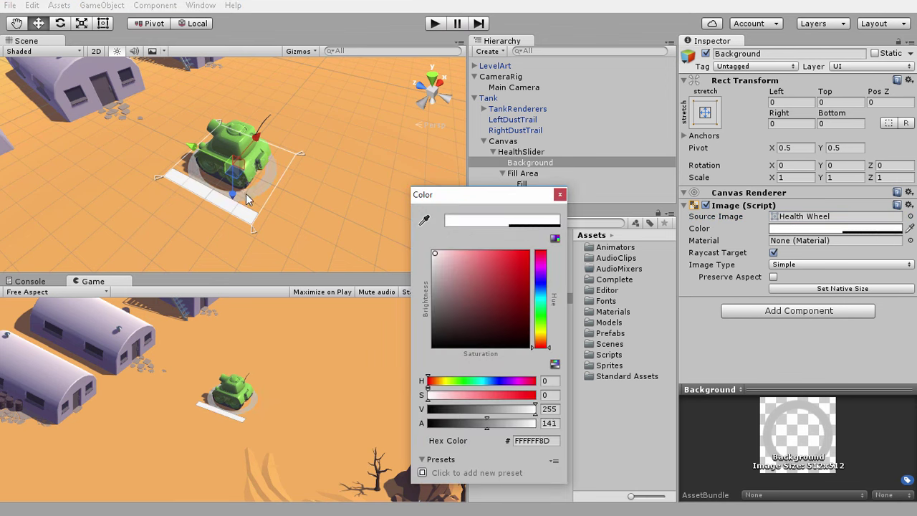
{"action": "mouse_move", "coordinate": [481, 424]}
{"action": "left_mouse_down"}
{"action": "mouse_move", "coordinate": [537, 426]}
{"action": "mouse_move", "coordinate": [465, 426]}
{"action": "left_mouse_up"}
{"action": "left_click", "coordinate": [552, 425]}
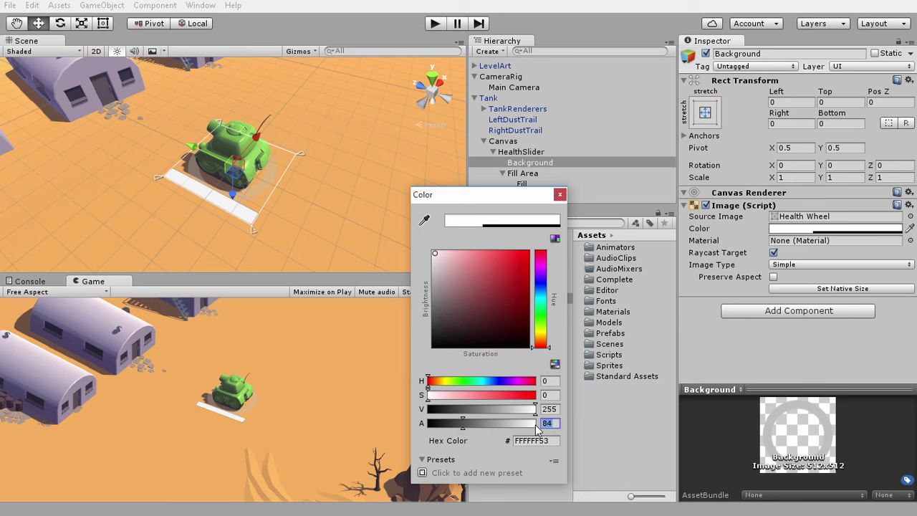
{"action": "type", "text": "80"}
{"action": "left_click", "coordinate": [559, 195]}
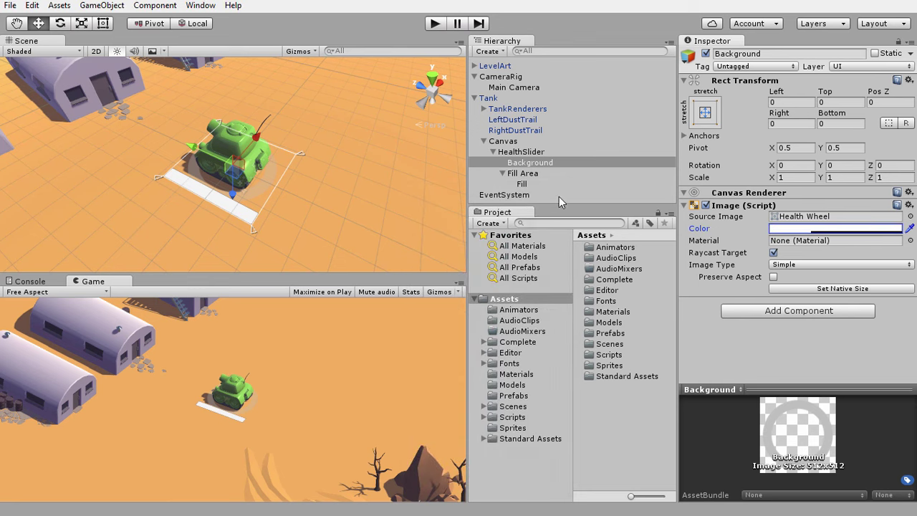
- Give the Fill the Health Wheel sprite and raise HealthSlider's value to preview it
{"action": "left_click", "coordinate": [523, 184]}
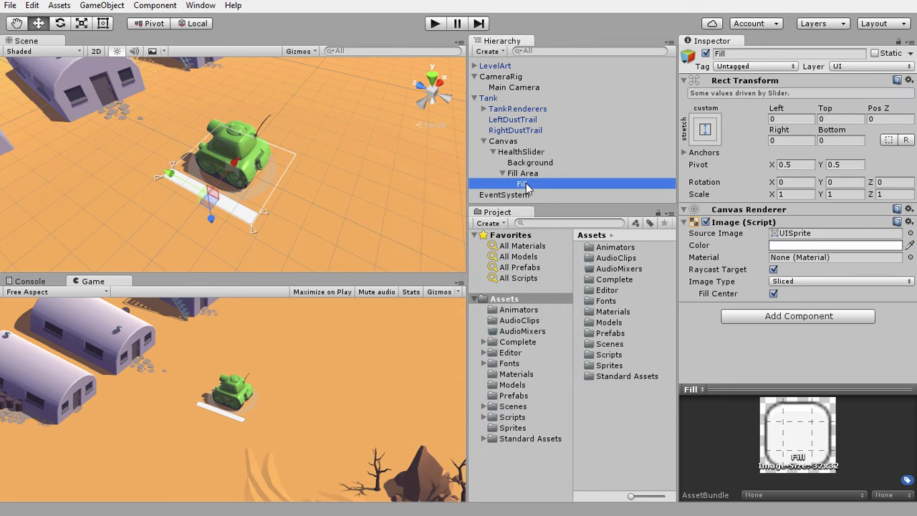
{"action": "left_click", "coordinate": [910, 233]}
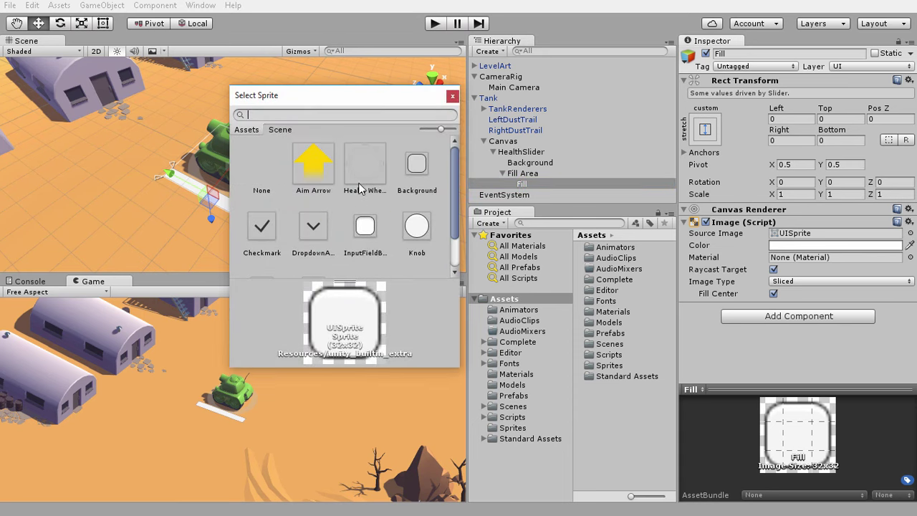
{"action": "double_click", "coordinate": [362, 165]}
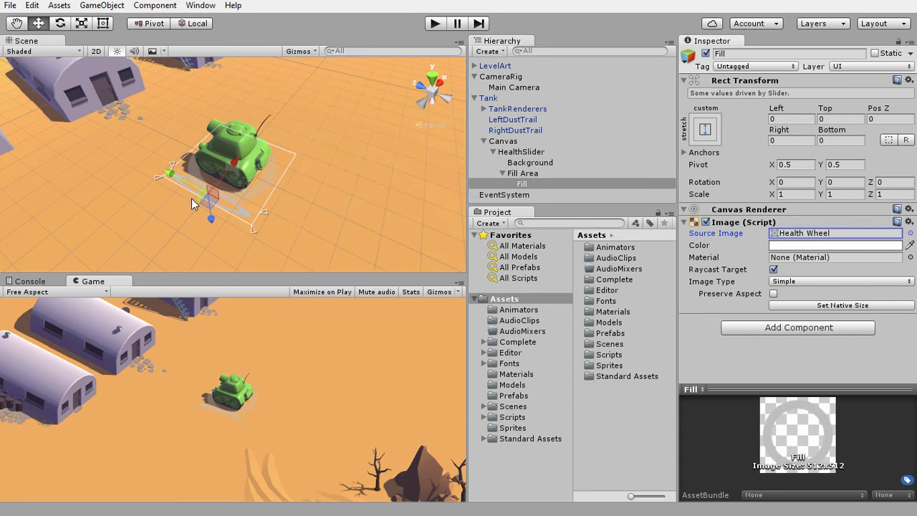
{"action": "left_click", "coordinate": [519, 155]}
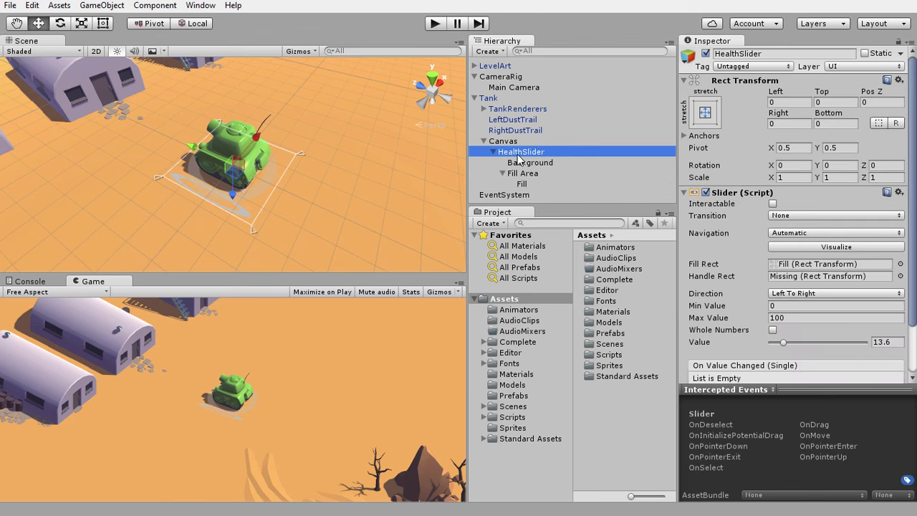
{"action": "mouse_move", "coordinate": [785, 344]}
{"action": "left_mouse_down"}
{"action": "mouse_move", "coordinate": [831, 339]}
{"action": "mouse_move", "coordinate": [786, 343]}
{"action": "left_mouse_up"}
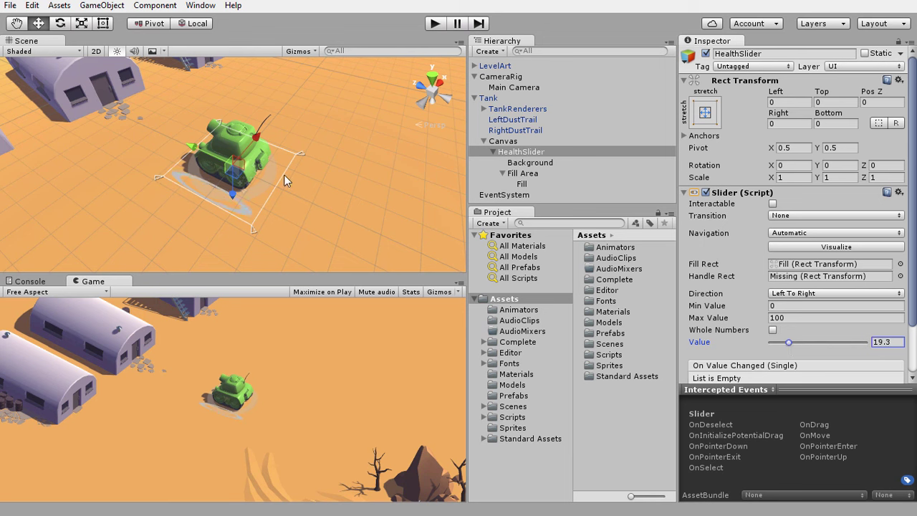
- Set the Fill colour's alpha to 150
{"action": "left_click", "coordinate": [522, 185]}
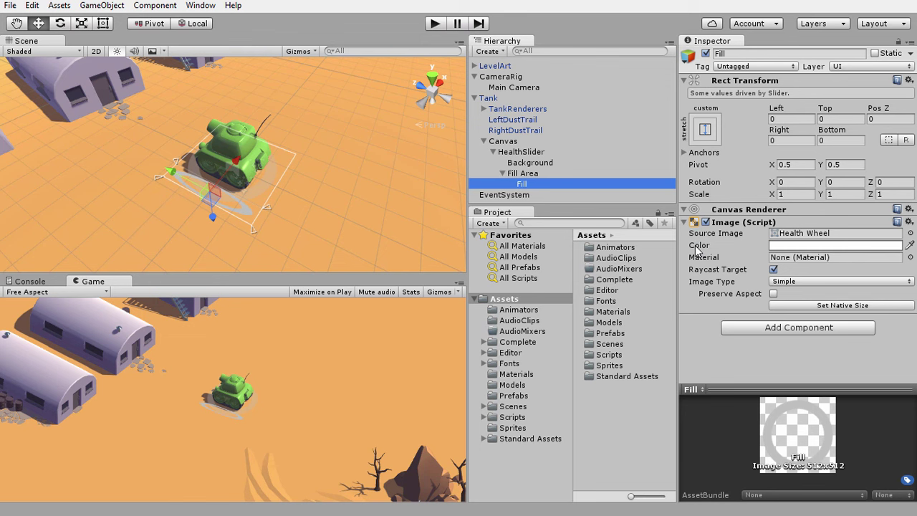
{"action": "left_click", "coordinate": [776, 246]}
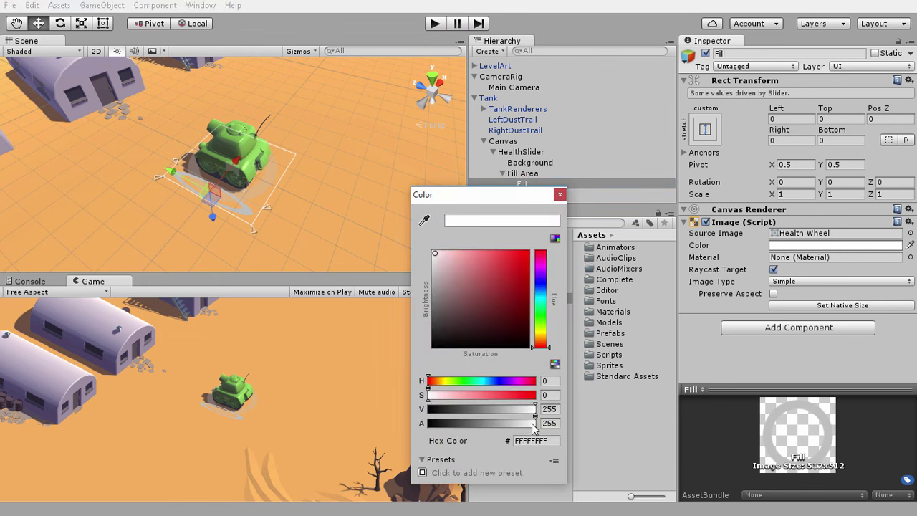
{"action": "left_click_drag", "start_coordinate": [534, 424], "coordinate": [492, 426]}
{"action": "left_click", "coordinate": [551, 423]}
{"action": "type", "text": "150"}
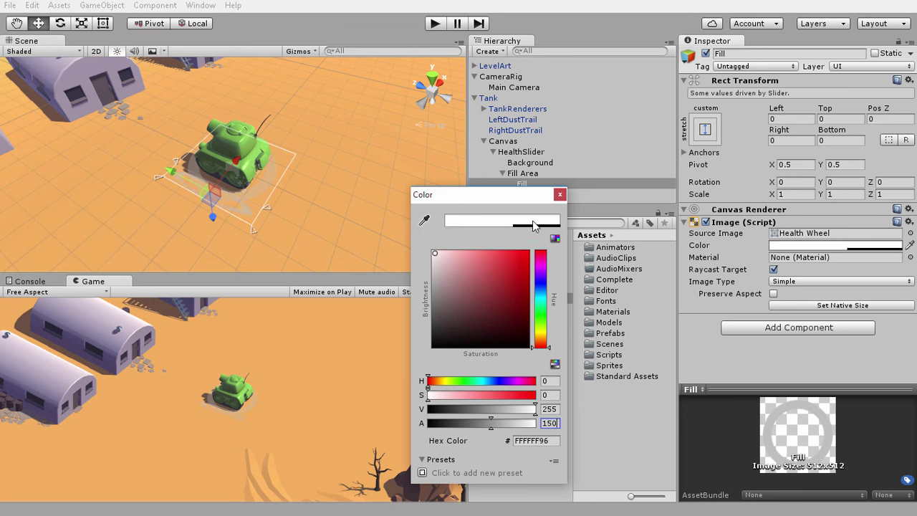
{"action": "left_click", "coordinate": [560, 194]}
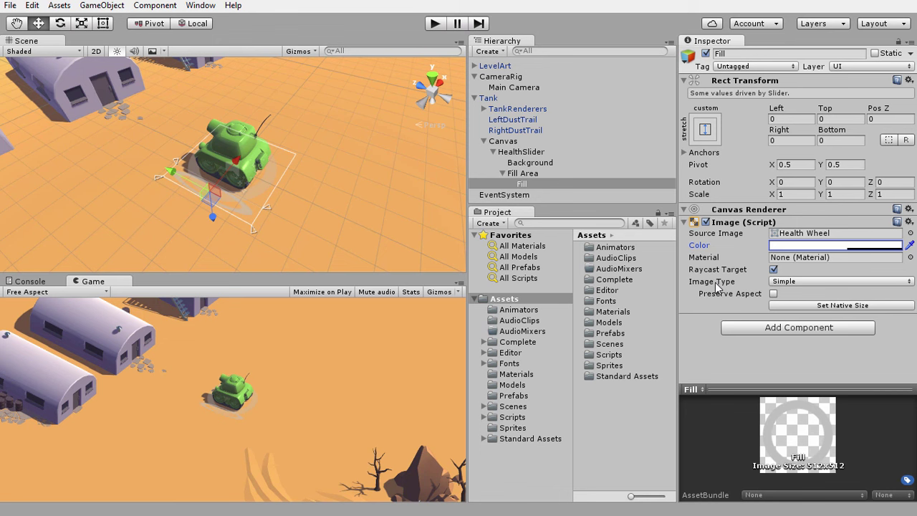
- Make the Fill image type Filled with Radial 360, and raise HealthSlider's value to about 36
{"action": "left_click", "coordinate": [780, 283]}
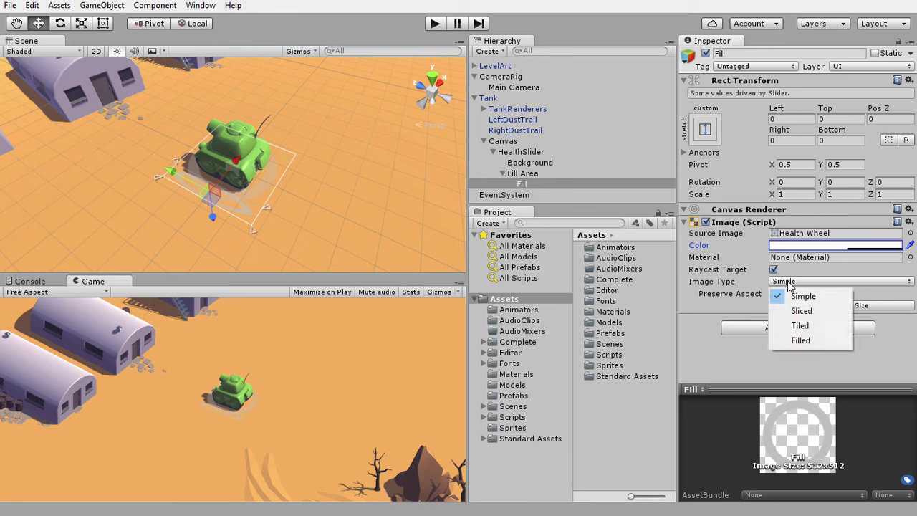
{"action": "left_click", "coordinate": [801, 340]}
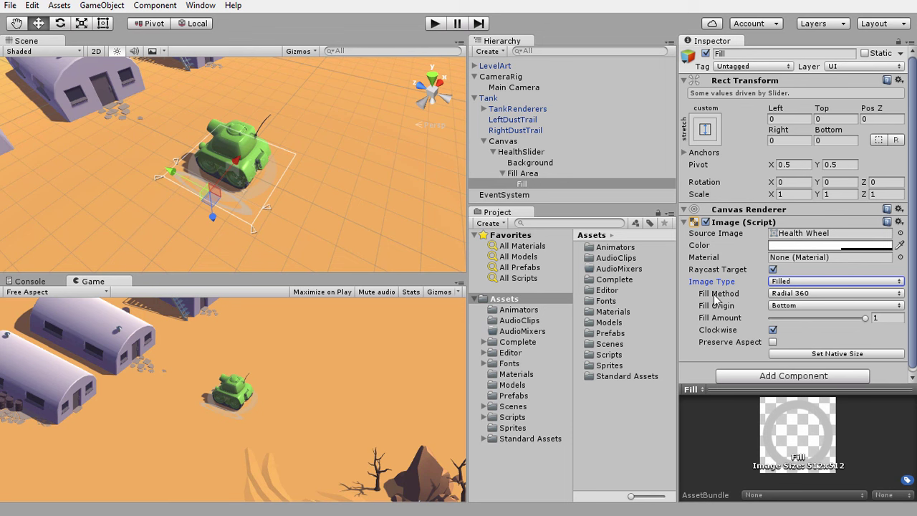
{"action": "left_click", "coordinate": [782, 297]}
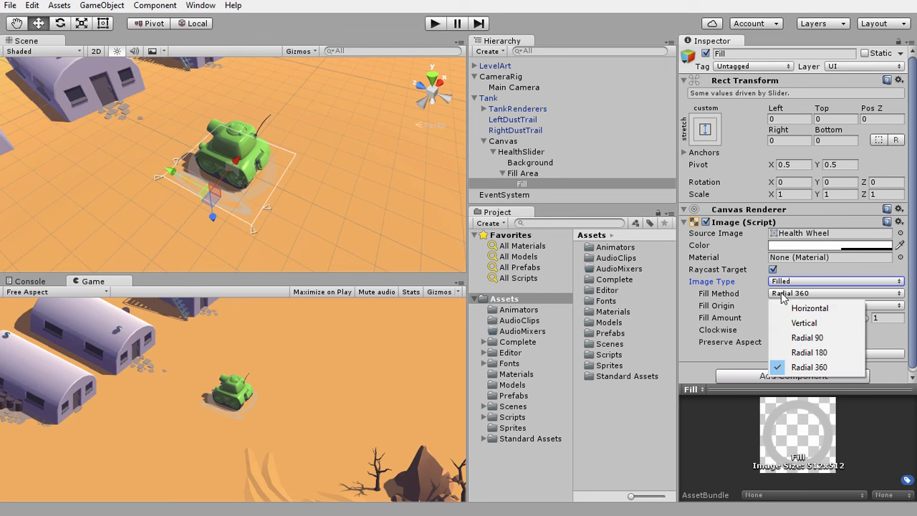
{"action": "left_click", "coordinate": [794, 367]}
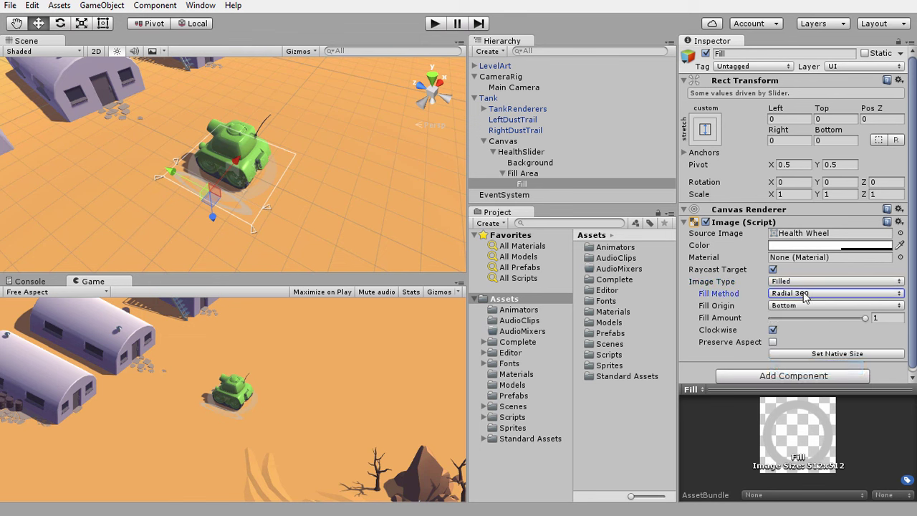
{"action": "left_click", "coordinate": [521, 152]}
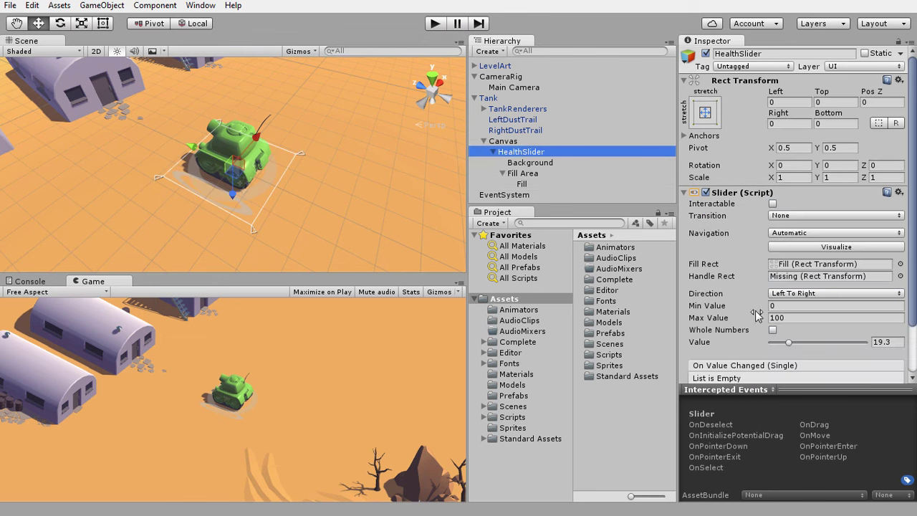
{"action": "left_click", "coordinate": [789, 343]}
{"action": "left_click_drag", "start_coordinate": [789, 345], "coordinate": [807, 345]}
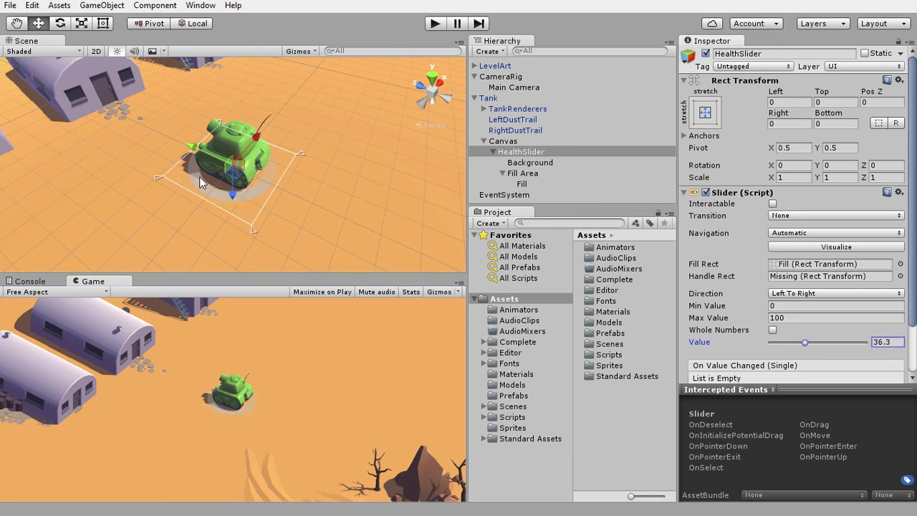
- Colour the Fill red (FF000096) and reselect HealthSlider to check the ring
{"action": "left_click", "coordinate": [537, 185]}
{"action": "left_click", "coordinate": [794, 245]}
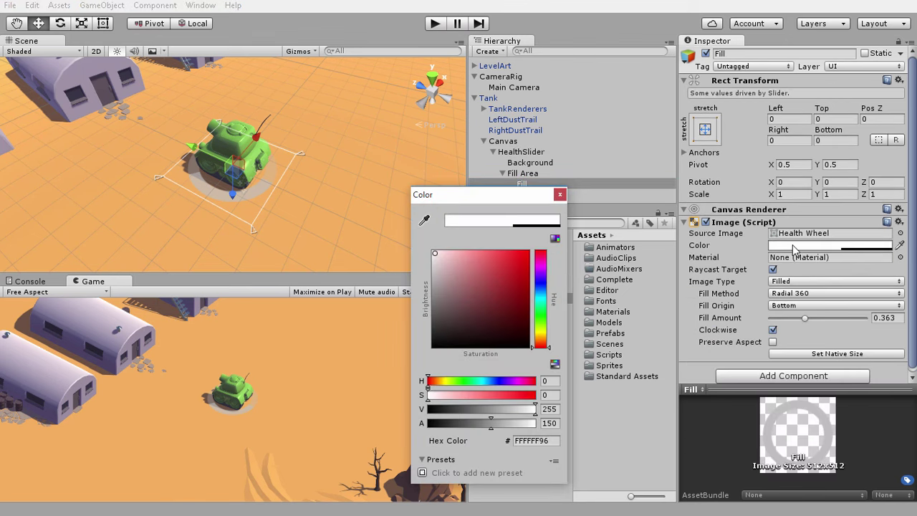
{"action": "left_click_drag", "start_coordinate": [510, 282], "coordinate": [531, 255]}
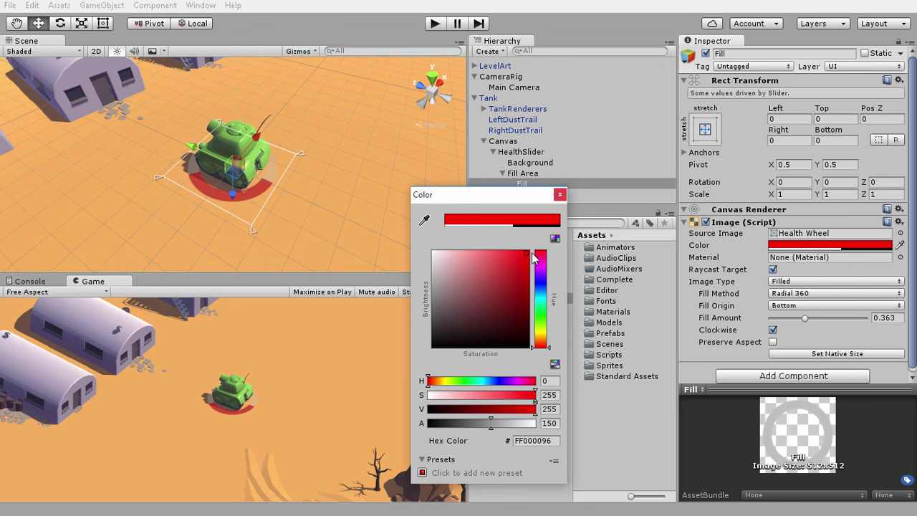
{"action": "left_click", "coordinate": [560, 194]}
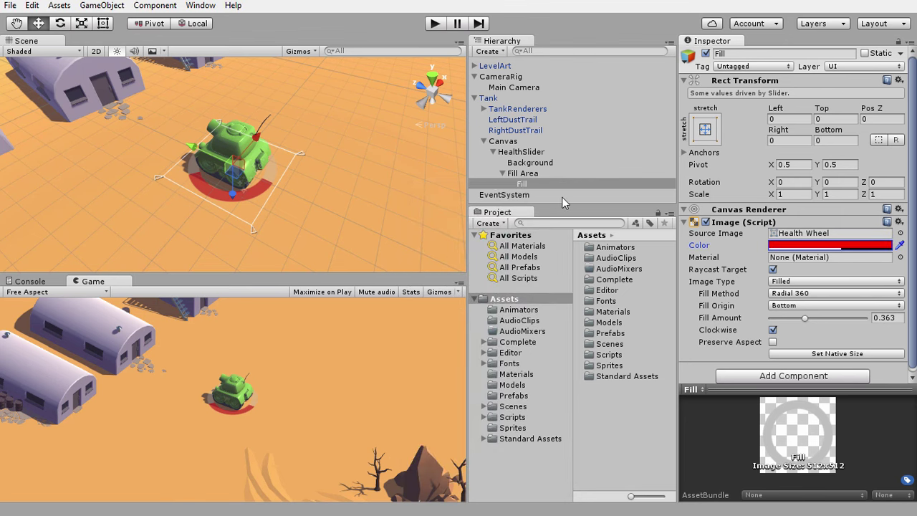
{"action": "left_click", "coordinate": [528, 152]}
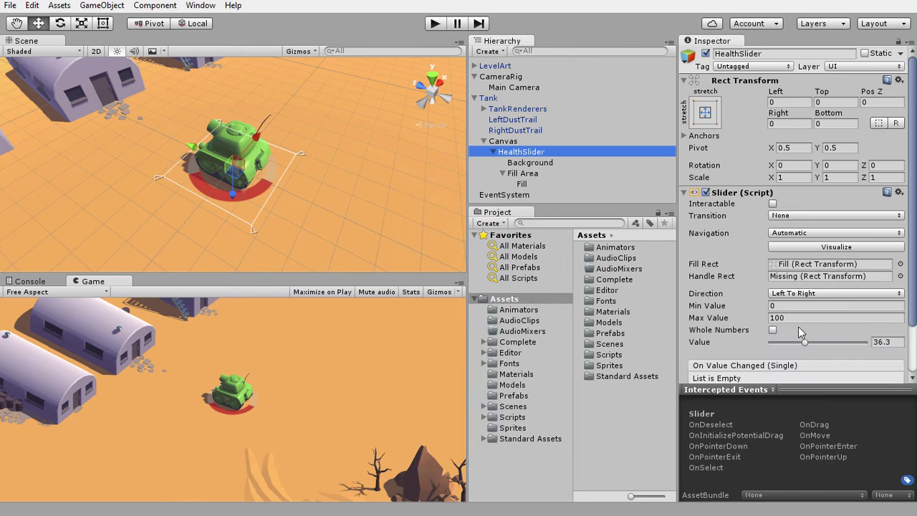
- Try the Horizontal fill method and test it with HealthSlider's value at 42.7
{"action": "mouse_move", "coordinate": [804, 342]}
{"action": "left_mouse_down"}
{"action": "mouse_move", "coordinate": [841, 348]}
{"action": "mouse_move", "coordinate": [785, 362]}
{"action": "left_mouse_up"}
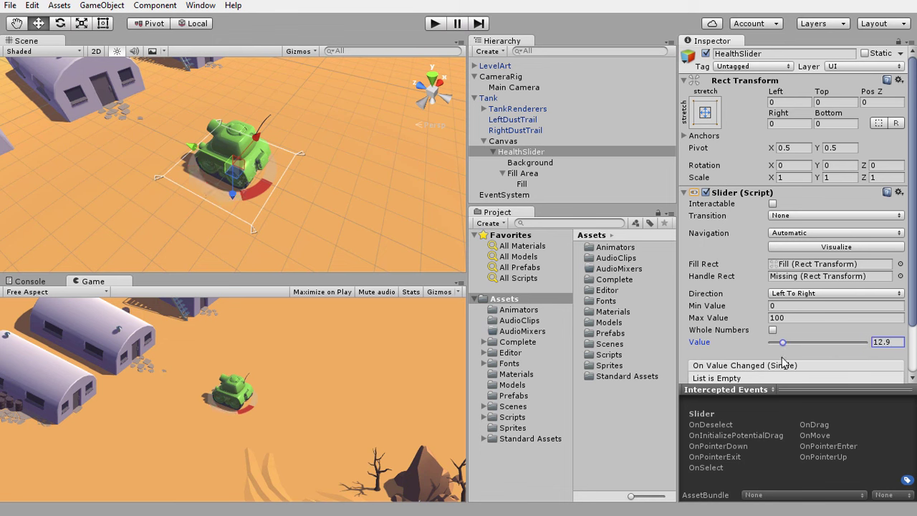
{"action": "left_click", "coordinate": [523, 184]}
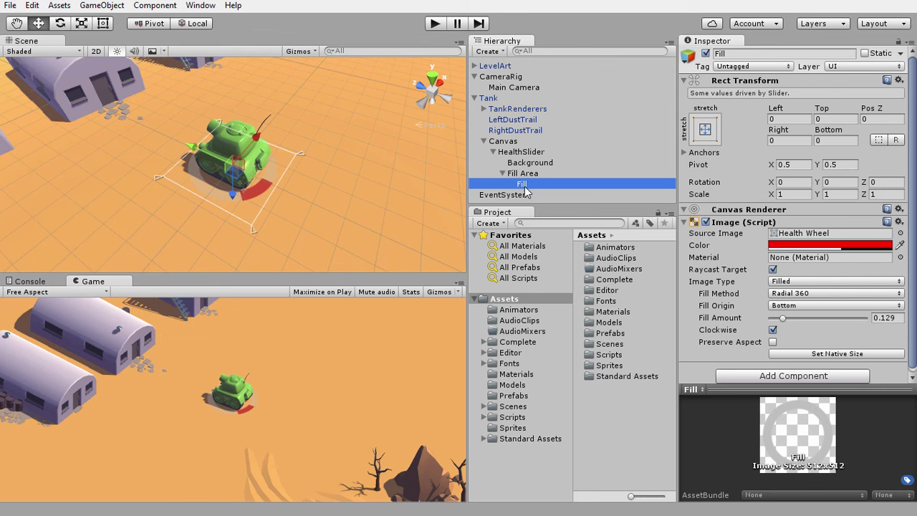
{"action": "left_click", "coordinate": [774, 294]}
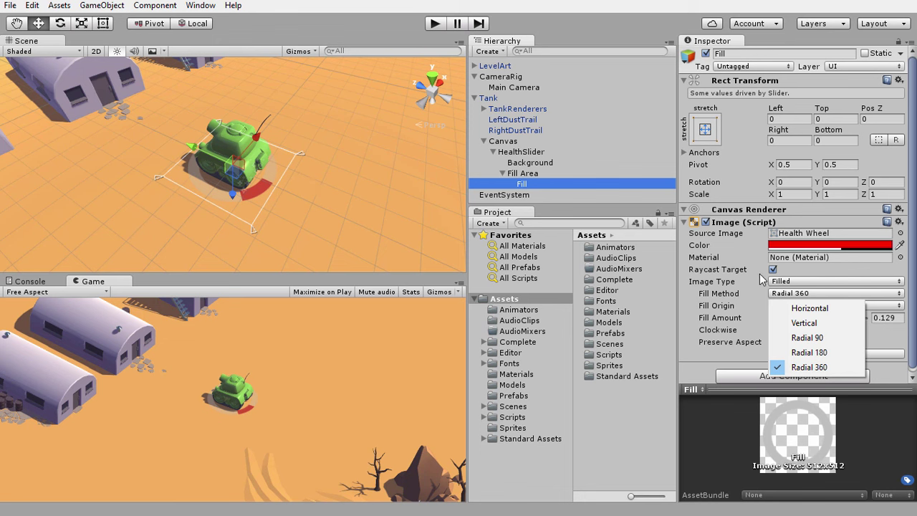
{"action": "left_click", "coordinate": [799, 309]}
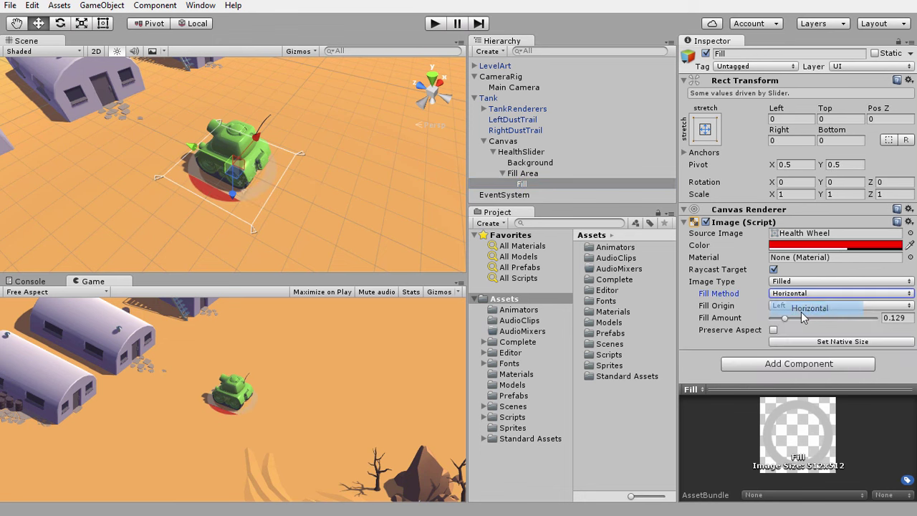
{"action": "left_click", "coordinate": [518, 153]}
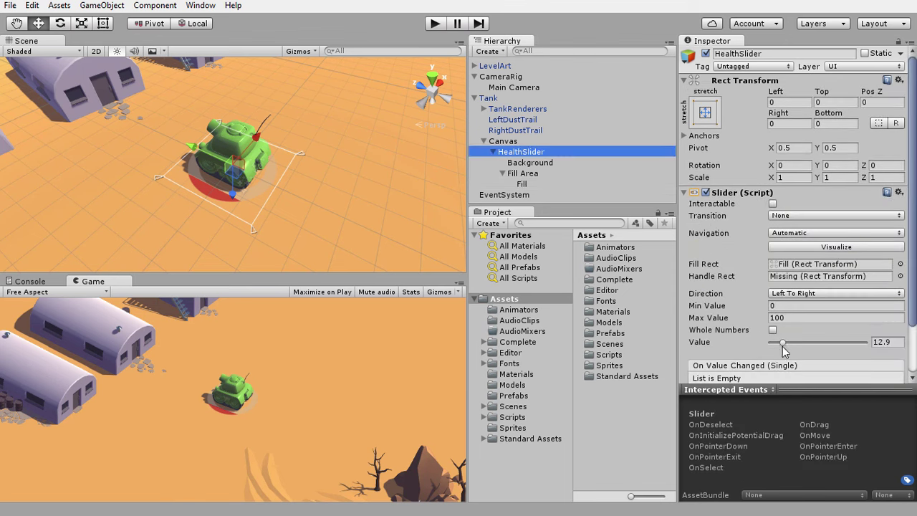
{"action": "left_click_drag", "start_coordinate": [782, 346], "coordinate": [833, 339]}
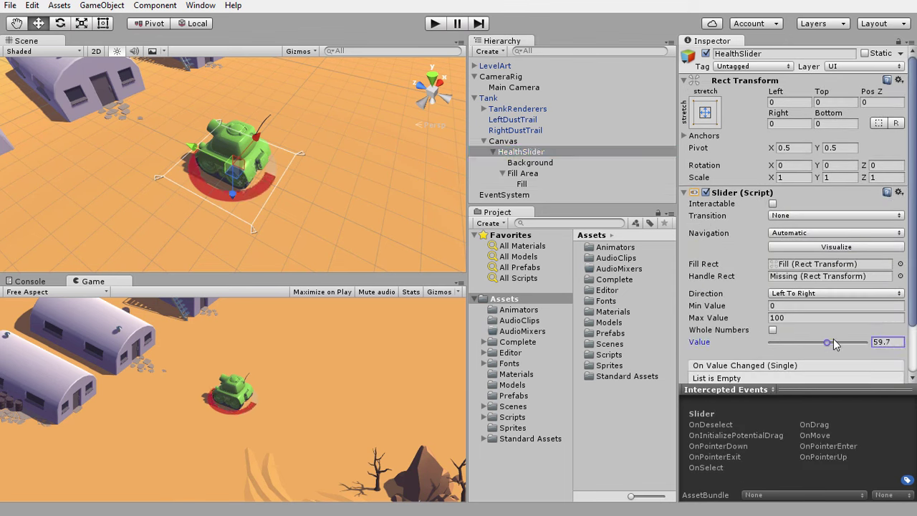
{"action": "left_click_drag", "start_coordinate": [834, 339], "coordinate": [811, 342]}
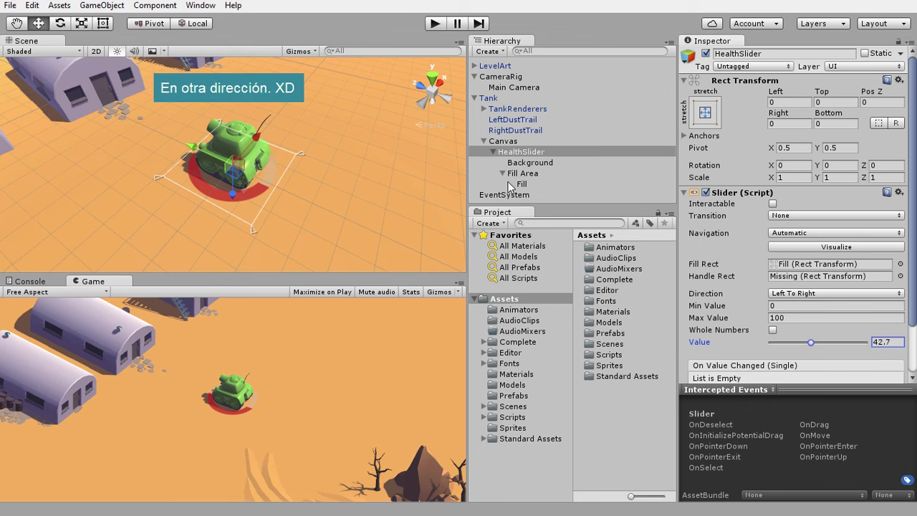
- Switch the Fill's fill method back to Radial 360
{"action": "left_click", "coordinate": [523, 184]}
{"action": "left_click", "coordinate": [782, 294]}
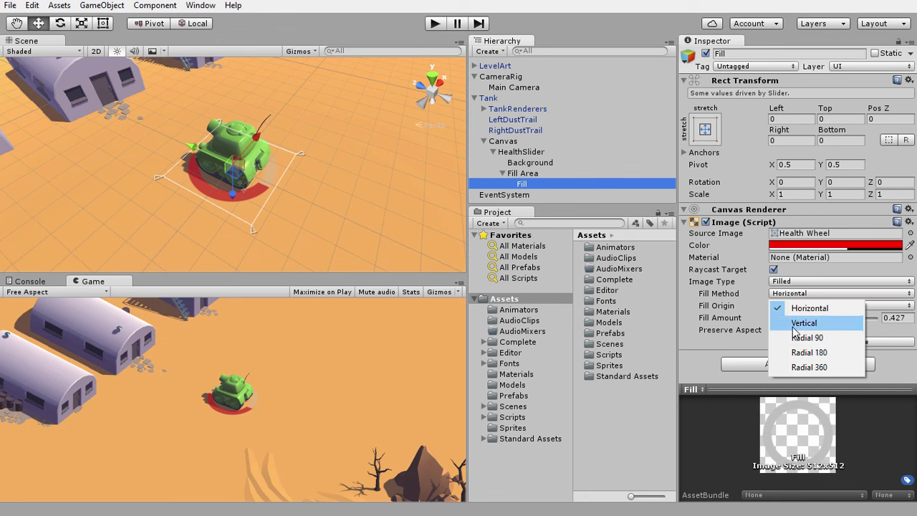
{"action": "left_click", "coordinate": [811, 368]}
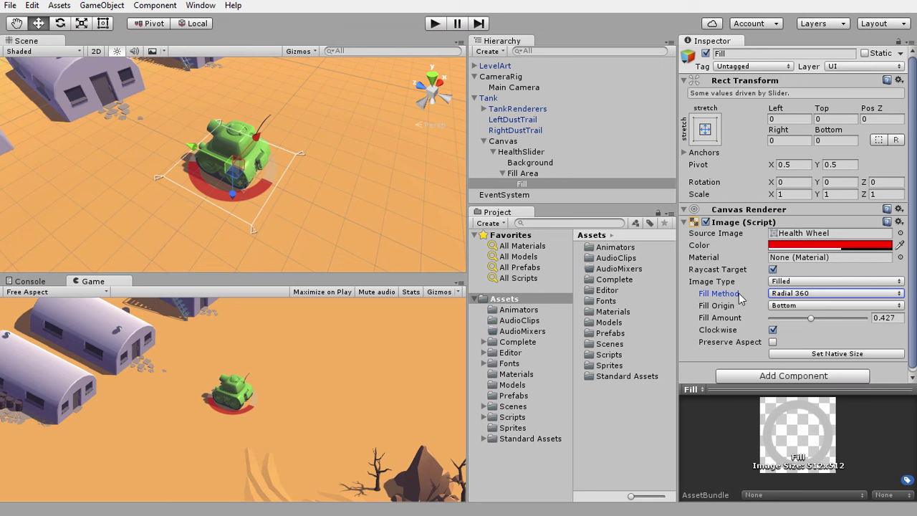
- Set the Fill origin to Right and lower HealthSlider's value to see the ring shrink
{"action": "left_click", "coordinate": [774, 306]}
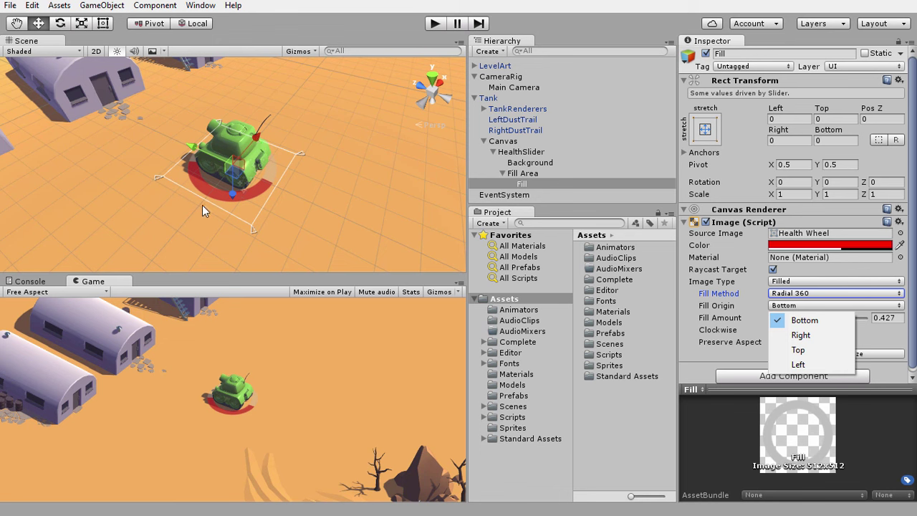
{"action": "left_click", "coordinate": [800, 334]}
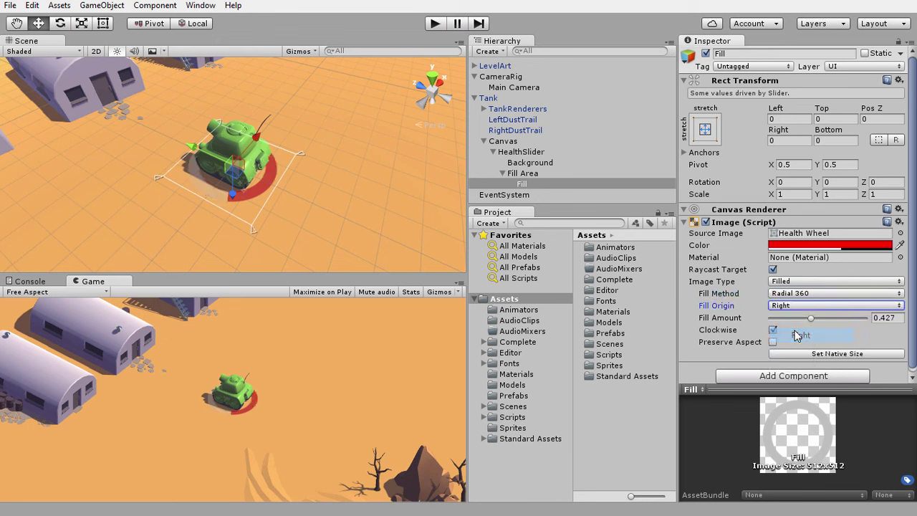
{"action": "left_click", "coordinate": [534, 153]}
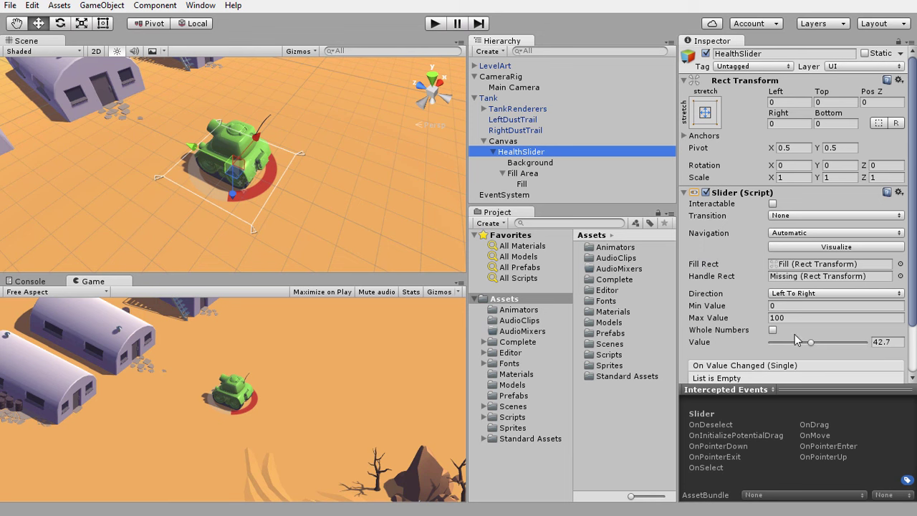
{"action": "mouse_move", "coordinate": [811, 342]}
{"action": "left_mouse_down"}
{"action": "mouse_move", "coordinate": [786, 350]}
{"action": "mouse_move", "coordinate": [819, 341]}
{"action": "mouse_move", "coordinate": [788, 344]}
{"action": "left_mouse_up"}
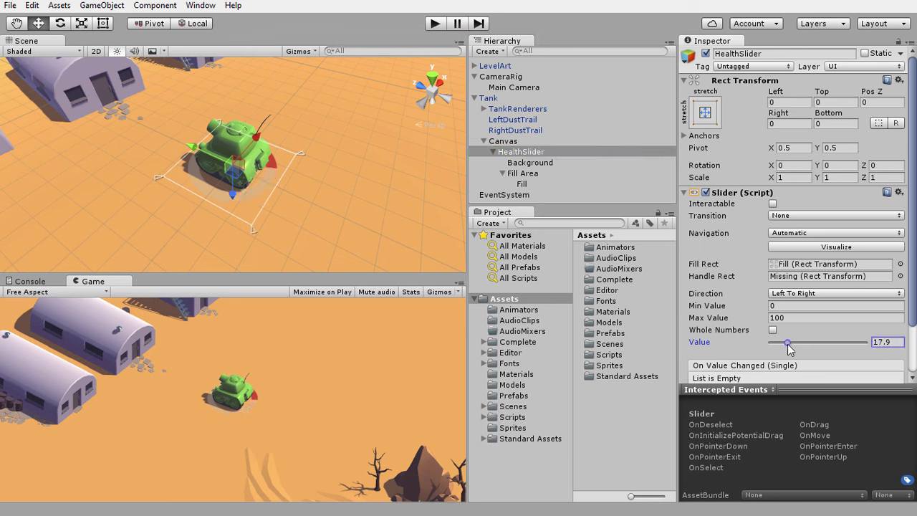
- After trying Top, set the fill origin to Left and make the fill anticlockwise
{"action": "left_click", "coordinate": [531, 184]}
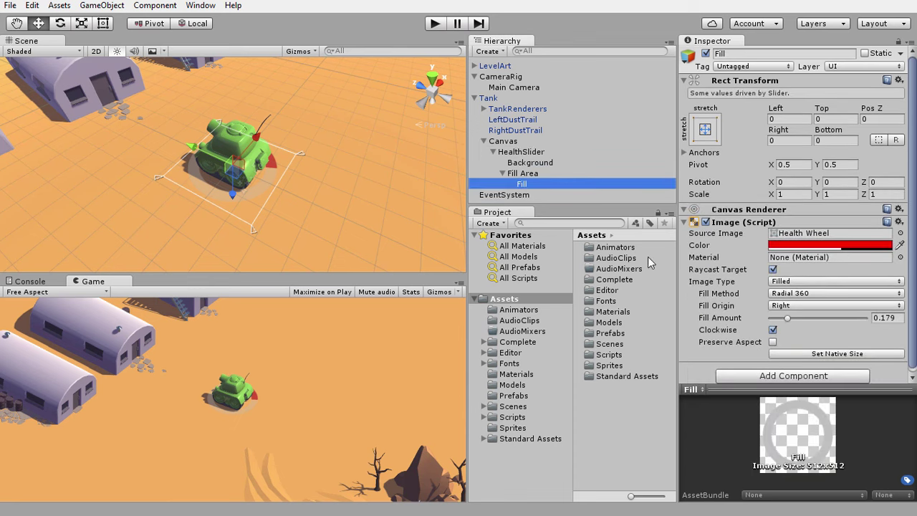
{"action": "left_click", "coordinate": [779, 305]}
{"action": "left_click", "coordinate": [795, 350]}
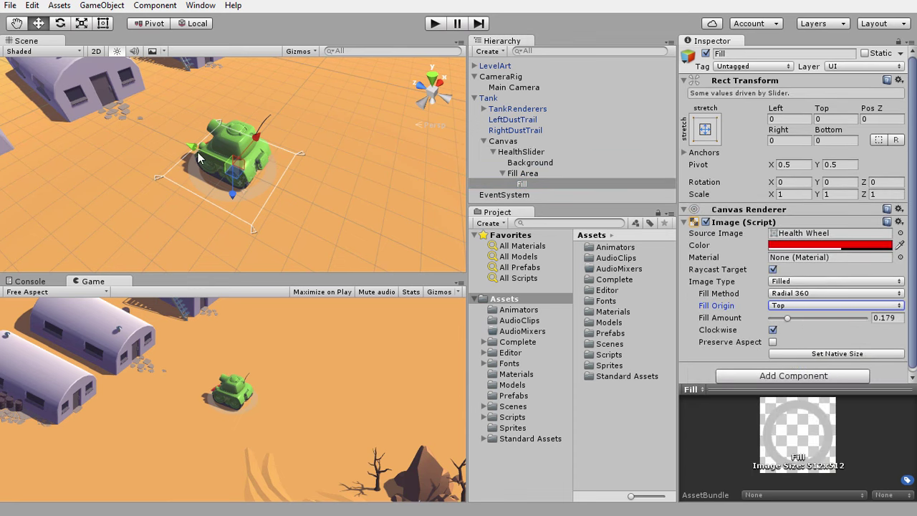
{"action": "left_click", "coordinate": [779, 305]}
{"action": "left_click", "coordinate": [786, 366]}
{"action": "left_click", "coordinate": [773, 331]}
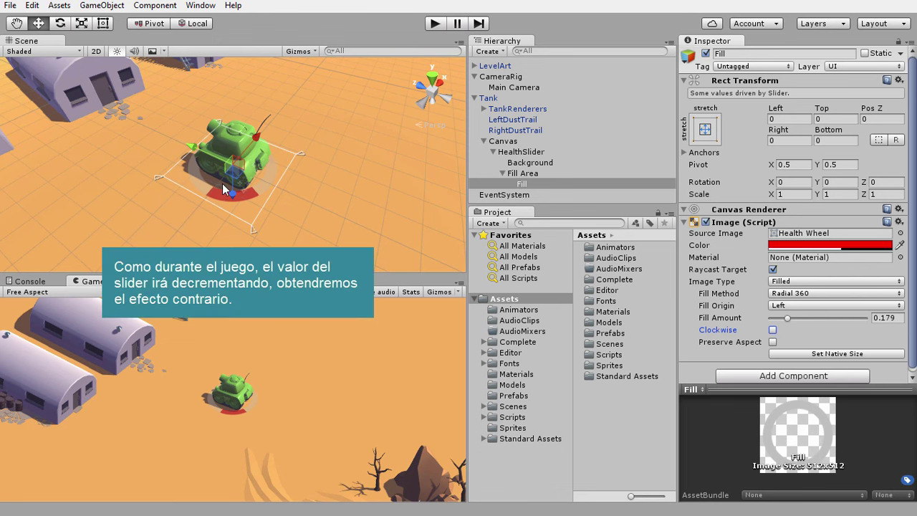
{"action": "left_click", "coordinate": [507, 154]}
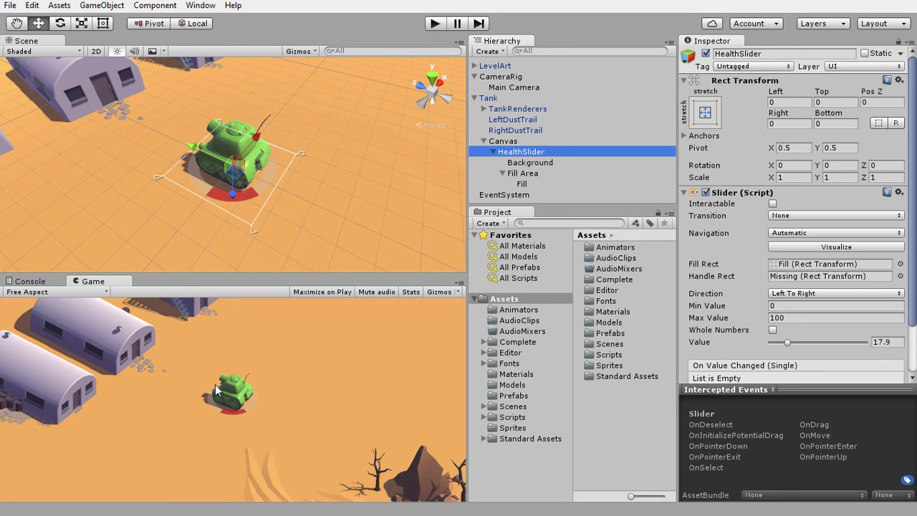
{"action": "left_click", "coordinate": [433, 24]}
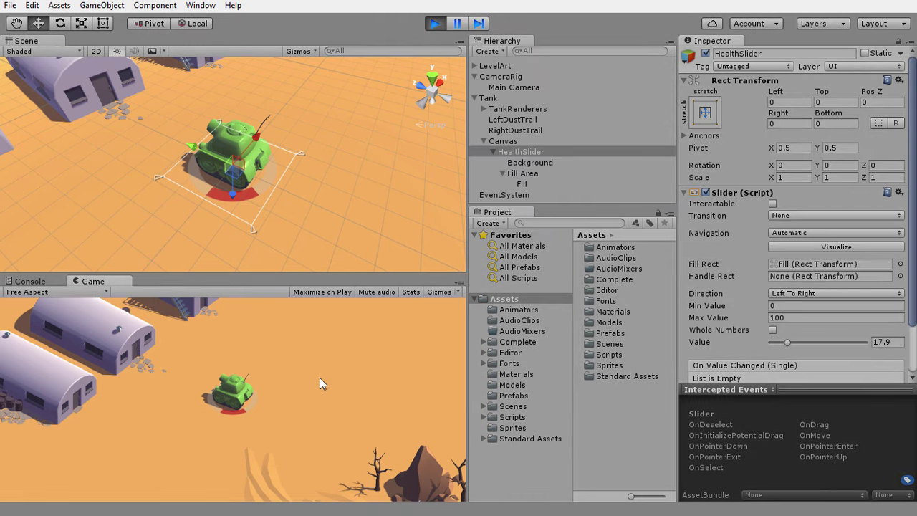
{"action": "key", "text": "d"}
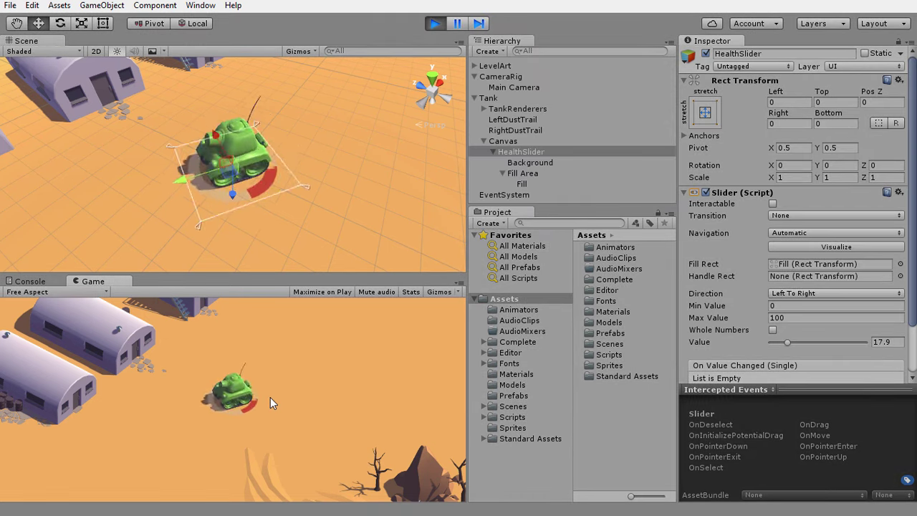
{"action": "key", "text": "a"}
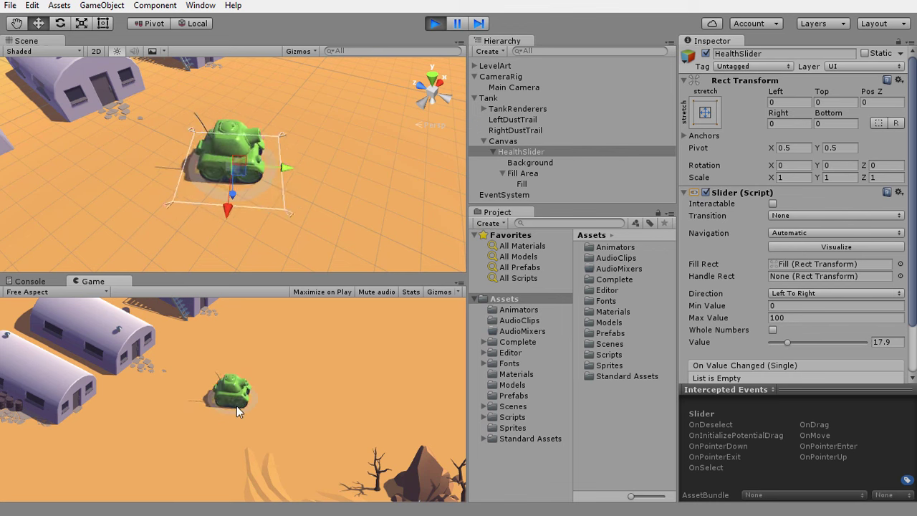
{"action": "key", "text": "a"}
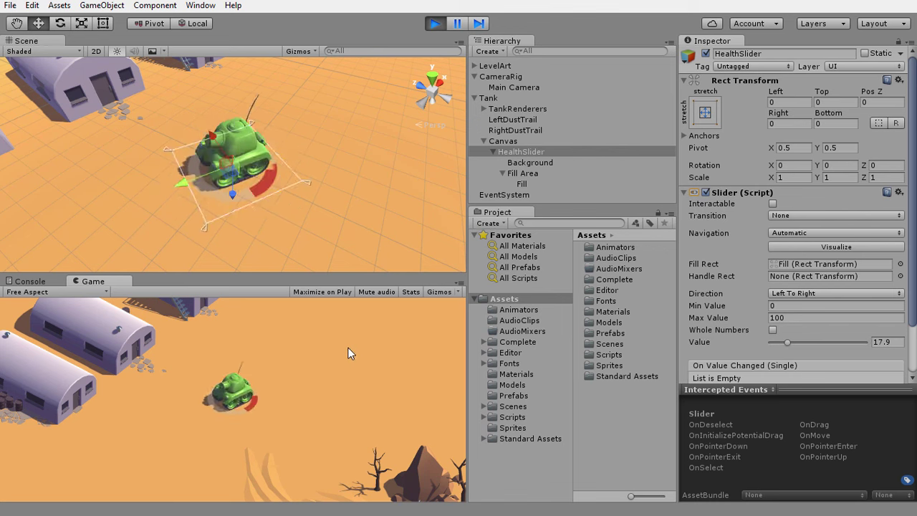
{"action": "left_click", "coordinate": [435, 23]}
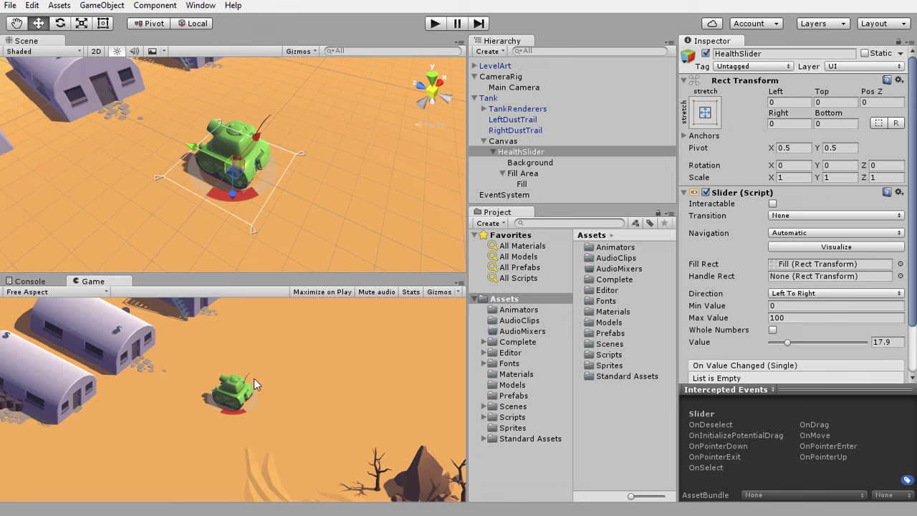
- Add the UIDirectionControl script from Assets/Scripts/UI to HealthSlider and enable Use Relative Rotation
{"action": "left_click", "coordinate": [513, 417]}
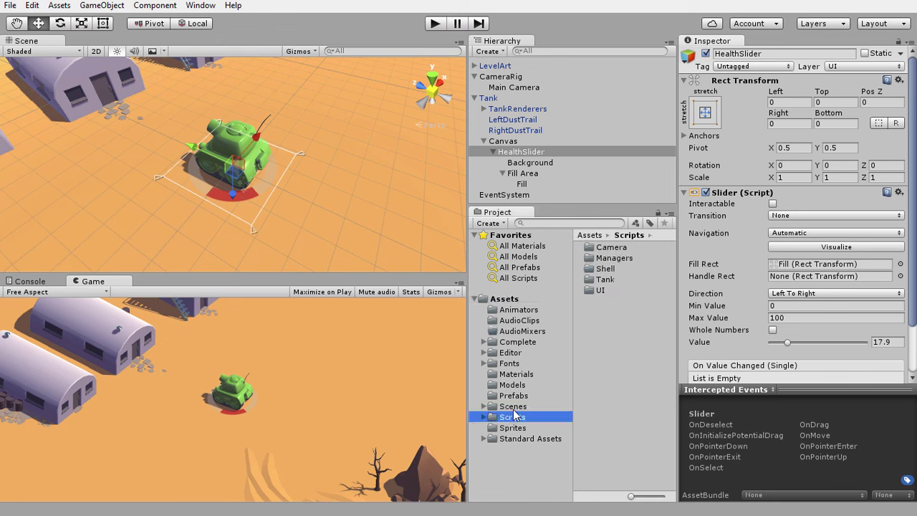
{"action": "double_click", "coordinate": [595, 290]}
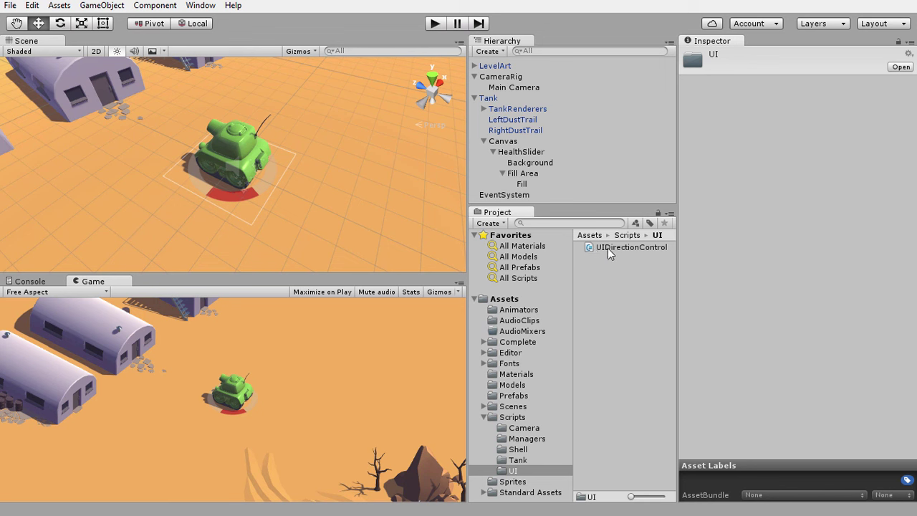
{"action": "left_click_drag", "start_coordinate": [602, 247], "coordinate": [519, 156]}
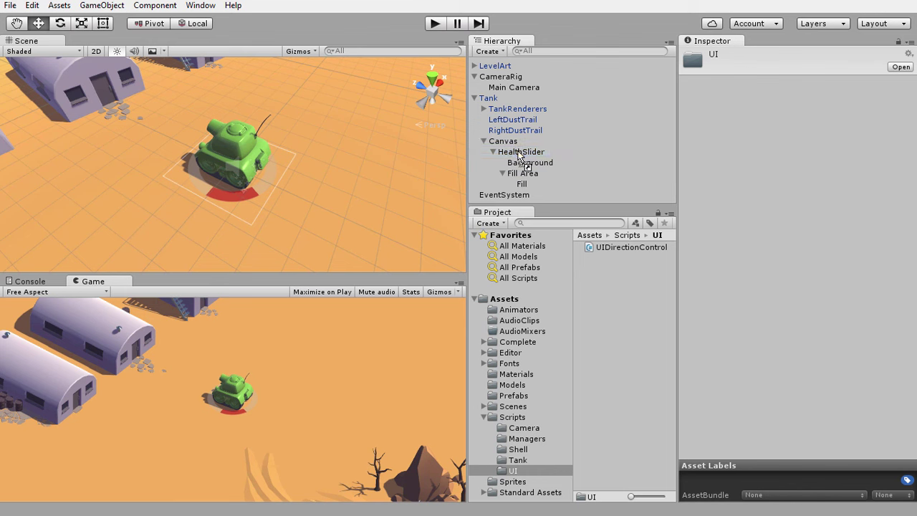
{"action": "scroll", "coordinate": [739, 245], "scroll_direction": "down", "scroll_amount": 3}
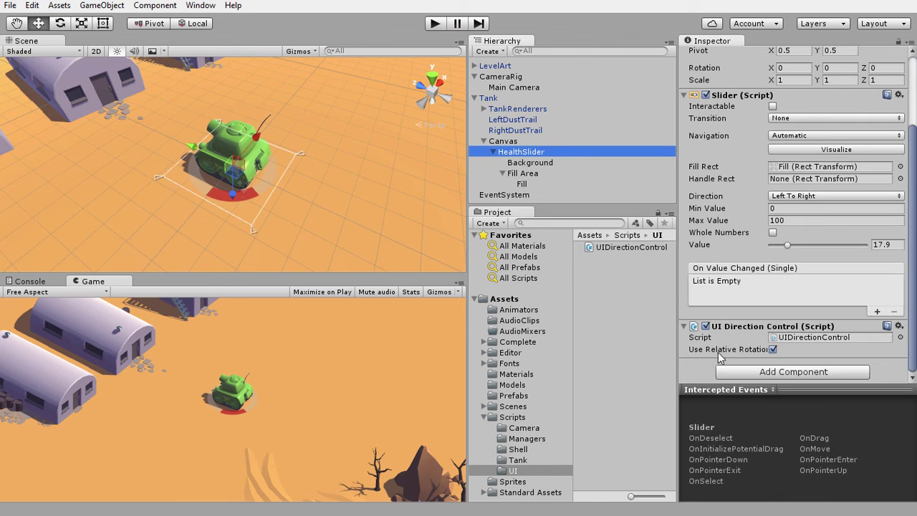
{"action": "left_click", "coordinate": [772, 350]}
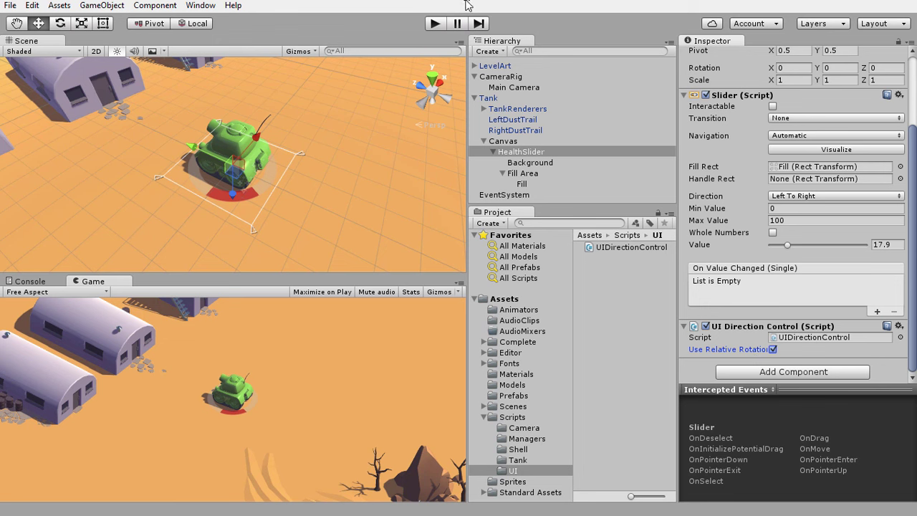
{"action": "left_click", "coordinate": [439, 23]}
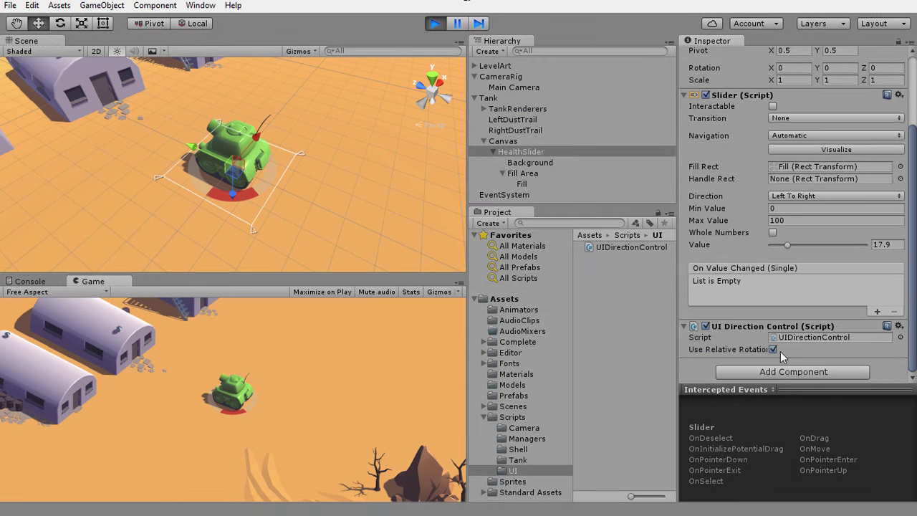
{"action": "key", "text": "a"}
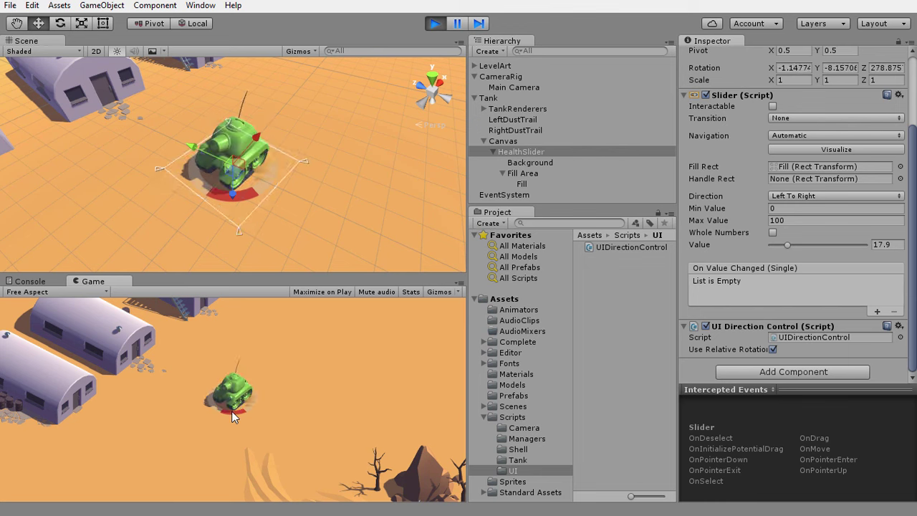
{"action": "key", "text": "d"}
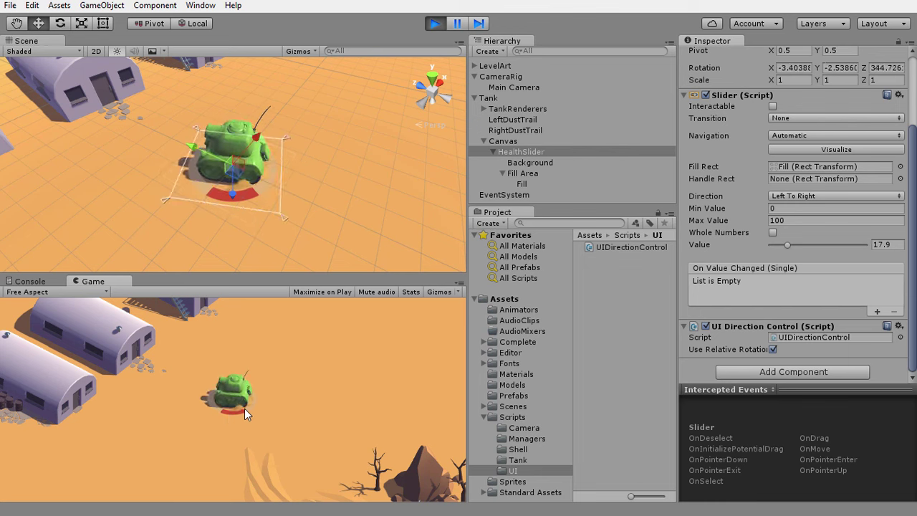
{"action": "left_click", "coordinate": [773, 350]}
{"action": "key", "text": "d"}
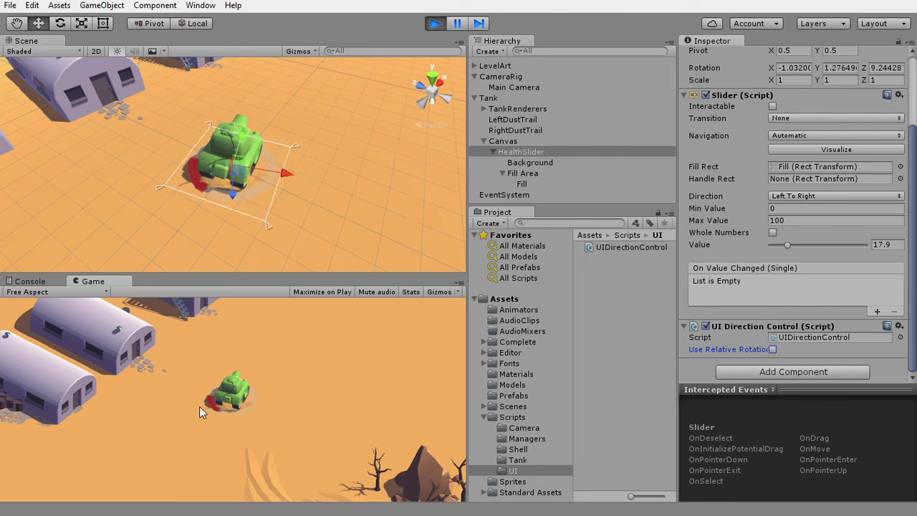
{"action": "key", "text": "d"}
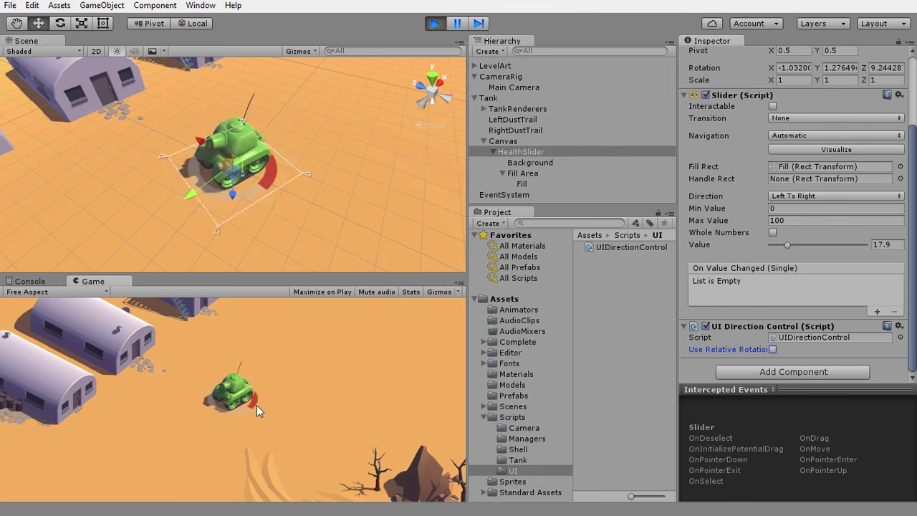
{"action": "key", "text": "d"}
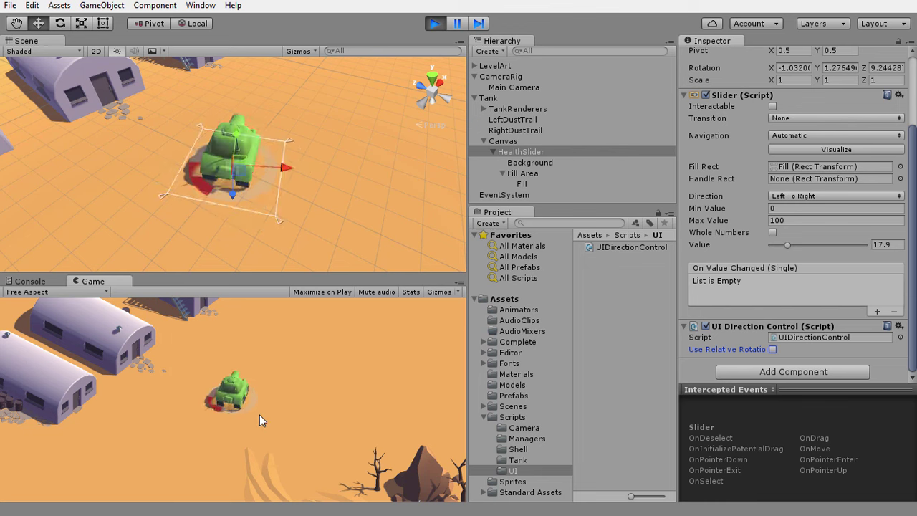
{"action": "left_click", "coordinate": [774, 350]}
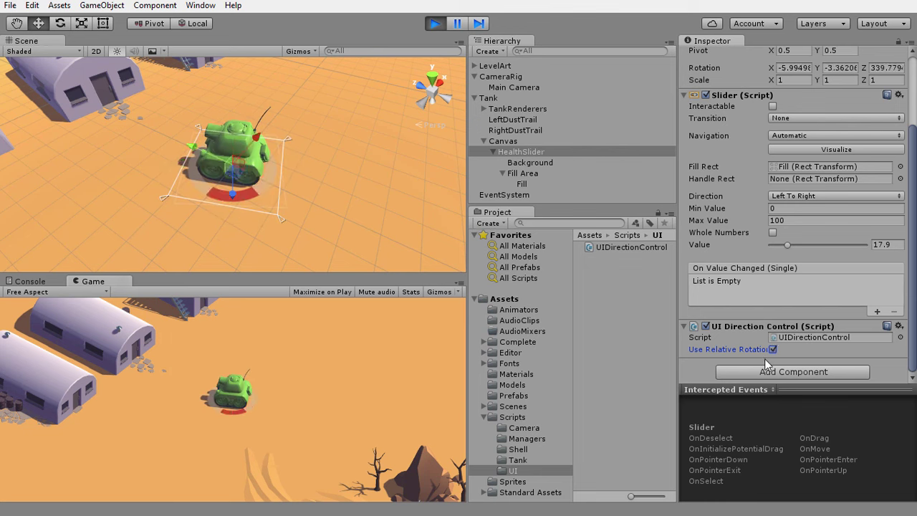
{"action": "key", "text": "ctrl+p"}
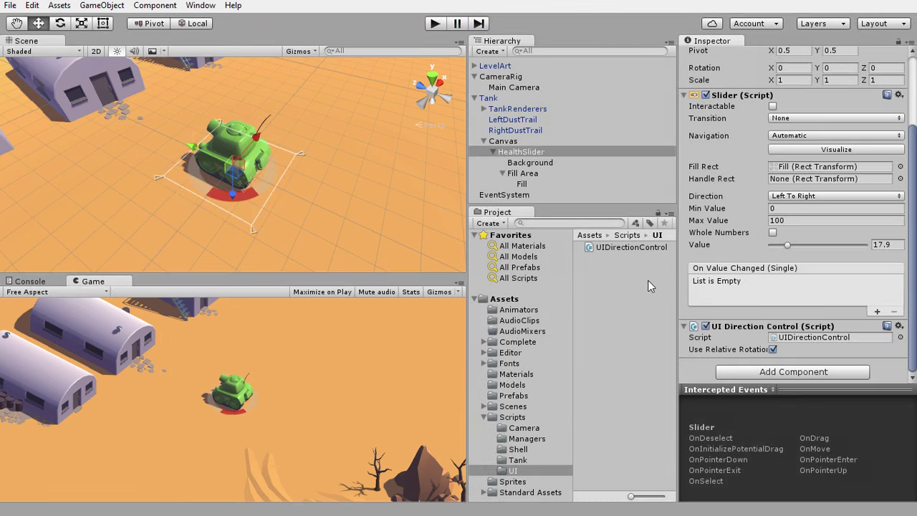
- Open UIDirectionControl in Visual Studio and review the m_UseRelativeRotation field and its Update logic
{"action": "double_click", "coordinate": [625, 248]}
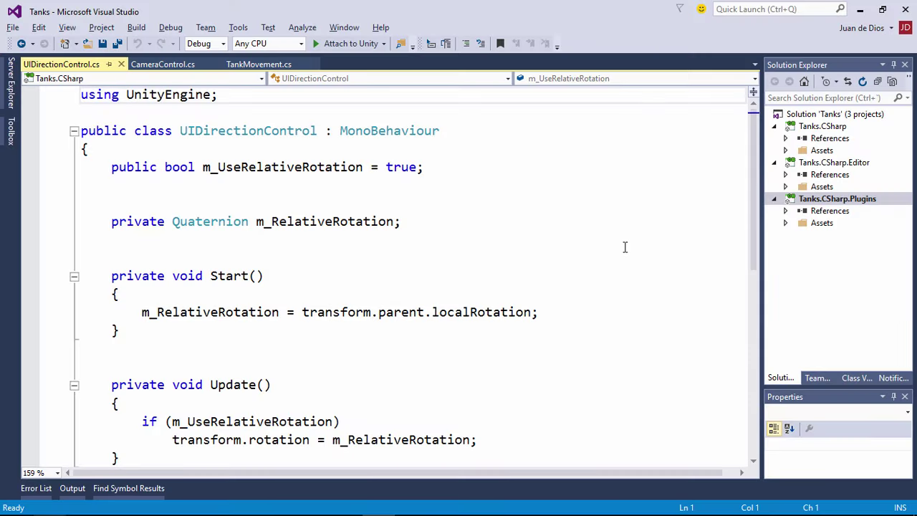
{"action": "scroll", "coordinate": [625, 253], "scroll_direction": "down", "scroll_amount": 2}
{"action": "scroll", "coordinate": [626, 253], "scroll_direction": "up", "scroll_amount": 1}
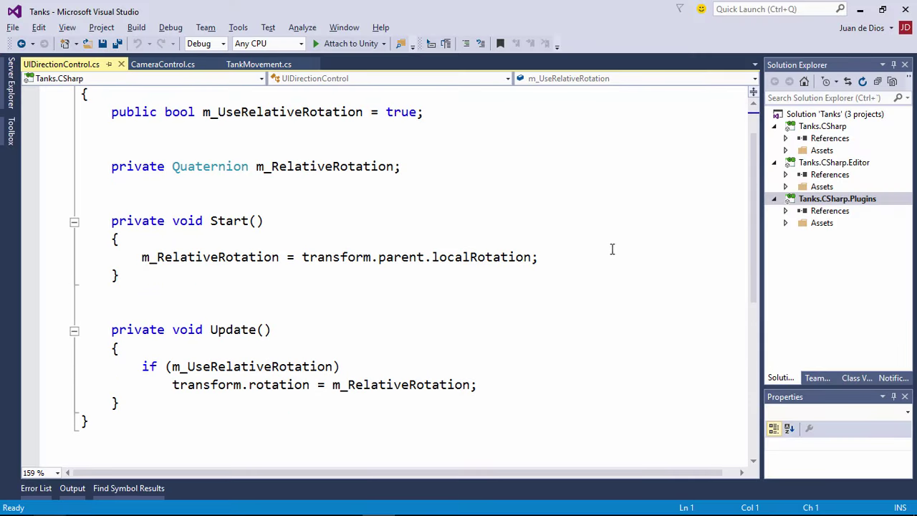
{"action": "left_click_drag", "start_coordinate": [210, 112], "coordinate": [387, 113]}
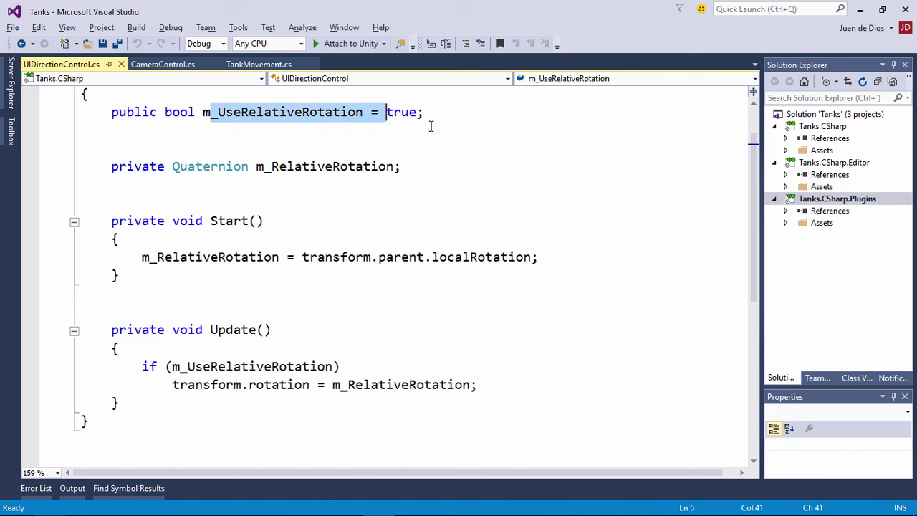
{"action": "left_click_drag", "start_coordinate": [127, 366], "coordinate": [442, 385]}
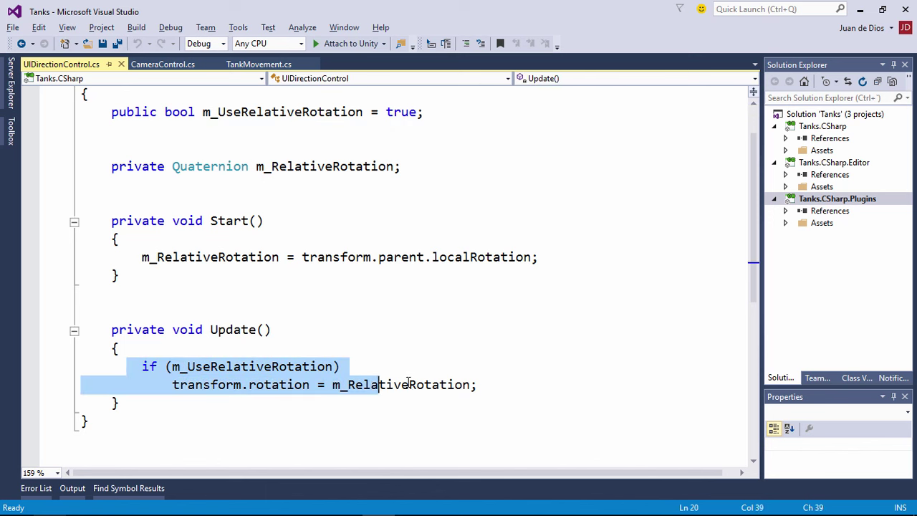
{"action": "left_click", "coordinate": [212, 235]}
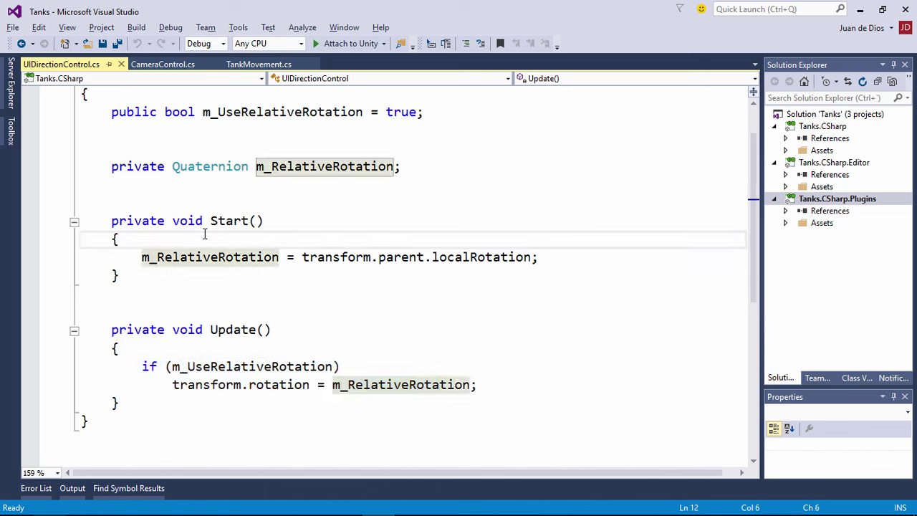
- Trace m_RelativeRotation from its declaration into Start, then return to Unity
{"action": "double_click", "coordinate": [383, 387]}
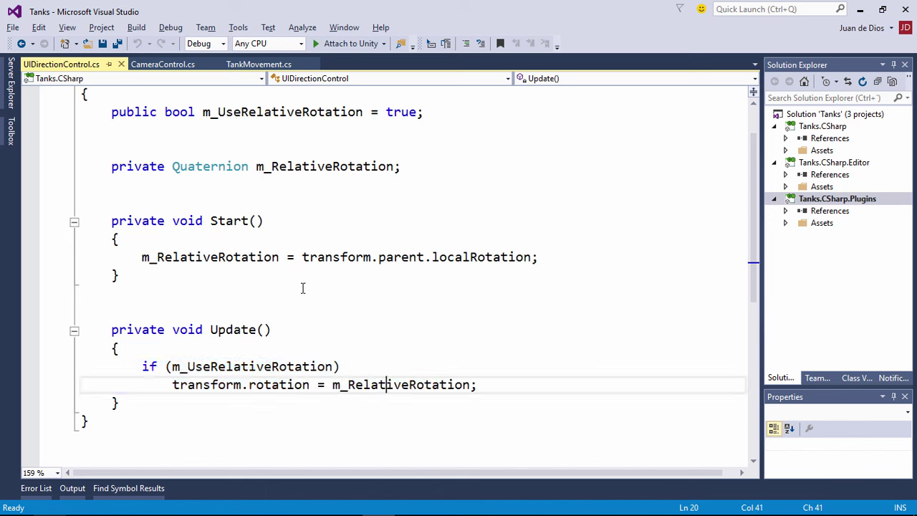
{"action": "double_click", "coordinate": [199, 258]}
{"action": "left_click_drag", "start_coordinate": [210, 221], "coordinate": [270, 216]}
{"action": "scroll", "coordinate": [258, 206], "scroll_direction": "up", "scroll_amount": 1}
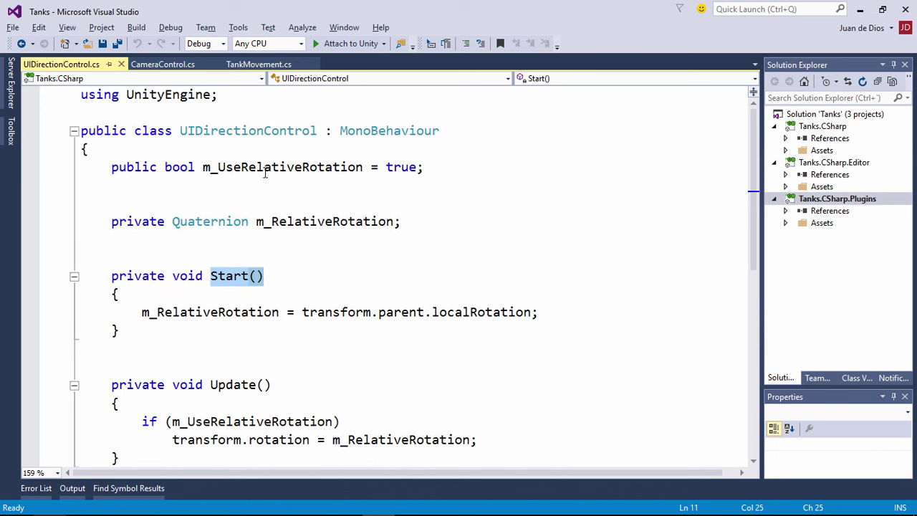
{"action": "left_click_drag", "start_coordinate": [492, 311], "coordinate": [198, 312]}
{"action": "left_click", "coordinate": [276, 228]}
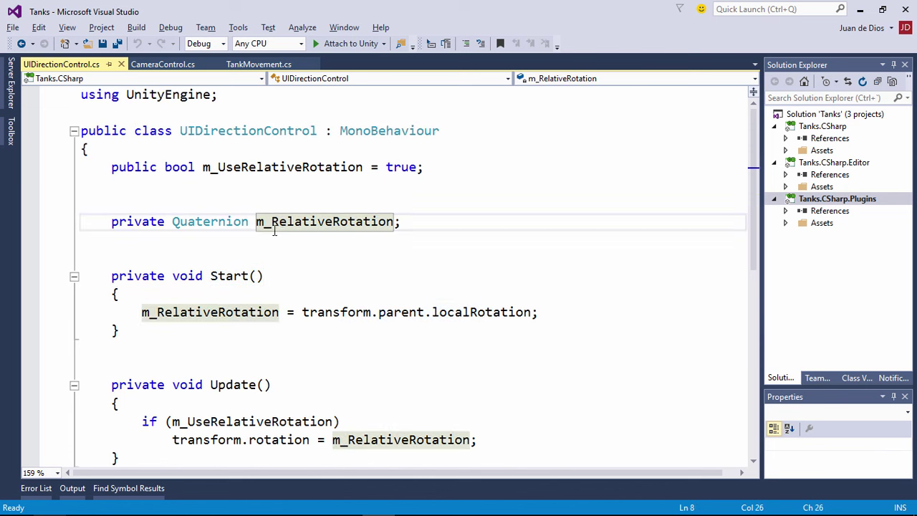
{"action": "scroll", "coordinate": [427, 247], "scroll_direction": "down", "scroll_amount": 1}
{"action": "key", "text": "alt+Tab"}
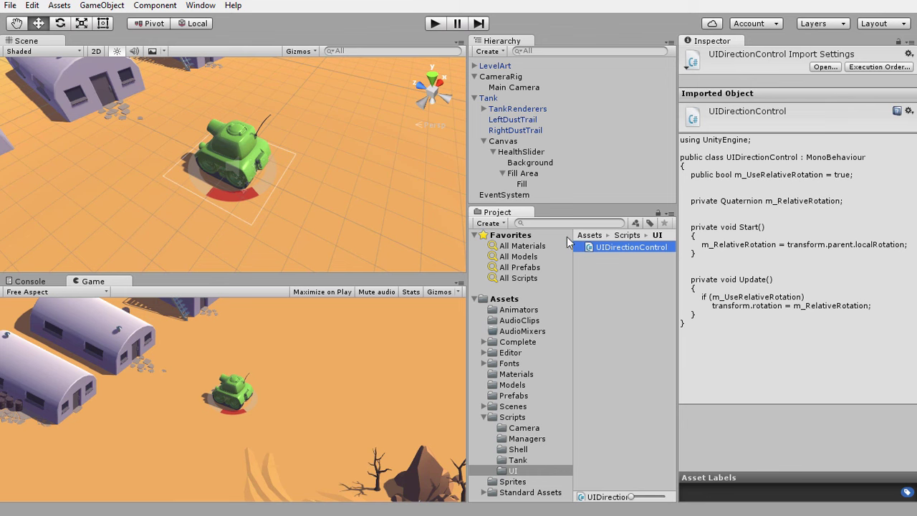
- Change the Fill image colour from red to semi-transparent white (FFFFFF96)
{"action": "left_click", "coordinate": [523, 185]}
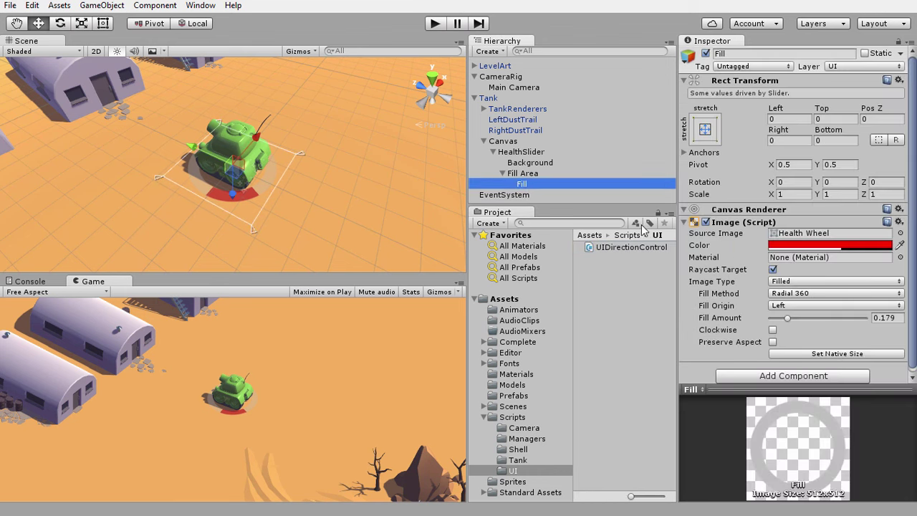
{"action": "left_click", "coordinate": [790, 247]}
{"action": "left_click_drag", "start_coordinate": [472, 268], "coordinate": [412, 249]}
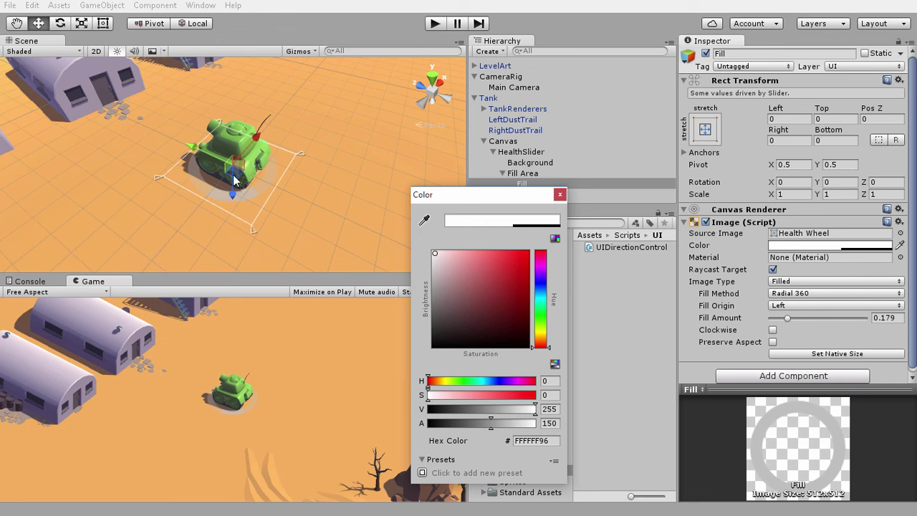
{"action": "left_click", "coordinate": [560, 196]}
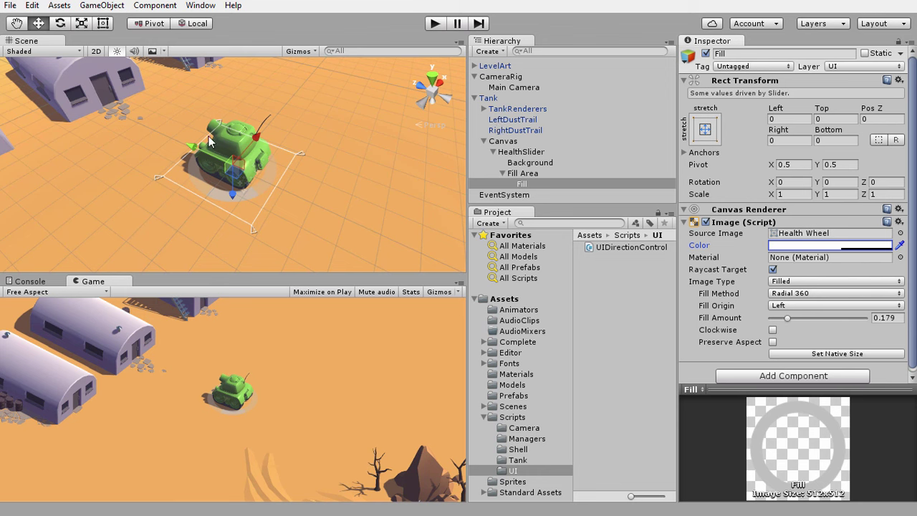
- Inspect the Canvas, HealthSlider, Background and Fill Area objects, then select Tank
{"action": "left_click", "coordinate": [504, 141]}
{"action": "left_click", "coordinate": [508, 153]}
{"action": "left_click", "coordinate": [512, 162]}
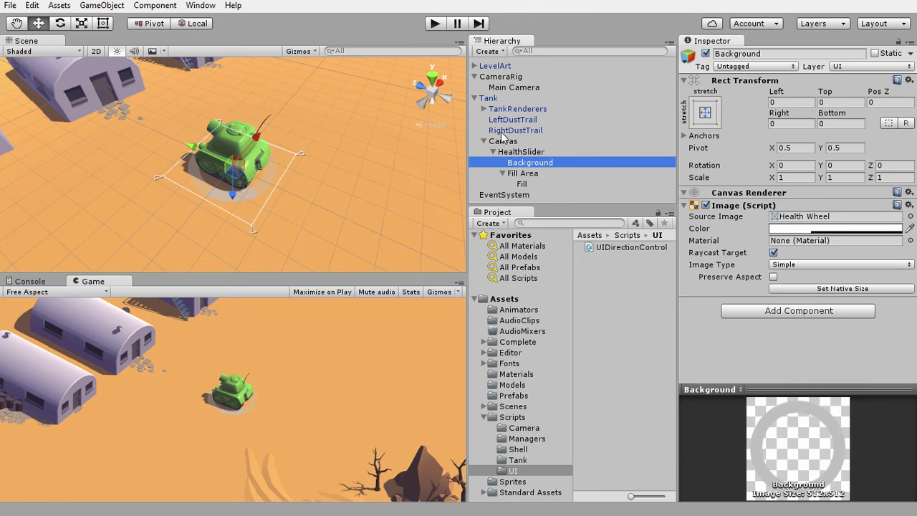
{"action": "left_click", "coordinate": [504, 142]}
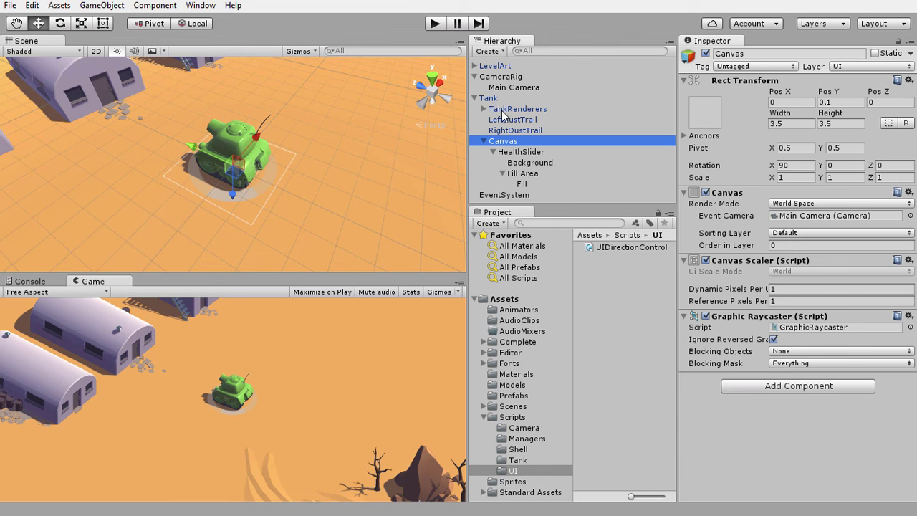
{"action": "left_click", "coordinate": [511, 152]}
{"action": "left_click", "coordinate": [521, 164]}
{"action": "left_click", "coordinate": [522, 174]}
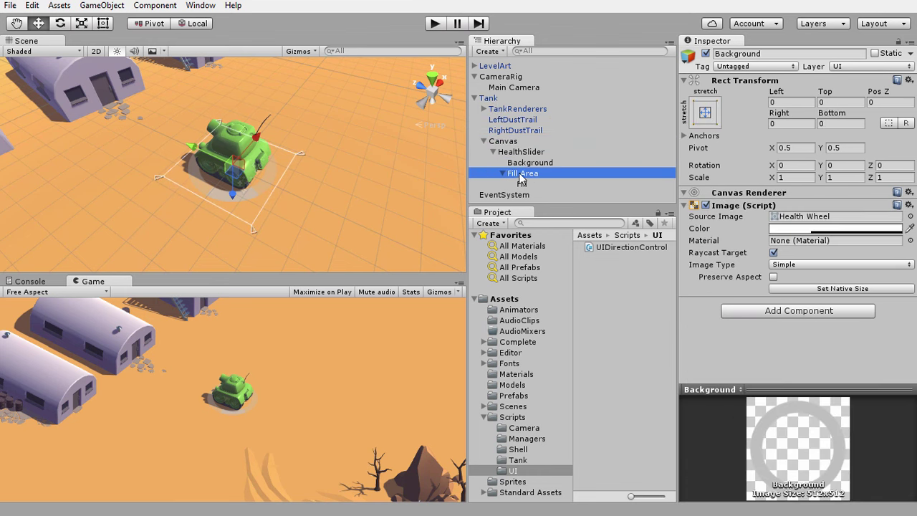
{"action": "left_click", "coordinate": [491, 99]}
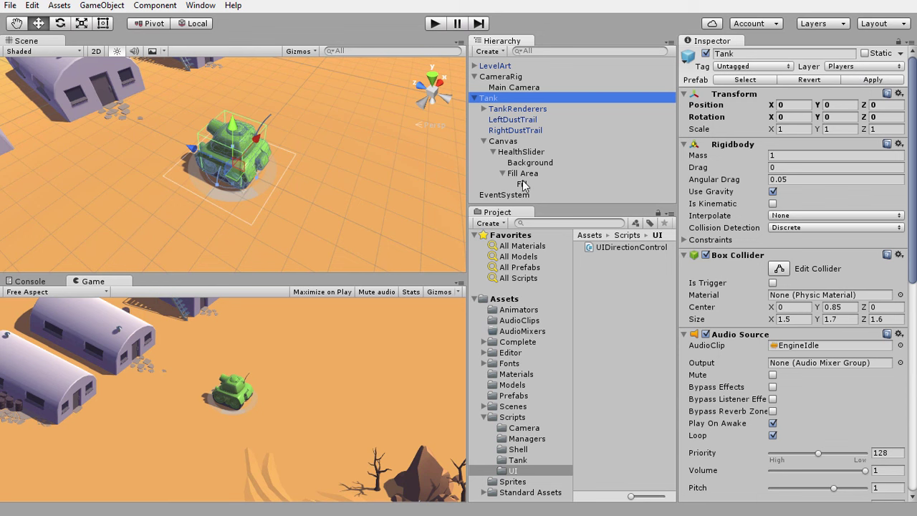
- Apply the health slider canvas to the Tank prefab and browse the Prefabs folder
{"action": "left_click", "coordinate": [873, 79]}
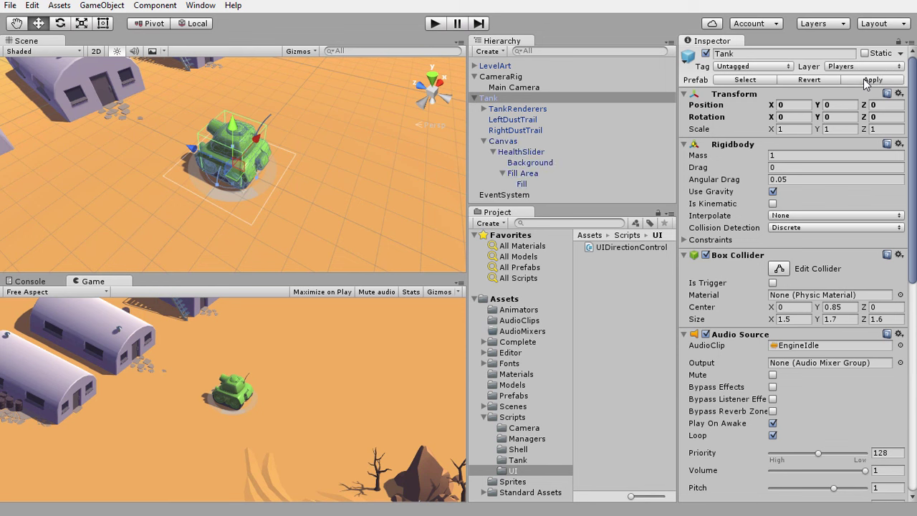
{"action": "left_click", "coordinate": [483, 146]}
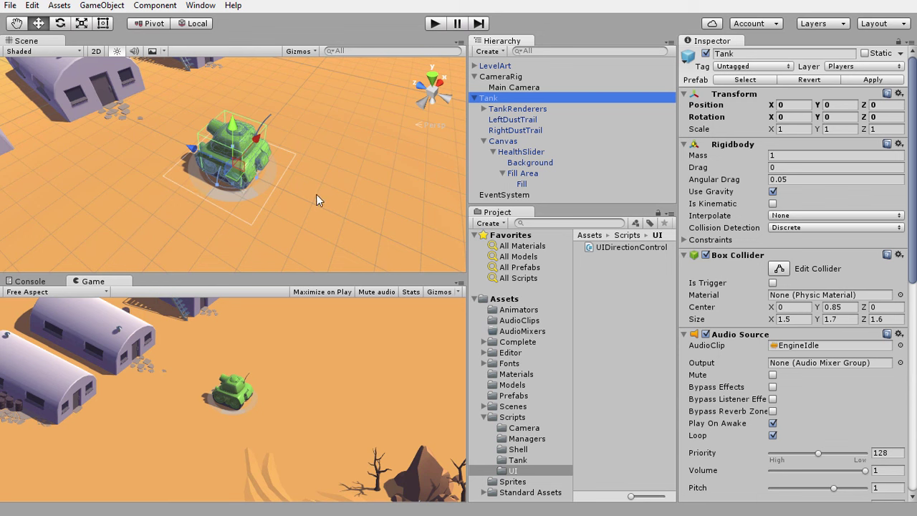
{"action": "left_click", "coordinate": [509, 395]}
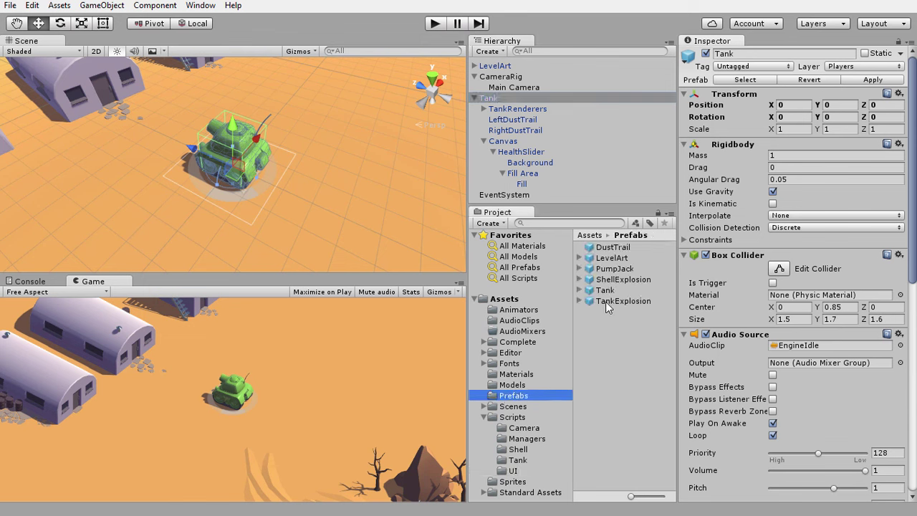
- Drag the TankExplosion prefab into the scene beside the tank
{"action": "left_click_drag", "start_coordinate": [606, 307], "coordinate": [393, 225]}
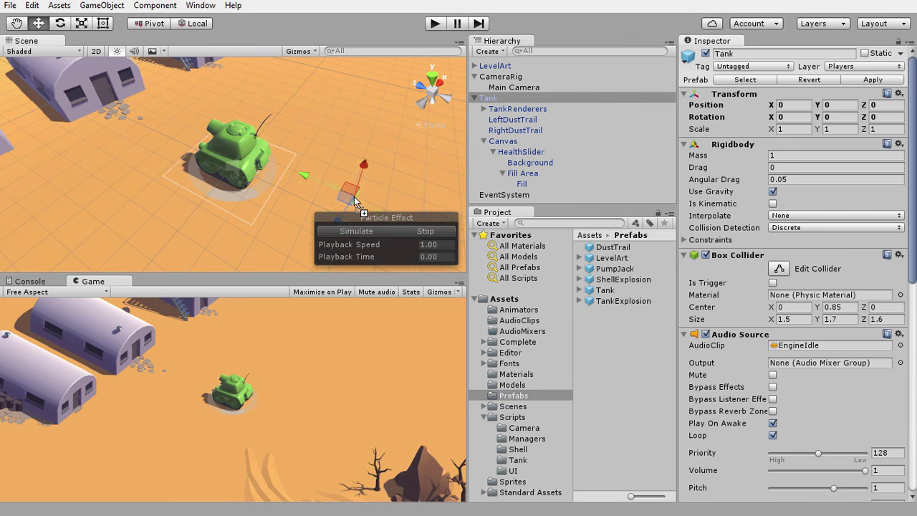
{"action": "left_click_drag", "start_coordinate": [355, 198], "coordinate": [358, 177]}
{"action": "scroll", "coordinate": [358, 177], "scroll_direction": "down", "scroll_amount": 3}
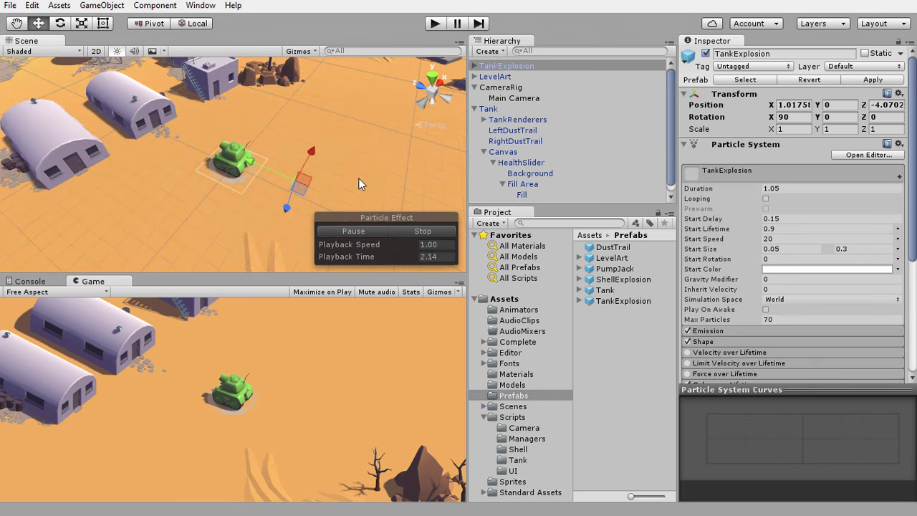
{"action": "scroll", "coordinate": [358, 194], "scroll_direction": "down", "scroll_amount": 2}
- Preview the explosion particle effect, then expand TankExplosion to show Debris and Burst
{"action": "left_click", "coordinate": [423, 231]}
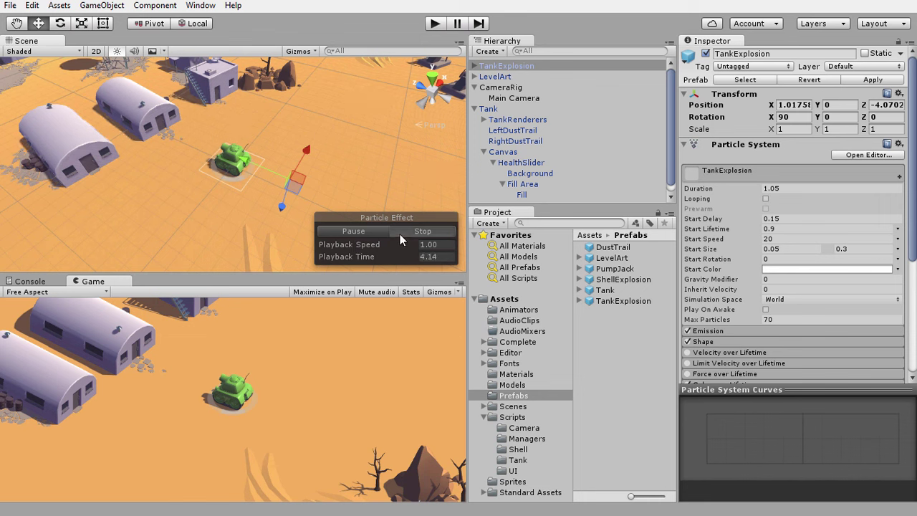
{"action": "left_click", "coordinate": [353, 231]}
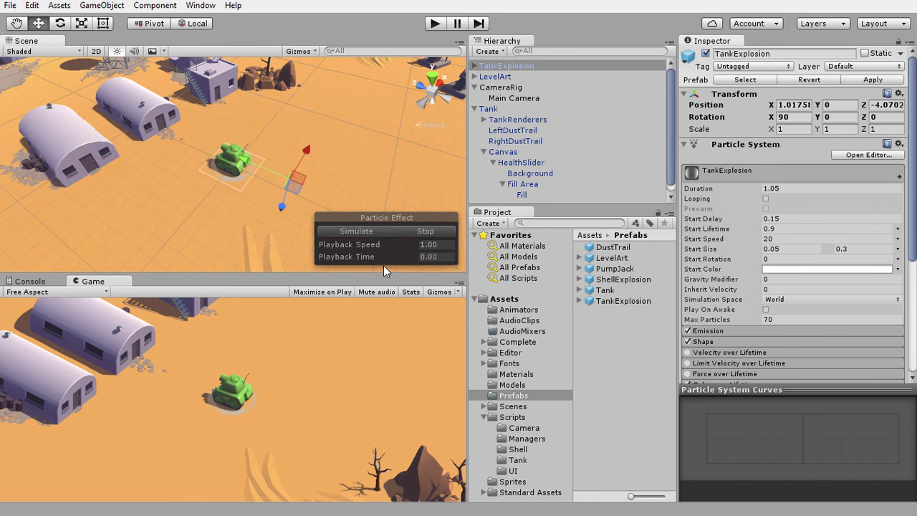
{"action": "left_click", "coordinate": [376, 232]}
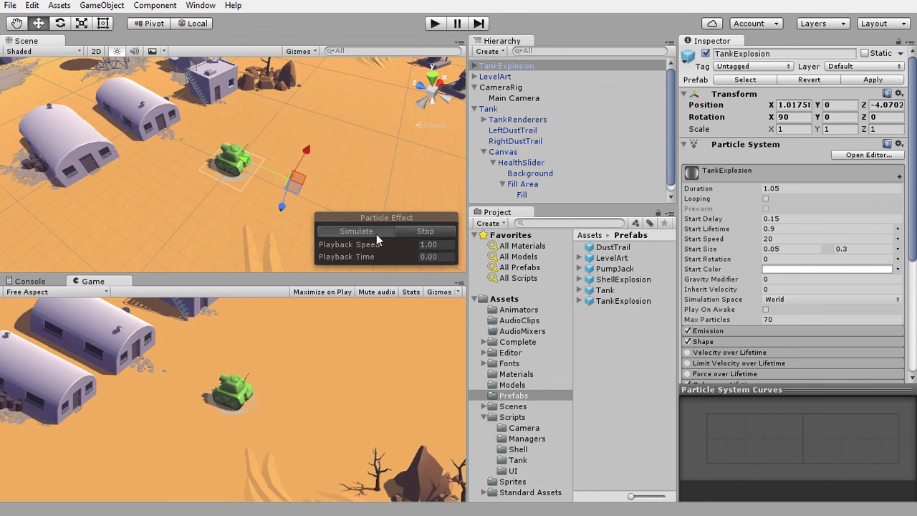
{"action": "left_click", "coordinate": [426, 232]}
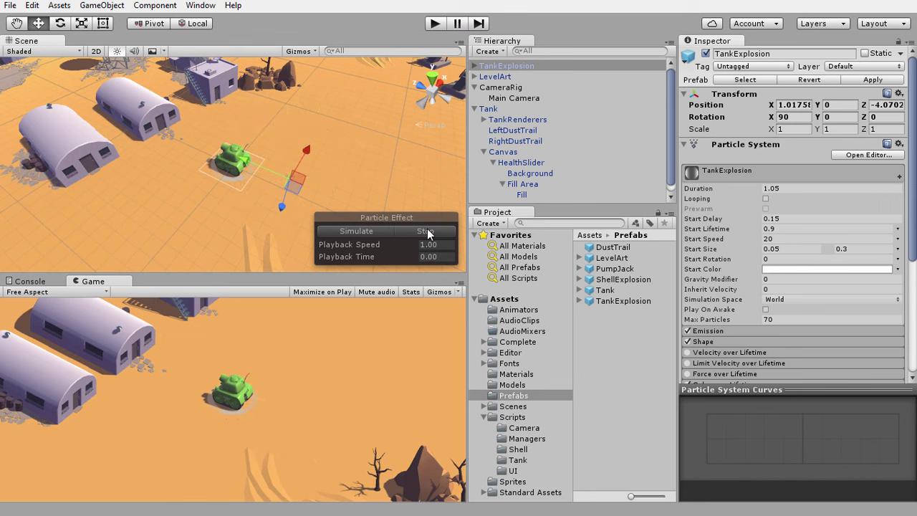
{"action": "left_click", "coordinate": [475, 66]}
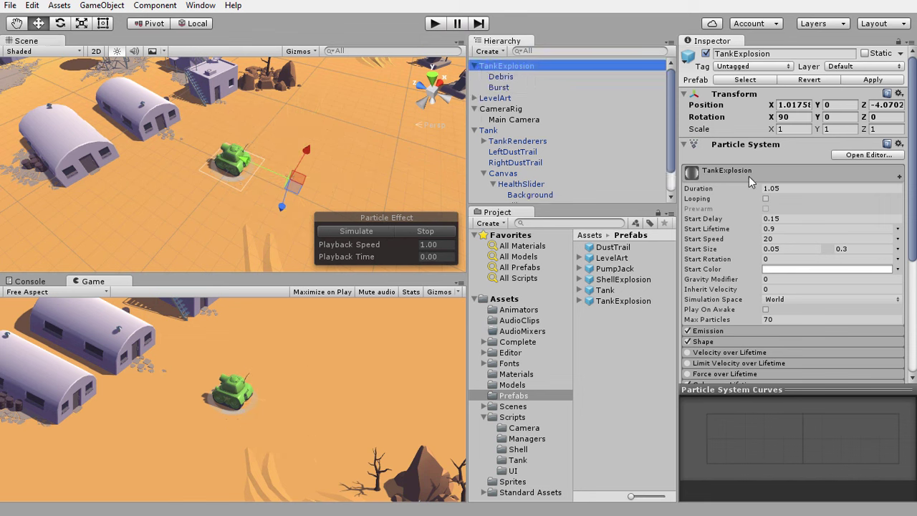
{"action": "scroll", "coordinate": [740, 197], "scroll_direction": "down", "scroll_amount": 5}
{"action": "scroll", "coordinate": [740, 198], "scroll_direction": "up", "scroll_amount": 5}
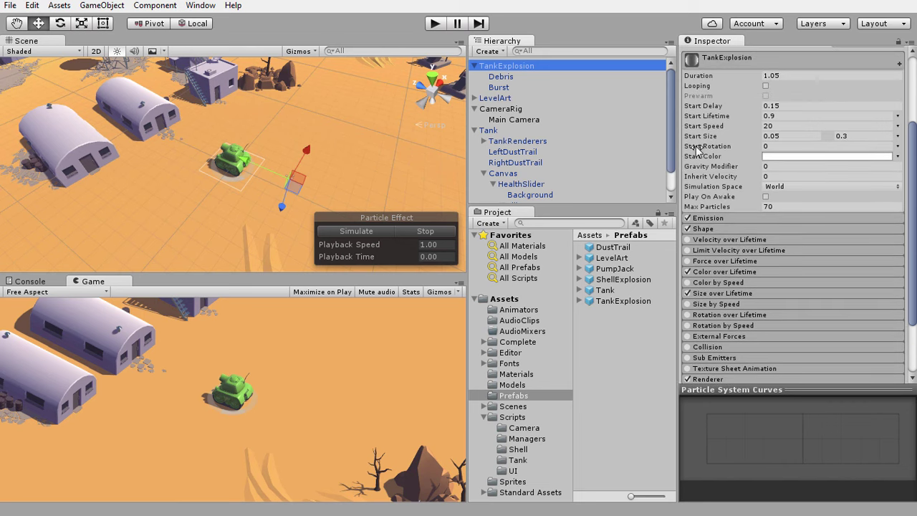
{"action": "left_click", "coordinate": [501, 77]}
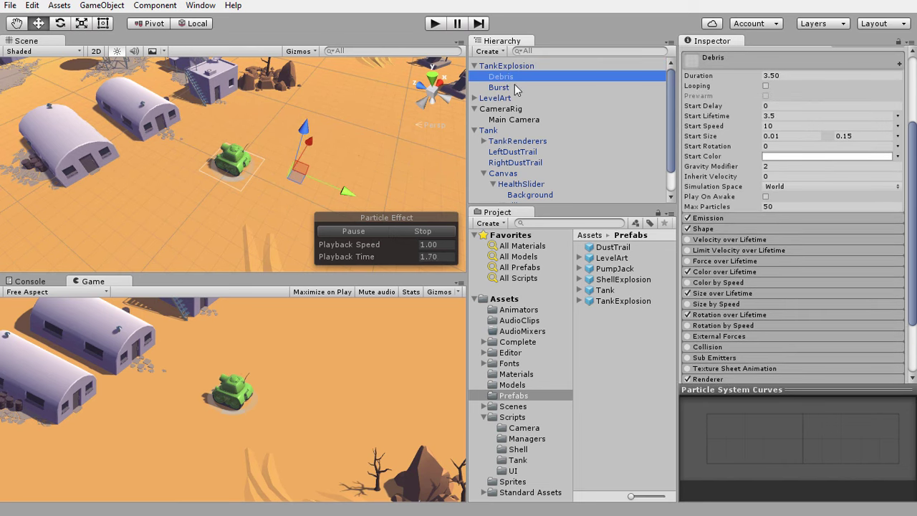
{"action": "left_click", "coordinate": [497, 86]}
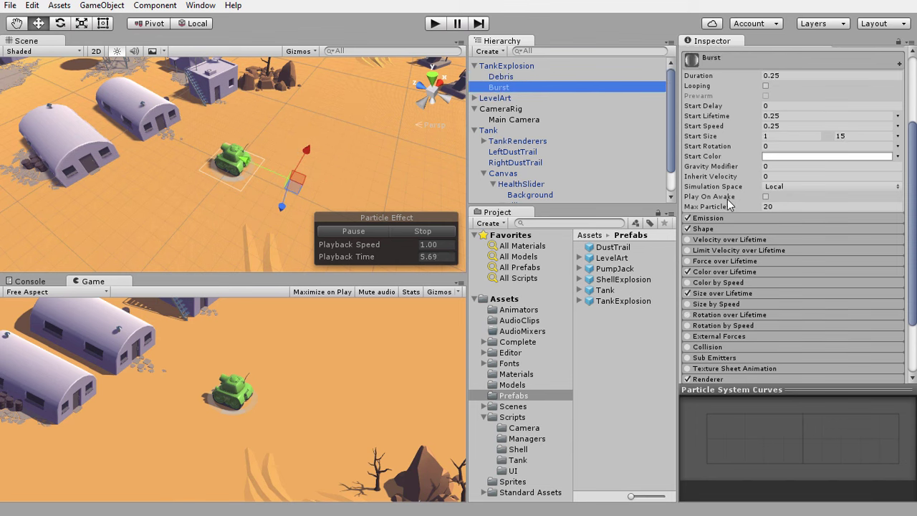
{"action": "scroll", "coordinate": [727, 199], "scroll_direction": "up", "scroll_amount": 5}
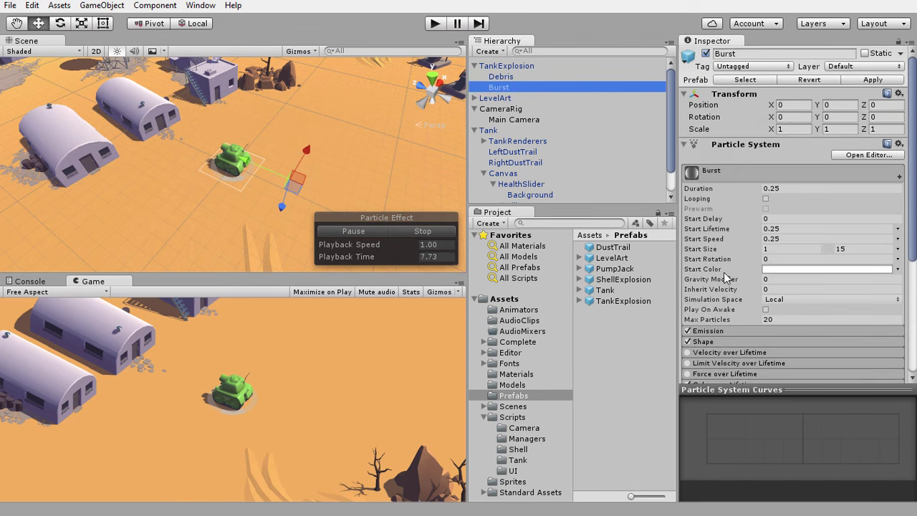
{"action": "scroll", "coordinate": [741, 259], "scroll_direction": "down", "scroll_amount": 3}
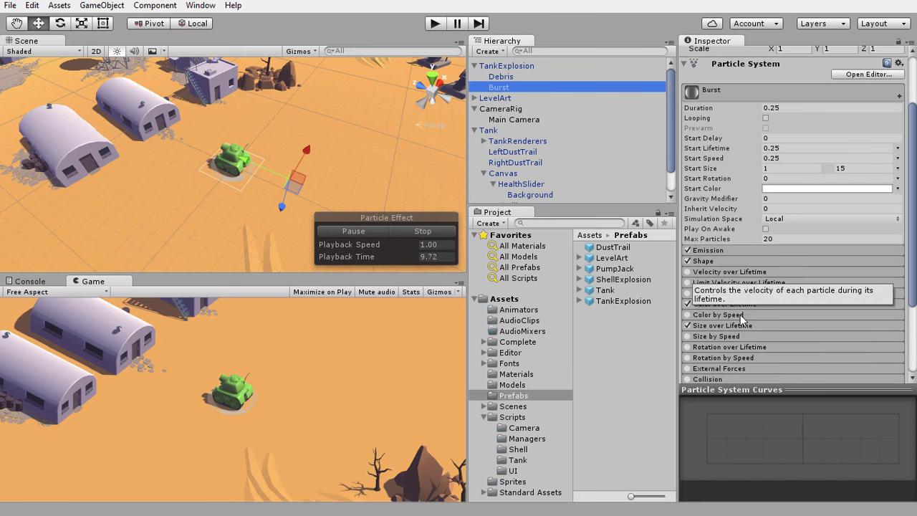
{"action": "left_click", "coordinate": [474, 66]}
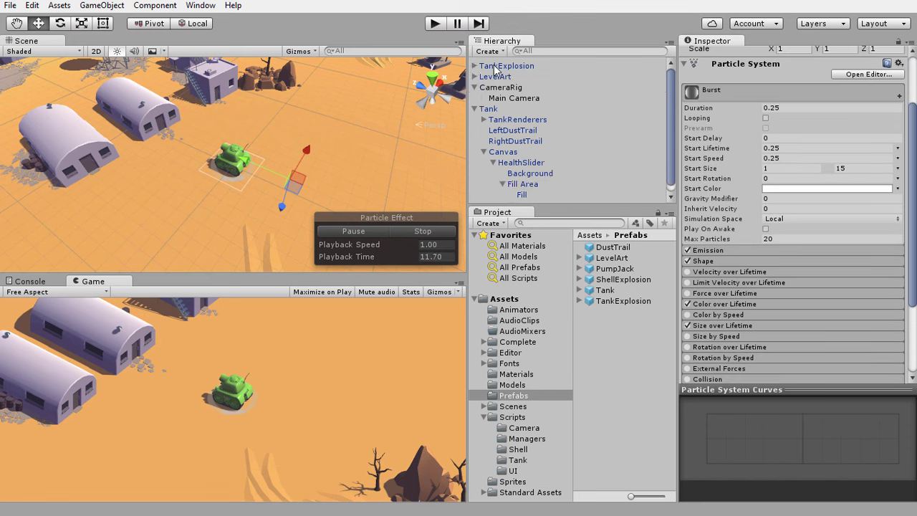
{"action": "left_click", "coordinate": [498, 66]}
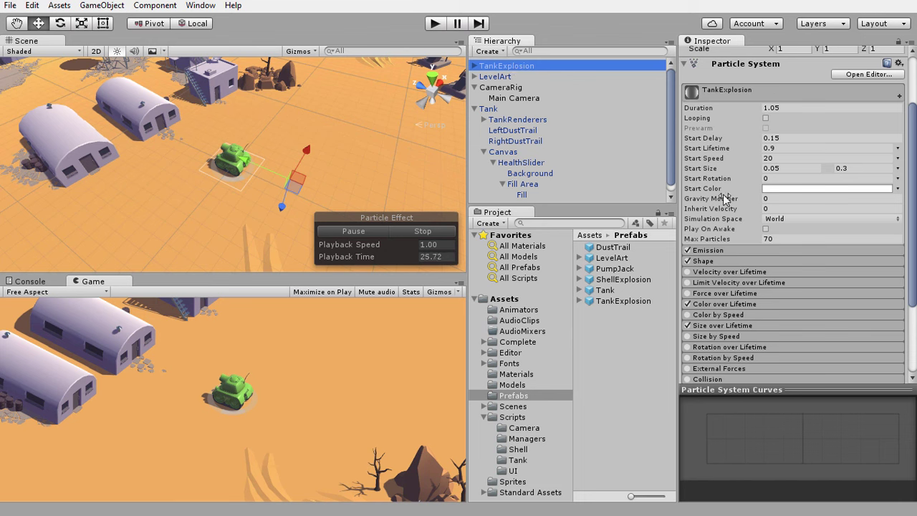
- Give TankExplosion an Audio Source playing the TankExplosion clip, with Play On Awake unchecked
{"action": "scroll", "coordinate": [734, 197], "scroll_direction": "down", "scroll_amount": 4}
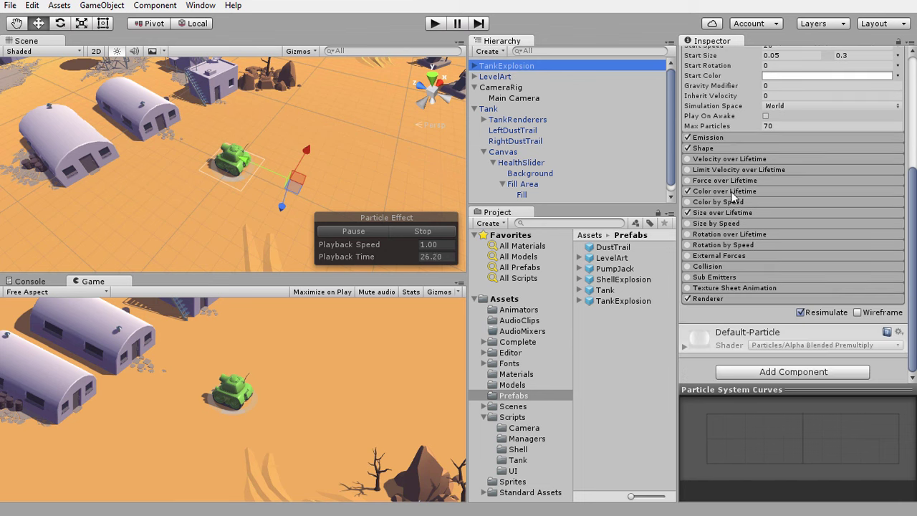
{"action": "left_click", "coordinate": [781, 374]}
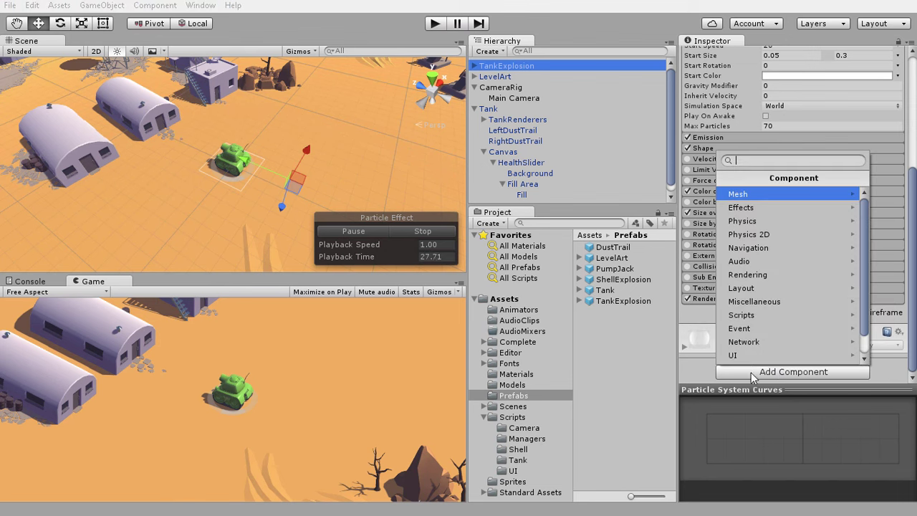
{"action": "left_click", "coordinate": [741, 264]}
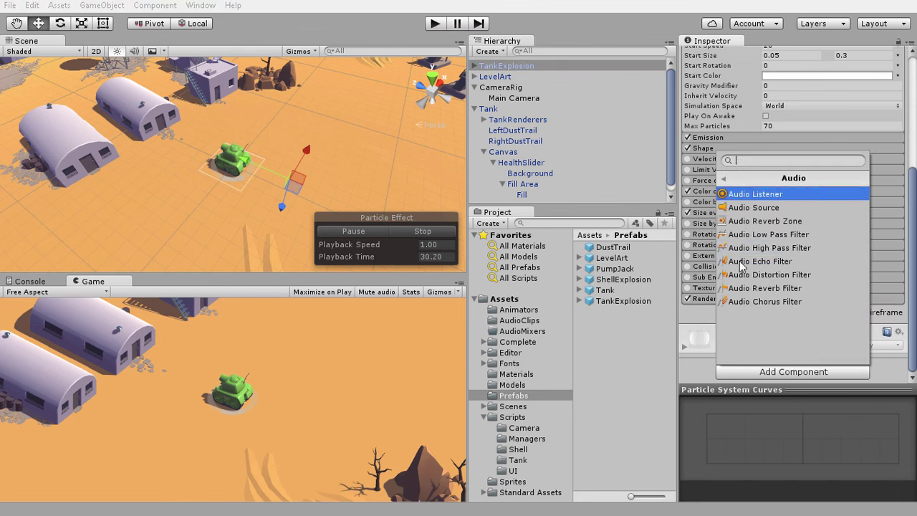
{"action": "left_click", "coordinate": [746, 213]}
{"action": "scroll", "coordinate": [767, 252], "scroll_direction": "down", "scroll_amount": 5}
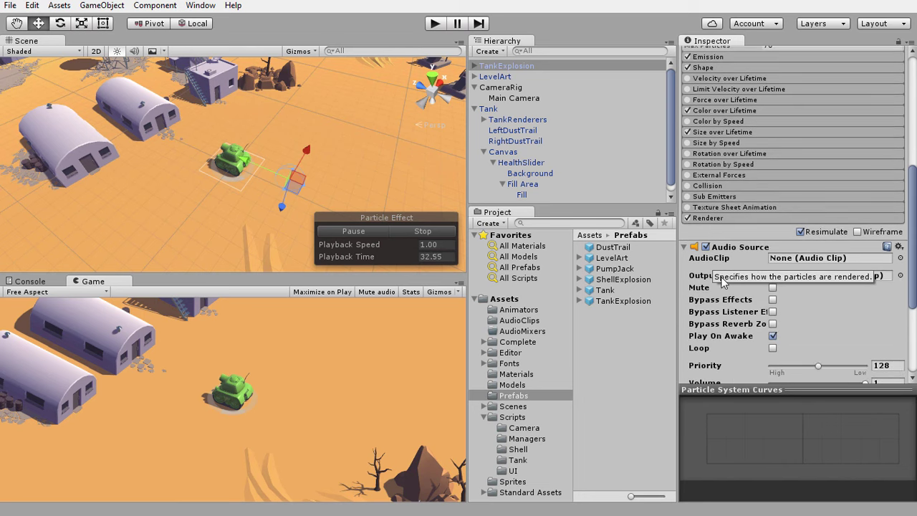
{"action": "left_click", "coordinate": [900, 260]}
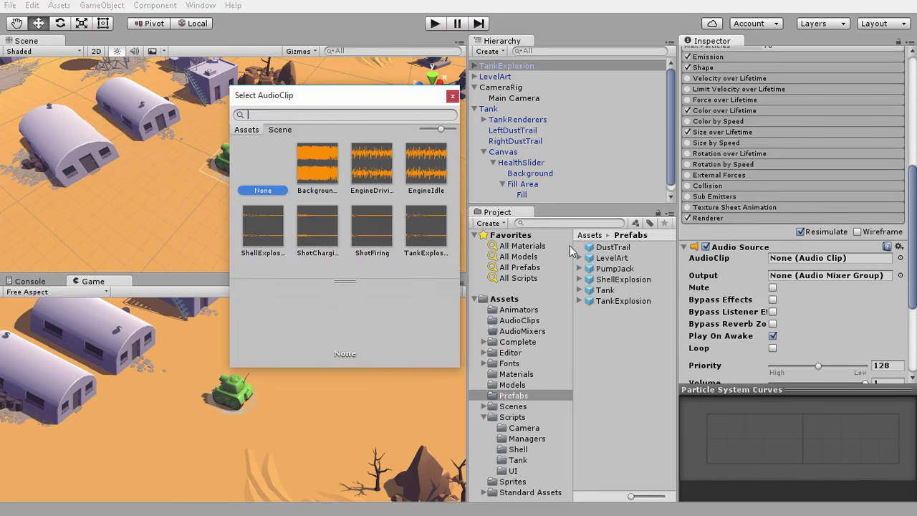
{"action": "double_click", "coordinate": [417, 227]}
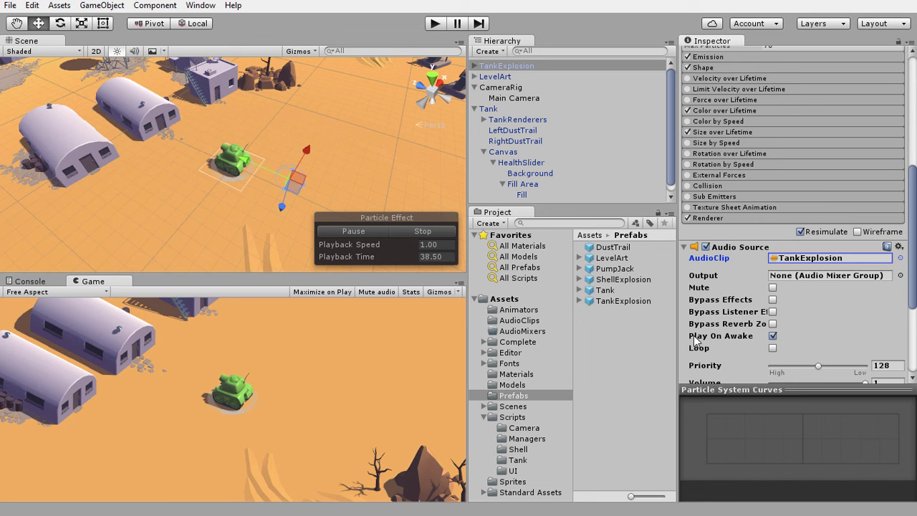
{"action": "left_click", "coordinate": [774, 336]}
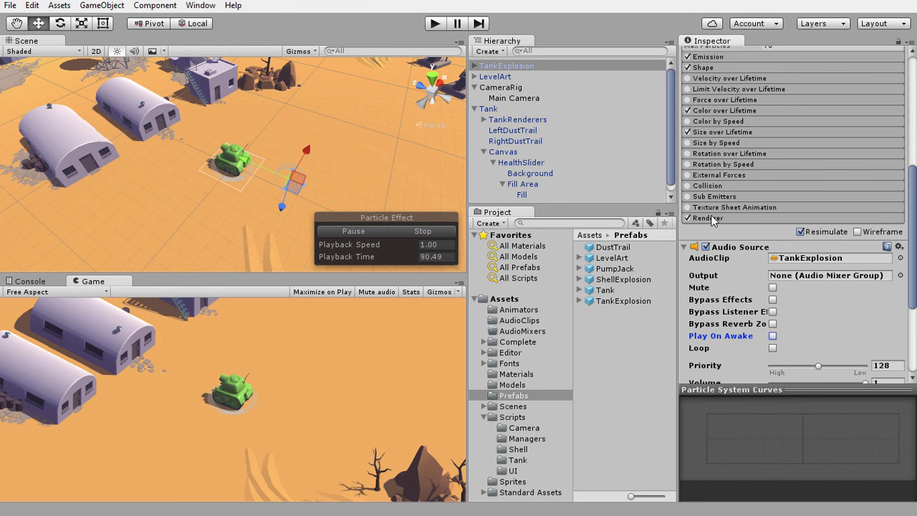
- Apply the new Audio Source settings to the TankExplosion prefab
{"action": "scroll", "coordinate": [711, 215], "scroll_direction": "up", "scroll_amount": 8}
{"action": "scroll", "coordinate": [728, 222], "scroll_direction": "up", "scroll_amount": 3}
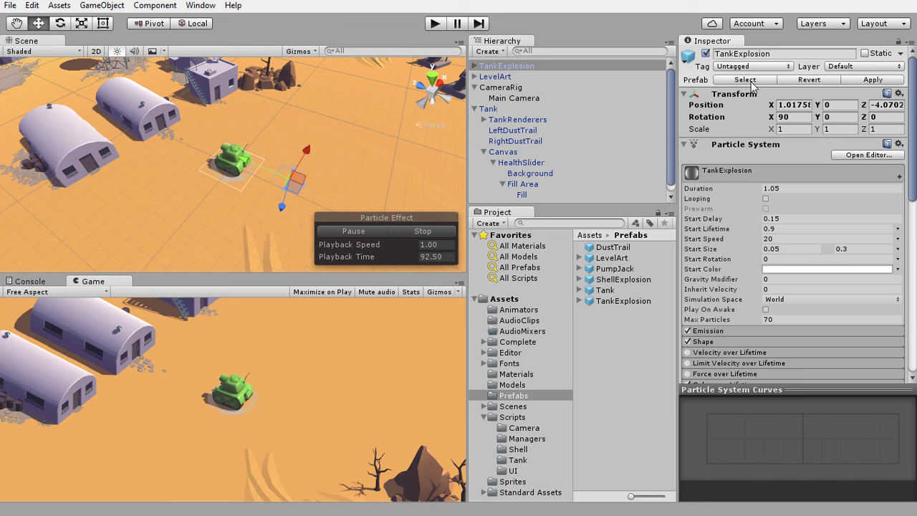
{"action": "left_click", "coordinate": [870, 80]}
{"action": "left_click", "coordinate": [863, 79]}
- Delete the TankExplosion instance from the scene
{"action": "left_click", "coordinate": [495, 77]}
{"action": "left_click", "coordinate": [499, 66]}
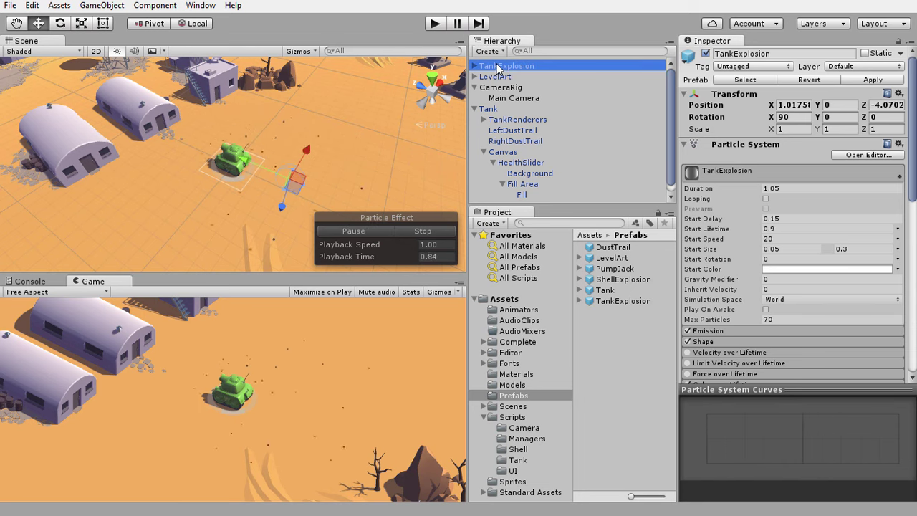
{"action": "key", "text": "Delete"}
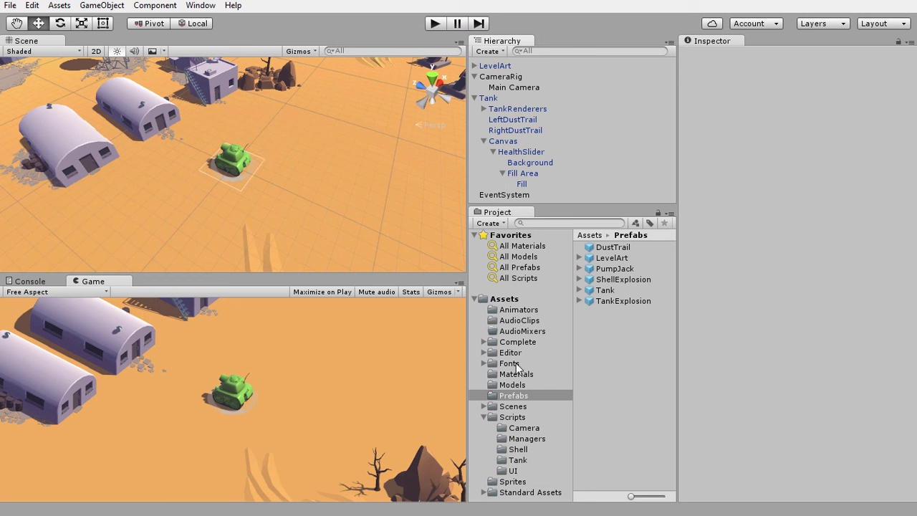
- Attach the TankHealth script from Scripts > Tank to Tank and view its Starting Health 100
{"action": "left_click", "coordinate": [504, 419]}
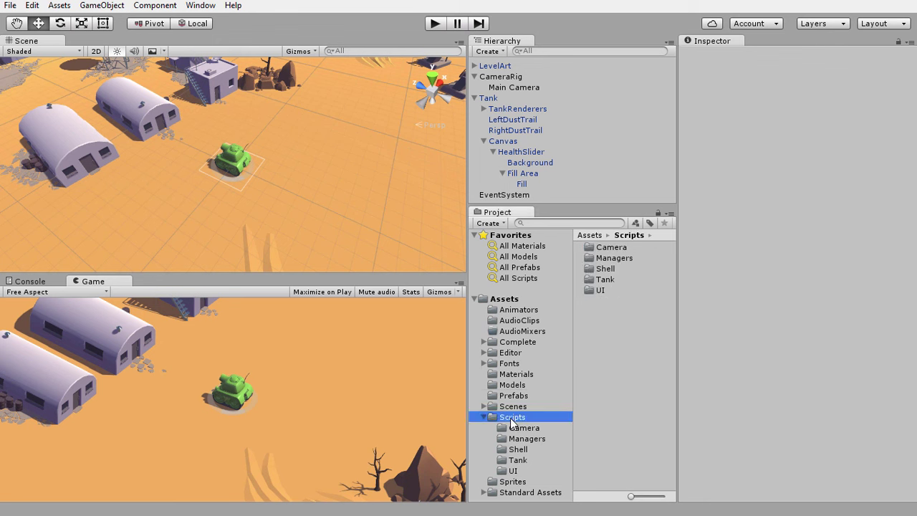
{"action": "left_click", "coordinate": [513, 463]}
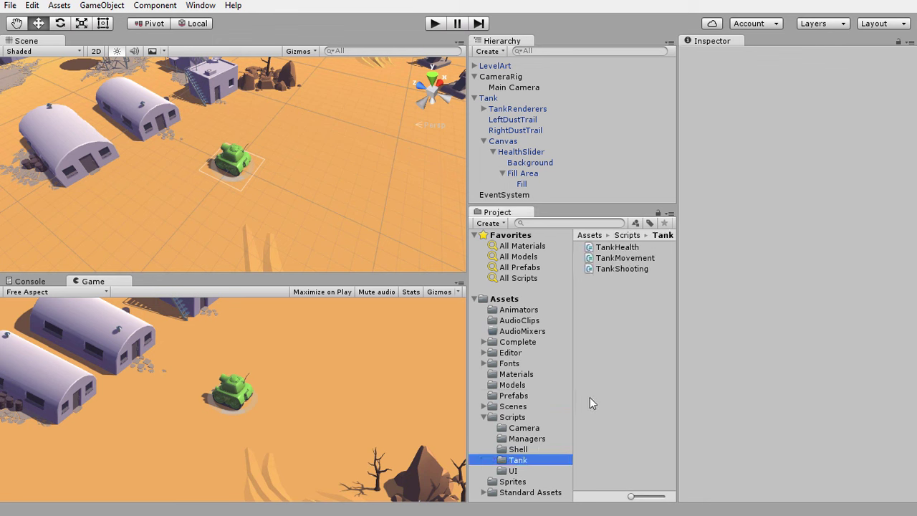
{"action": "left_click", "coordinate": [604, 250]}
{"action": "mouse_move", "coordinate": [604, 250]}
{"action": "left_mouse_down"}
{"action": "mouse_move", "coordinate": [530, 141]}
{"action": "mouse_move", "coordinate": [487, 99]}
{"action": "left_mouse_up"}
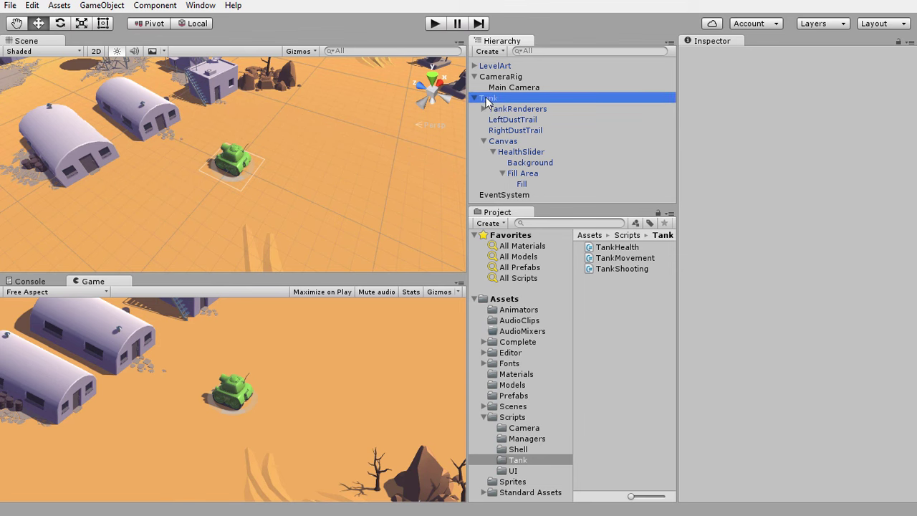
{"action": "scroll", "coordinate": [730, 186], "scroll_direction": "down", "scroll_amount": 5}
{"action": "scroll", "coordinate": [730, 188], "scroll_direction": "down", "scroll_amount": 5}
{"action": "scroll", "coordinate": [730, 188], "scroll_direction": "down", "scroll_amount": 5}
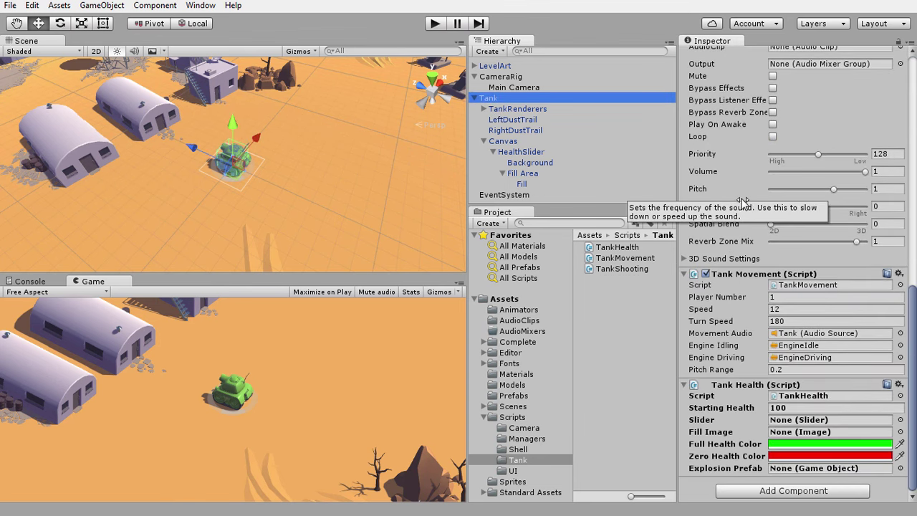
- Remove the /* and */ markers in TankHealth.cs to uncomment the private fields, Awake and OnEnable, then save
{"action": "double_click", "coordinate": [611, 248]}
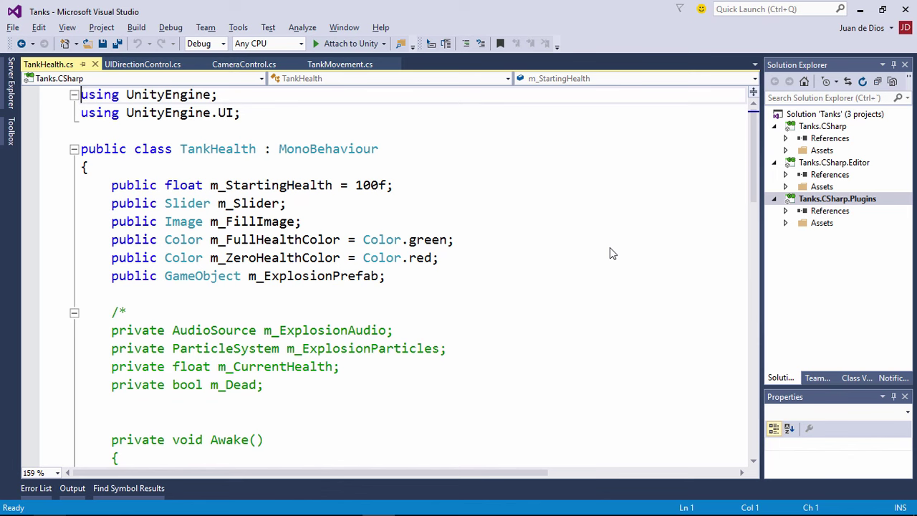
{"action": "scroll", "coordinate": [154, 298], "scroll_direction": "down", "scroll_amount": 4}
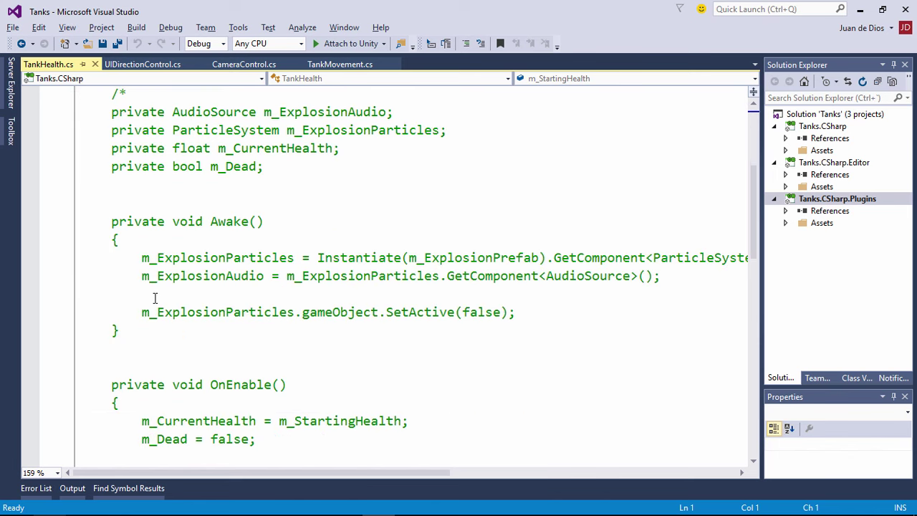
{"action": "scroll", "coordinate": [154, 298], "scroll_direction": "up", "scroll_amount": 3}
{"action": "left_click", "coordinate": [126, 256]}
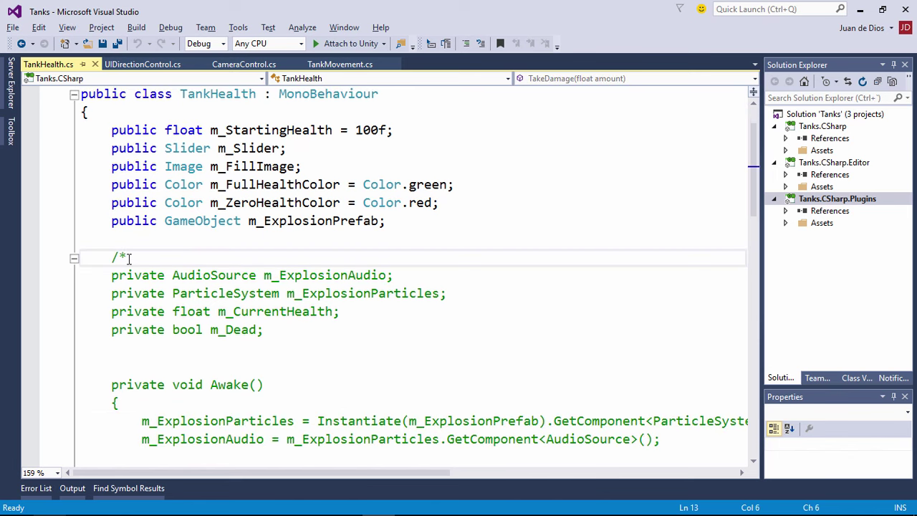
{"action": "key", "text": "BackSpace"}
{"action": "key", "text": "BackSpace"}
{"action": "scroll", "coordinate": [129, 265], "scroll_direction": "down", "scroll_amount": 7}
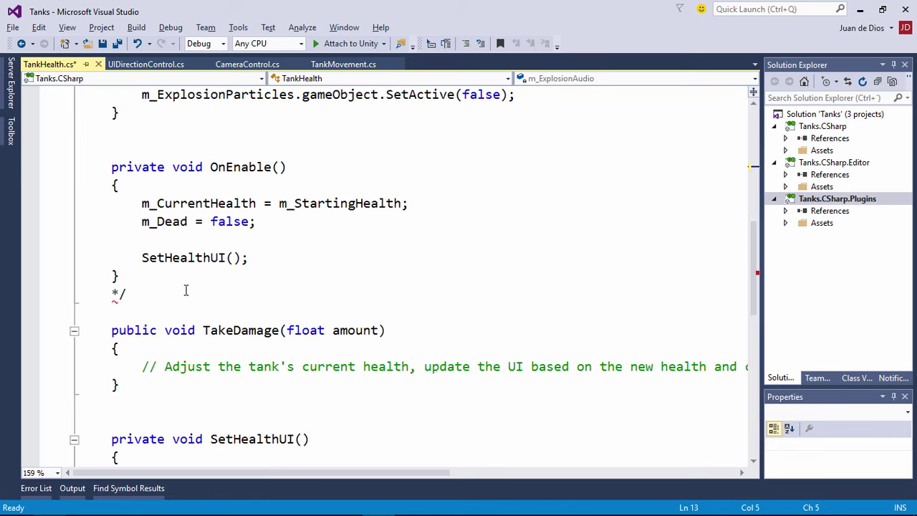
{"action": "left_click", "coordinate": [127, 292]}
{"action": "key", "text": "BackSpace"}
{"action": "key", "text": "BackSpace"}
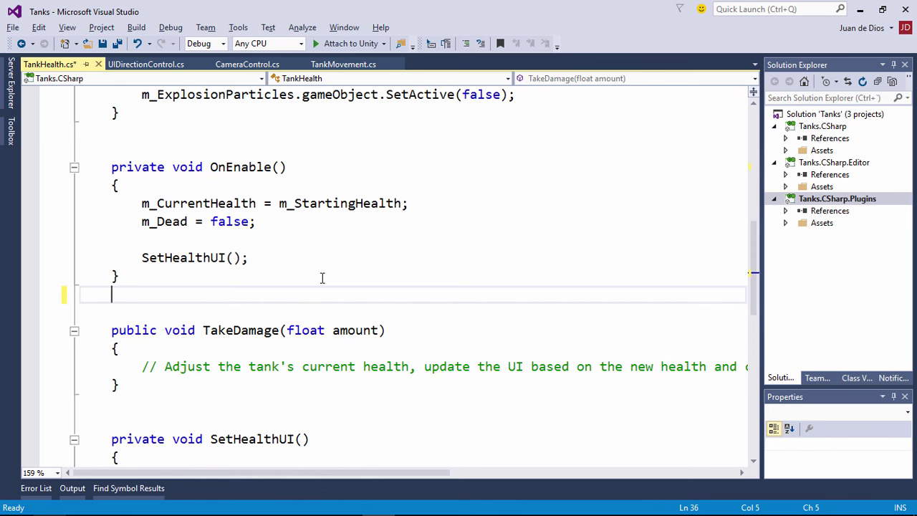
{"action": "key", "text": "ctrl+s"}
- Review the script's public and private field declarations, then return to Unity
{"action": "scroll", "coordinate": [322, 278], "scroll_direction": "up", "scroll_amount": 6}
{"action": "scroll", "coordinate": [322, 277], "scroll_direction": "up", "scroll_amount": 2}
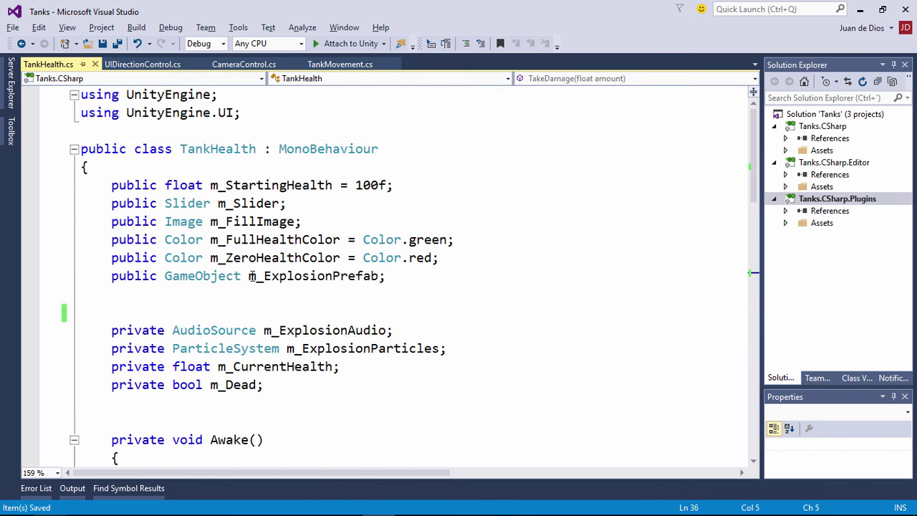
{"action": "scroll", "coordinate": [252, 276], "scroll_direction": "down", "scroll_amount": 2}
{"action": "scroll", "coordinate": [303, 303], "scroll_direction": "down", "scroll_amount": 4}
{"action": "scroll", "coordinate": [225, 225], "scroll_direction": "down", "scroll_amount": 4}
{"action": "scroll", "coordinate": [254, 289], "scroll_direction": "down", "scroll_amount": 3}
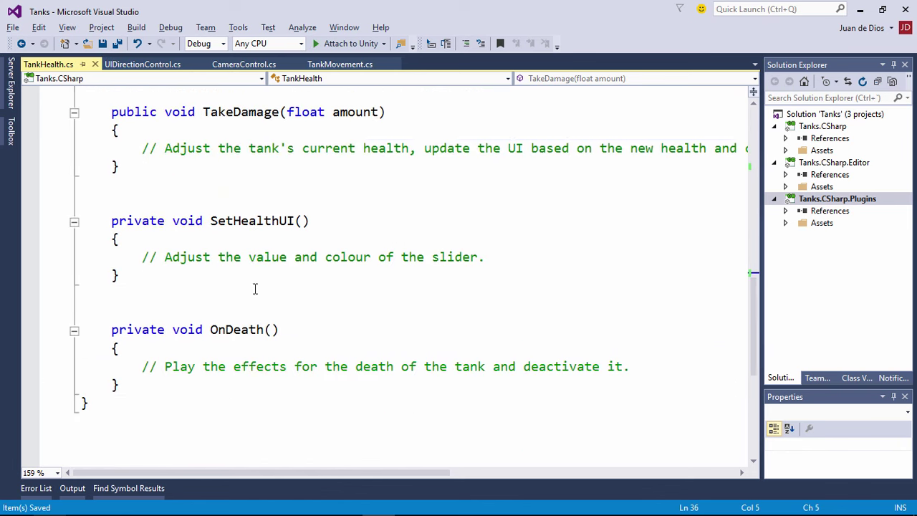
{"action": "scroll", "coordinate": [255, 289], "scroll_direction": "down", "scroll_amount": 1}
{"action": "scroll", "coordinate": [266, 276], "scroll_direction": "up", "scroll_amount": 6}
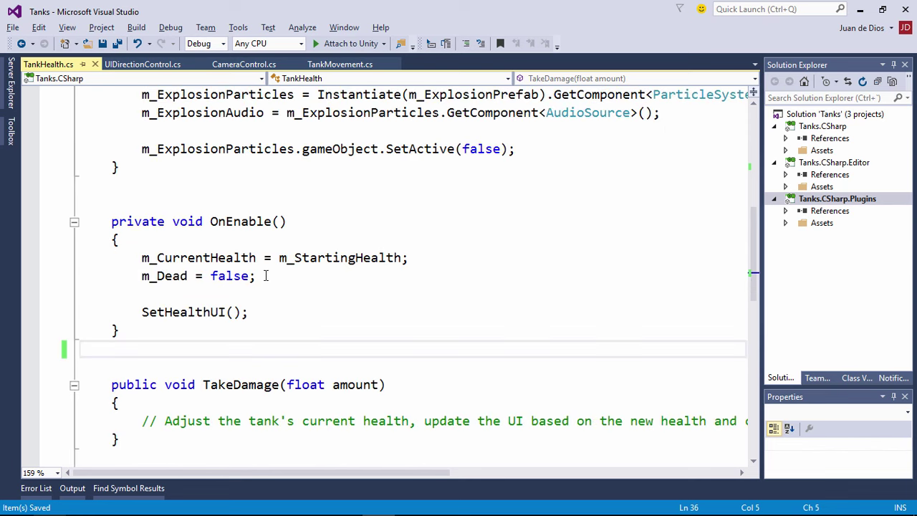
{"action": "scroll", "coordinate": [265, 276], "scroll_direction": "up", "scroll_amount": 7}
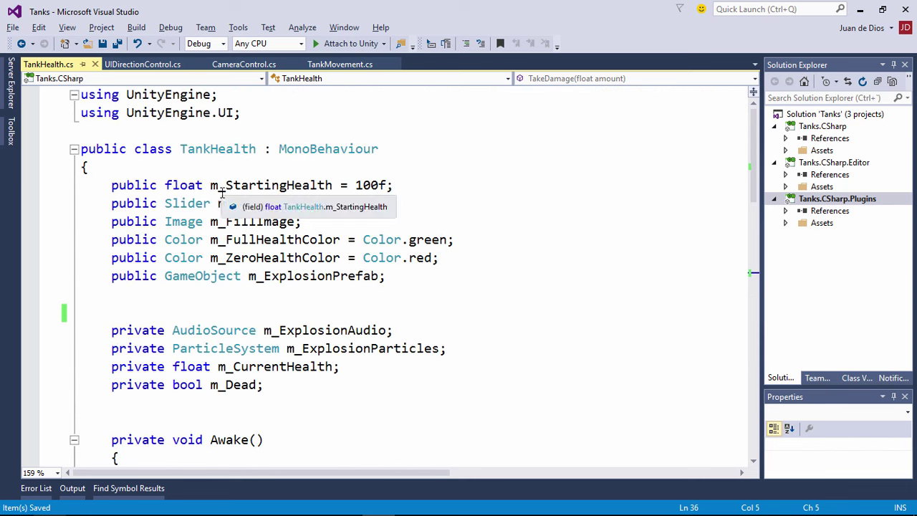
{"action": "mouse_move", "coordinate": [99, 186]}
{"action": "left_mouse_down"}
{"action": "mouse_move", "coordinate": [244, 240]}
{"action": "mouse_move", "coordinate": [340, 258]}
{"action": "left_mouse_up"}
{"action": "left_click_drag", "start_coordinate": [80, 330], "coordinate": [226, 385]}
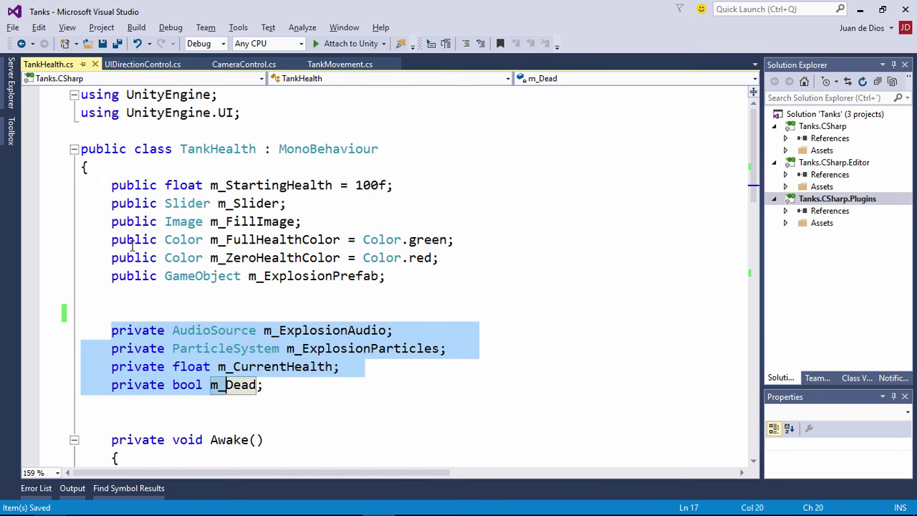
{"action": "key", "text": "alt+Tab"}
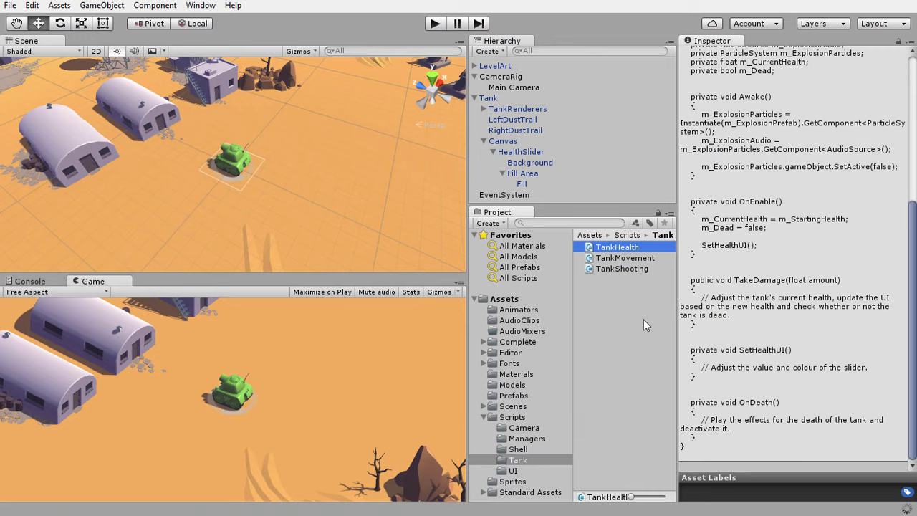
{"action": "left_click", "coordinate": [507, 98]}
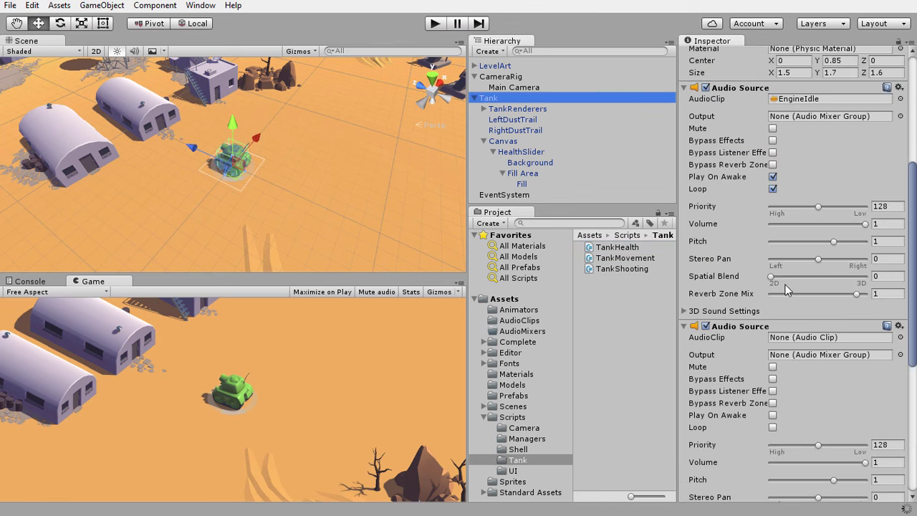
{"action": "scroll", "coordinate": [771, 307], "scroll_direction": "down", "scroll_amount": 5}
{"action": "key", "text": "alt+Tab"}
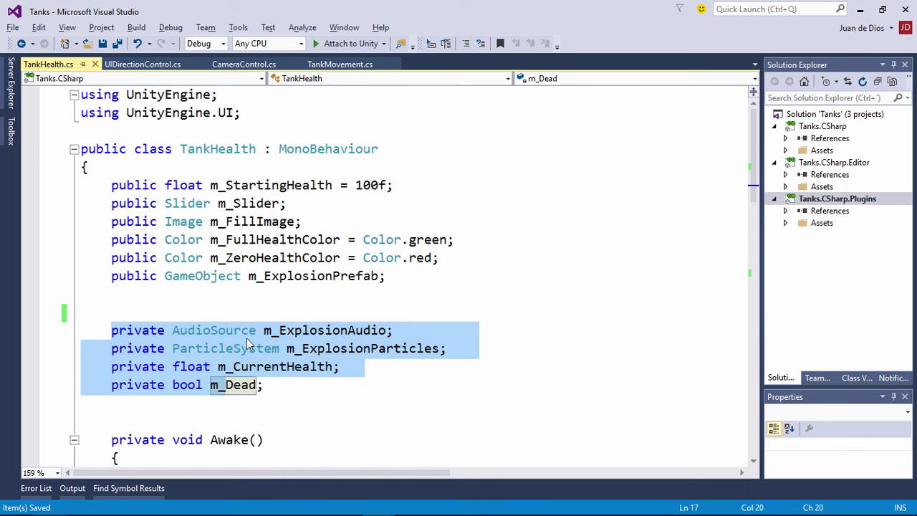
{"action": "scroll", "coordinate": [124, 367], "scroll_direction": "down", "scroll_amount": 2}
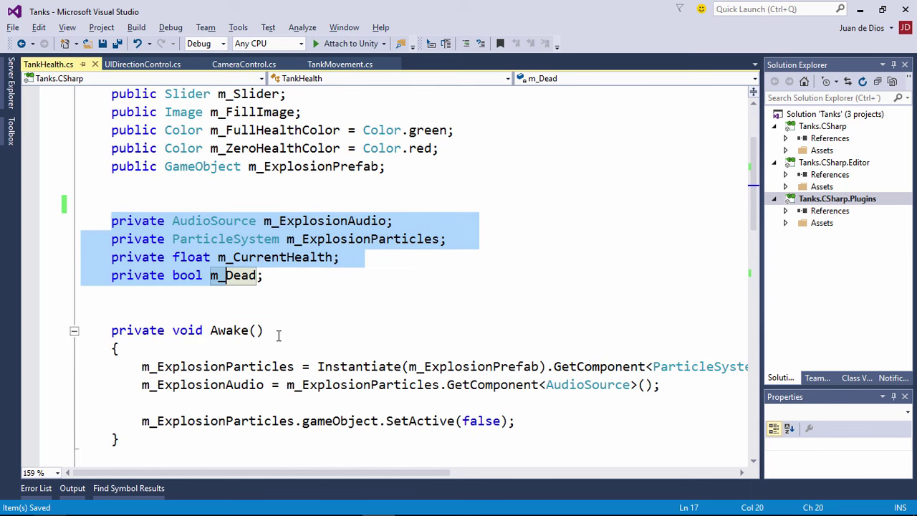
{"action": "scroll", "coordinate": [304, 336], "scroll_direction": "up", "scroll_amount": 2}
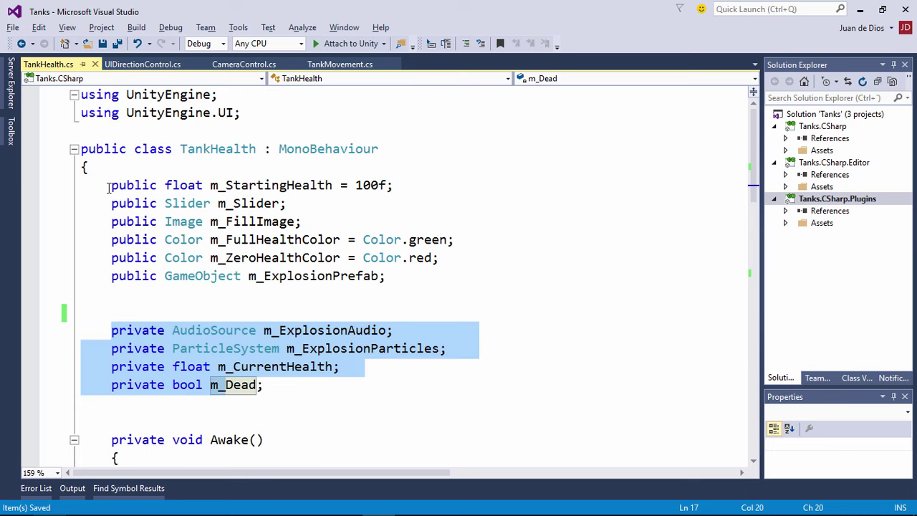
{"action": "left_click_drag", "start_coordinate": [108, 188], "coordinate": [137, 188]}
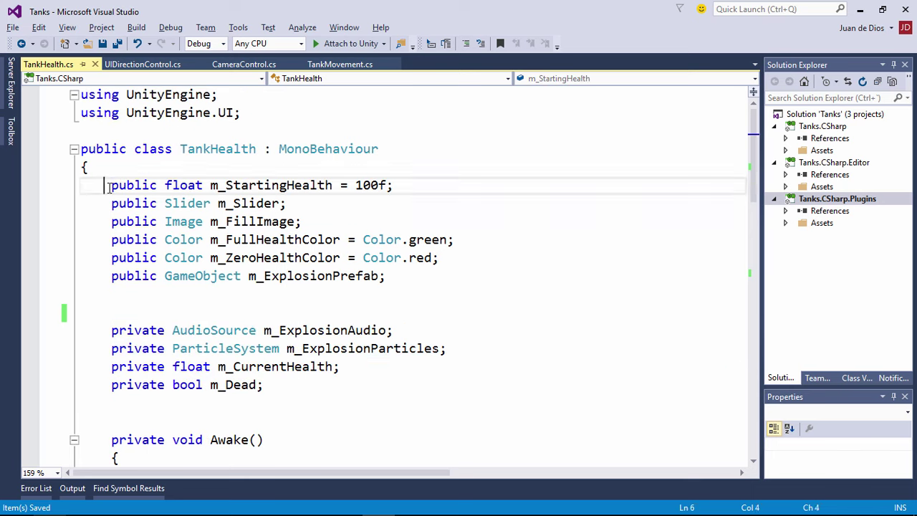
{"action": "double_click", "coordinate": [191, 184]}
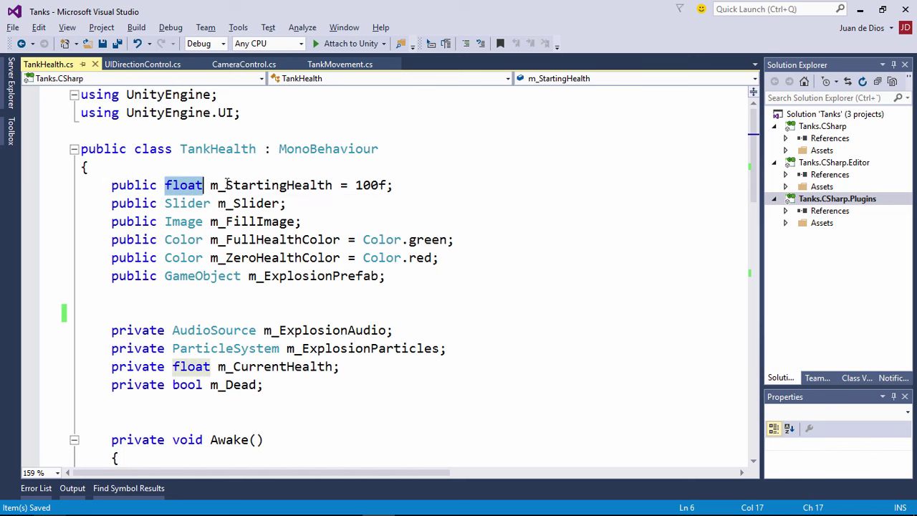
{"action": "left_click_drag", "start_coordinate": [210, 184], "coordinate": [333, 185]}
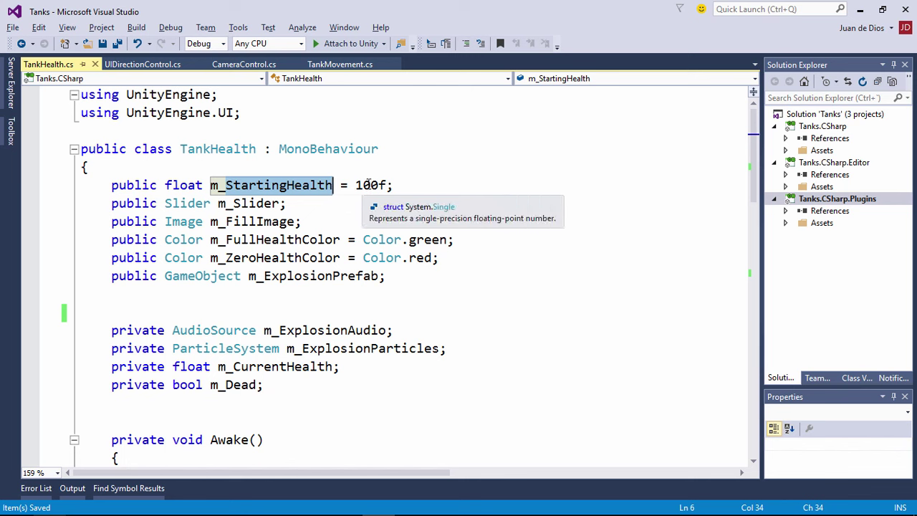
{"action": "double_click", "coordinate": [369, 185]}
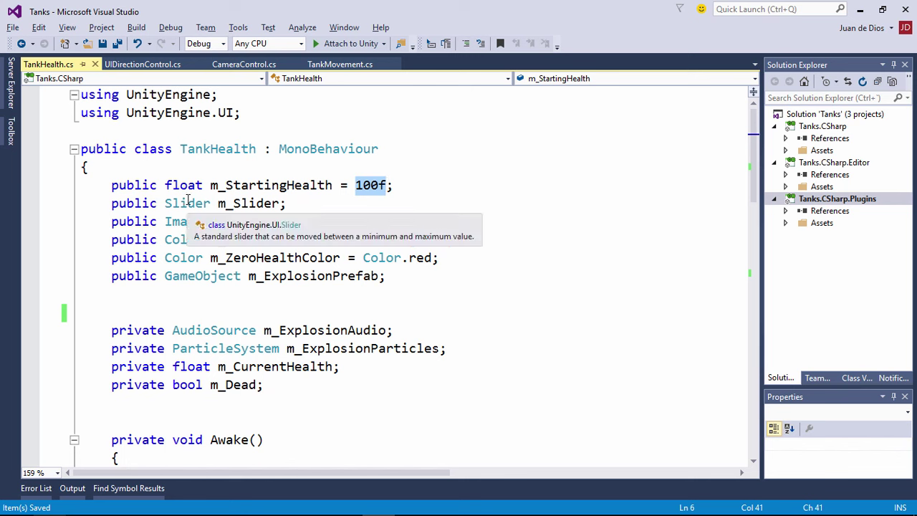
{"action": "double_click", "coordinate": [234, 206]}
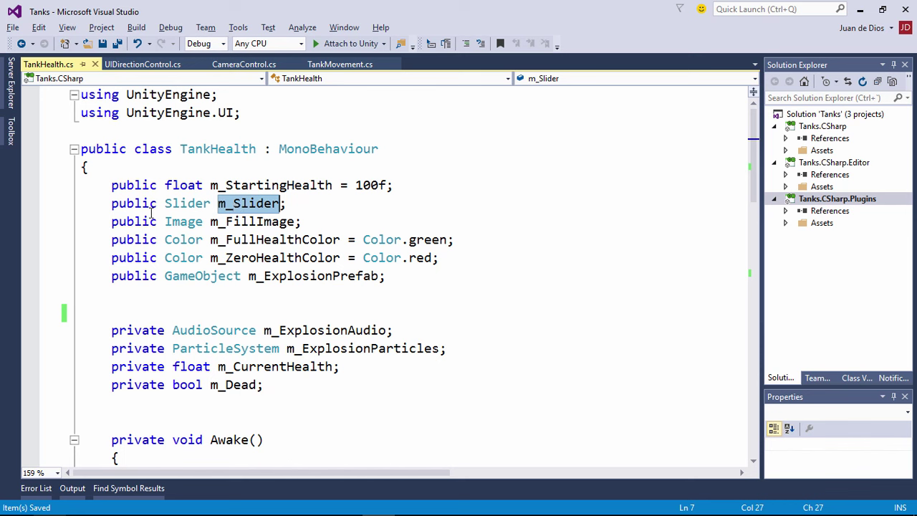
{"action": "double_click", "coordinate": [179, 226]}
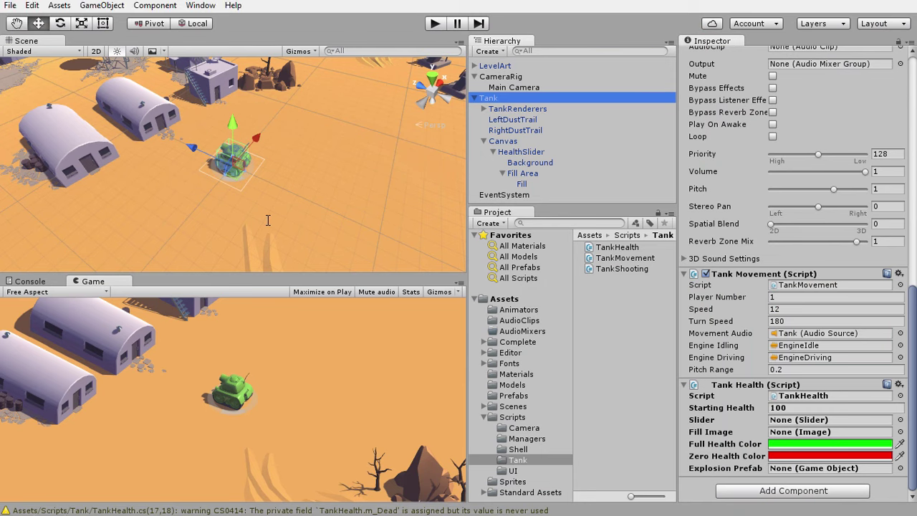
- Set the Fill image colour back to semi-transparent red, EC181896
{"action": "left_click", "coordinate": [526, 184]}
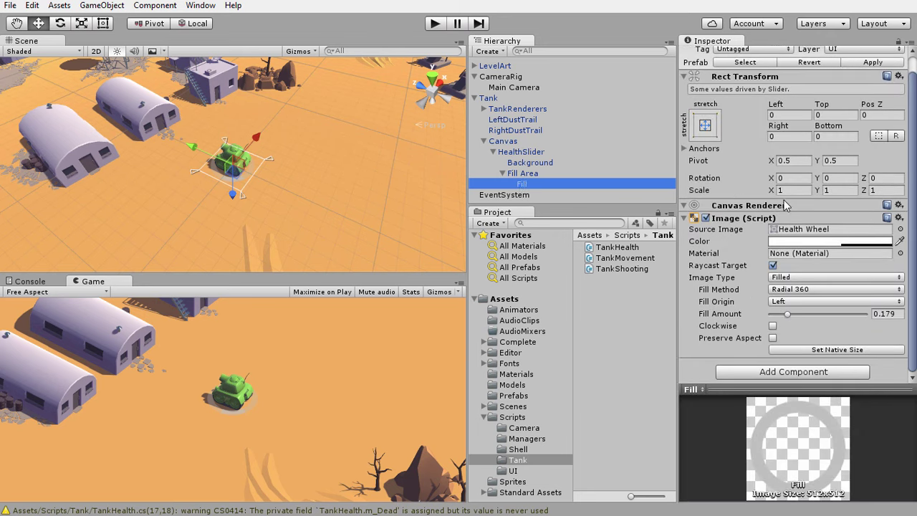
{"action": "left_click", "coordinate": [810, 242]}
{"action": "left_click", "coordinate": [509, 264]}
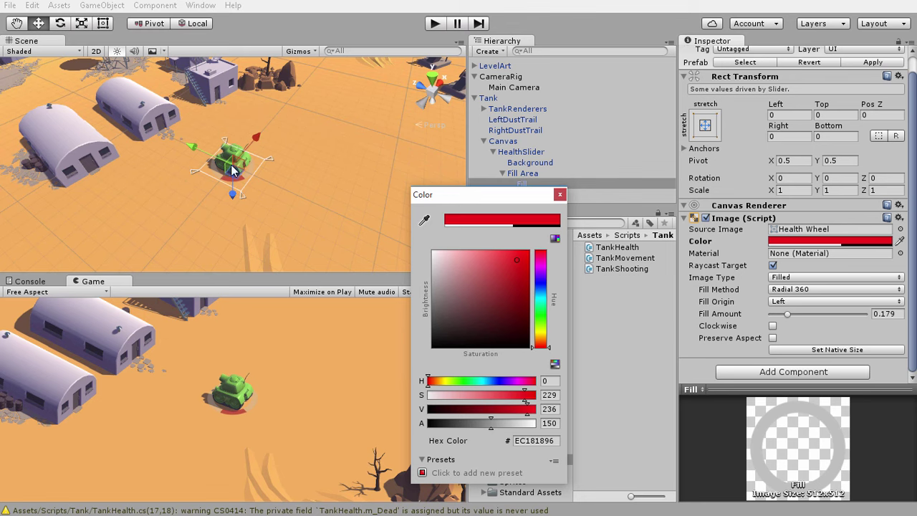
- Set the slider's Fill image colour to white (FFFFFF96) and return to the TankHealth script
{"action": "left_click_drag", "start_coordinate": [476, 272], "coordinate": [385, 221]}
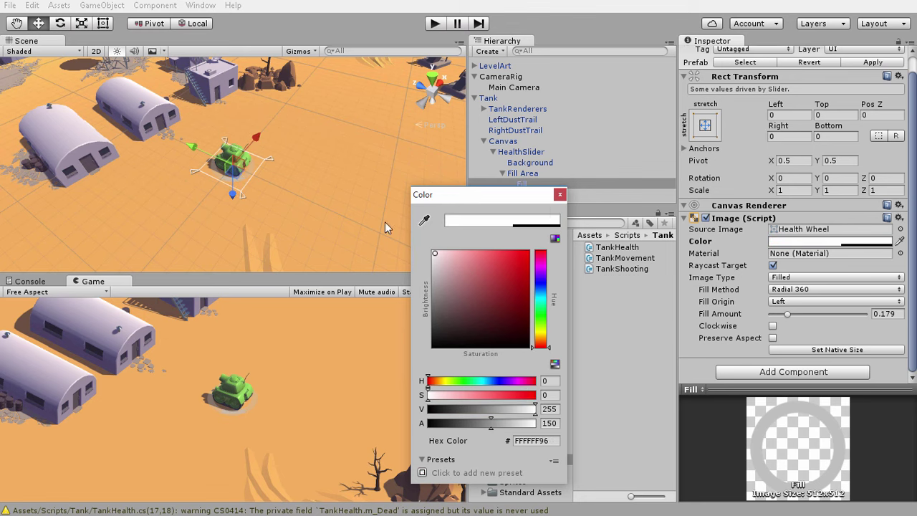
{"action": "left_click", "coordinate": [560, 195]}
{"action": "key", "text": "alt+Tab"}
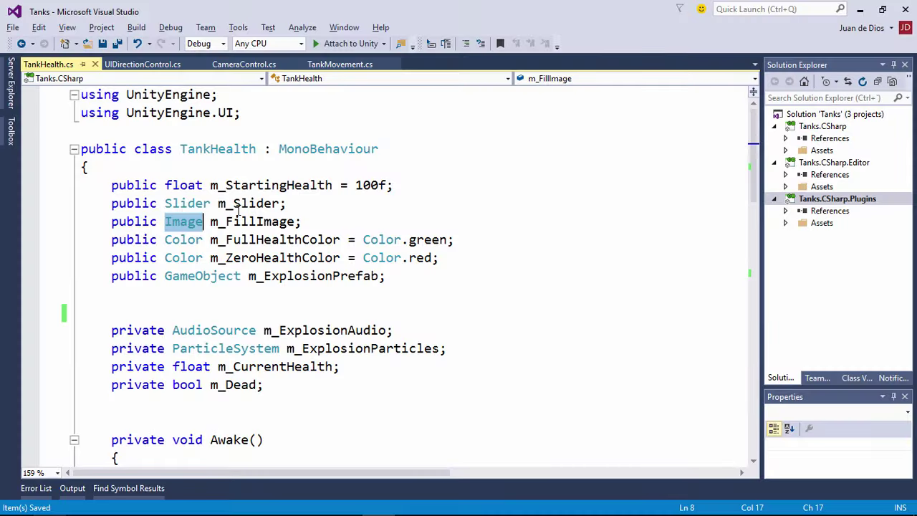
{"action": "left_click", "coordinate": [267, 203]}
{"action": "key", "text": "alt+Tab"}
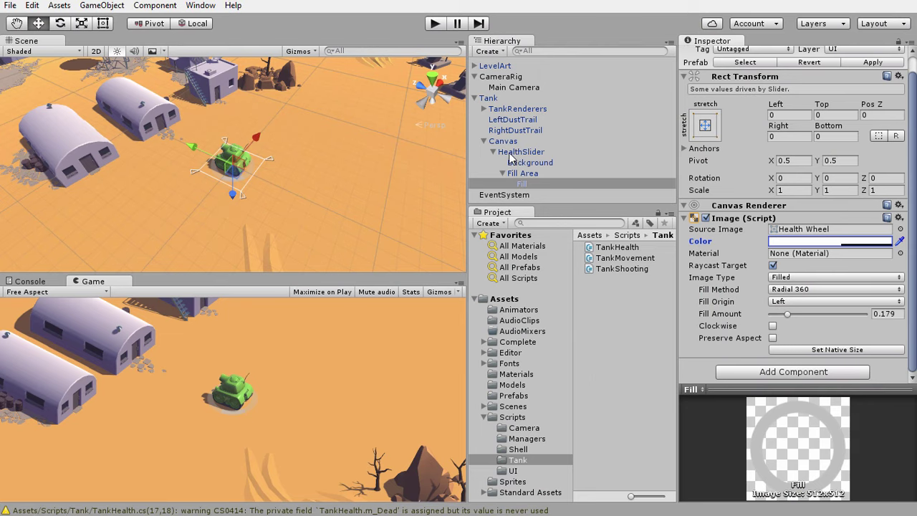
{"action": "key", "text": "alt+Tab"}
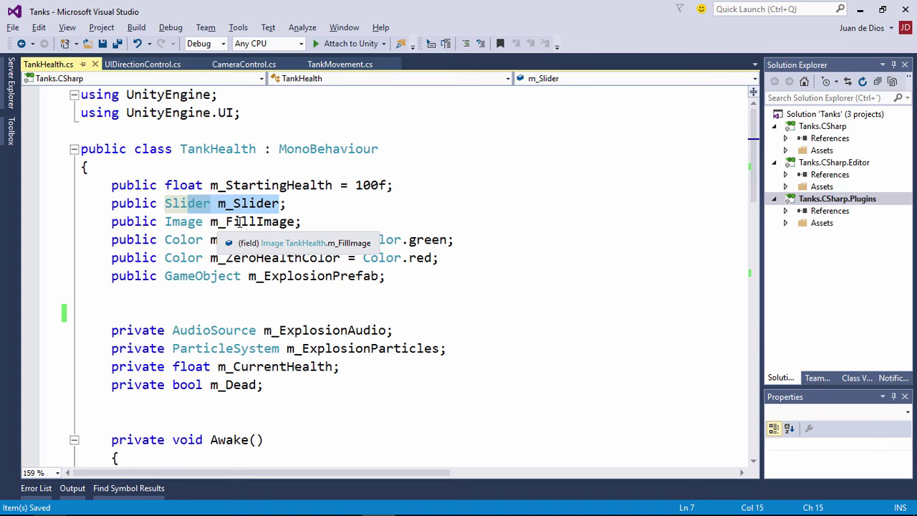
{"action": "key", "text": "alt+Tab"}
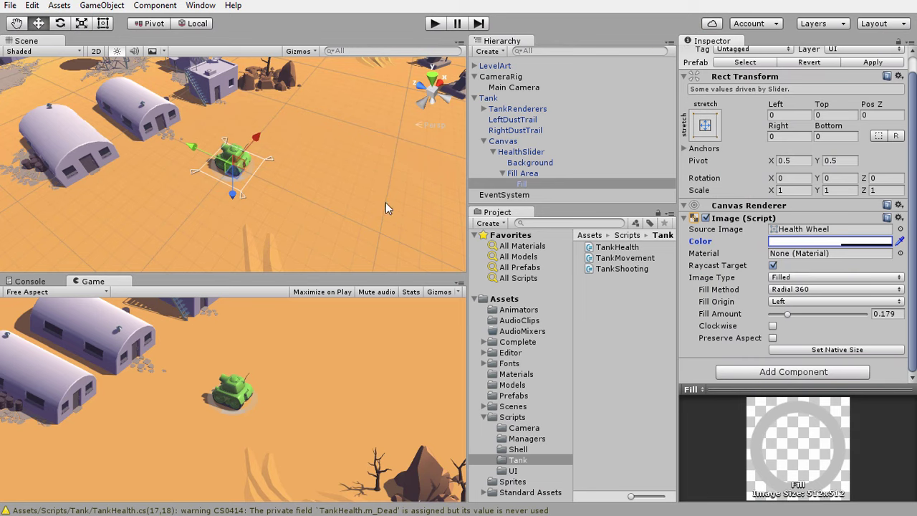
{"action": "key", "text": "alt+Tab"}
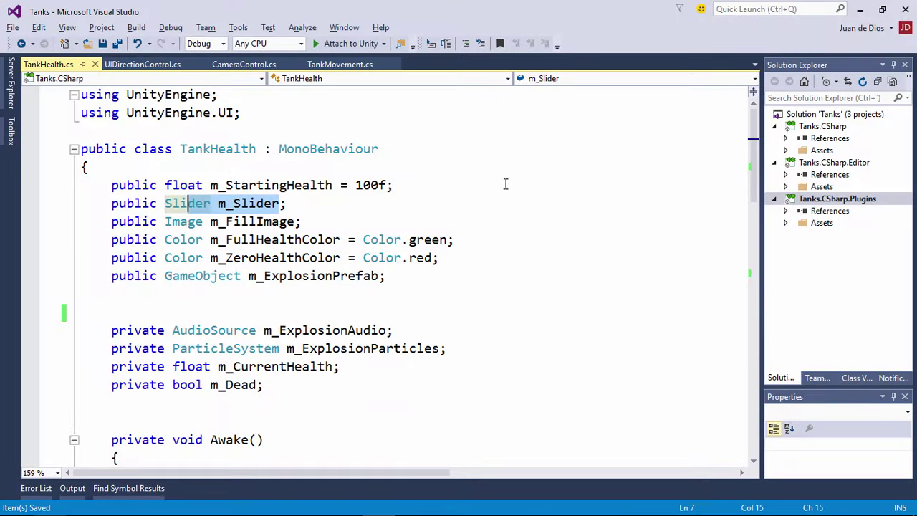
{"action": "left_click", "coordinate": [160, 239]}
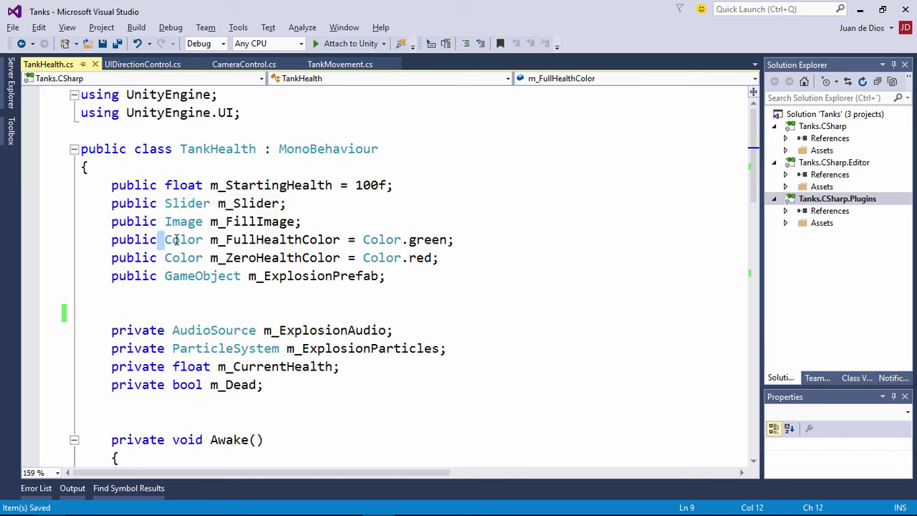
{"action": "double_click", "coordinate": [172, 240]}
{"action": "double_click", "coordinate": [263, 240]}
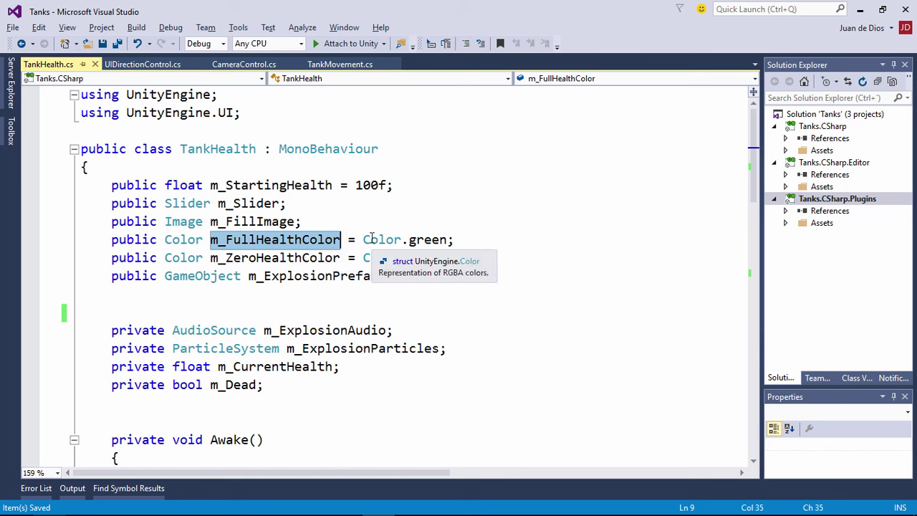
{"action": "left_click_drag", "start_coordinate": [363, 239], "coordinate": [450, 239]}
{"action": "mouse_move", "coordinate": [431, 244]}
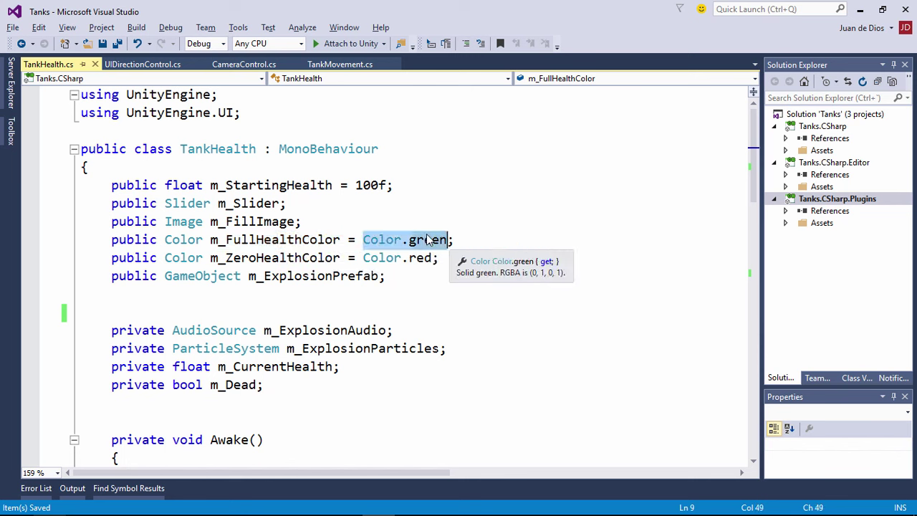
{"action": "left_click", "coordinate": [222, 260]}
{"action": "left_click_drag", "start_coordinate": [211, 259], "coordinate": [341, 259]}
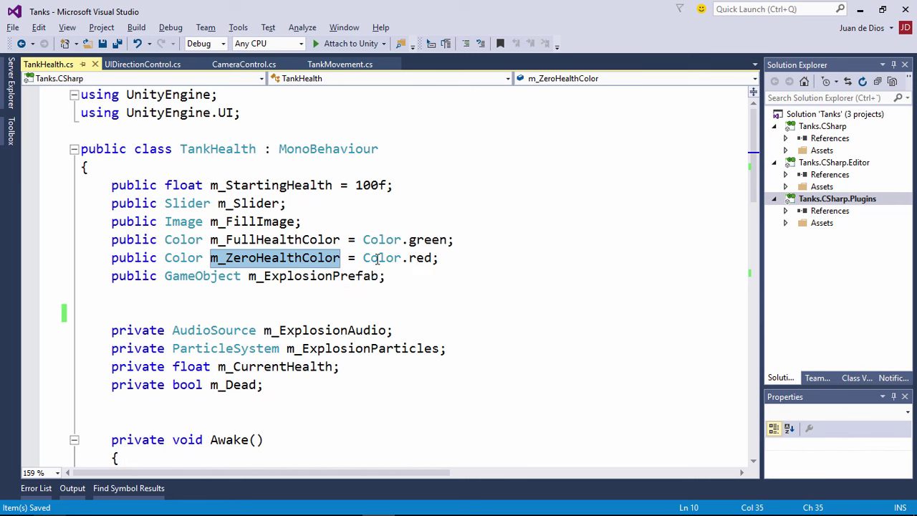
{"action": "left_click_drag", "start_coordinate": [364, 259], "coordinate": [437, 258]}
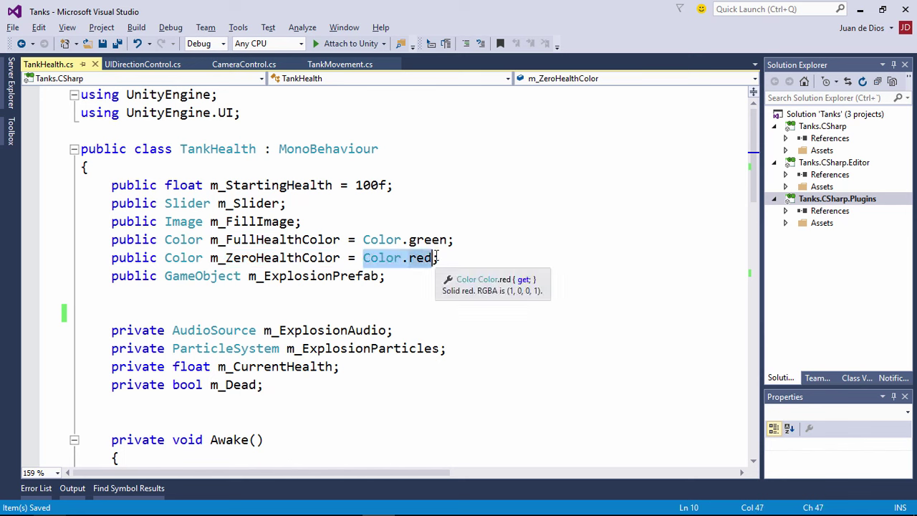
{"action": "left_click", "coordinate": [341, 247]}
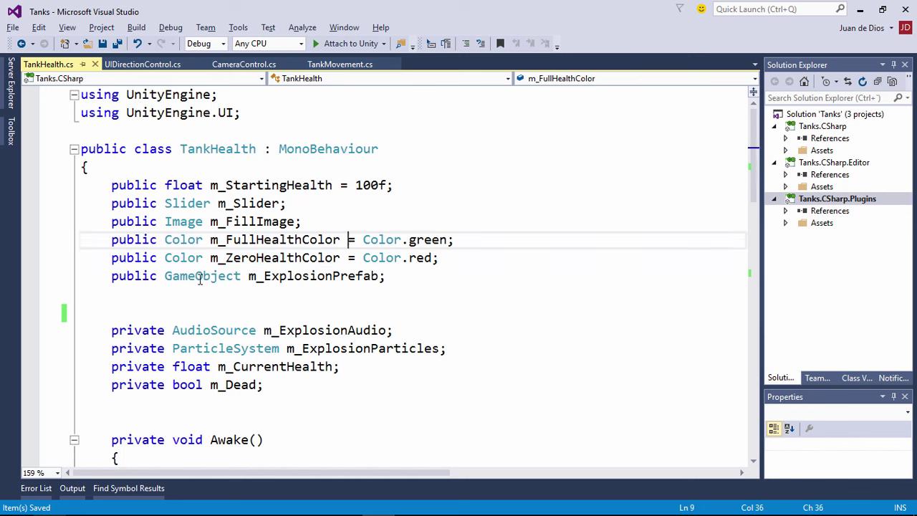
{"action": "double_click", "coordinate": [284, 278]}
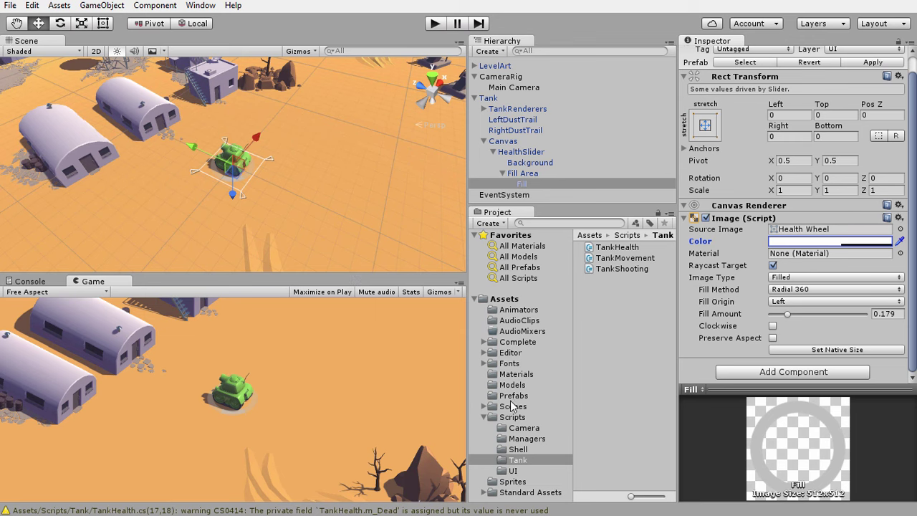
{"action": "left_click", "coordinate": [513, 402]}
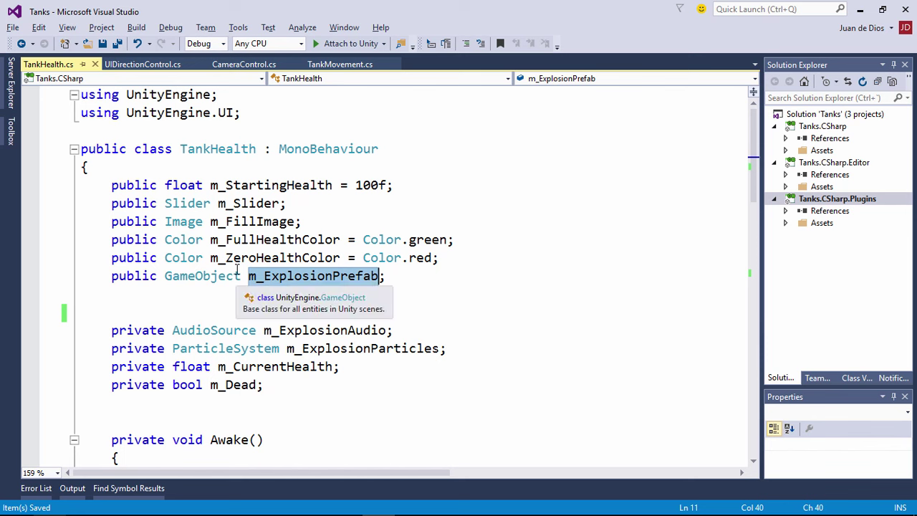
{"action": "left_click", "coordinate": [243, 240]}
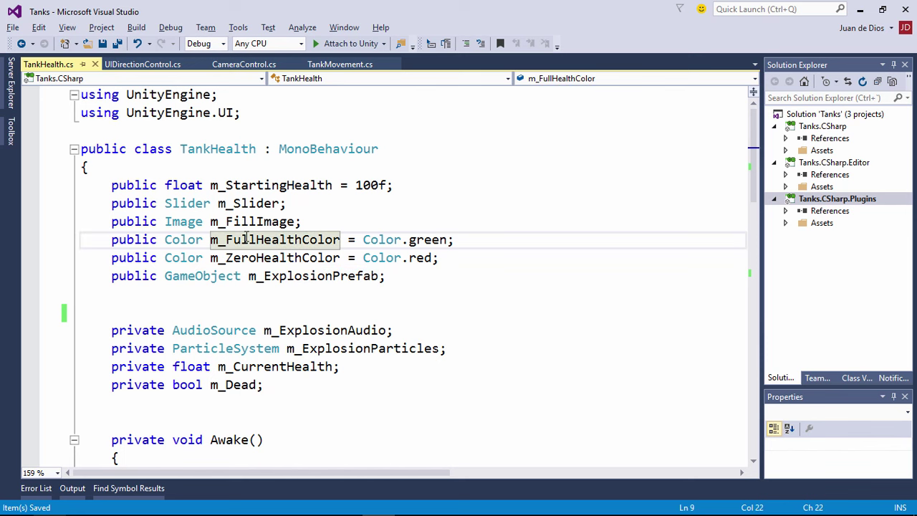
{"action": "scroll", "coordinate": [245, 247], "scroll_direction": "down", "scroll_amount": 2}
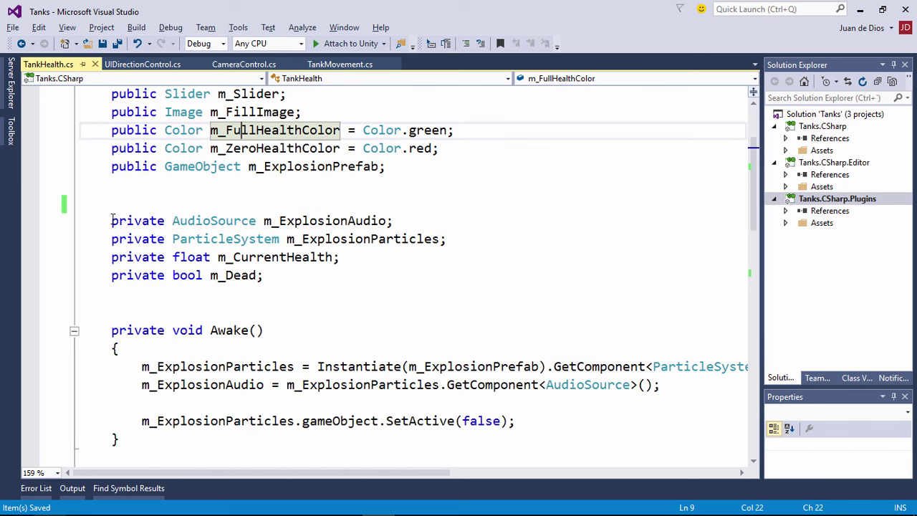
{"action": "left_click", "coordinate": [226, 222]}
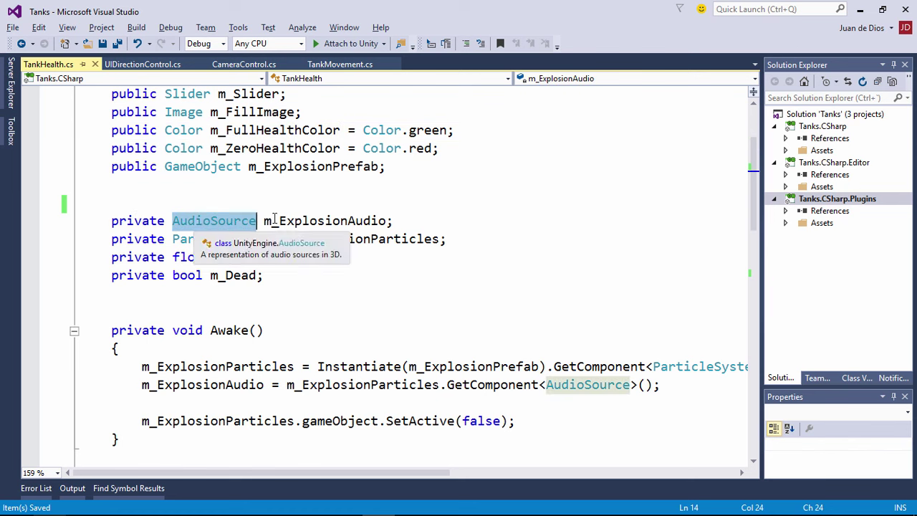
{"action": "left_click", "coordinate": [295, 224]}
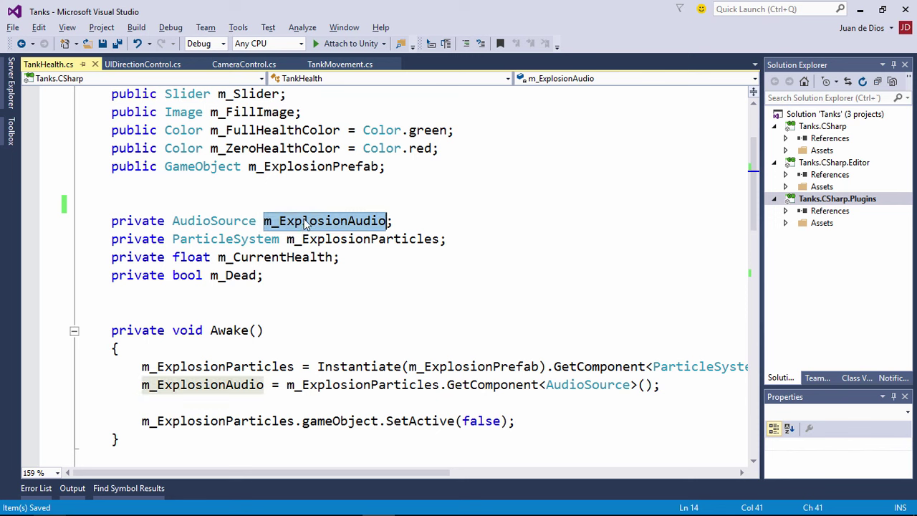
{"action": "mouse_move", "coordinate": [299, 225]}
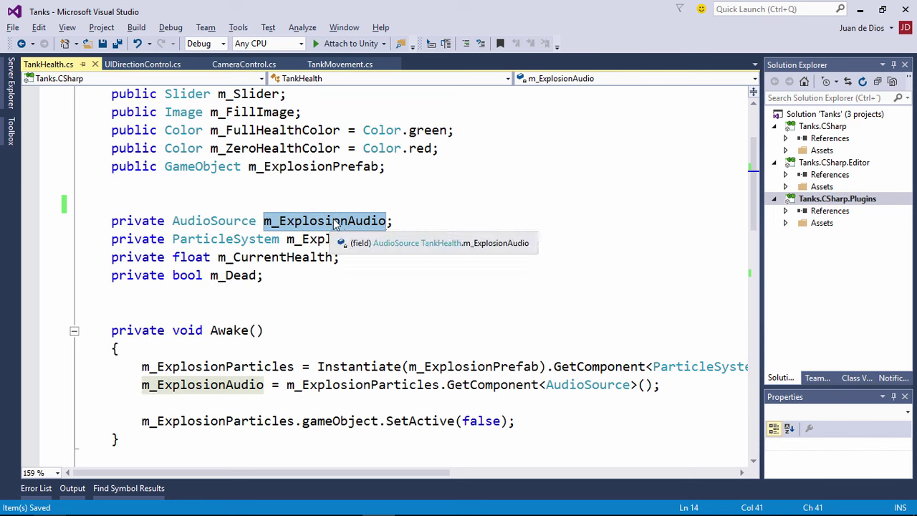
{"action": "double_click", "coordinate": [195, 242]}
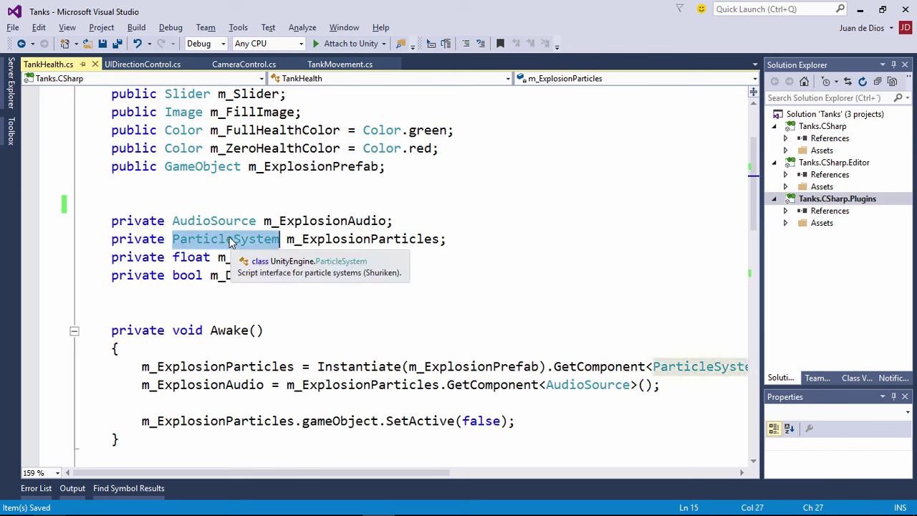
{"action": "double_click", "coordinate": [316, 241]}
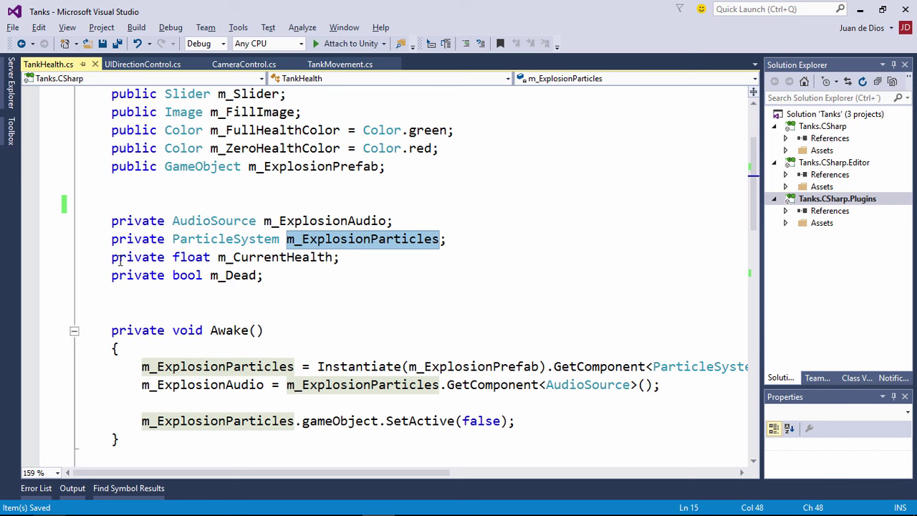
{"action": "left_click", "coordinate": [204, 258]}
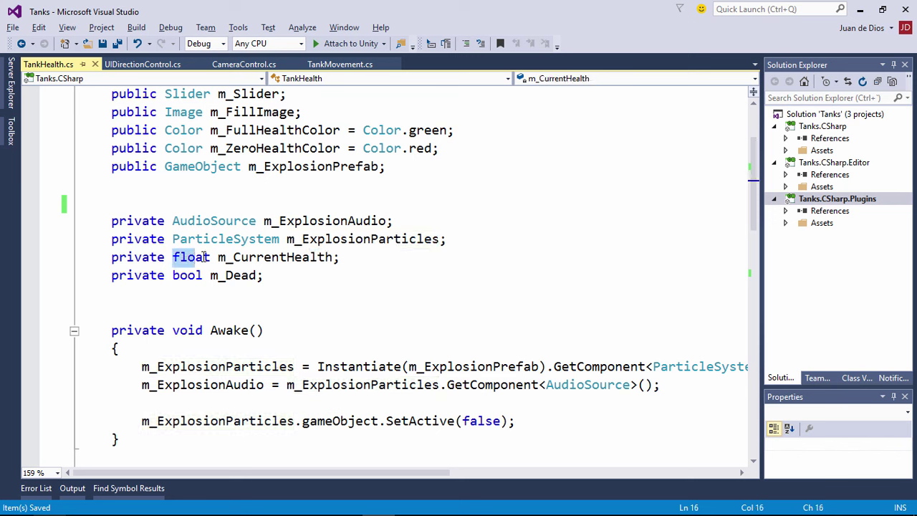
{"action": "double_click", "coordinate": [258, 260]}
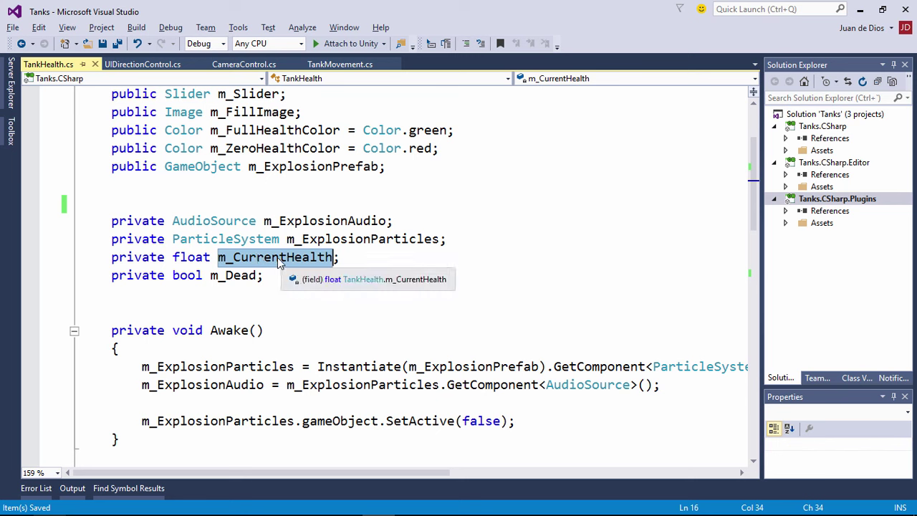
{"action": "scroll", "coordinate": [286, 260], "scroll_direction": "up", "scroll_amount": 2}
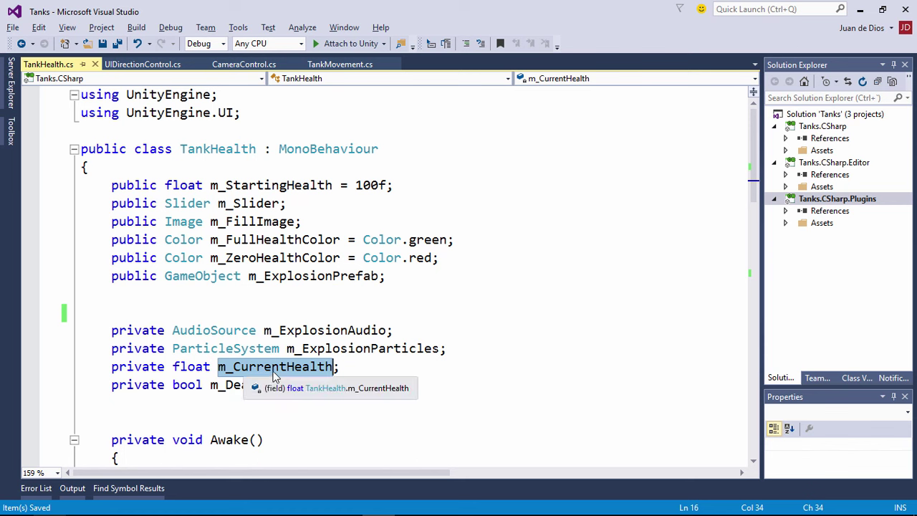
{"action": "scroll", "coordinate": [312, 365], "scroll_direction": "down", "scroll_amount": 2}
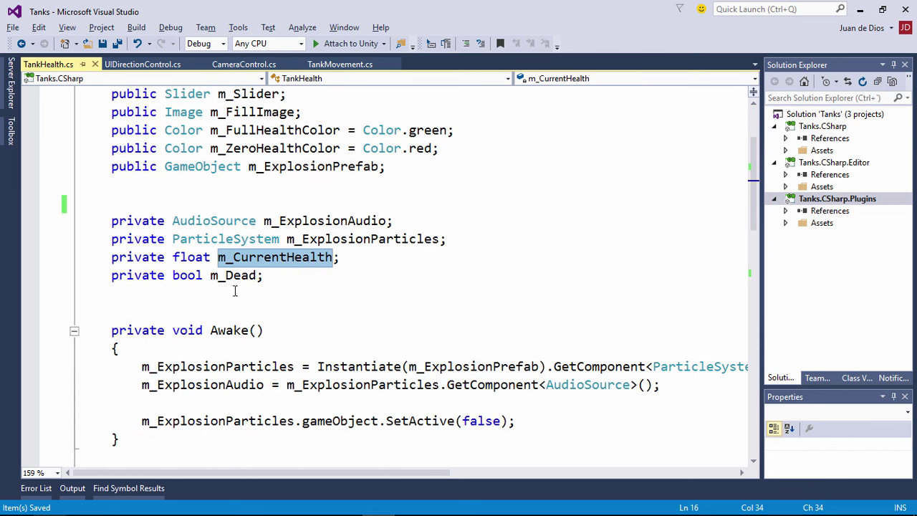
{"action": "left_click_drag", "start_coordinate": [172, 275], "coordinate": [210, 281]}
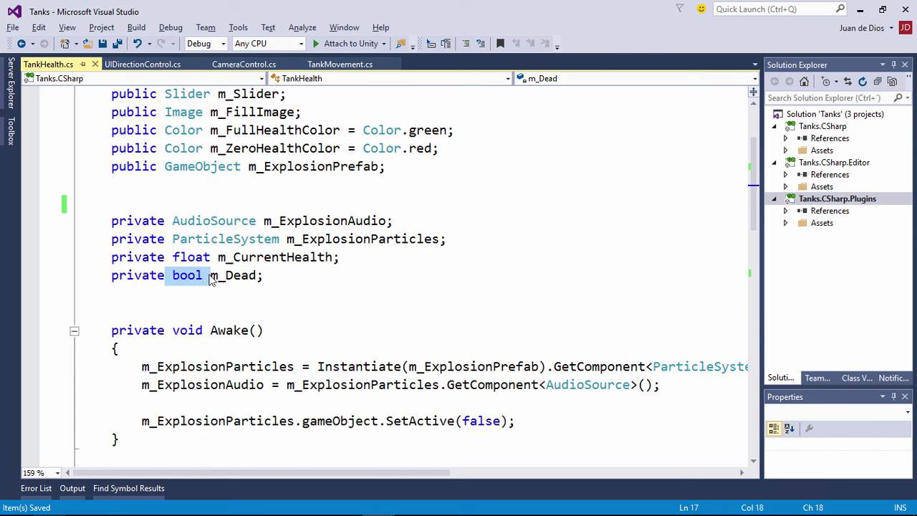
{"action": "double_click", "coordinate": [232, 280]}
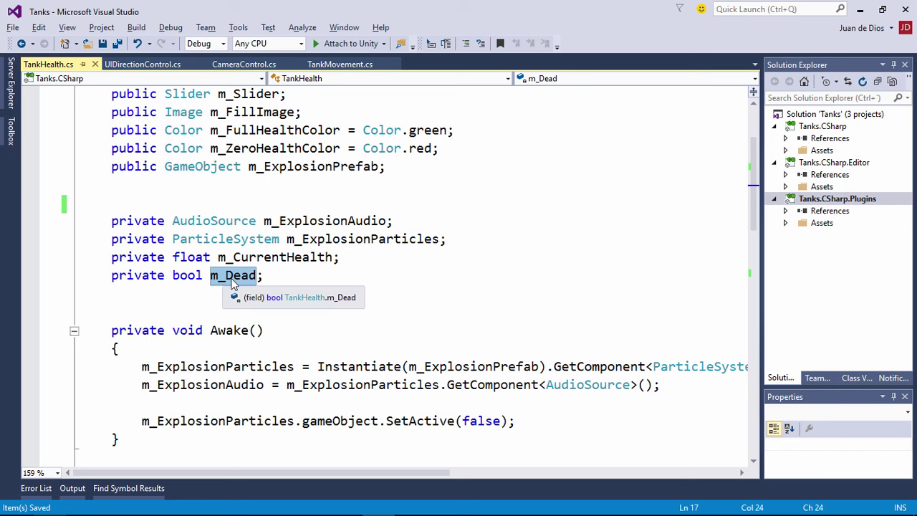
{"action": "left_click", "coordinate": [237, 277]}
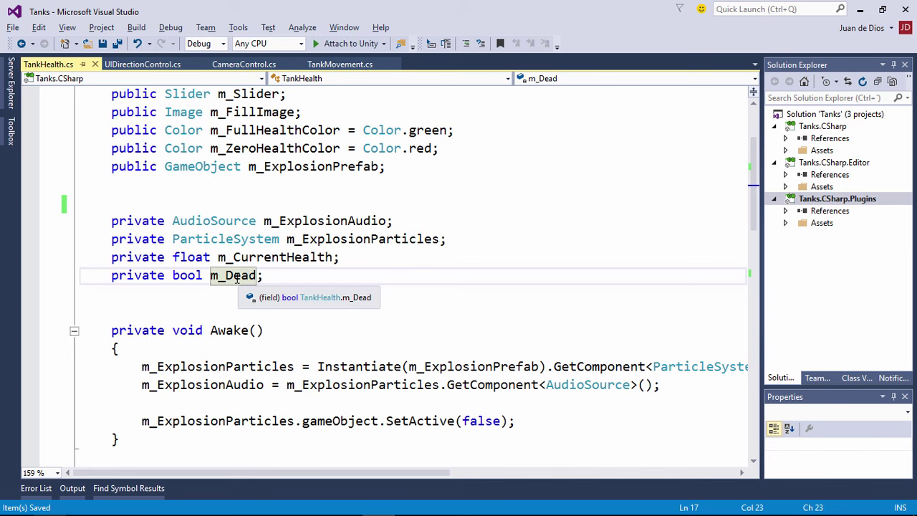
{"action": "scroll", "coordinate": [244, 247], "scroll_direction": "down", "scroll_amount": 1}
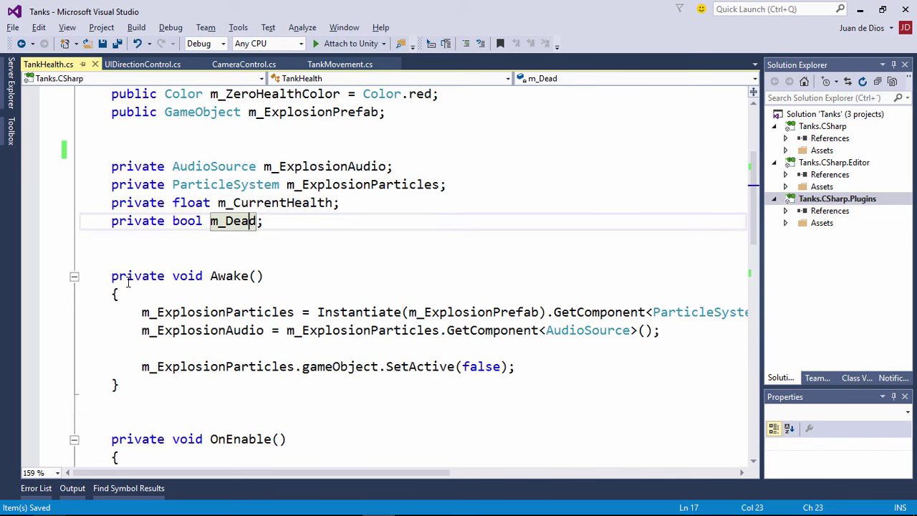
- Walk through Awake(), highlighting the Instantiate(m_ExplosionPrefab) call
{"action": "left_click_drag", "start_coordinate": [106, 276], "coordinate": [148, 385]}
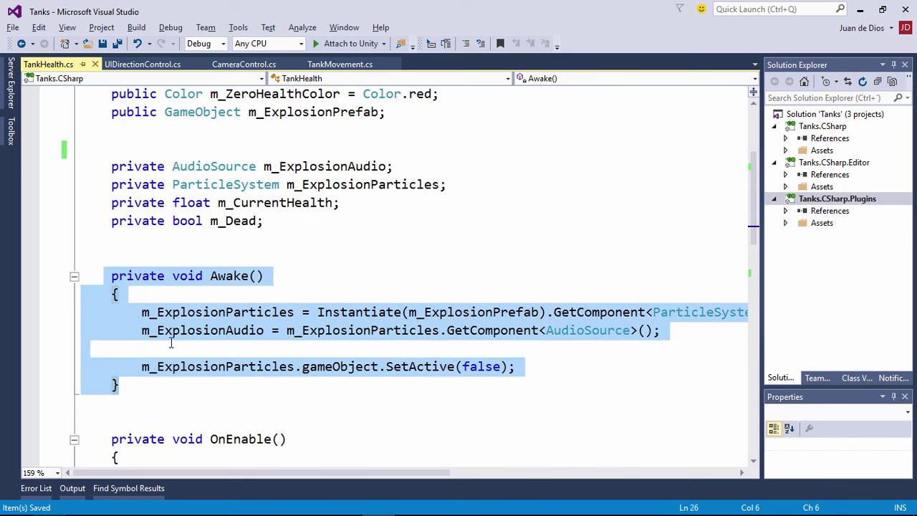
{"action": "left_click", "coordinate": [308, 224]}
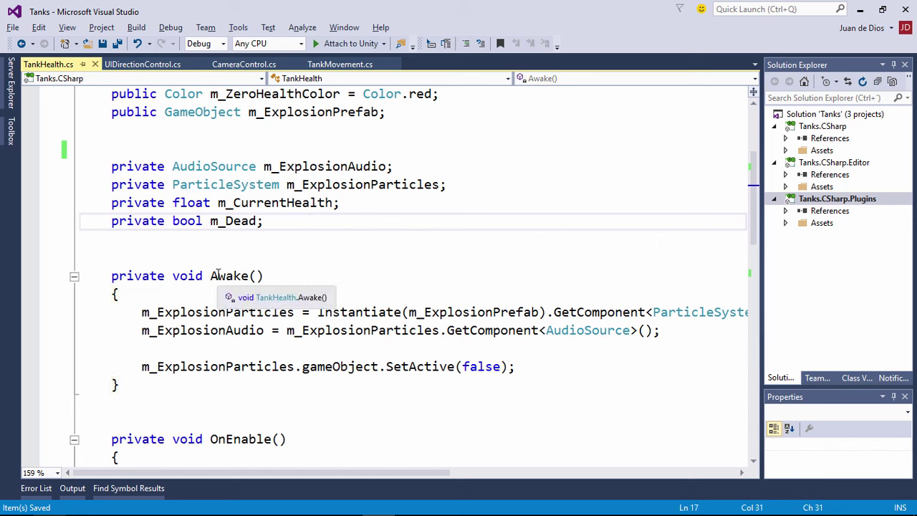
{"action": "left_click_drag", "start_coordinate": [318, 312], "coordinate": [548, 314]}
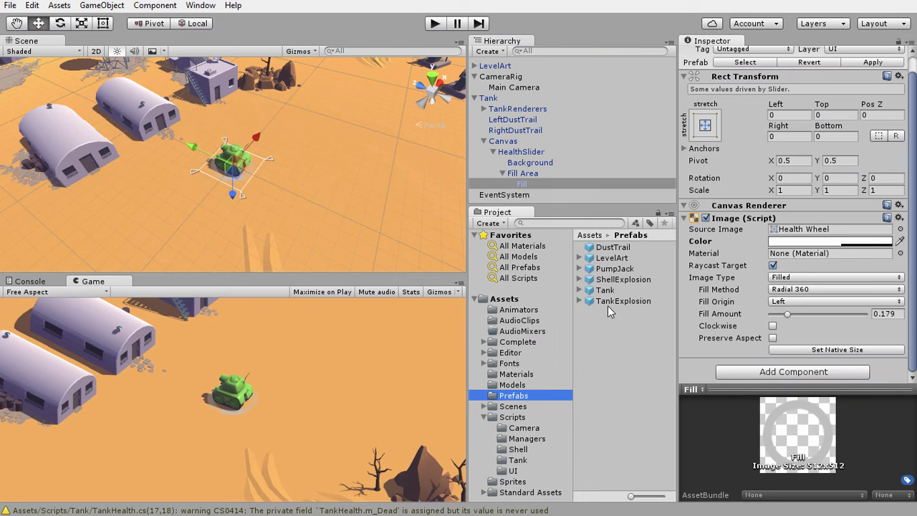
- Place a TankExplosion prefab instance in the scene and point out the GetComponent<ParticleSystem> assignment to m_ExplosionParticles
{"action": "mouse_move", "coordinate": [617, 303]}
{"action": "left_mouse_down"}
{"action": "mouse_move", "coordinate": [599, 288]}
{"action": "mouse_move", "coordinate": [337, 206]}
{"action": "left_mouse_up"}
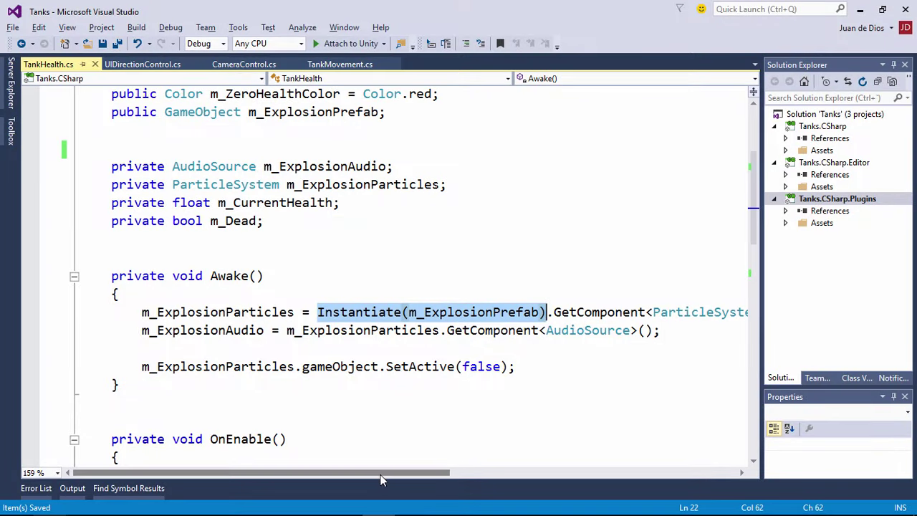
{"action": "left_click_drag", "start_coordinate": [380, 475], "coordinate": [415, 474]}
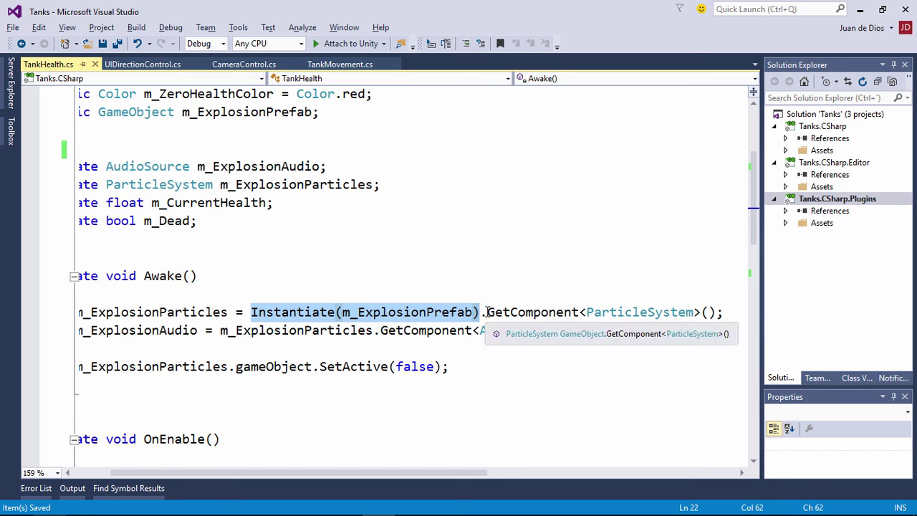
{"action": "left_click_drag", "start_coordinate": [488, 312], "coordinate": [693, 313]}
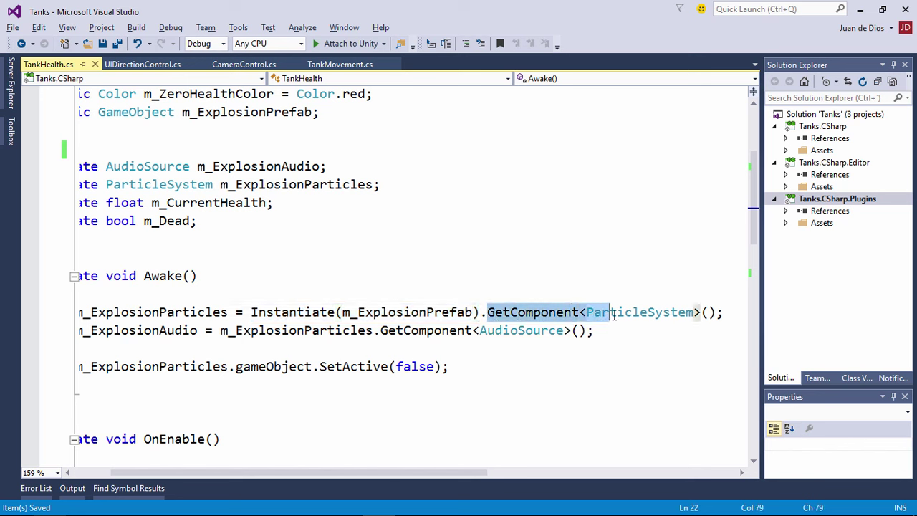
{"action": "double_click", "coordinate": [133, 313]}
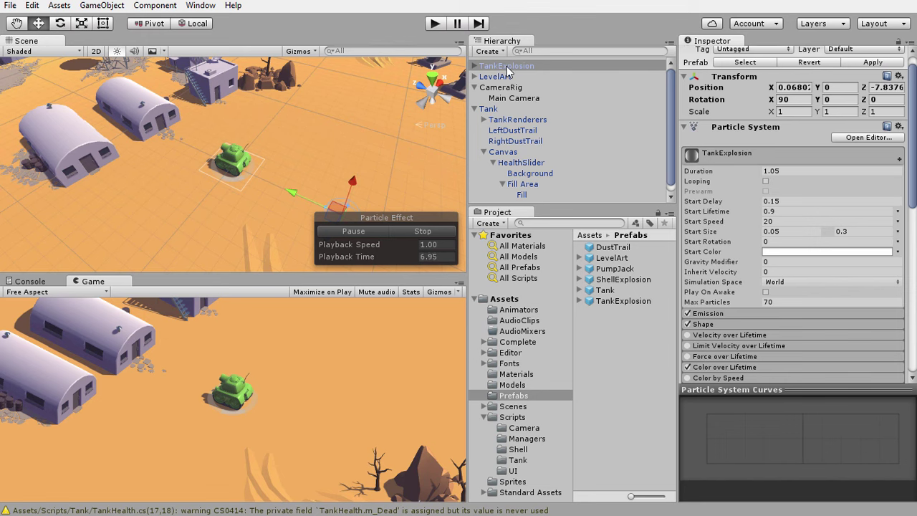
{"action": "key", "text": "alt+Tab"}
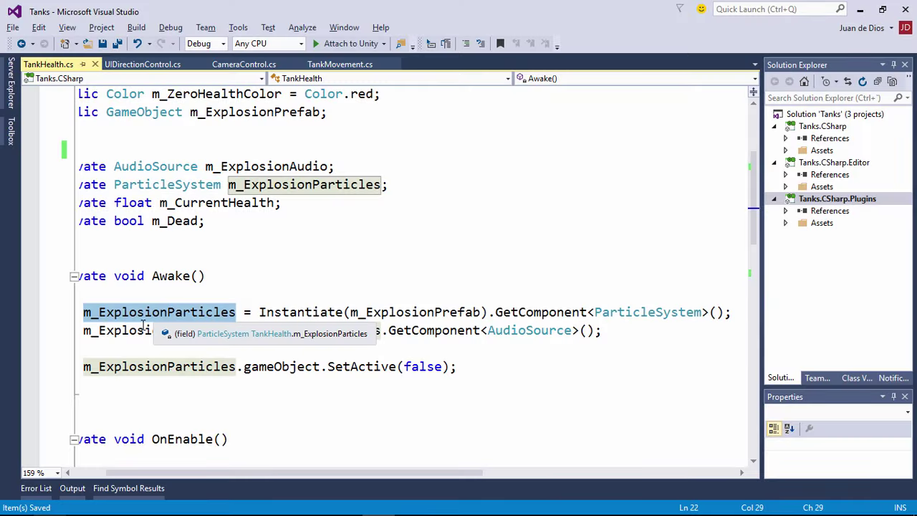
- Point out the audio line's particles reference and the m_ExplosionAudio and m_ExplosionParticles variables
{"action": "left_click_drag", "start_coordinate": [237, 330], "coordinate": [595, 330]}
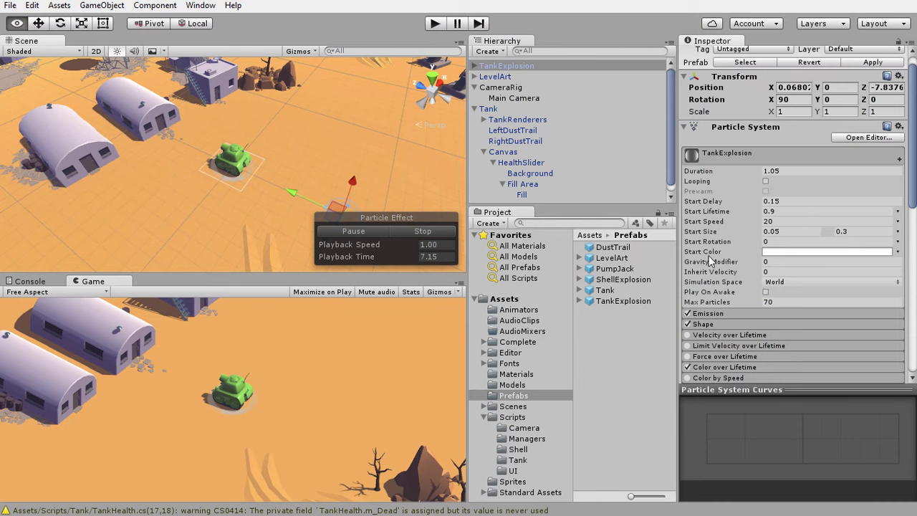
{"action": "scroll", "coordinate": [731, 136], "scroll_direction": "down", "scroll_amount": 2}
{"action": "scroll", "coordinate": [732, 136], "scroll_direction": "down", "scroll_amount": 5}
{"action": "scroll", "coordinate": [731, 136], "scroll_direction": "down", "scroll_amount": 1}
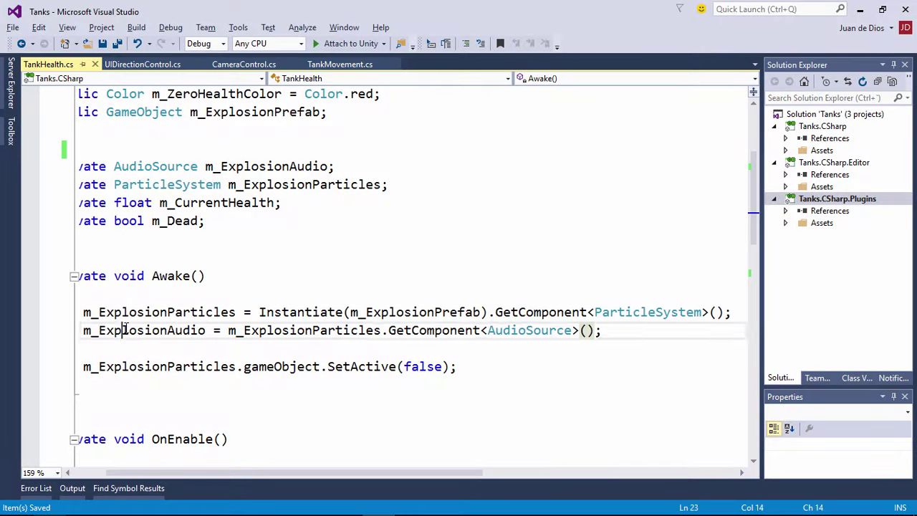
{"action": "double_click", "coordinate": [128, 331]}
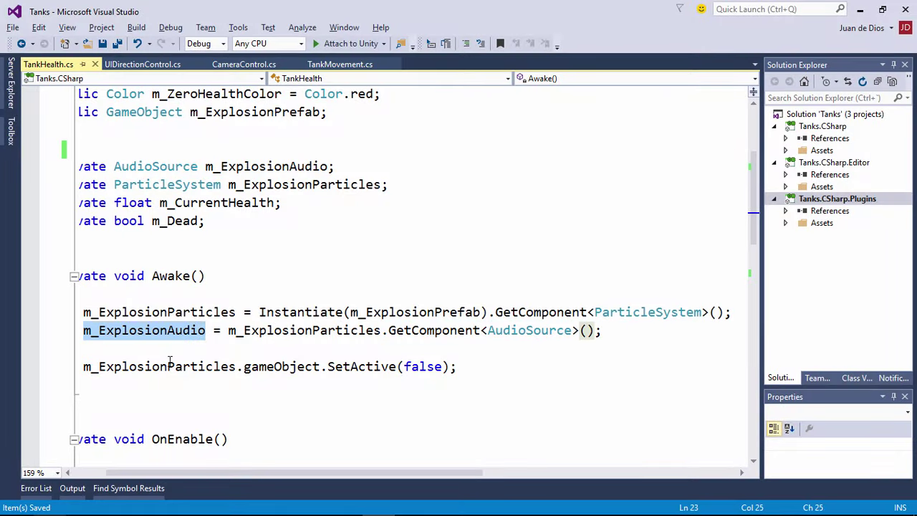
{"action": "double_click", "coordinate": [137, 312]}
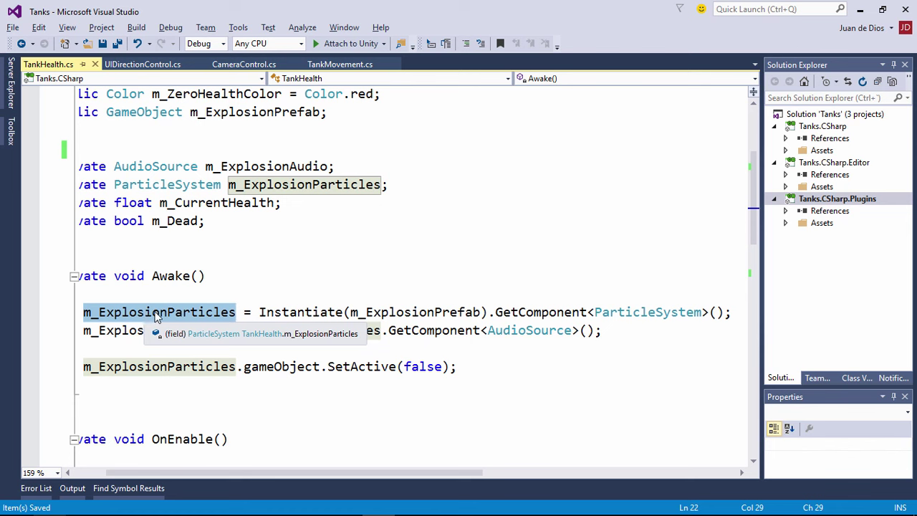
{"action": "double_click", "coordinate": [122, 330]}
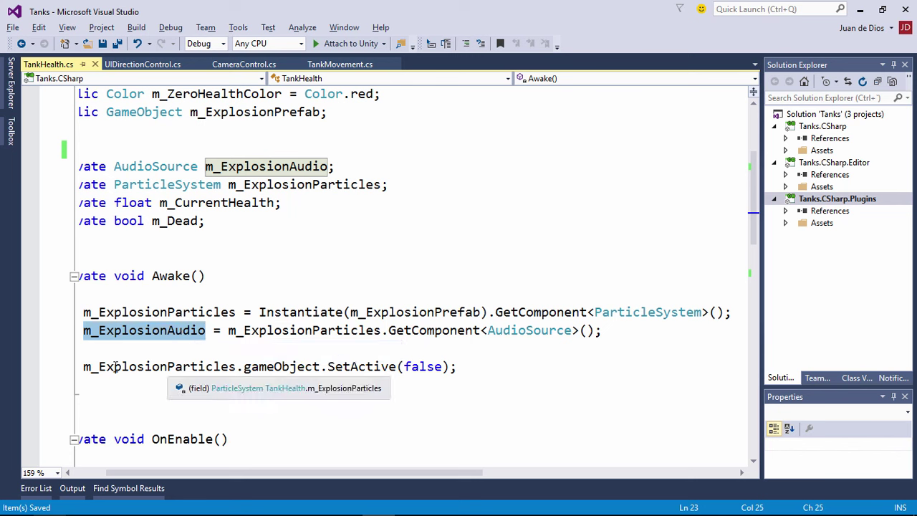
- Highlight m_ExplosionParticles and its gameObject reference on the SetActive line
{"action": "left_click_drag", "start_coordinate": [100, 367], "coordinate": [213, 367]}
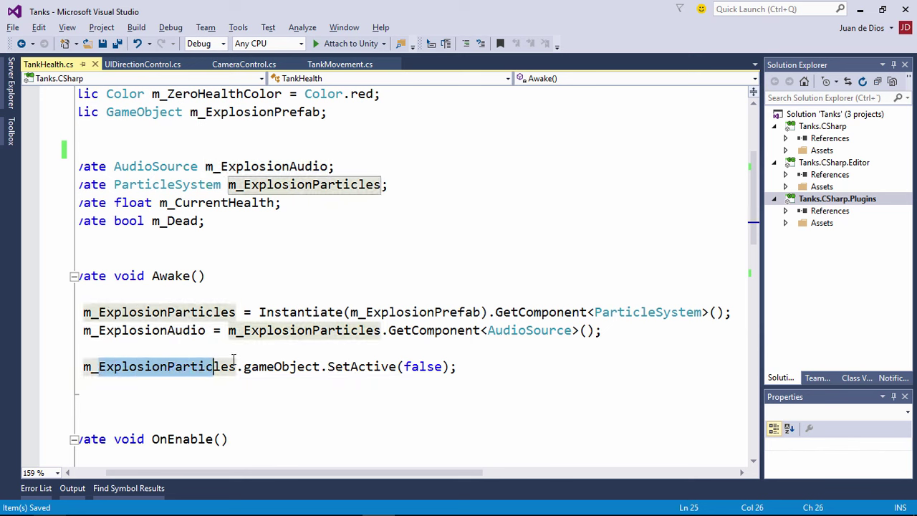
{"action": "left_click_drag", "start_coordinate": [238, 367], "coordinate": [270, 367]}
{"action": "left_click_drag", "start_coordinate": [310, 366], "coordinate": [322, 366]}
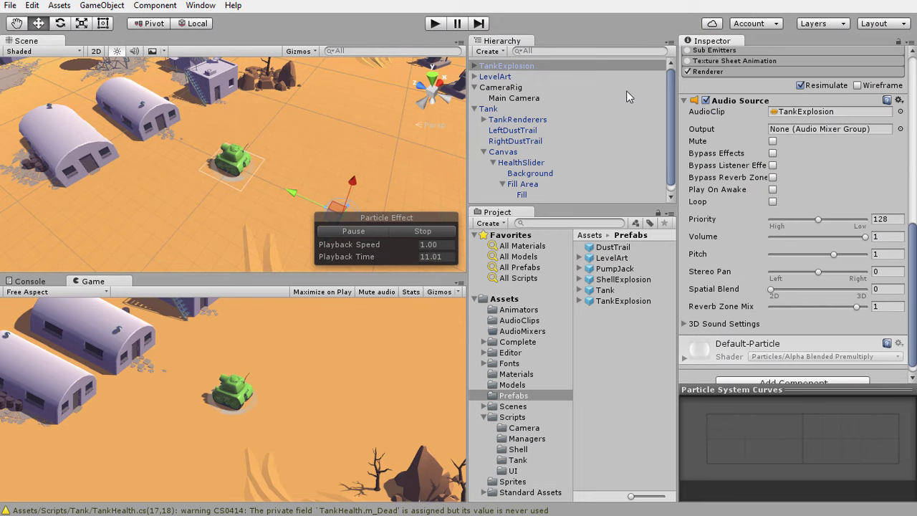
- Deactivate the TankExplosion instance, then delete it from the Hierarchy
{"action": "scroll", "coordinate": [741, 122], "scroll_direction": "up", "scroll_amount": 5}
{"action": "scroll", "coordinate": [741, 122], "scroll_direction": "up", "scroll_amount": 5}
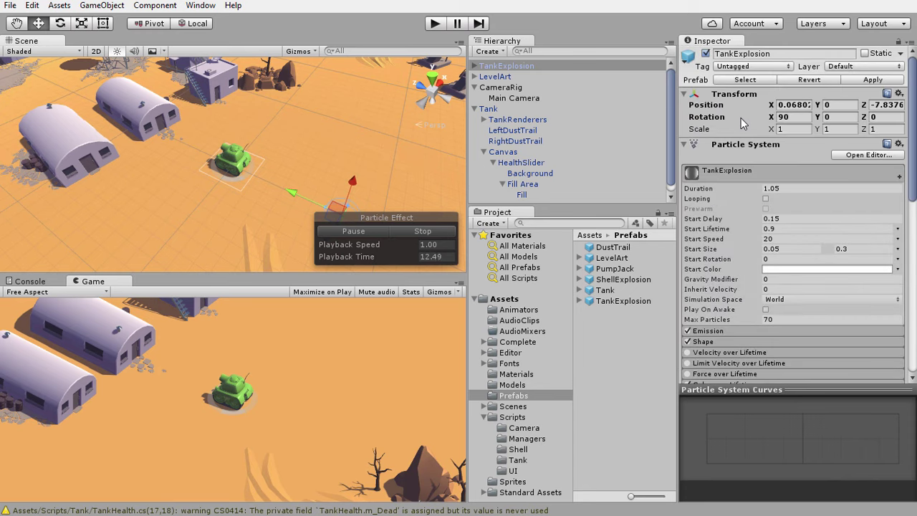
{"action": "left_click", "coordinate": [706, 54]}
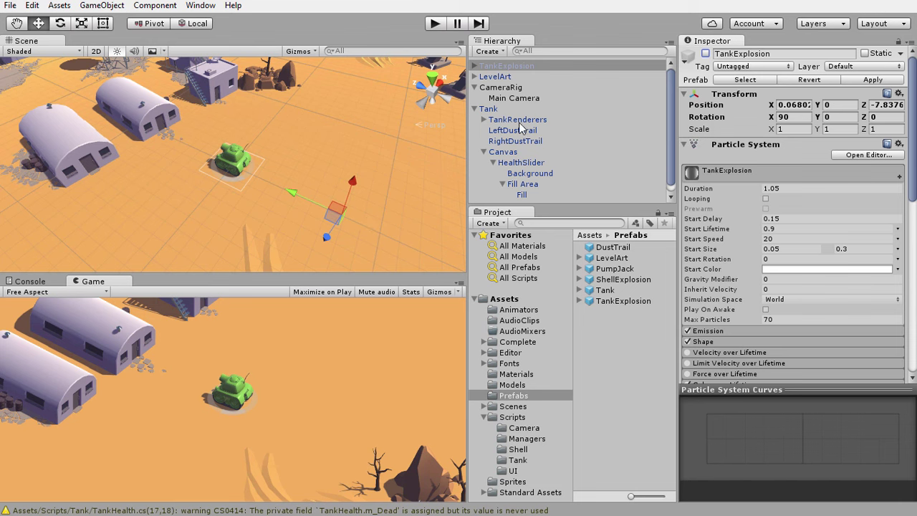
{"action": "left_click", "coordinate": [507, 75]}
{"action": "left_click", "coordinate": [506, 66]}
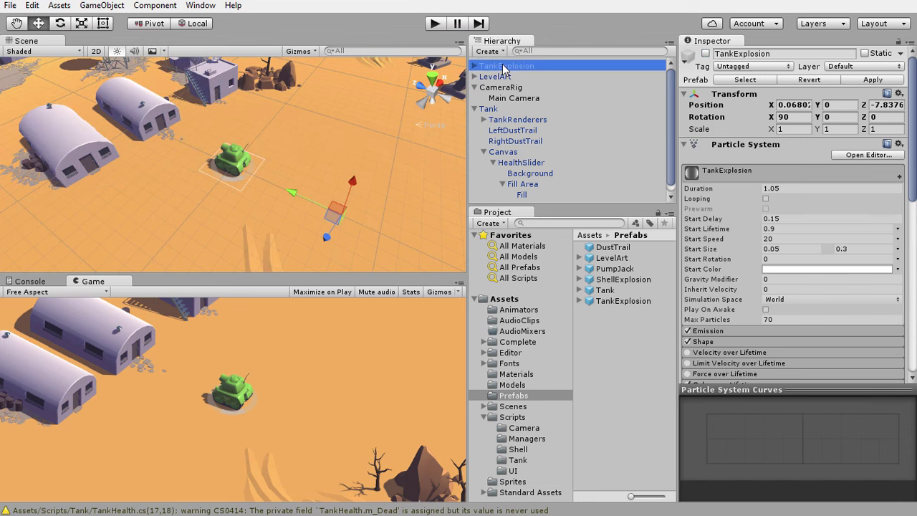
{"action": "key", "text": "Delete"}
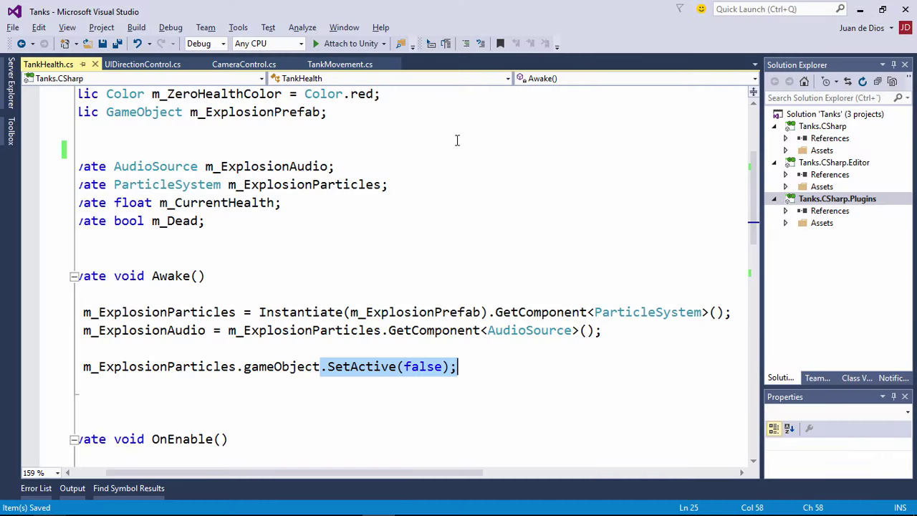
{"action": "mouse_move", "coordinate": [81, 310]}
{"action": "left_mouse_down"}
{"action": "mouse_move", "coordinate": [411, 362]}
{"action": "mouse_move", "coordinate": [410, 348]}
{"action": "left_mouse_up"}
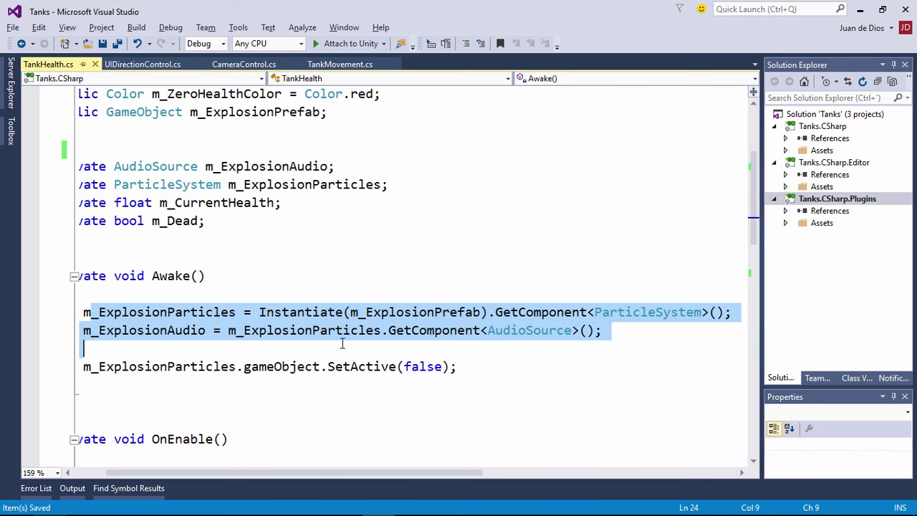
{"action": "left_click_drag", "start_coordinate": [250, 476], "coordinate": [211, 475]}
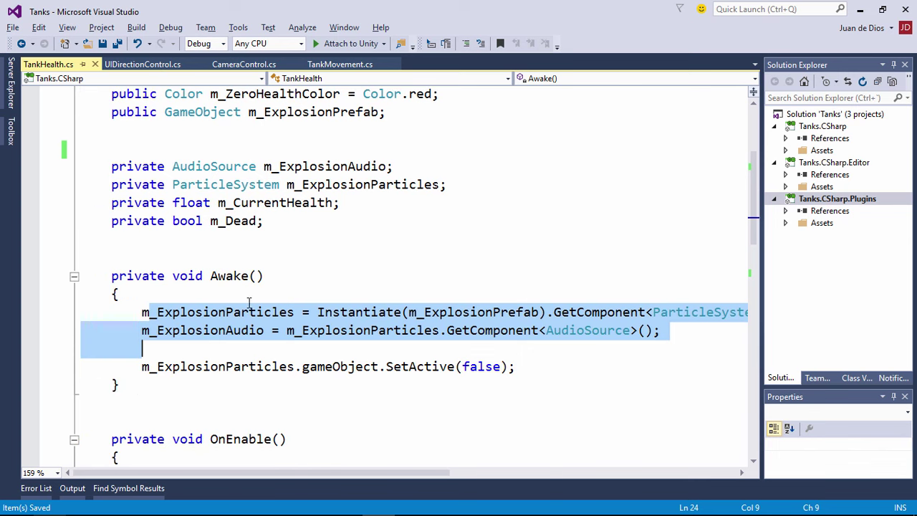
{"action": "left_click", "coordinate": [322, 291]}
{"action": "left_click_drag", "start_coordinate": [141, 312], "coordinate": [507, 366]}
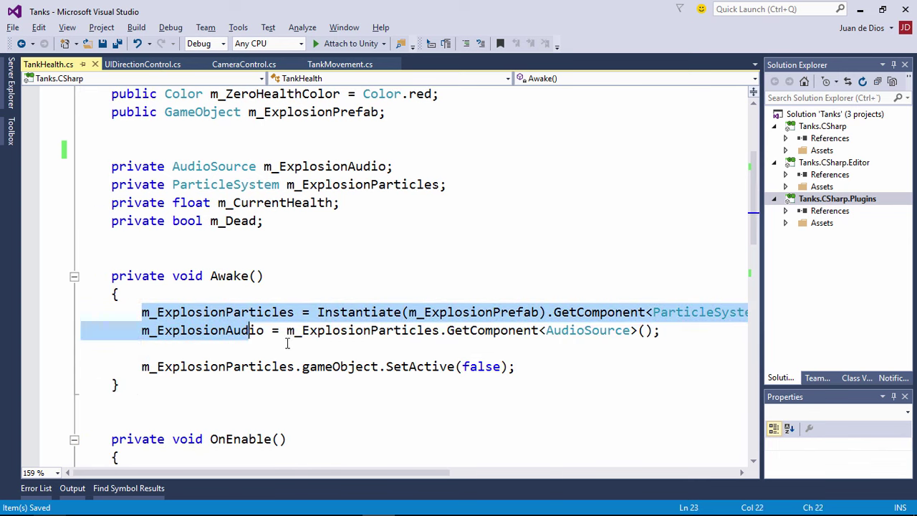
{"action": "left_click", "coordinate": [332, 313]}
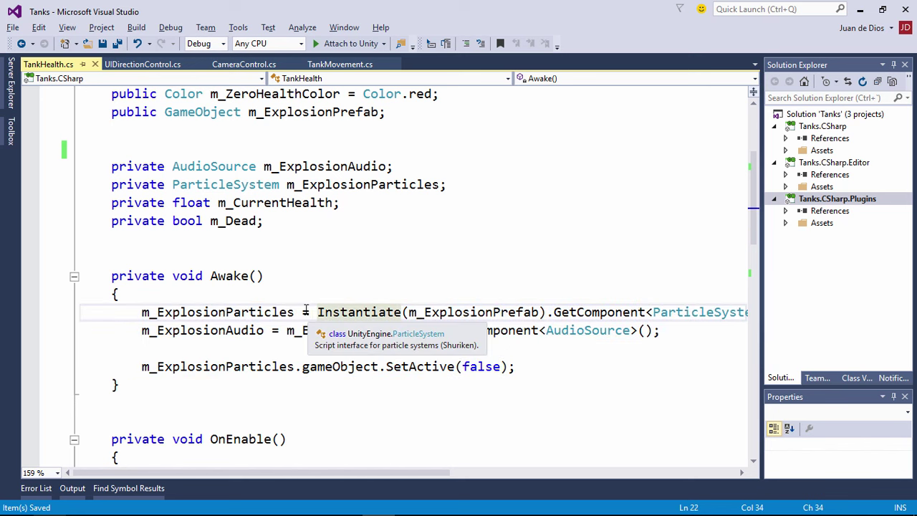
{"action": "left_click_drag", "start_coordinate": [301, 312], "coordinate": [516, 312]}
{"action": "left_click_drag", "start_coordinate": [519, 367], "coordinate": [256, 366]}
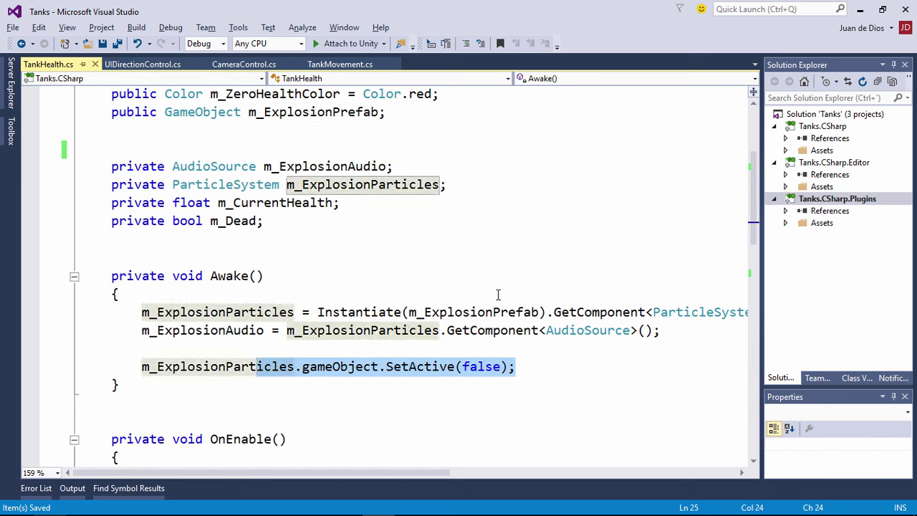
{"action": "left_click", "coordinate": [440, 280]}
{"action": "scroll", "coordinate": [416, 233], "scroll_direction": "down", "scroll_amount": 4}
{"action": "scroll", "coordinate": [416, 233], "scroll_direction": "down", "scroll_amount": 1}
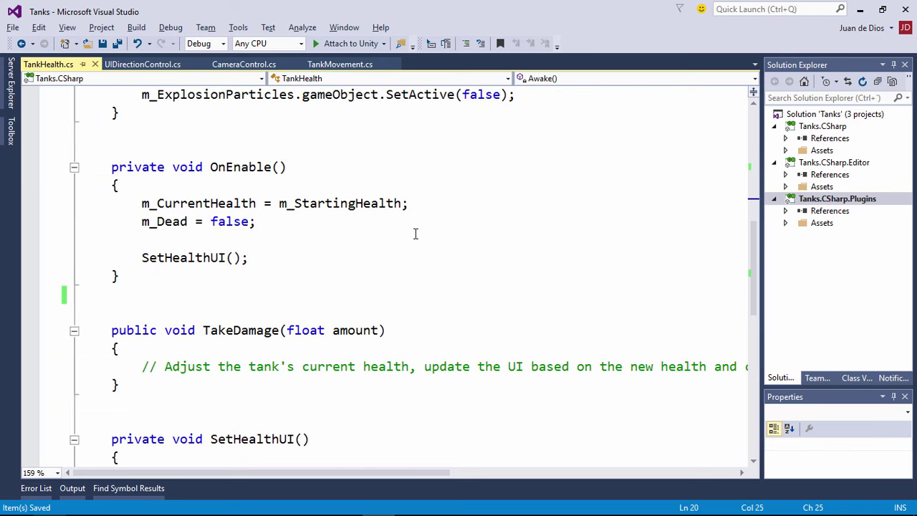
{"action": "scroll", "coordinate": [415, 234], "scroll_direction": "up", "scroll_amount": 2}
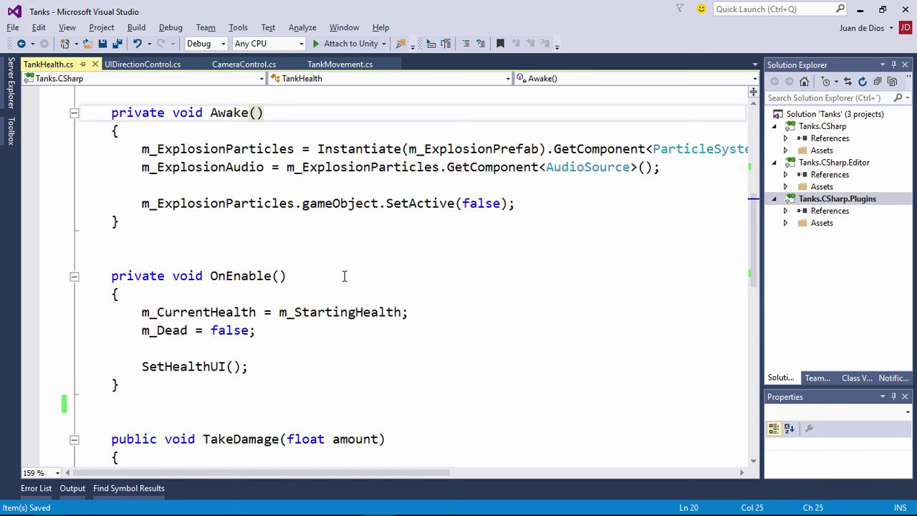
{"action": "left_click", "coordinate": [211, 276]}
{"action": "left_click", "coordinate": [304, 279], "text": "shift"}
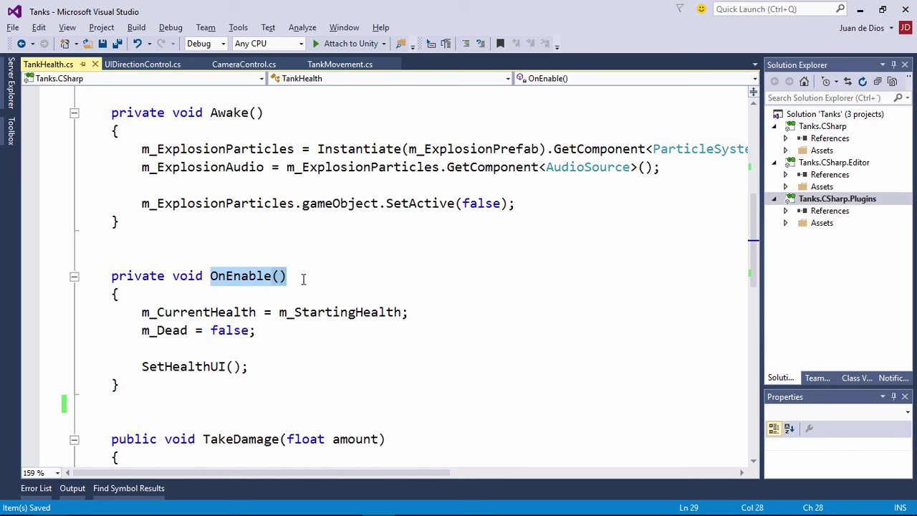
{"action": "left_click", "coordinate": [288, 256]}
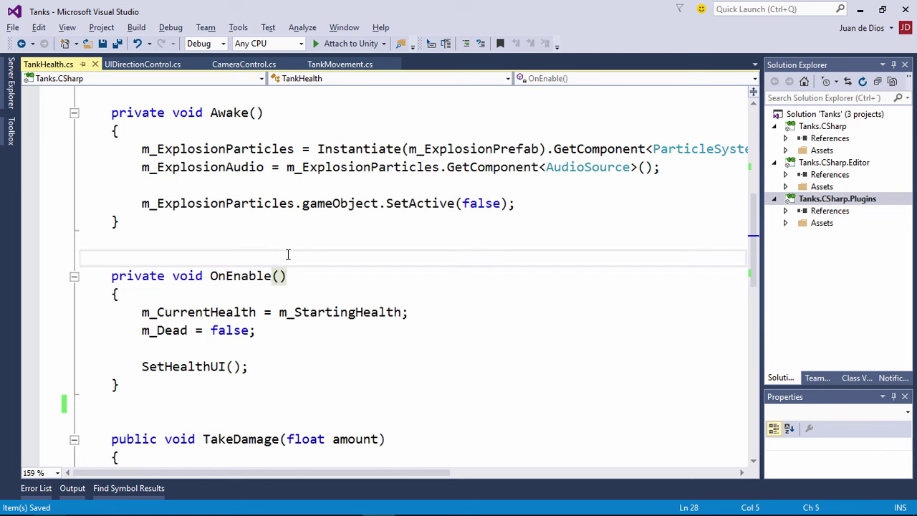
{"action": "left_click", "coordinate": [210, 276]}
{"action": "left_click_drag", "start_coordinate": [210, 278], "coordinate": [301, 278]}
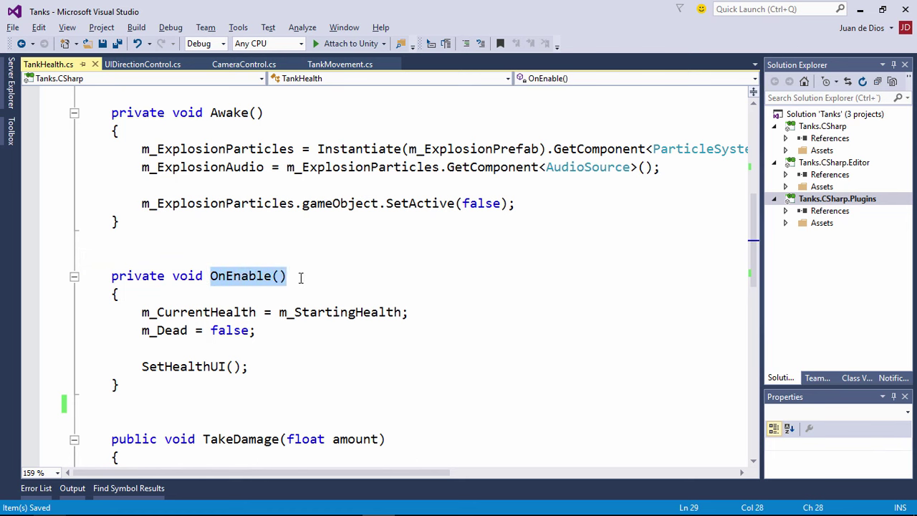
{"action": "left_click_drag", "start_coordinate": [142, 313], "coordinate": [410, 314]}
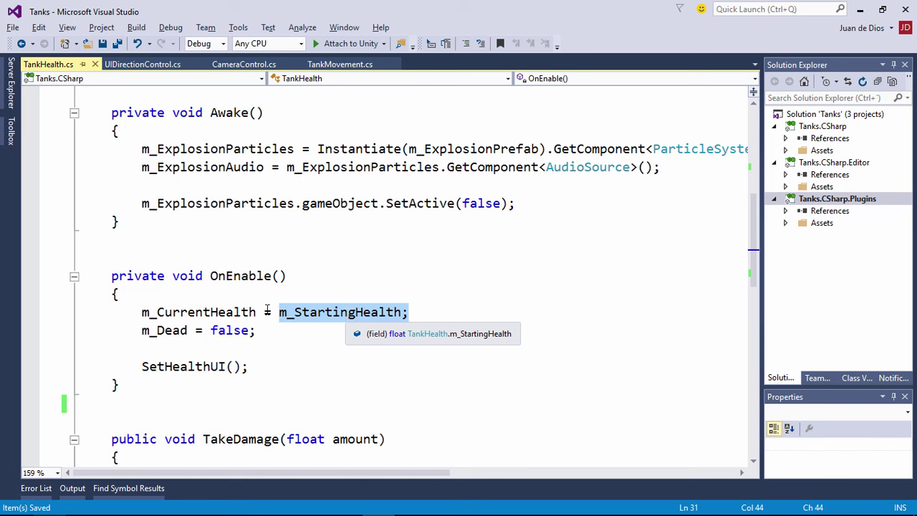
{"action": "left_click", "coordinate": [142, 330]}
{"action": "left_click_drag", "start_coordinate": [142, 330], "coordinate": [188, 330]}
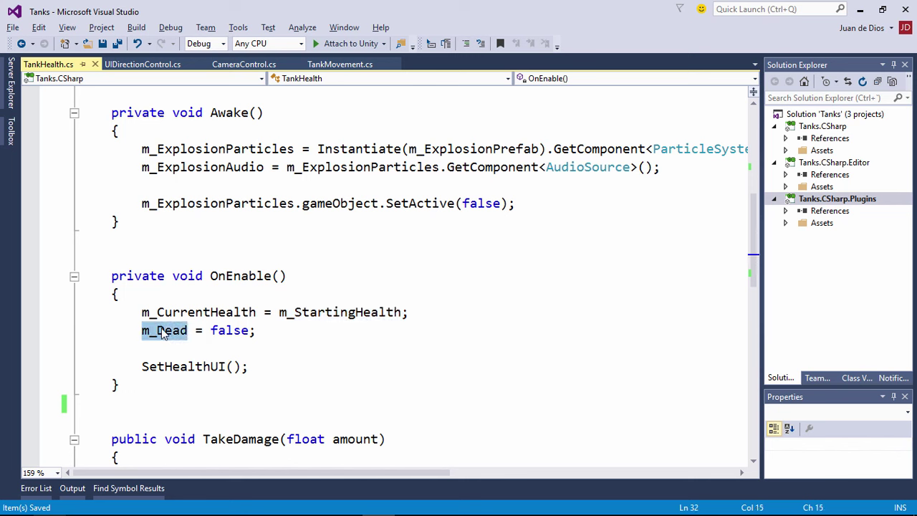
{"action": "scroll", "coordinate": [144, 315], "scroll_direction": "down", "scroll_amount": 1}
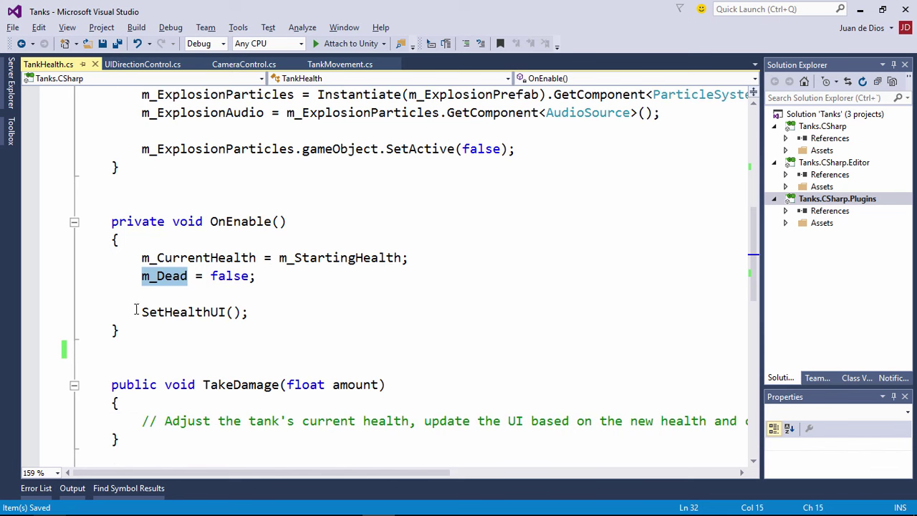
{"action": "left_click_drag", "start_coordinate": [142, 313], "coordinate": [248, 313]}
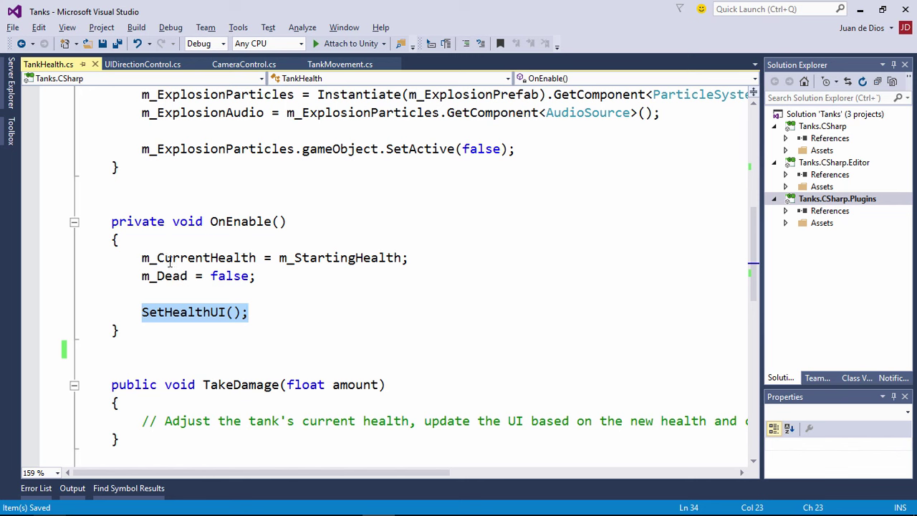
{"action": "left_click", "coordinate": [233, 258]}
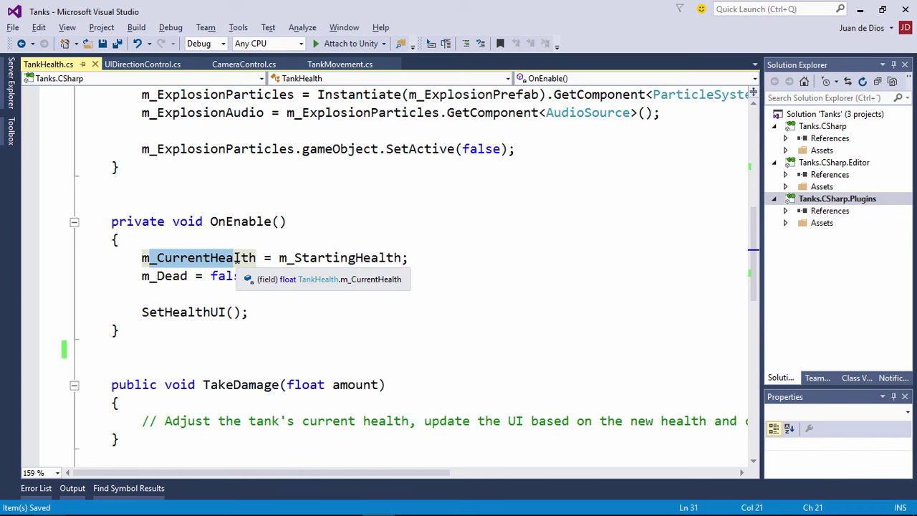
{"action": "scroll", "coordinate": [258, 258], "scroll_direction": "down", "scroll_amount": 2}
{"action": "scroll", "coordinate": [311, 251], "scroll_direction": "down", "scroll_amount": 2}
{"action": "scroll", "coordinate": [311, 252], "scroll_direction": "down", "scroll_amount": 1}
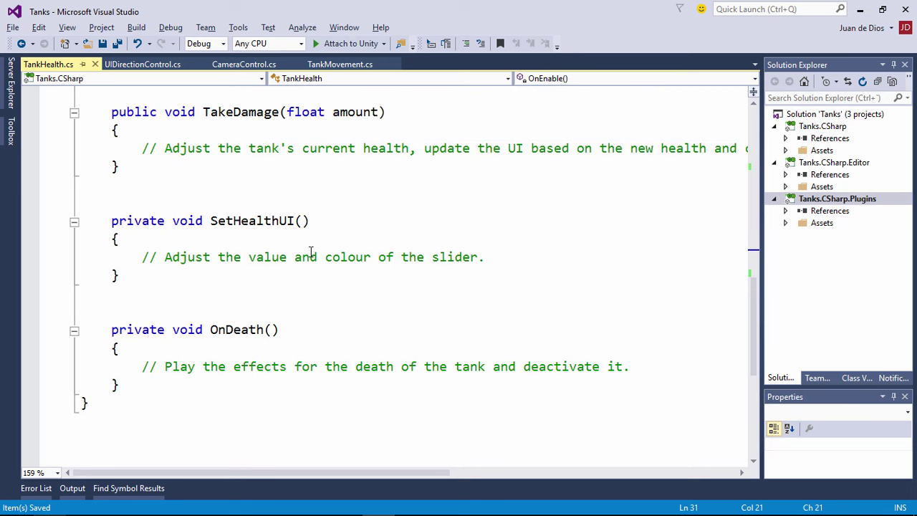
- Highlight the TakeDamage comment: adjust health, update the UI, check whether the tank is dead
{"action": "scroll", "coordinate": [311, 252], "scroll_direction": "up", "scroll_amount": 1}
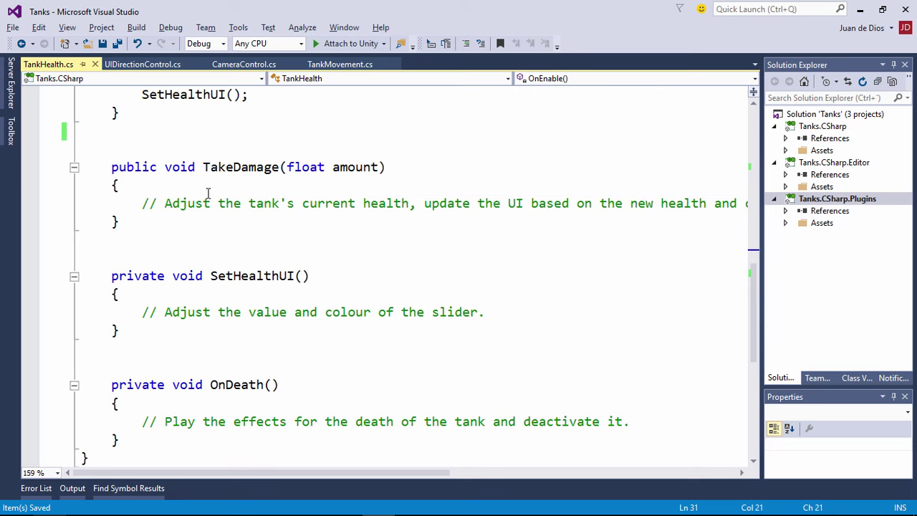
{"action": "left_click_drag", "start_coordinate": [163, 203], "coordinate": [497, 205]}
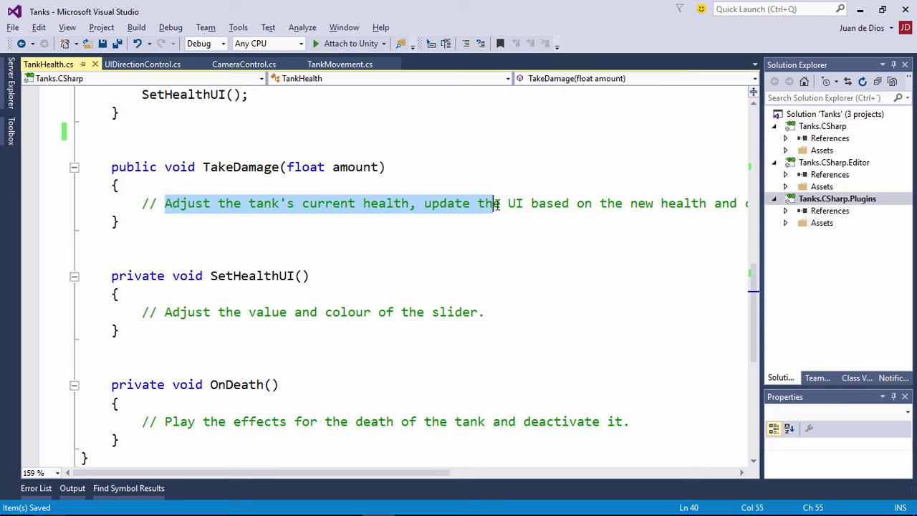
{"action": "left_click", "coordinate": [316, 221]}
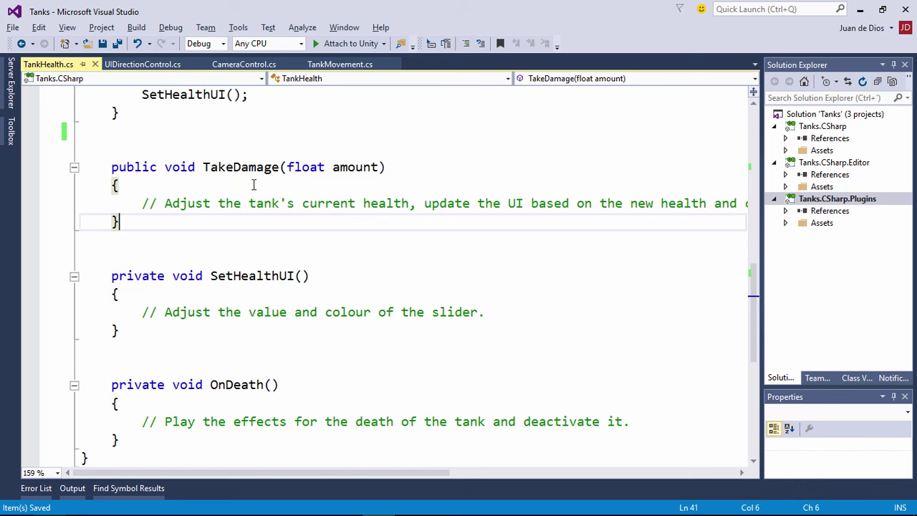
- Point out TakeDamage's public keyword, name, amount parameter and m_CurrentHealth, then return to the comment line
{"action": "left_click", "coordinate": [204, 167]}
{"action": "left_click_drag", "start_coordinate": [203, 167], "coordinate": [279, 167]}
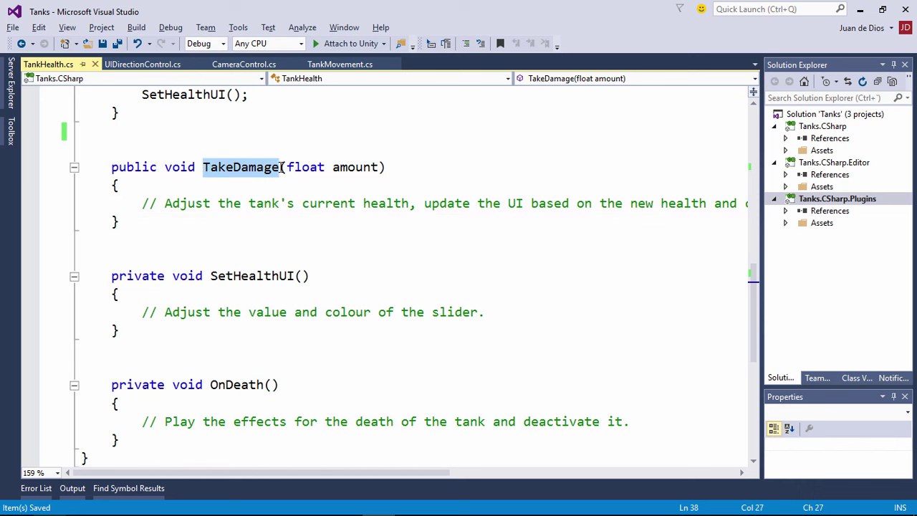
{"action": "left_click", "coordinate": [134, 167]}
{"action": "double_click", "coordinate": [134, 167]}
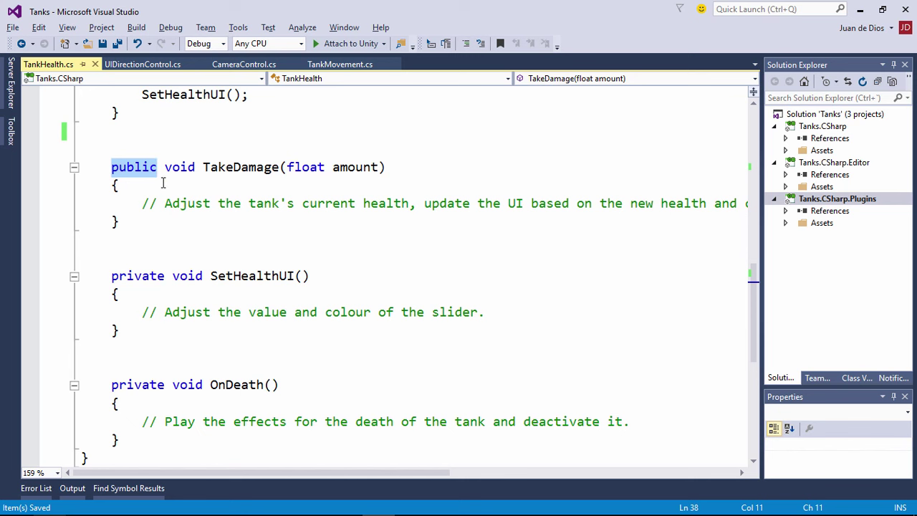
{"action": "double_click", "coordinate": [220, 167]}
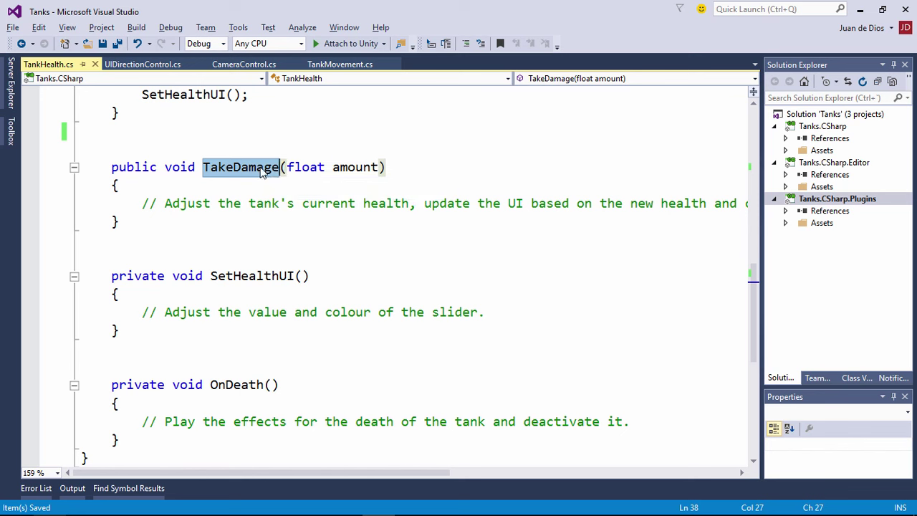
{"action": "double_click", "coordinate": [354, 167]}
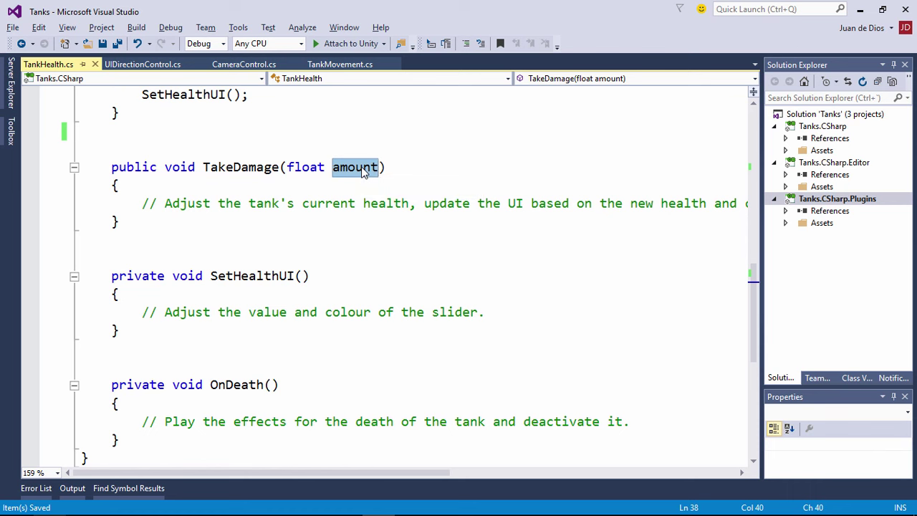
{"action": "scroll", "coordinate": [297, 145], "scroll_direction": "up", "scroll_amount": 2}
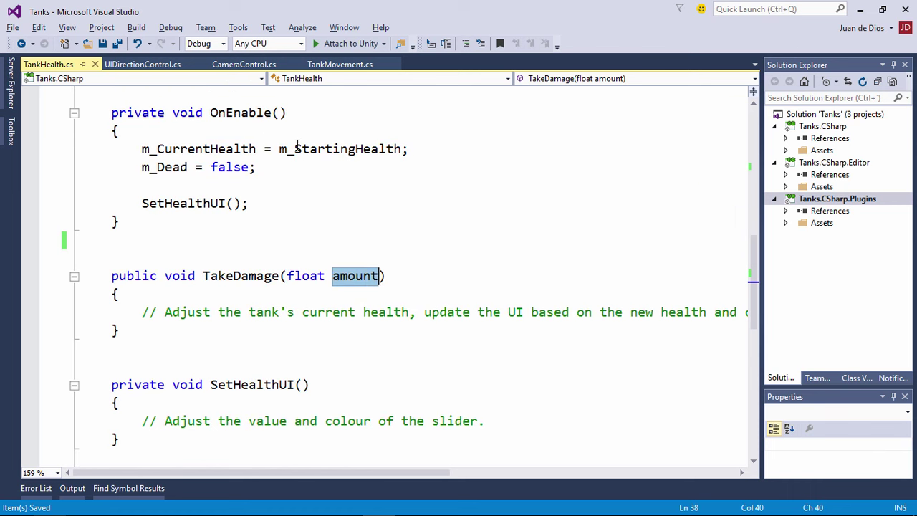
{"action": "double_click", "coordinate": [182, 149]}
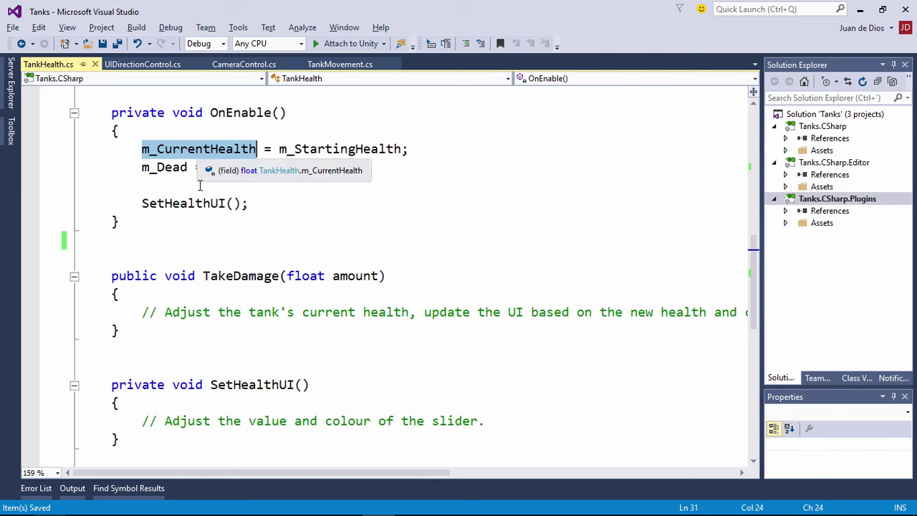
{"action": "left_click", "coordinate": [196, 316]}
- Add m_CurrentHealth -= amount; below the TakeDamage comment
{"action": "key", "text": "End"}
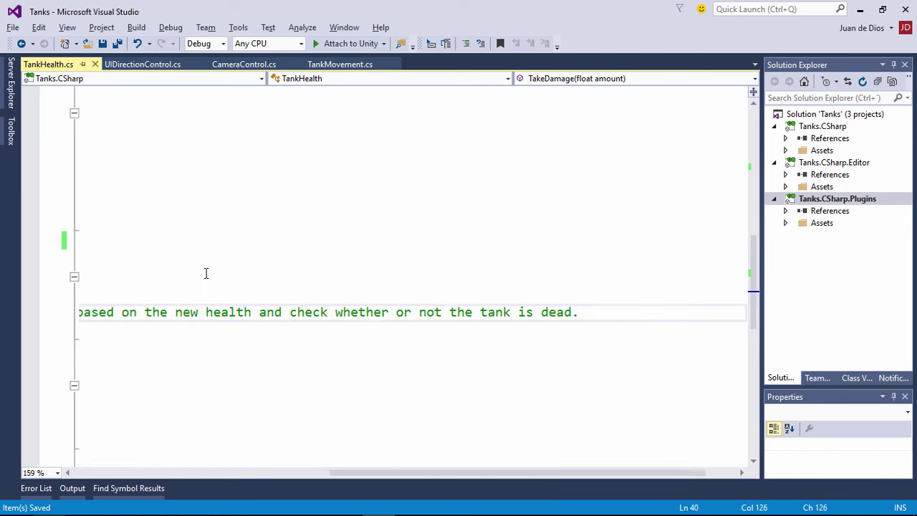
{"action": "key", "text": "Return"}
{"action": "type", "text": "curre"}
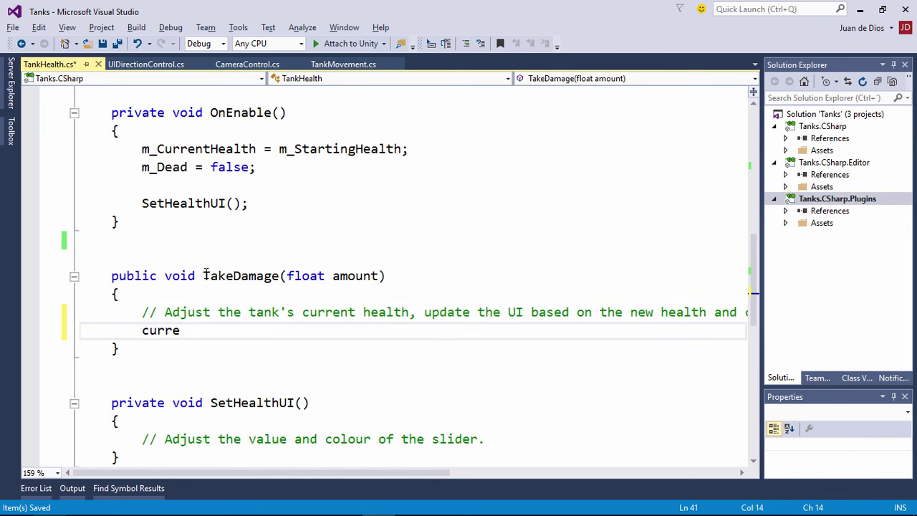
{"action": "type", "text": "n"}
{"action": "key", "text": "Tab"}
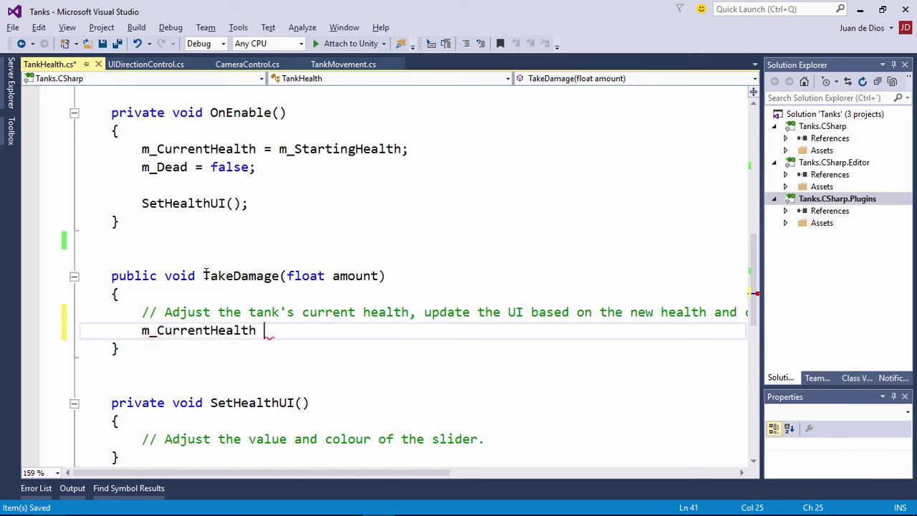
{"action": "type", "text": "-="}
{"action": "type", "text": " am"}
{"action": "key", "text": "Escape"}
{"action": "type", "text": "ount;"}
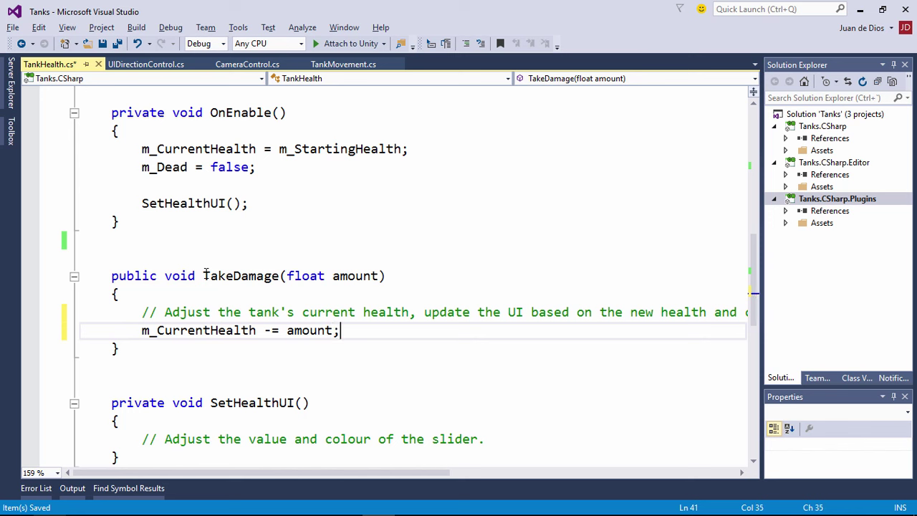
- Add a SetHealthUI(); call after the health subtraction
{"action": "key", "text": "Return"}
{"action": "key", "text": "Return"}
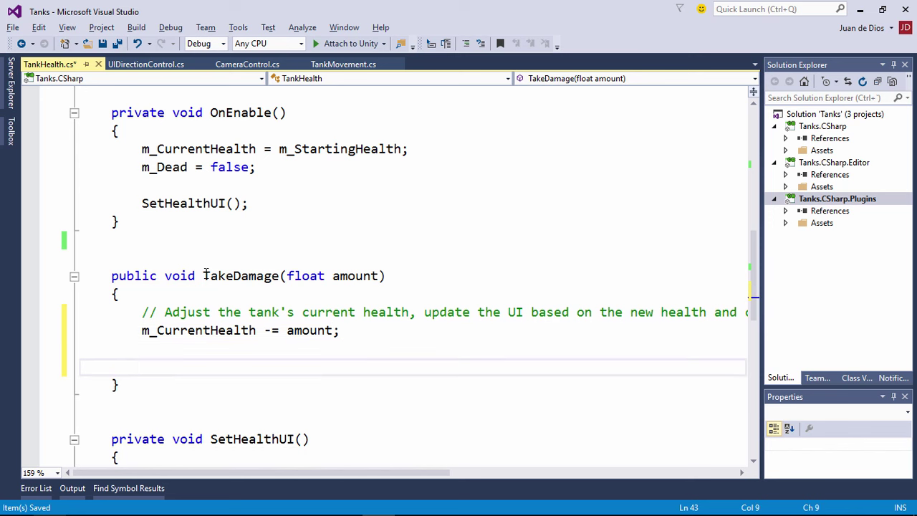
{"action": "type", "text": "Set"}
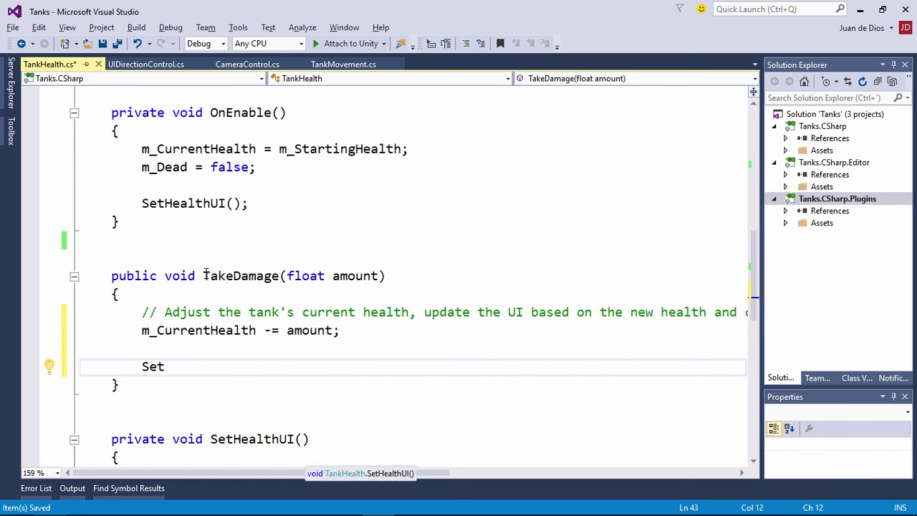
{"action": "key", "text": "Tab"}
{"action": "type", "text": "();"}
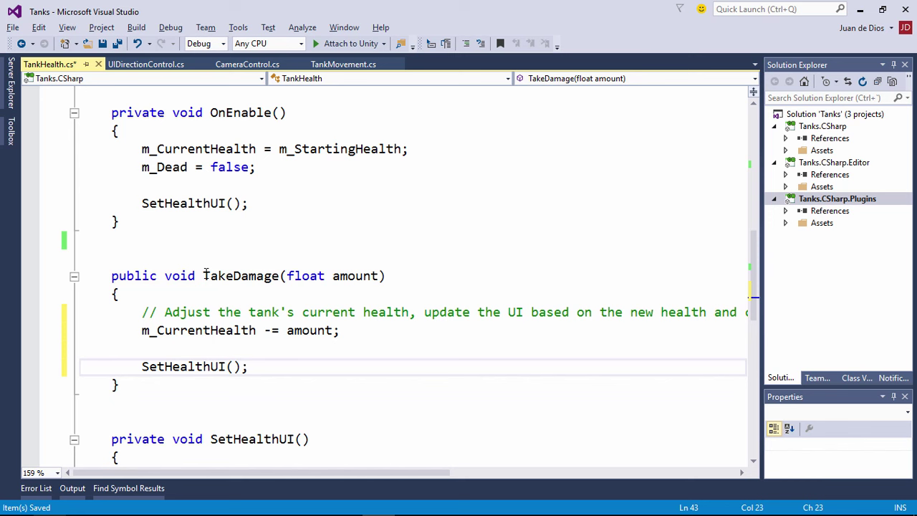
- Add an if block checking m_CurrentHealth <= 0f && !m_Dead
{"action": "key", "text": "Return"}
{"action": "key", "text": "Return"}
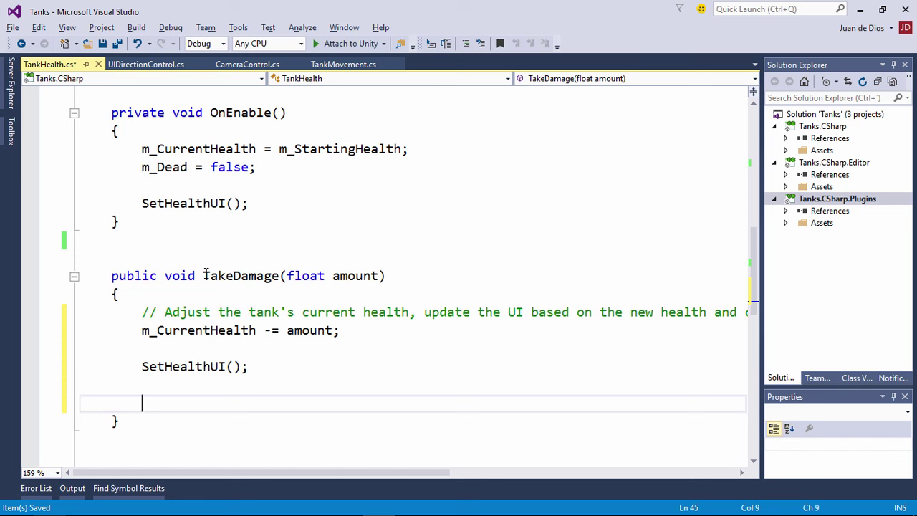
{"action": "type", "text": "i"}
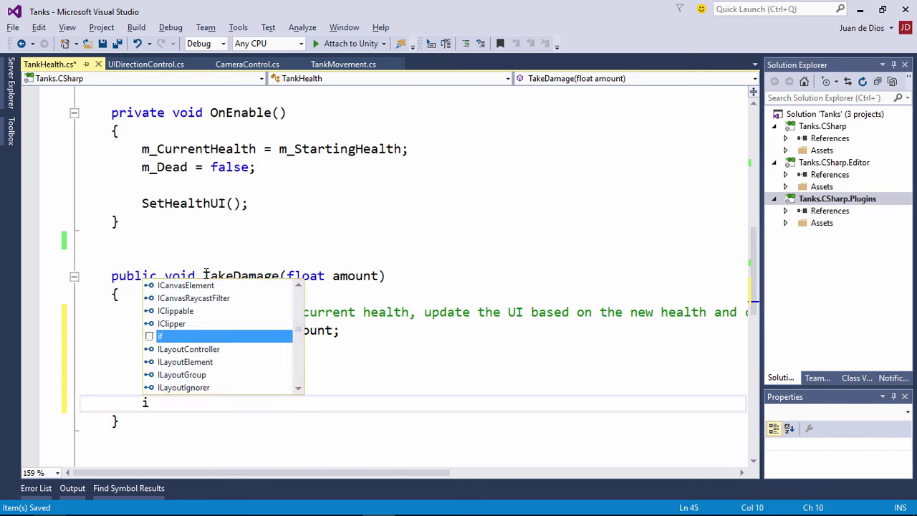
{"action": "type", "text": "f(curr"}
{"action": "key", "text": "Tab"}
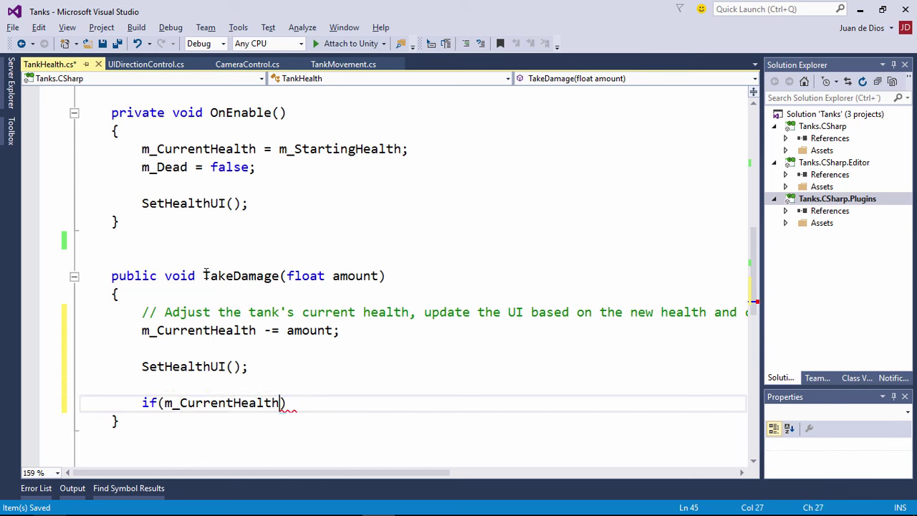
{"action": "type", "text": "<="}
{"action": "type", "text": " 0f"}
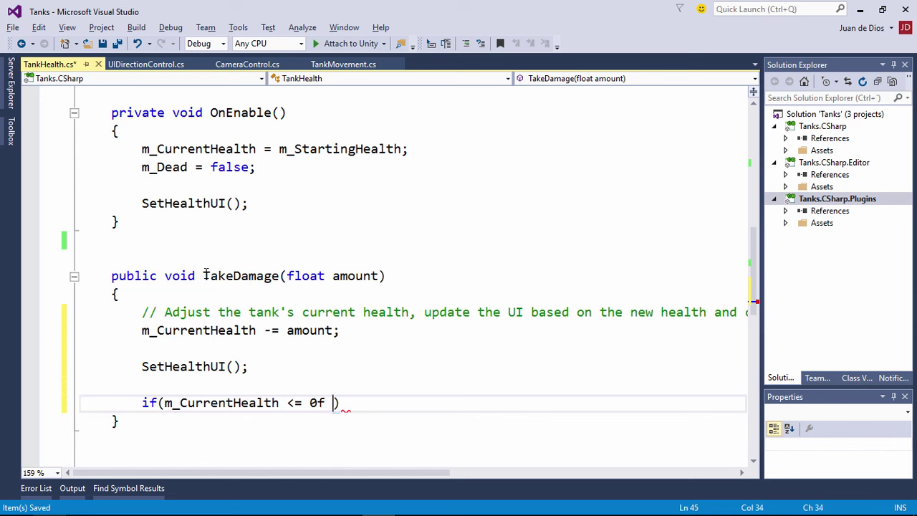
{"action": "type", "text": " && !"}
{"action": "type", "text": "dea"}
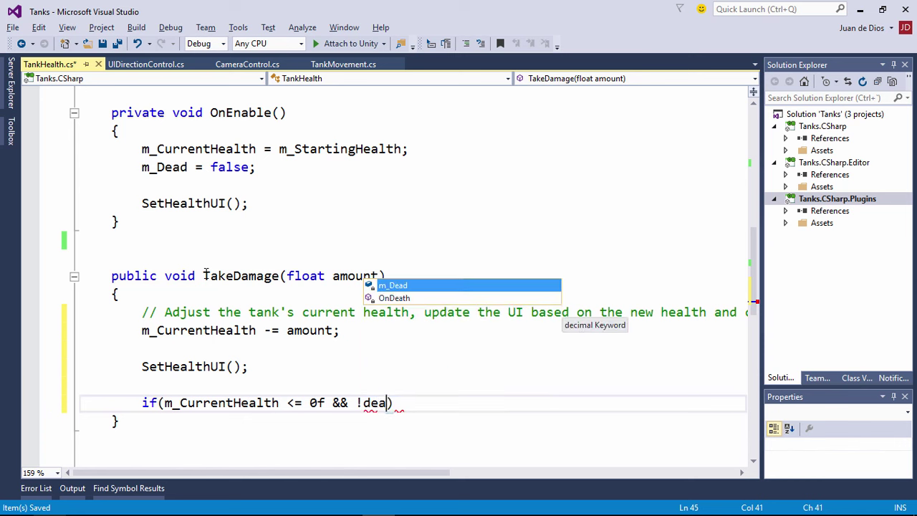
{"action": "key", "text": "Tab"}
{"action": "key", "text": "shift+Left"}
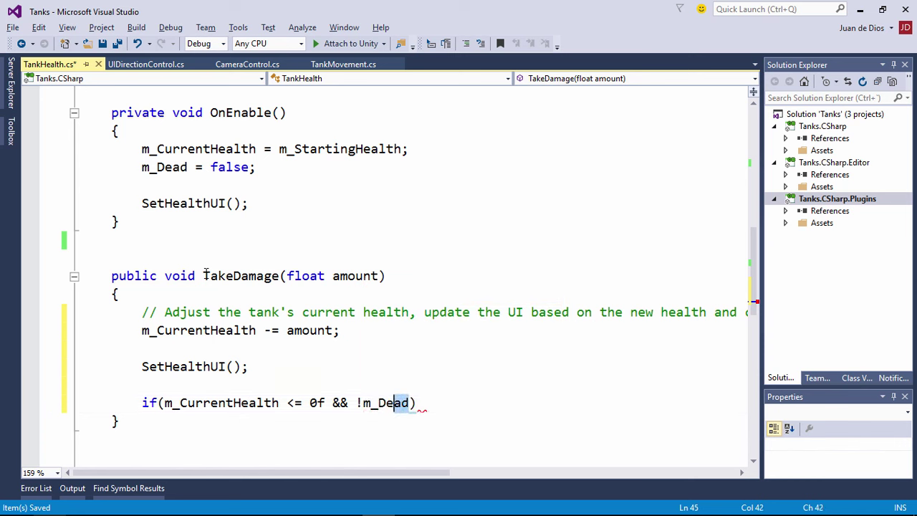
{"action": "key", "text": "shift+Left"}
{"action": "key", "text": "shift+Left"}
{"action": "key", "text": "shift+Left"}
{"action": "key", "text": "shift+Left"}
{"action": "key", "text": "shift+Left"}
{"action": "key", "text": "End"}
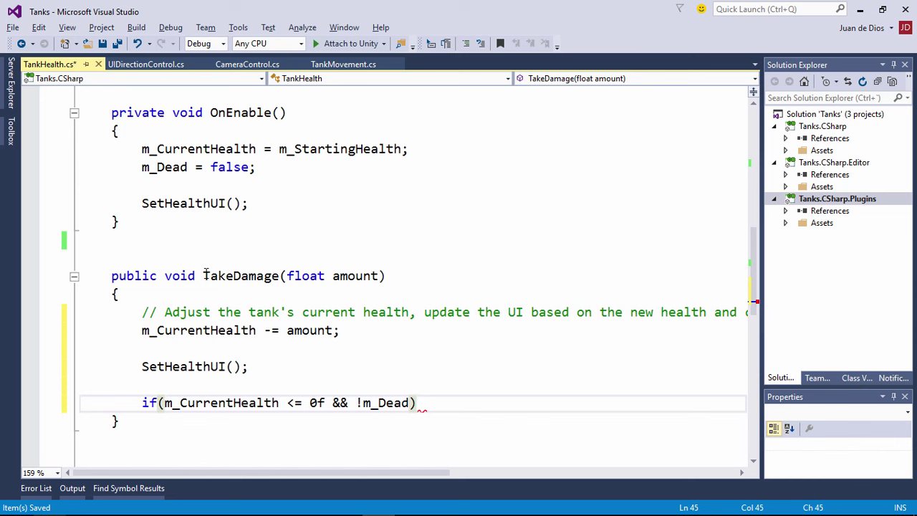
{"action": "type", "text": "{"}
{"action": "key", "text": "Return"}
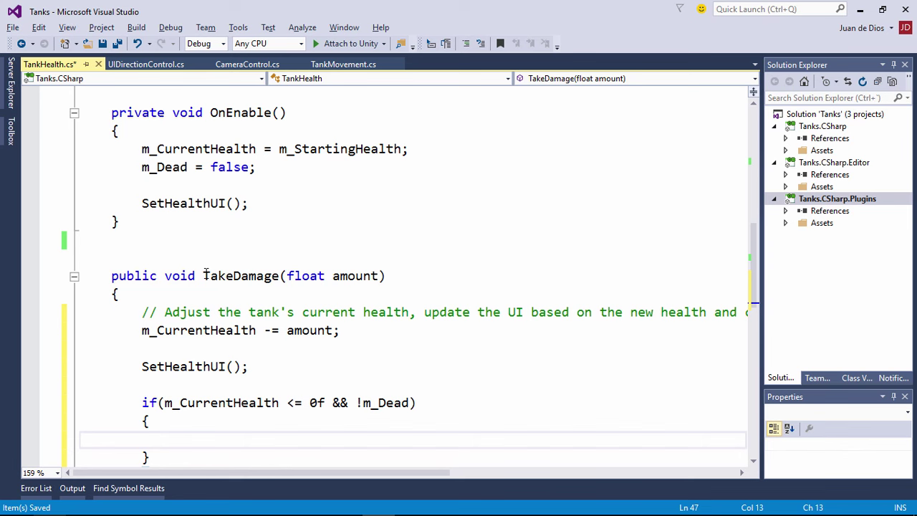
- Write OnDeath(); inside the empty if block
{"action": "scroll", "coordinate": [147, 251], "scroll_direction": "down", "scroll_amount": 2}
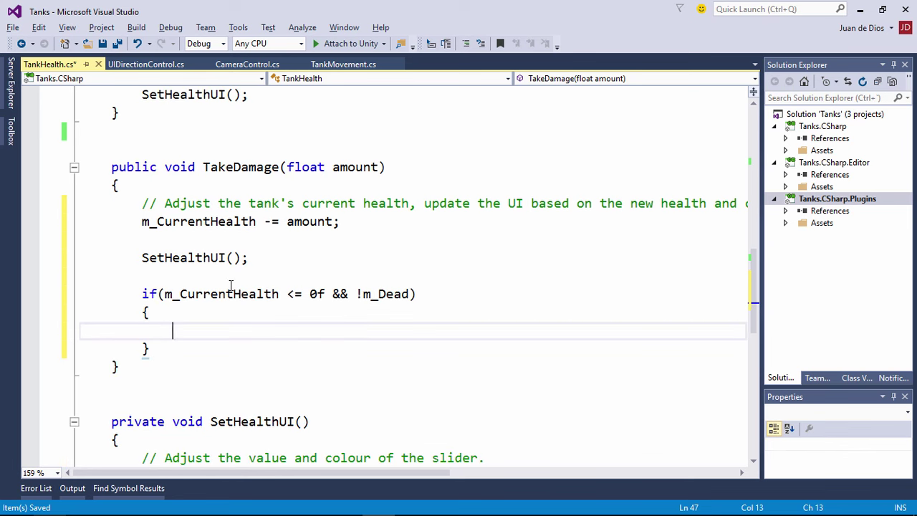
{"action": "left_click", "coordinate": [172, 297]}
{"action": "left_click_drag", "start_coordinate": [229, 296], "coordinate": [409, 293]}
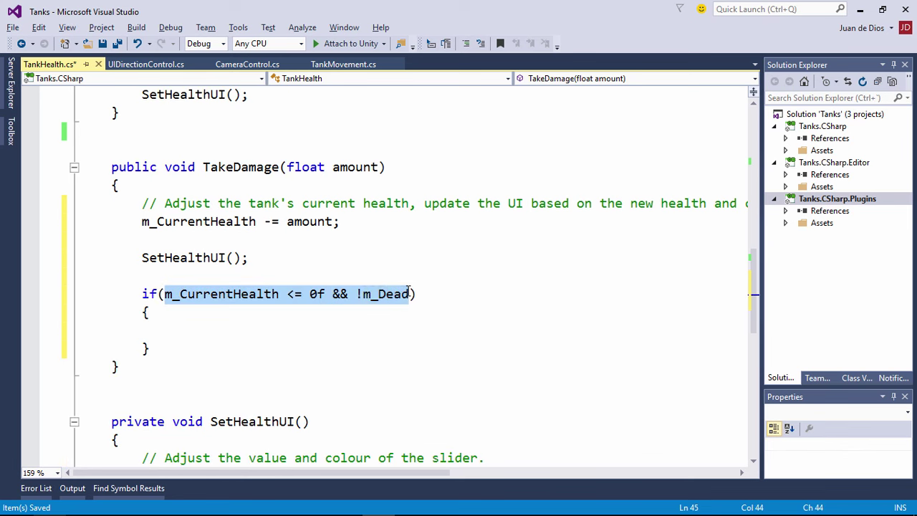
{"action": "scroll", "coordinate": [323, 280], "scroll_direction": "down", "scroll_amount": 2}
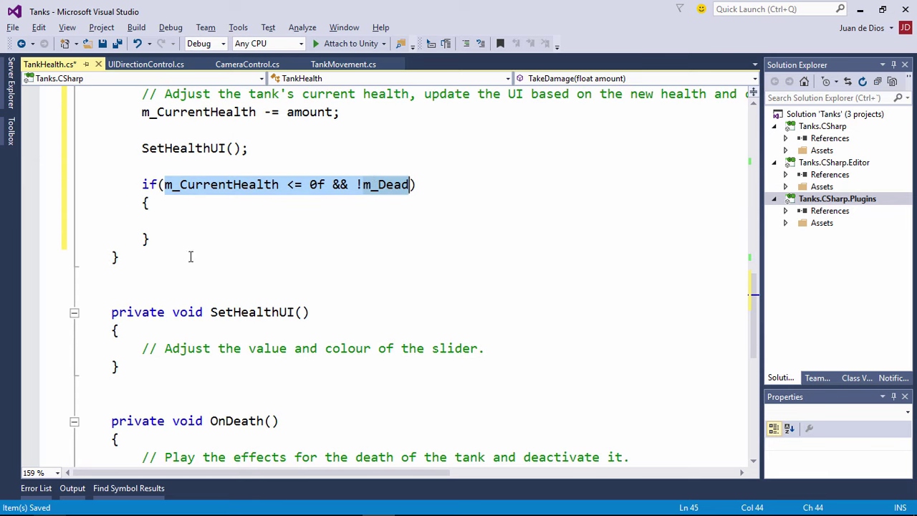
{"action": "left_click", "coordinate": [170, 219]}
{"action": "key", "text": "Tab"}
{"action": "key", "text": "Tab"}
{"action": "key", "text": "Tab"}
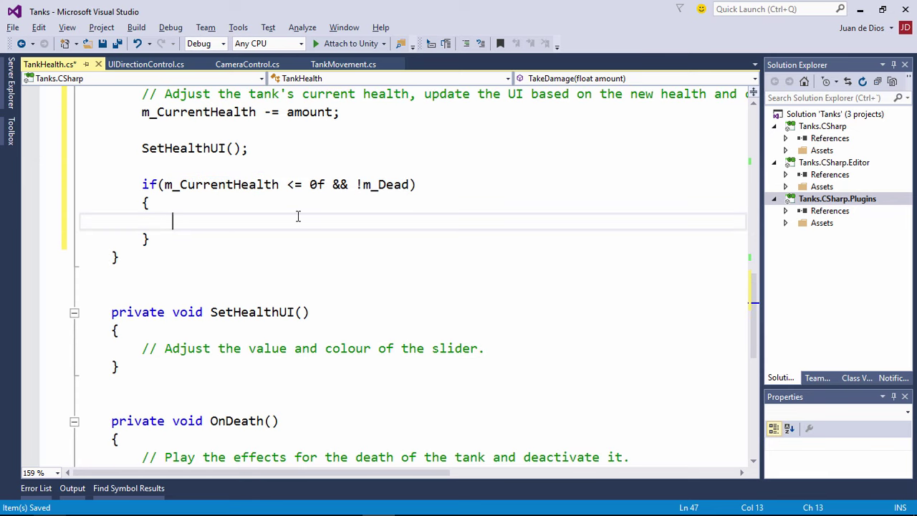
{"action": "scroll", "coordinate": [283, 258], "scroll_direction": "down", "scroll_amount": 1}
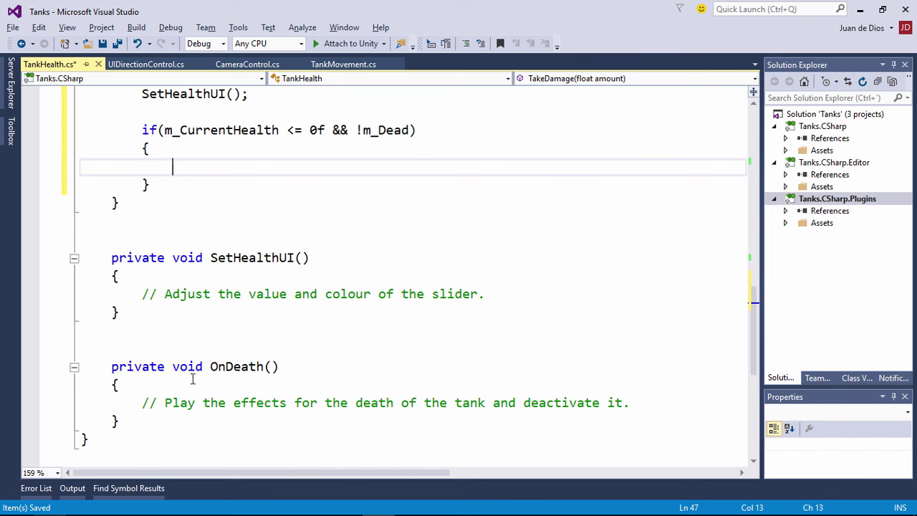
{"action": "scroll", "coordinate": [270, 341], "scroll_direction": "up", "scroll_amount": 1}
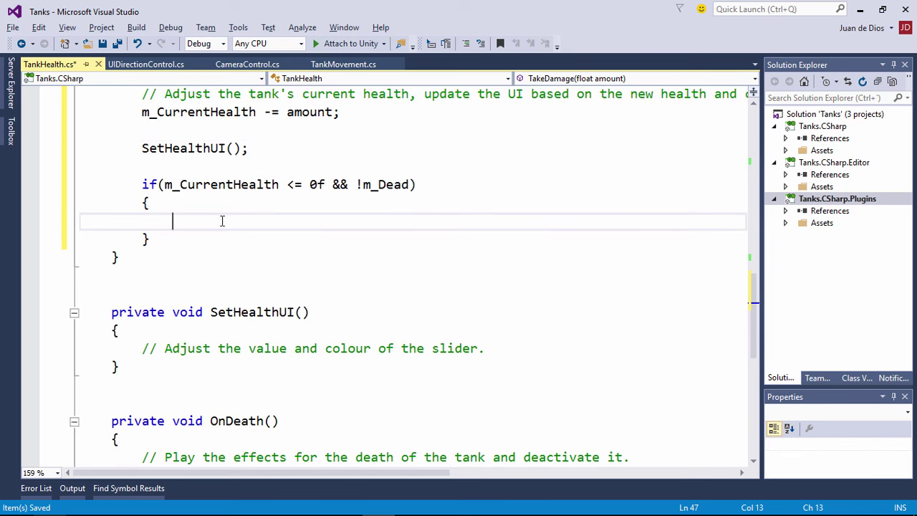
{"action": "type", "text": "OnD"}
{"action": "key", "text": "Escape"}
{"action": "type", "text": "eath()"}
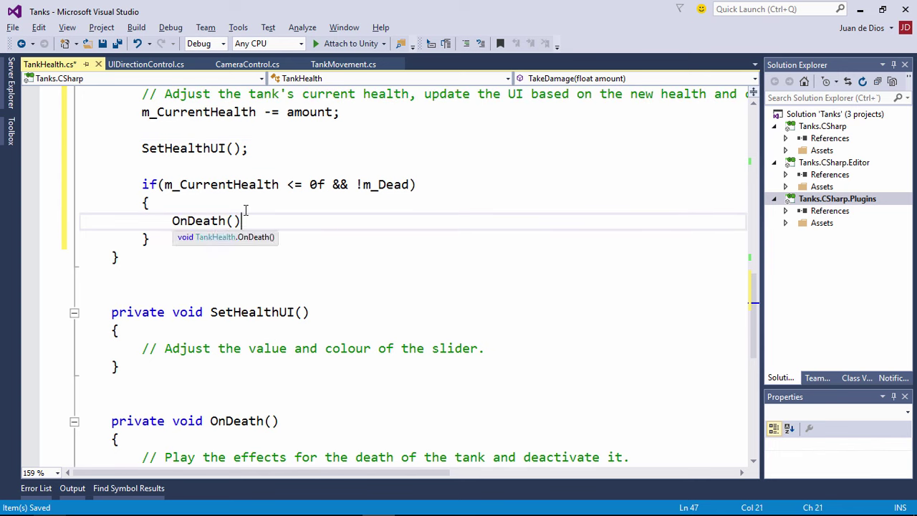
{"action": "type", "text": ";"}
{"action": "scroll", "coordinate": [267, 195], "scroll_direction": "up", "scroll_amount": 2}
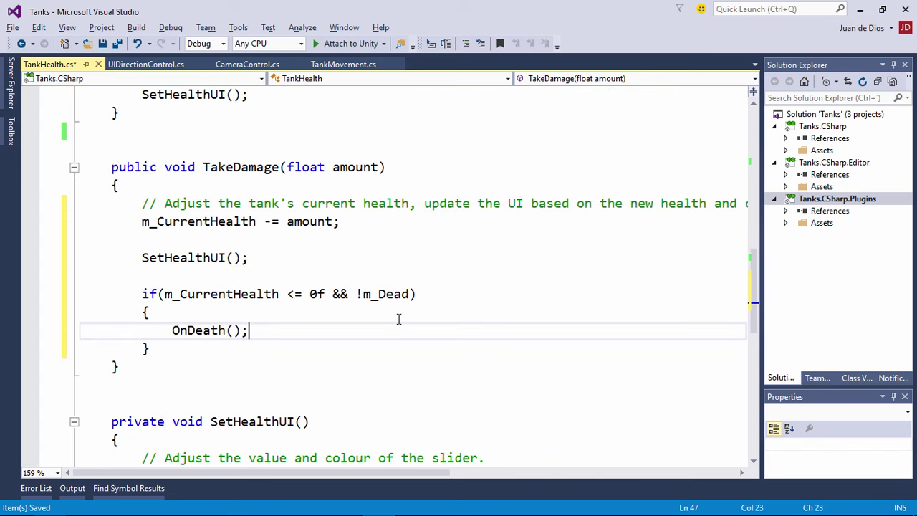
{"action": "scroll", "coordinate": [399, 319], "scroll_direction": "down", "scroll_amount": 2}
- Review SetHealthUI and the full/zero health colour and m_CurrentHealth fields
{"action": "left_click_drag", "start_coordinate": [210, 312], "coordinate": [308, 312]}
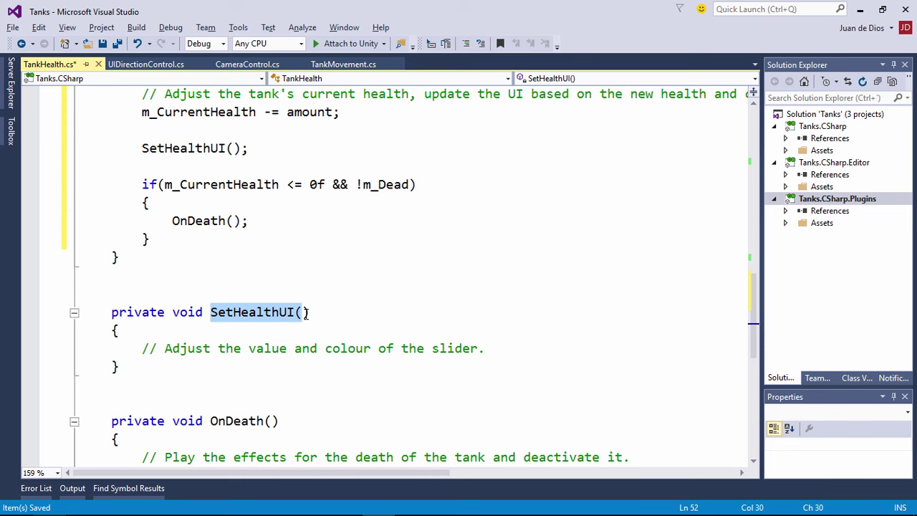
{"action": "scroll", "coordinate": [308, 312], "scroll_direction": "up", "scroll_amount": 8}
{"action": "scroll", "coordinate": [308, 301], "scroll_direction": "up", "scroll_amount": 4}
{"action": "scroll", "coordinate": [309, 285], "scroll_direction": "up", "scroll_amount": 1}
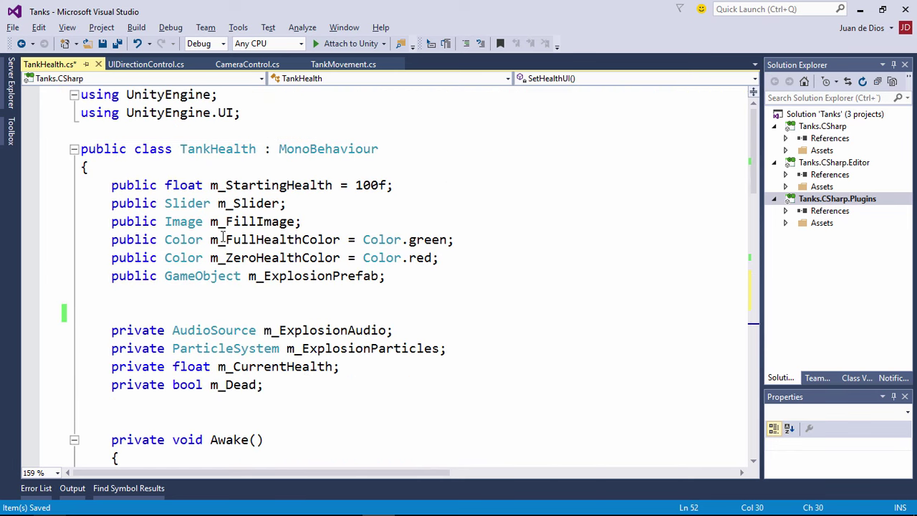
{"action": "left_click_drag", "start_coordinate": [210, 239], "coordinate": [343, 258]}
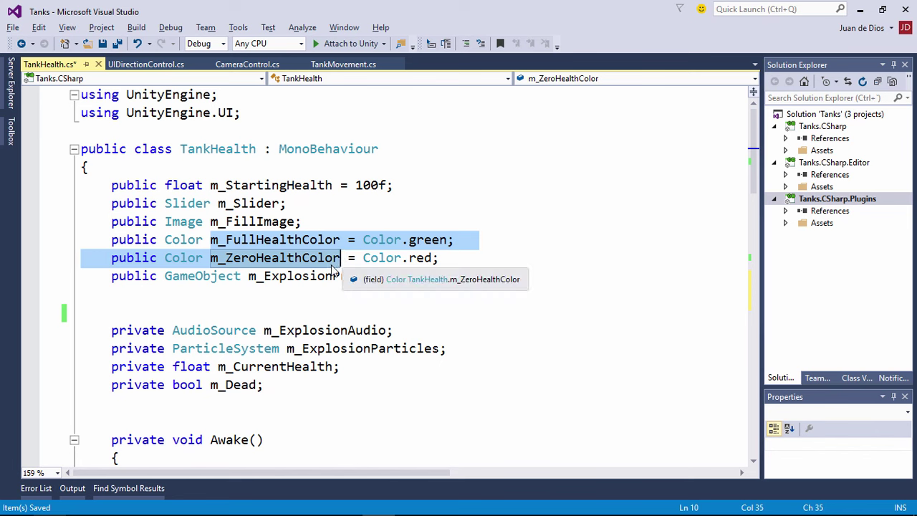
{"action": "double_click", "coordinate": [261, 369]}
- Add an empty line below the SetHealthUI slider comment
{"action": "scroll", "coordinate": [317, 344], "scroll_direction": "down", "scroll_amount": 2}
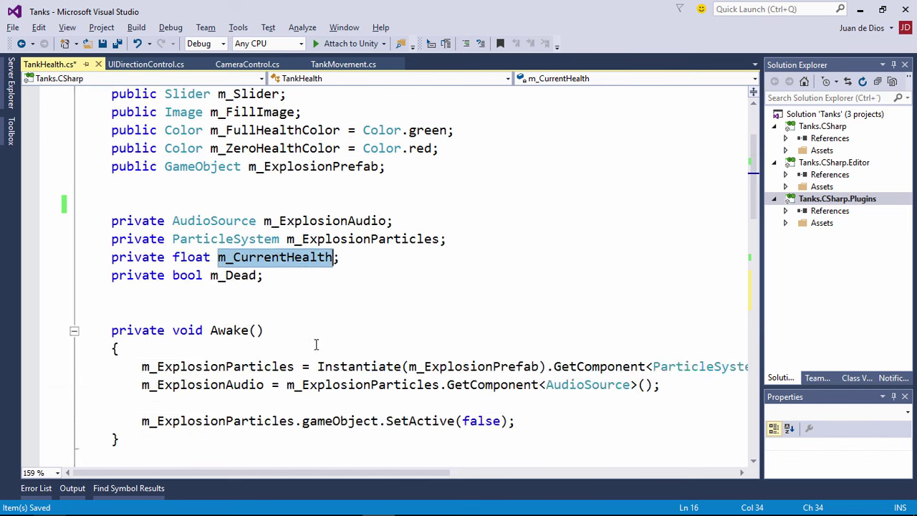
{"action": "scroll", "coordinate": [317, 343], "scroll_direction": "down", "scroll_amount": 8}
{"action": "scroll", "coordinate": [317, 344], "scroll_direction": "down", "scroll_amount": 2}
{"action": "scroll", "coordinate": [317, 343], "scroll_direction": "down", "scroll_amount": 2}
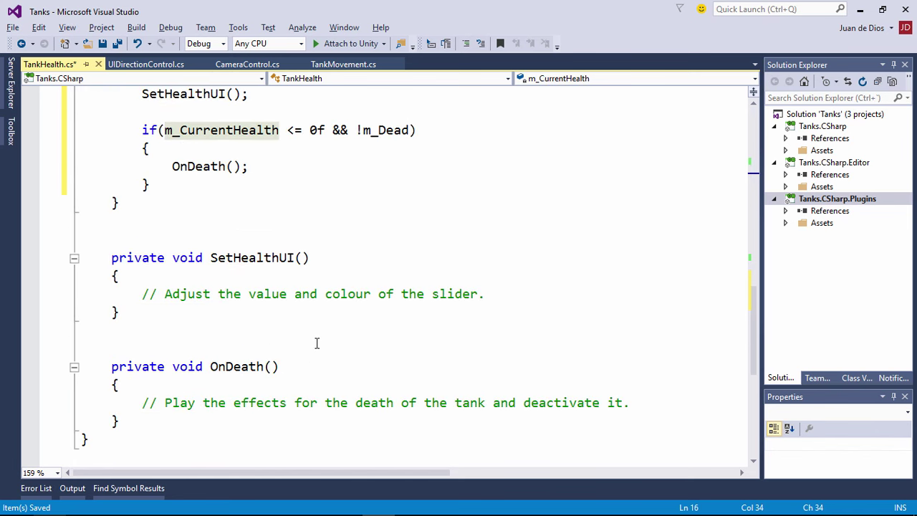
{"action": "left_click", "coordinate": [500, 294]}
{"action": "key", "text": "Return"}
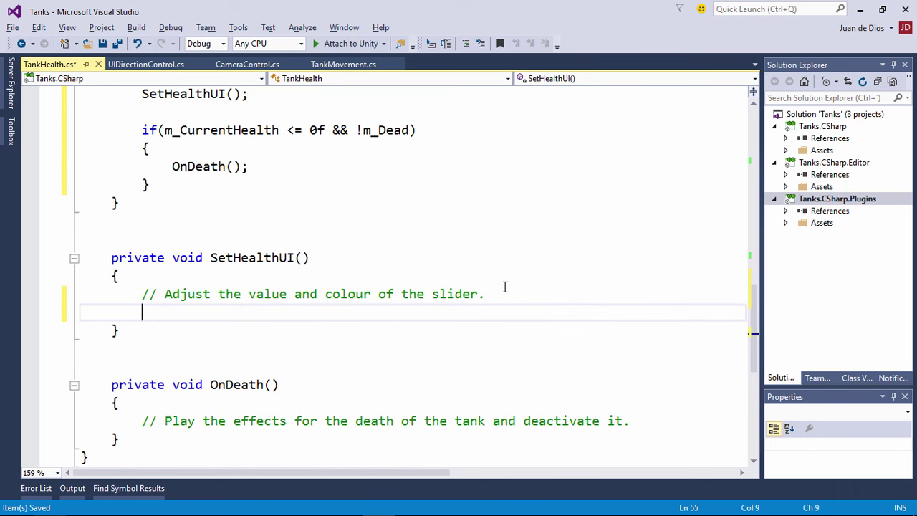
- Write m_Slider.value = m_CurrentHealth; in SetHealthUI
{"action": "type", "text": "sli"}
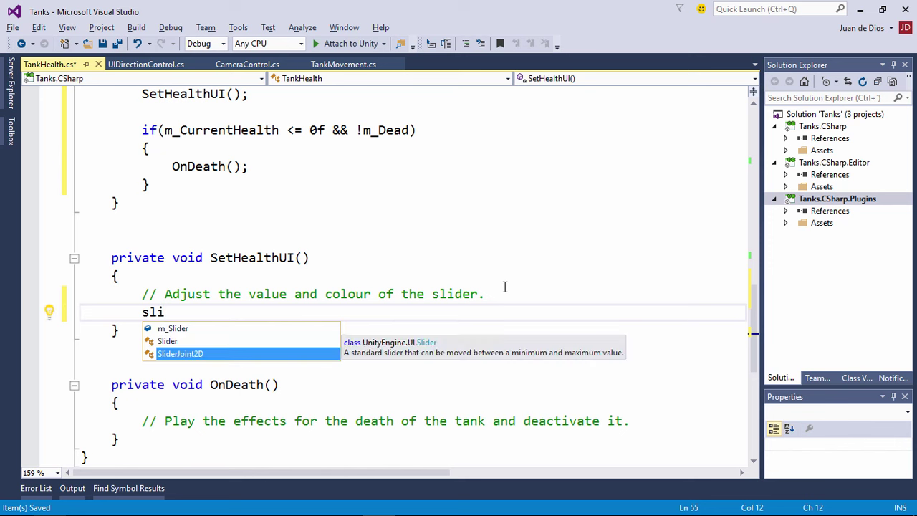
{"action": "key", "text": "Up"}
{"action": "key", "text": "Up"}
{"action": "key", "text": "Tab"}
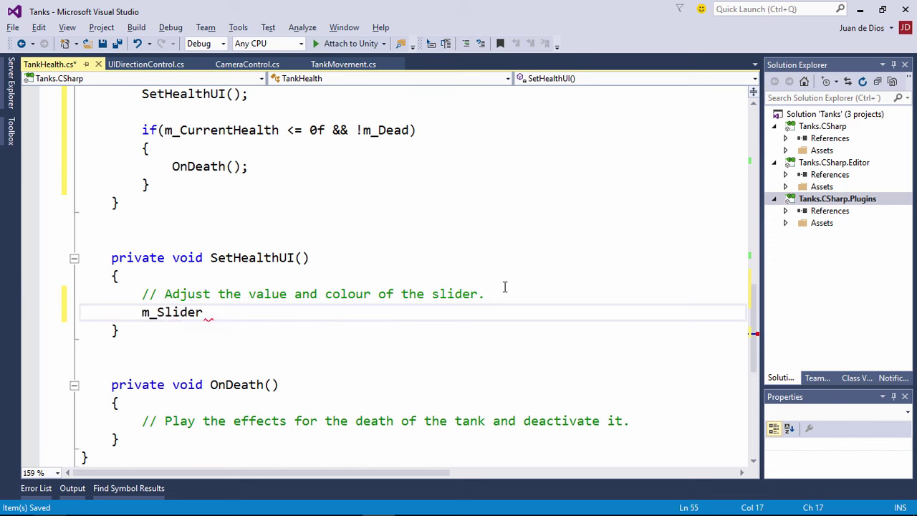
{"action": "type", "text": "."}
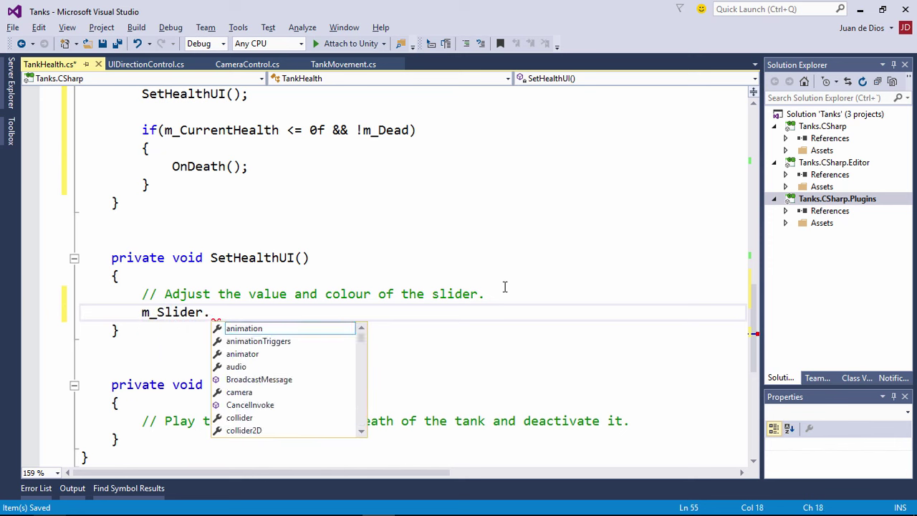
{"action": "type", "text": "va"}
{"action": "key", "text": "Tab"}
{"action": "type", "text": "= "}
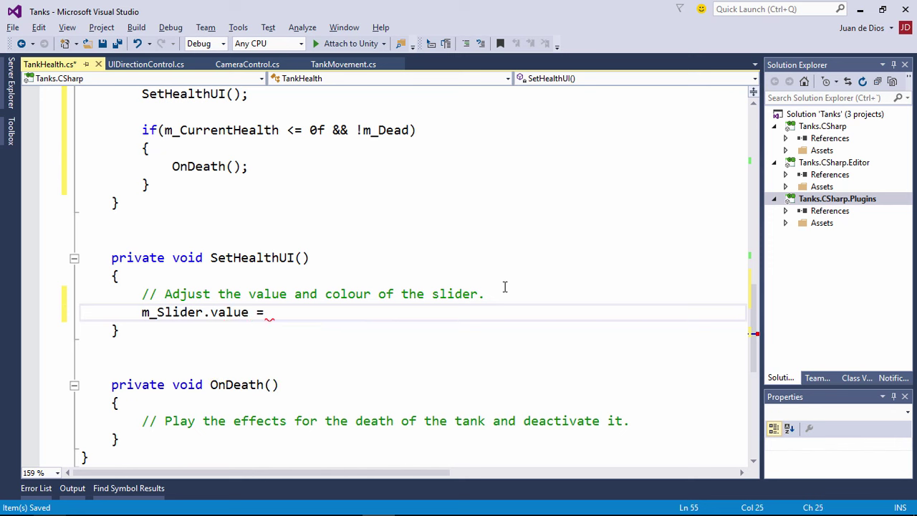
{"action": "type", "text": "curre"}
{"action": "key", "text": "Tab"}
{"action": "type", "text": ";"}
{"action": "key", "text": "Return"}
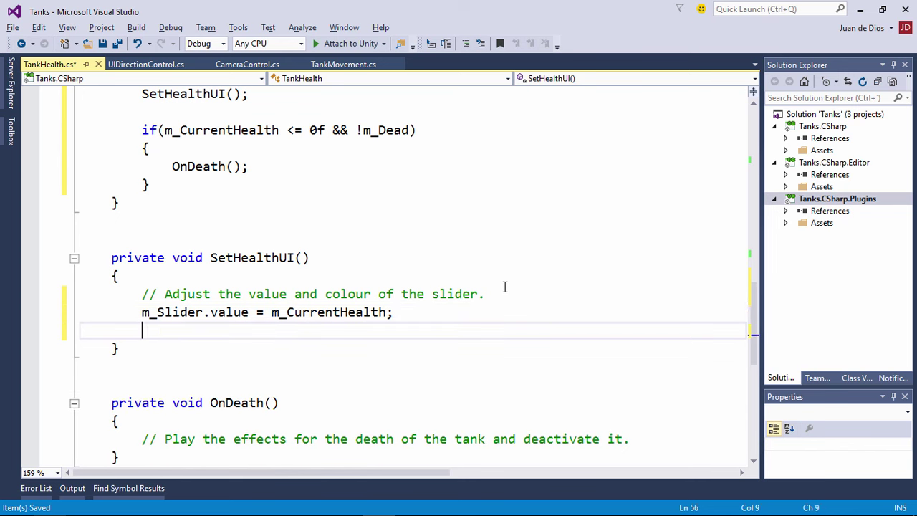
- Start m_FillImage.color = Color.Lerp(m_ZeroHealthColor, m_FullHealthColor, leaving the third argument open
{"action": "type", "text": "fi"}
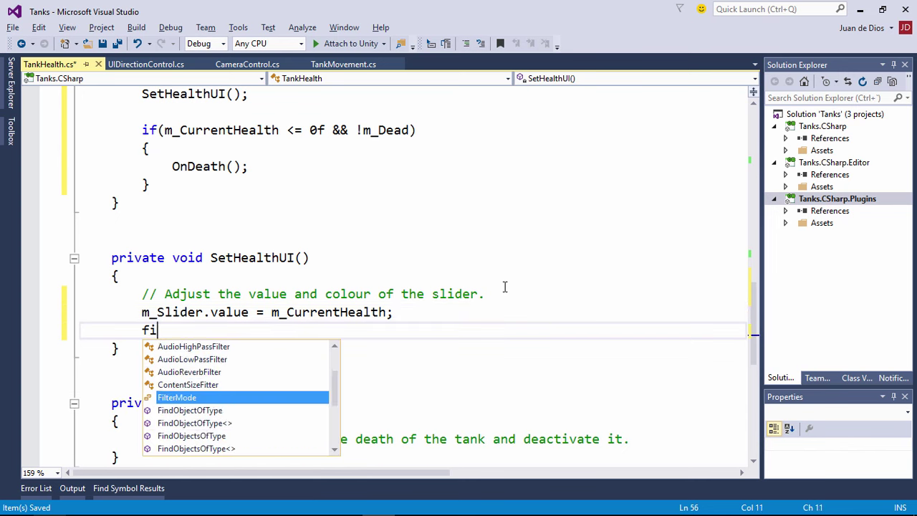
{"action": "type", "text": "ll"}
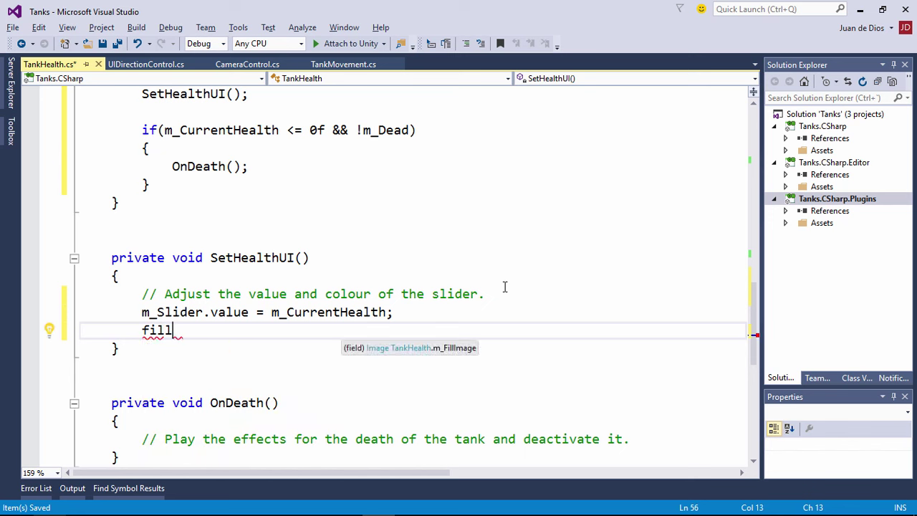
{"action": "key", "text": "Tab"}
{"action": "type", "text": ".co"}
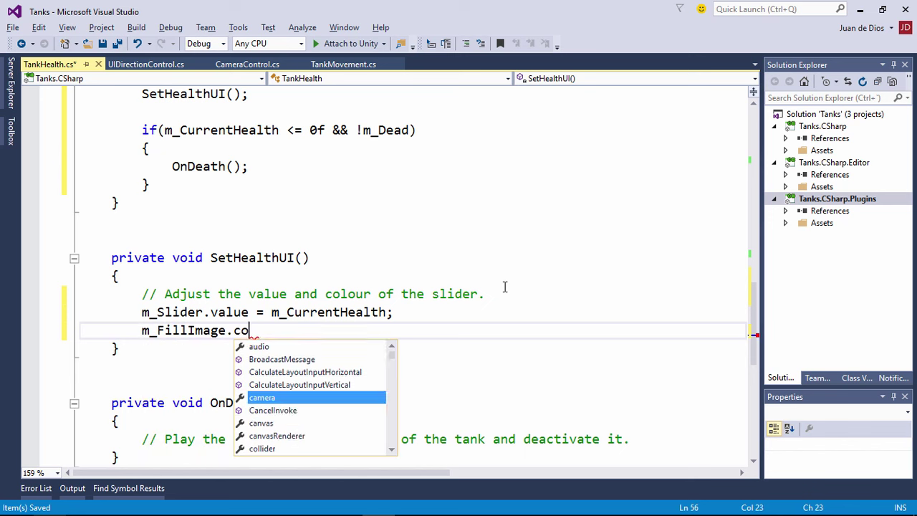
{"action": "type", "text": "l"}
{"action": "key", "text": "Down"}
{"action": "key", "text": "Down"}
{"action": "key", "text": "Tab"}
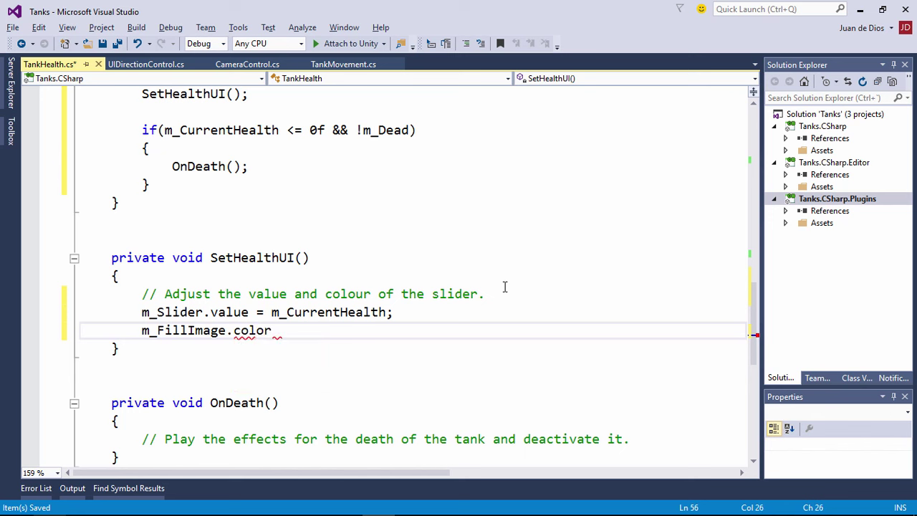
{"action": "type", "text": " ="}
{"action": "type", "text": " C"}
{"action": "type", "text": "olor.l"}
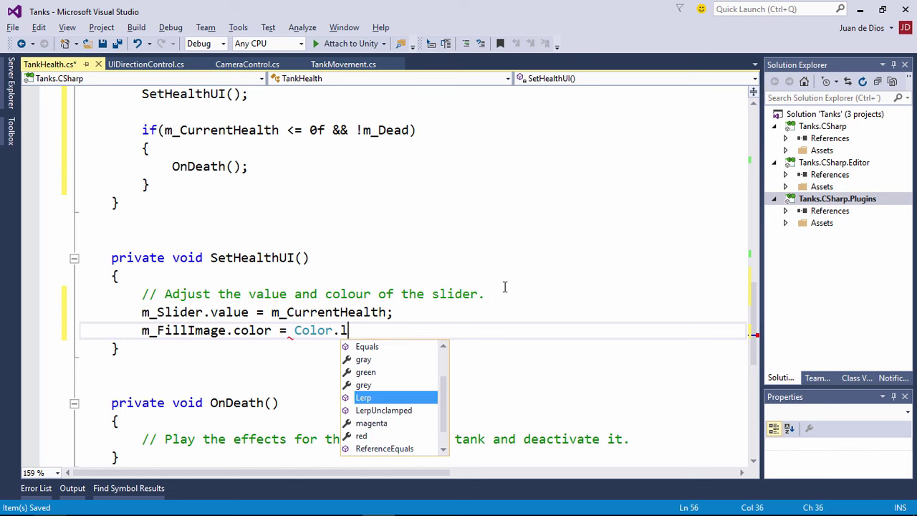
{"action": "type", "text": "er"}
{"action": "key", "text": "Tab"}
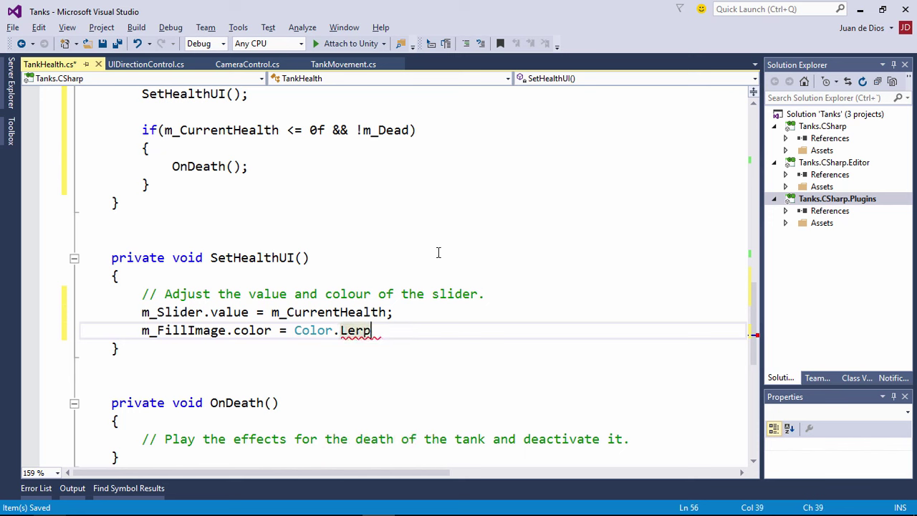
{"action": "type", "text": "("}
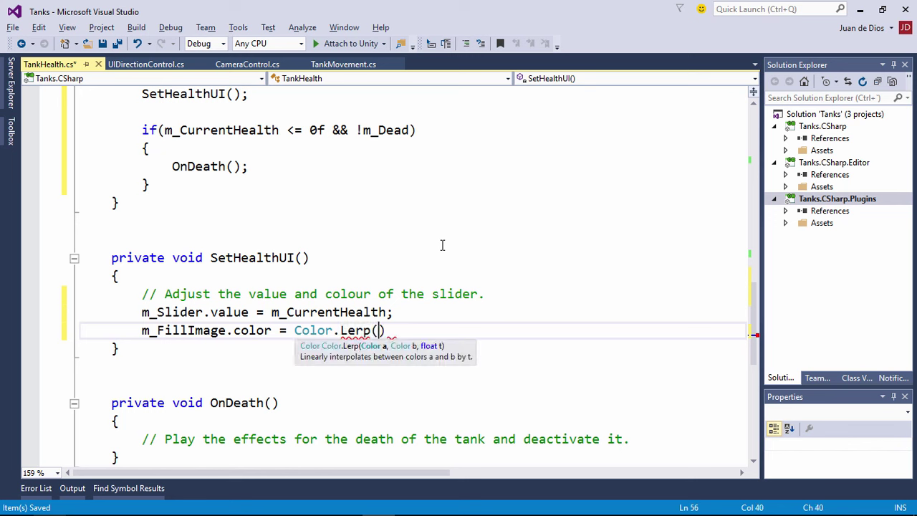
{"action": "type", "text": "zero"}
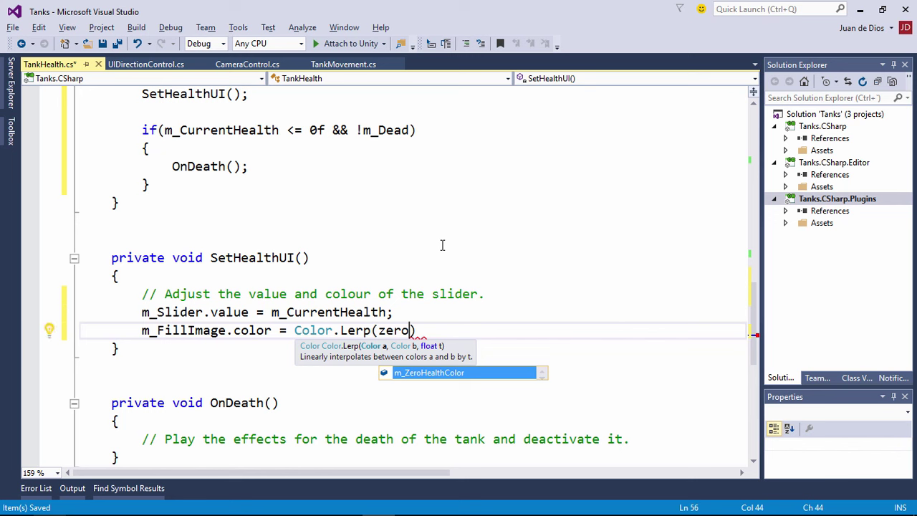
{"action": "key", "text": "Tab"}
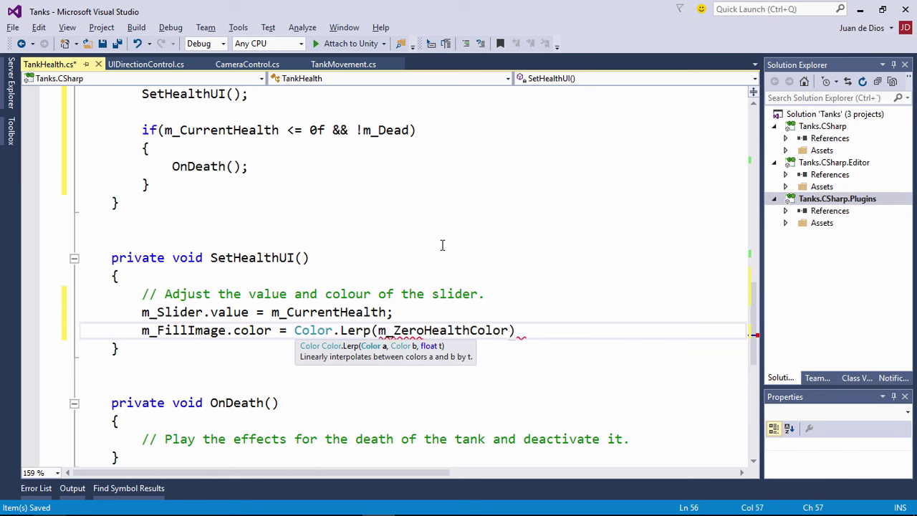
{"action": "type", "text": ", "}
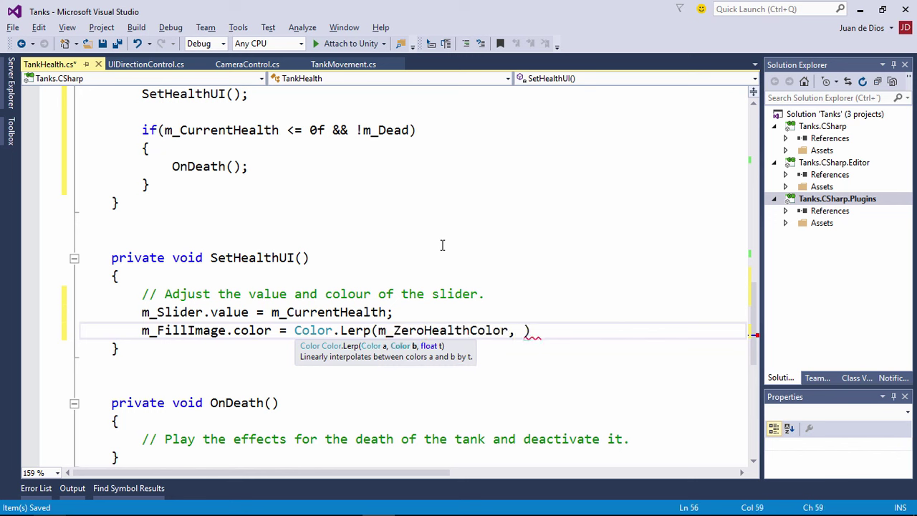
{"action": "type", "text": "full"}
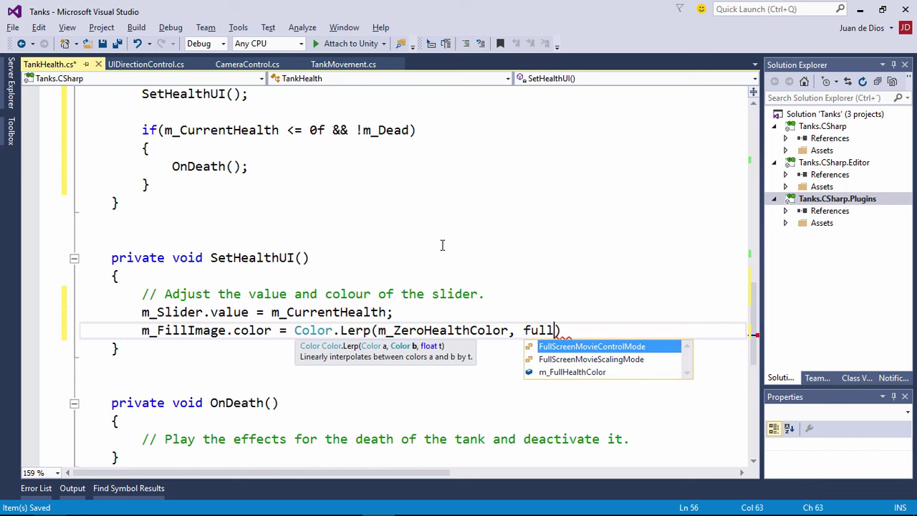
{"action": "key", "text": "Down"}
{"action": "key", "text": "Down"}
{"action": "key", "text": "Tab"}
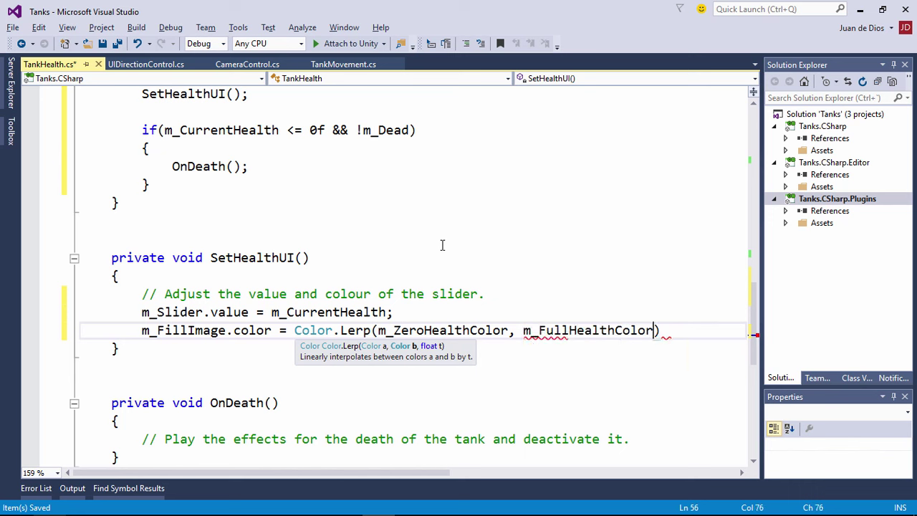
{"action": "type", "text": ","}
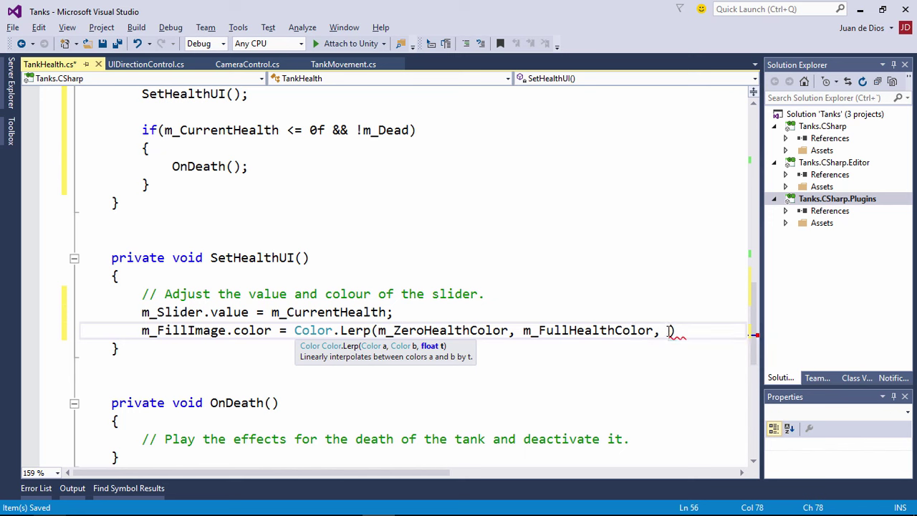
- Enter m_CurrentHealth / m_StartingHealth as Color.Lerp's third argument
{"action": "type", "text": "cur"}
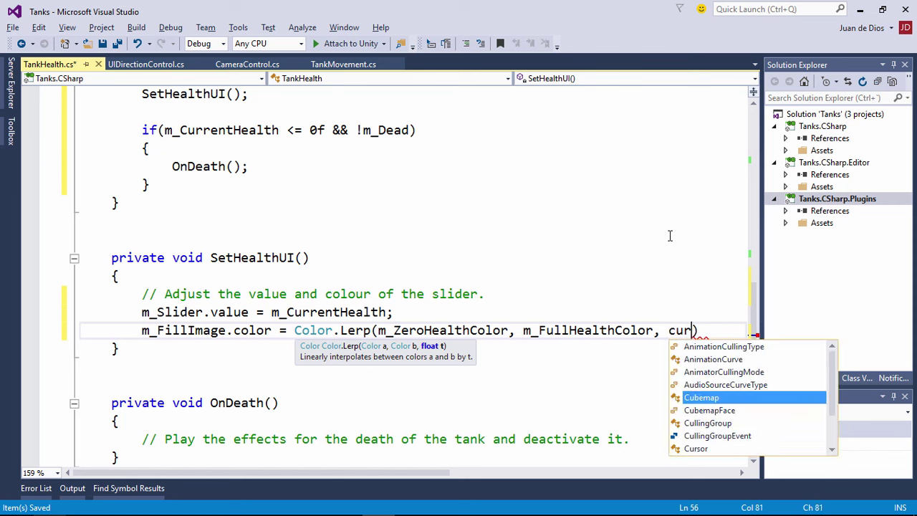
{"action": "type", "text": "ren"}
{"action": "key", "text": "Tab"}
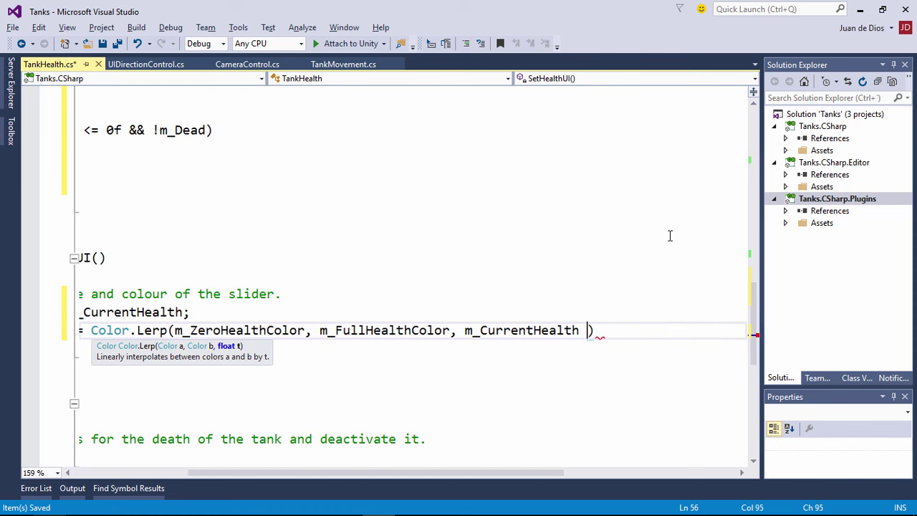
{"action": "type", "text": "/"}
{"action": "type", "text": " star"}
{"action": "key", "text": "Up"}
{"action": "key", "text": "Tab"}
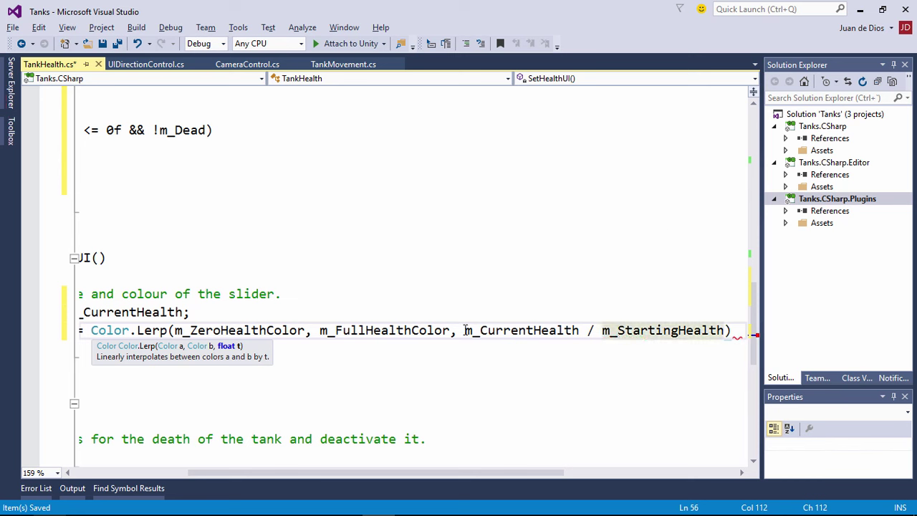
- Highlight m_CurrentHealth, m_StartingHealth and their division in the Lerp call
{"action": "left_click_drag", "start_coordinate": [466, 330], "coordinate": [580, 329]}
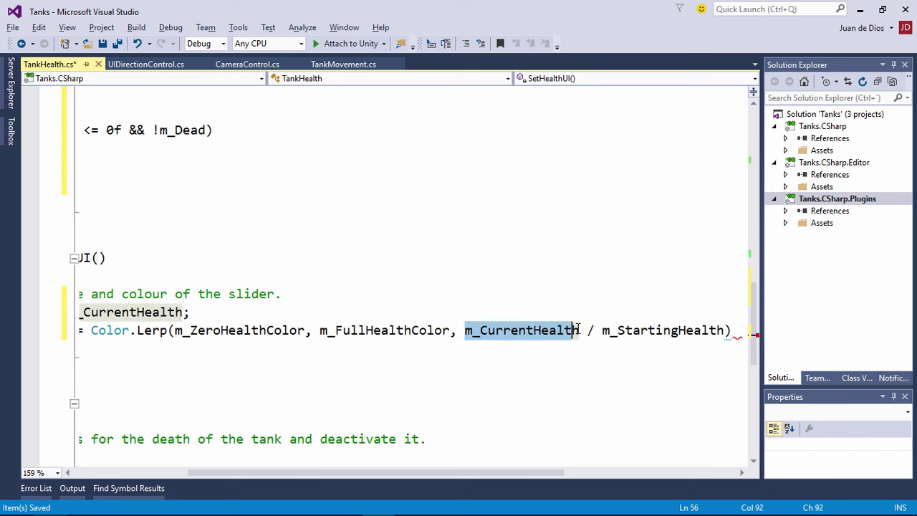
{"action": "left_click_drag", "start_coordinate": [603, 331], "coordinate": [725, 330]}
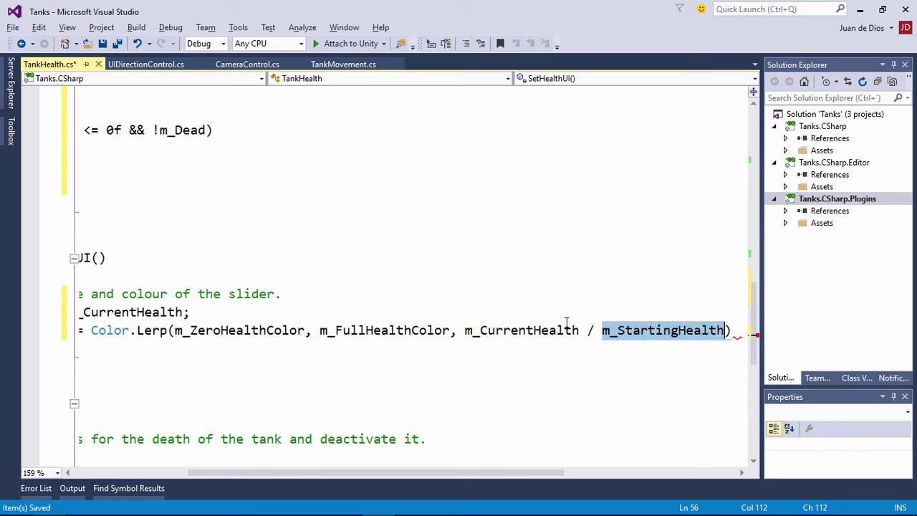
{"action": "left_click_drag", "start_coordinate": [480, 330], "coordinate": [726, 331]}
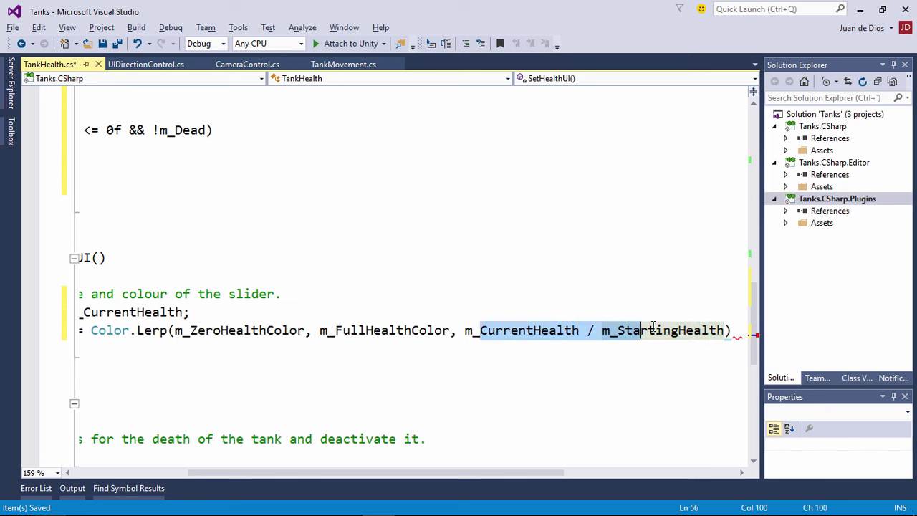
{"action": "double_click", "coordinate": [506, 329]}
{"action": "mouse_move", "coordinate": [519, 336]}
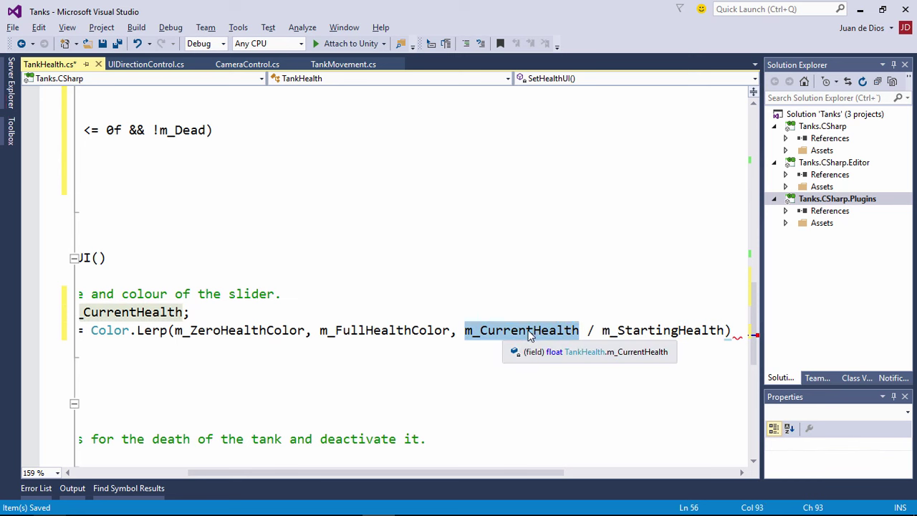
{"action": "mouse_move", "coordinate": [708, 335]}
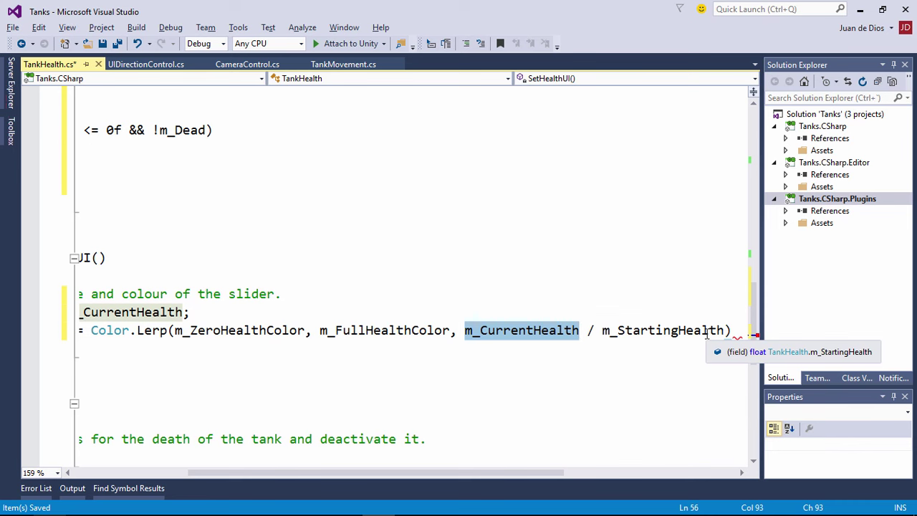
{"action": "left_click", "coordinate": [619, 343]}
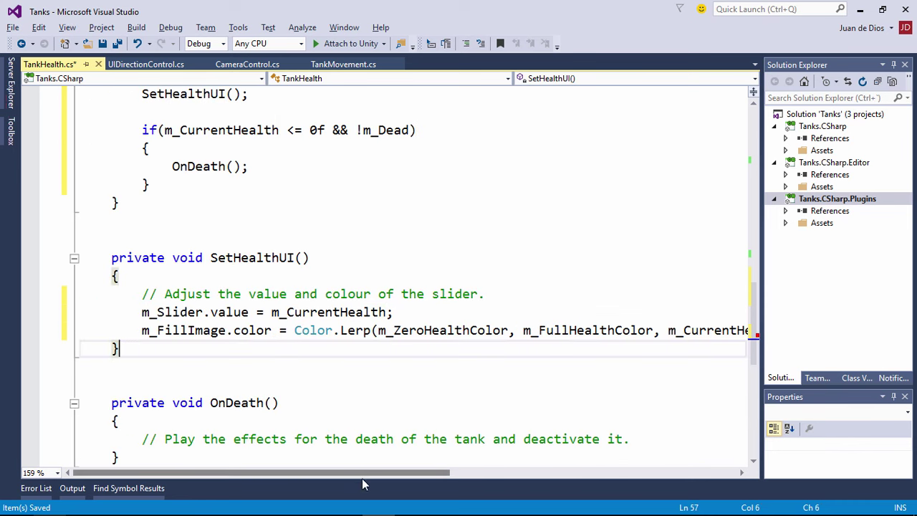
{"action": "left_click_drag", "start_coordinate": [373, 472], "coordinate": [552, 473]}
{"action": "mouse_move", "coordinate": [379, 330]}
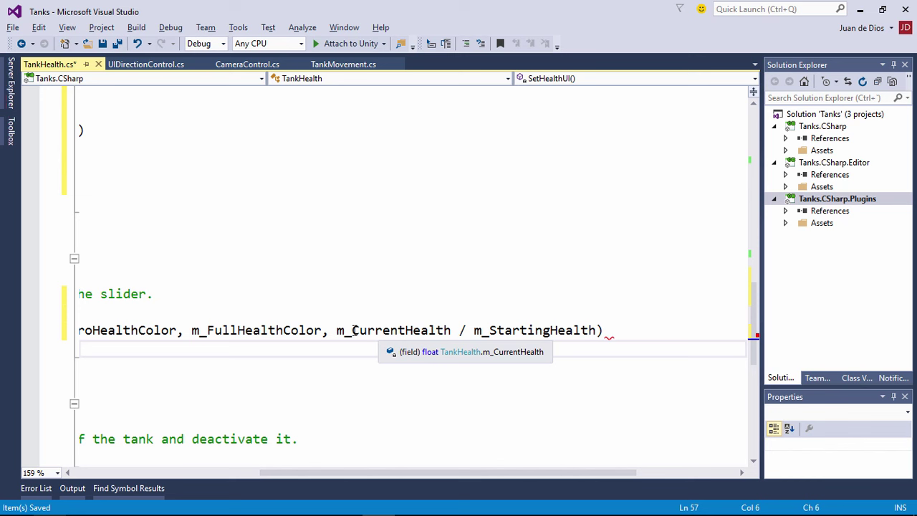
{"action": "left_click_drag", "start_coordinate": [352, 329], "coordinate": [597, 329]}
{"action": "mouse_move", "coordinate": [537, 329]}
{"action": "left_mouse_down"}
{"action": "mouse_move", "coordinate": [336, 330]}
{"action": "mouse_move", "coordinate": [606, 330]}
{"action": "left_mouse_up"}
- End the Color.Lerp line with a semicolon
{"action": "left_click", "coordinate": [610, 331]}
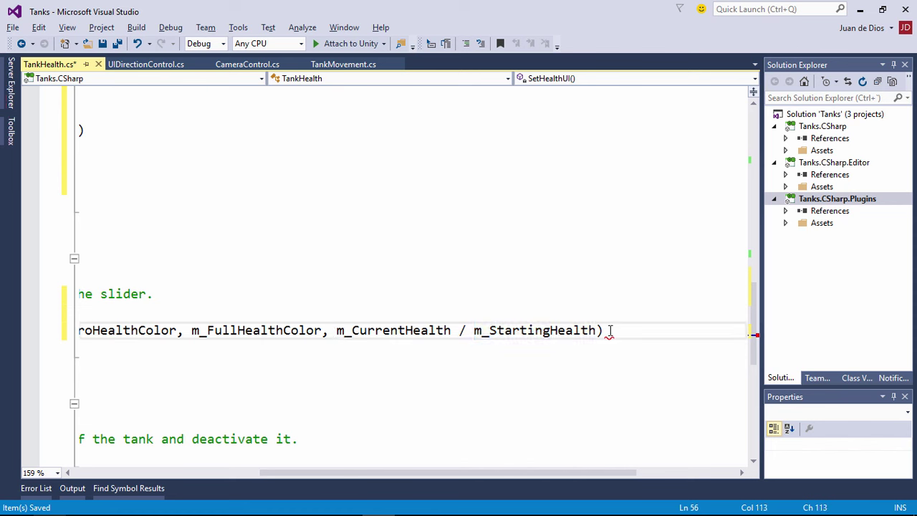
{"action": "type", "text": ";"}
{"action": "key", "text": "Home"}
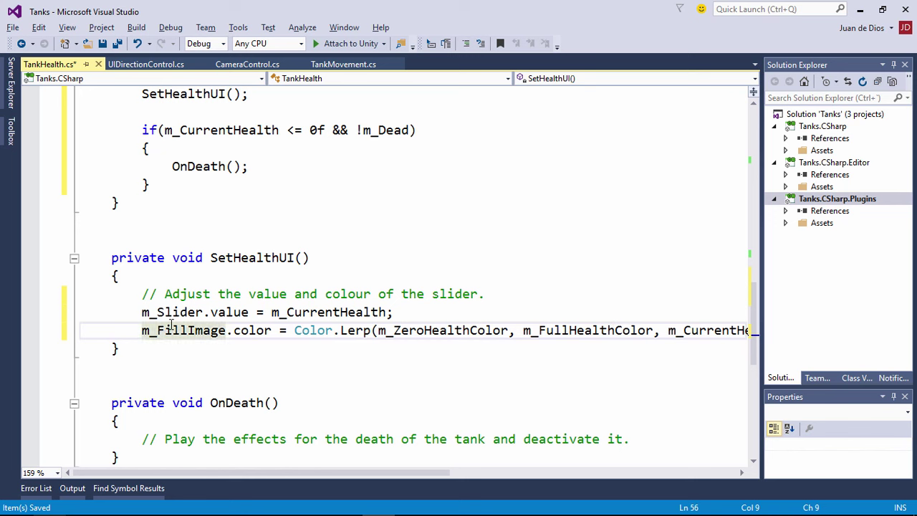
{"action": "mouse_move", "coordinate": [356, 330]}
{"action": "mouse_move", "coordinate": [218, 333]}
{"action": "scroll", "coordinate": [182, 283], "scroll_direction": "down", "scroll_amount": 2}
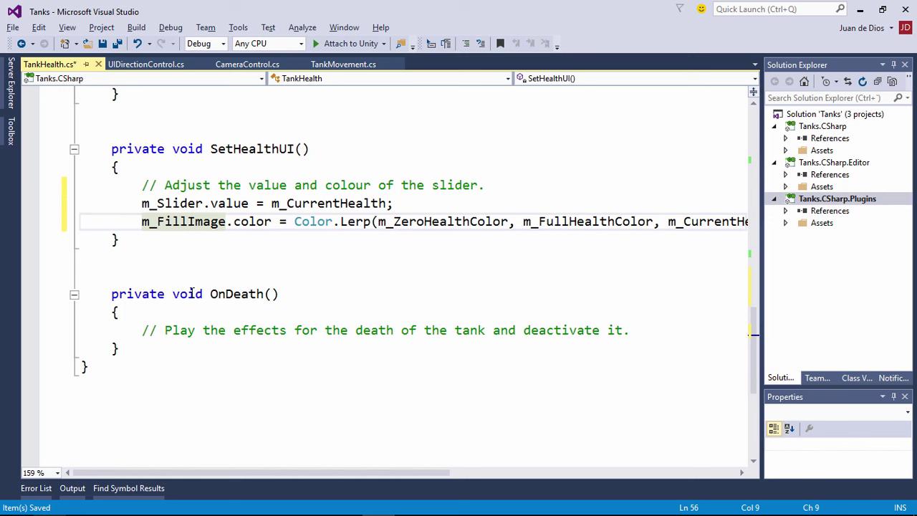
- Add m_Dead = true; beneath the OnDeath comment, followed by a blank line
{"action": "left_click", "coordinate": [636, 335]}
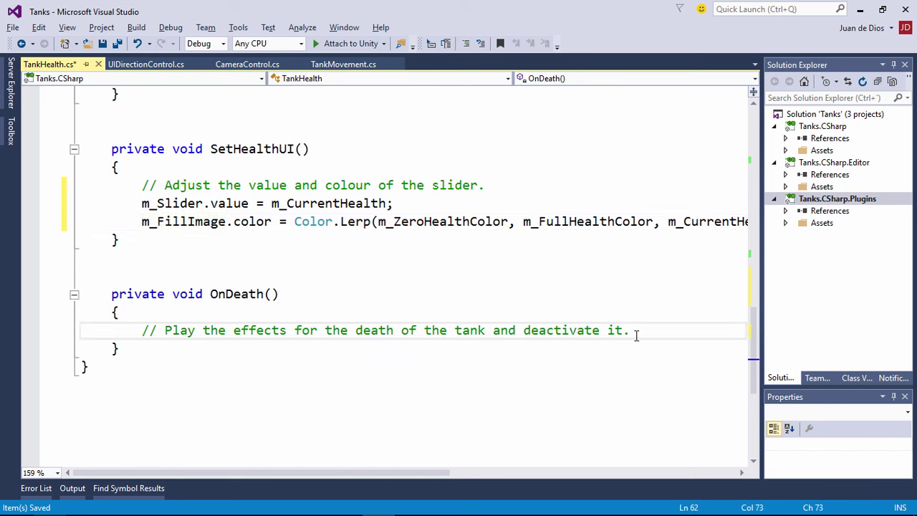
{"action": "key", "text": "Return"}
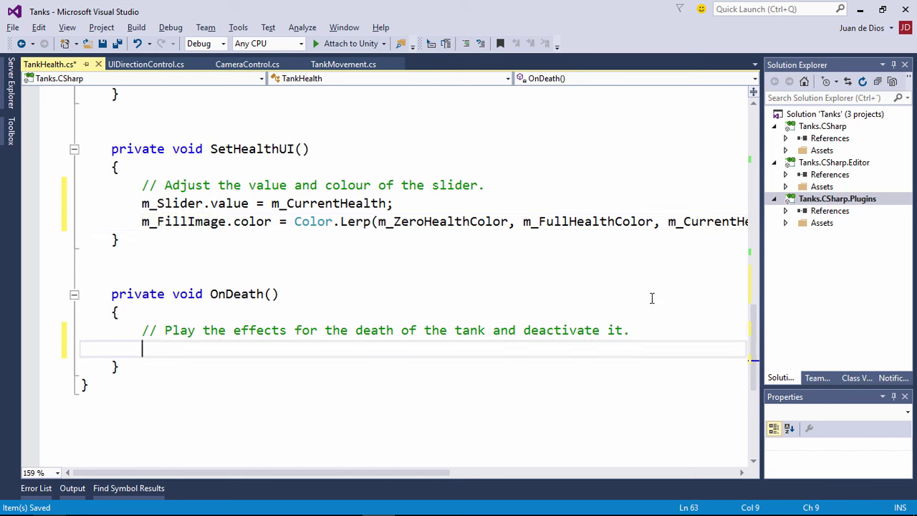
{"action": "type", "text": "dea"}
{"action": "key", "text": "Tab"}
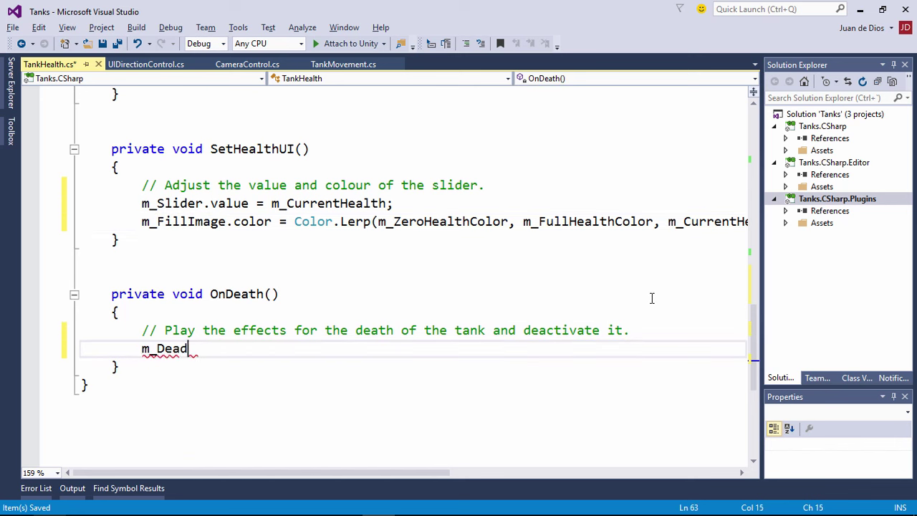
{"action": "type", "text": " = true;"}
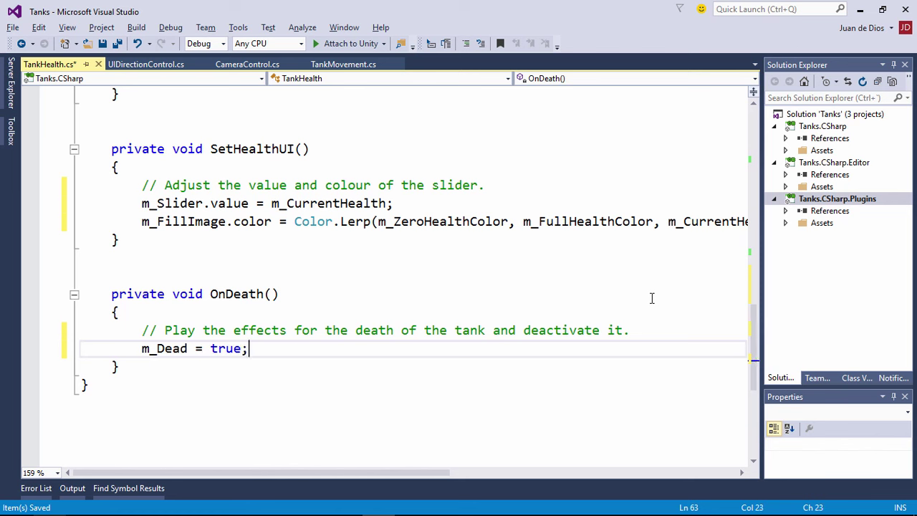
{"action": "key", "text": "Return"}
{"action": "key", "text": "Return"}
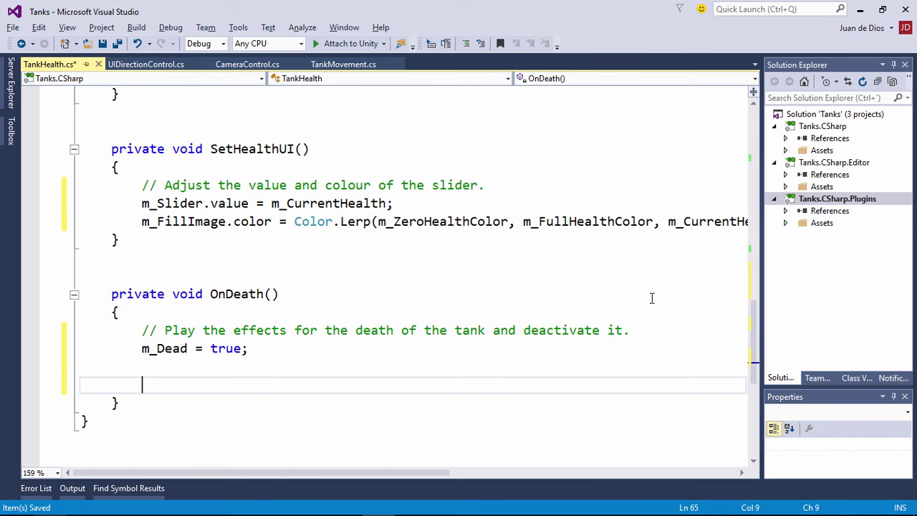
- Review the Instantiate call in Awake and the uses of m_ExplosionParticles
{"action": "scroll", "coordinate": [540, 303], "scroll_direction": "up", "scroll_amount": 1}
{"action": "scroll", "coordinate": [528, 303], "scroll_direction": "up", "scroll_amount": 5}
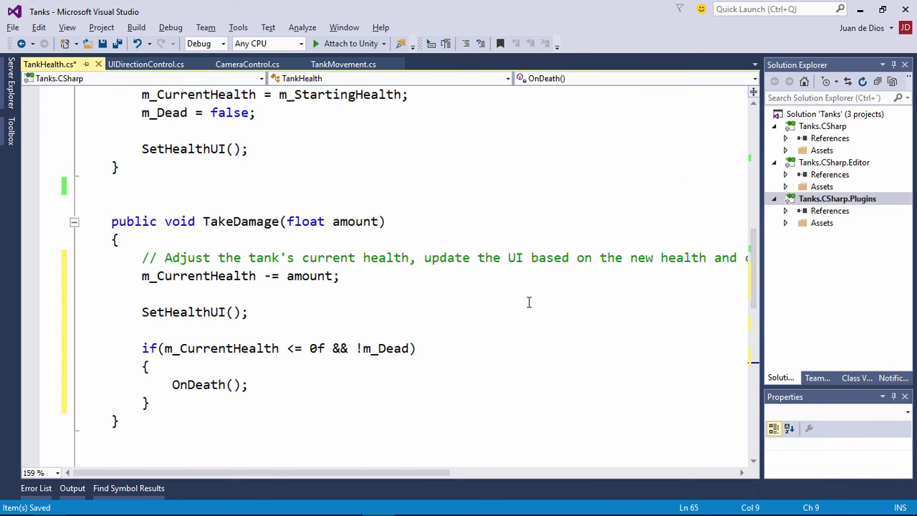
{"action": "scroll", "coordinate": [528, 303], "scroll_direction": "up", "scroll_amount": 3}
{"action": "scroll", "coordinate": [516, 297], "scroll_direction": "up", "scroll_amount": 3}
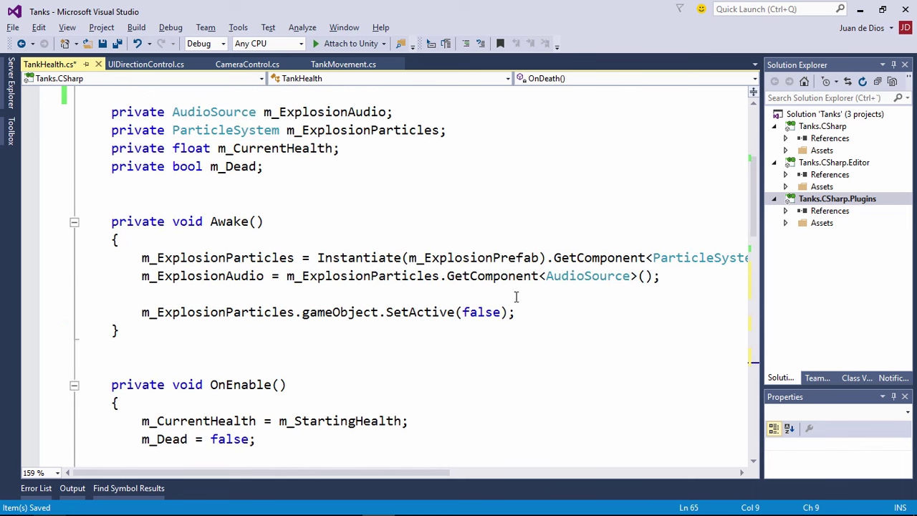
{"action": "left_click", "coordinate": [332, 259]}
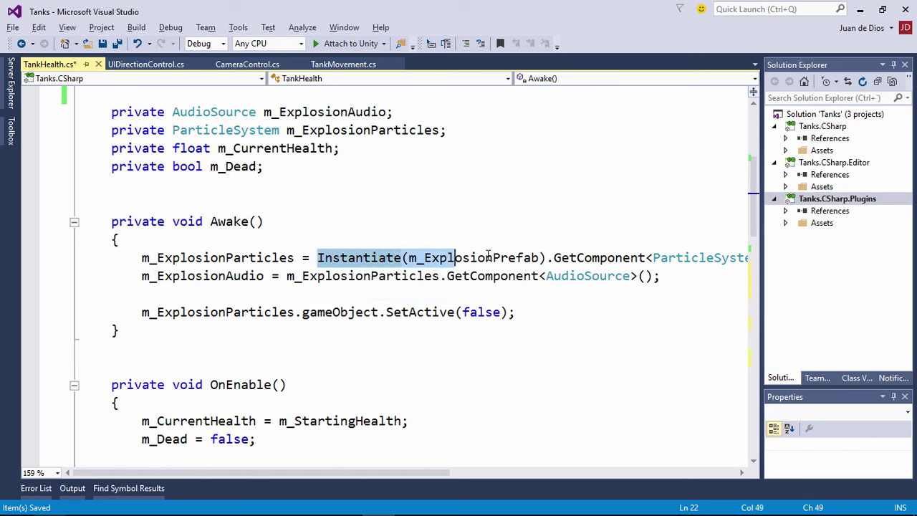
{"action": "left_click_drag", "start_coordinate": [318, 258], "coordinate": [538, 258]}
{"action": "double_click", "coordinate": [237, 260]}
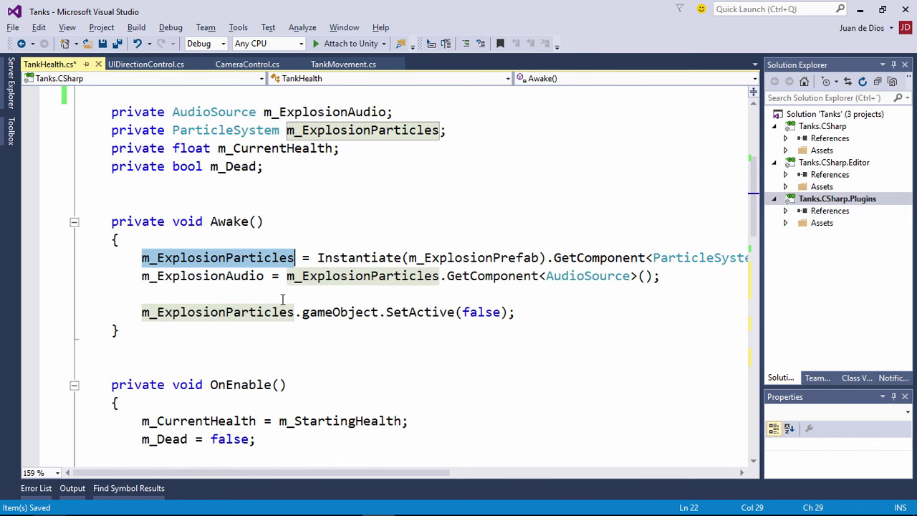
{"action": "scroll", "coordinate": [281, 301], "scroll_direction": "down", "scroll_amount": 6}
{"action": "scroll", "coordinate": [281, 300], "scroll_direction": "down", "scroll_amount": 3}
{"action": "scroll", "coordinate": [282, 301], "scroll_direction": "down", "scroll_amount": 2}
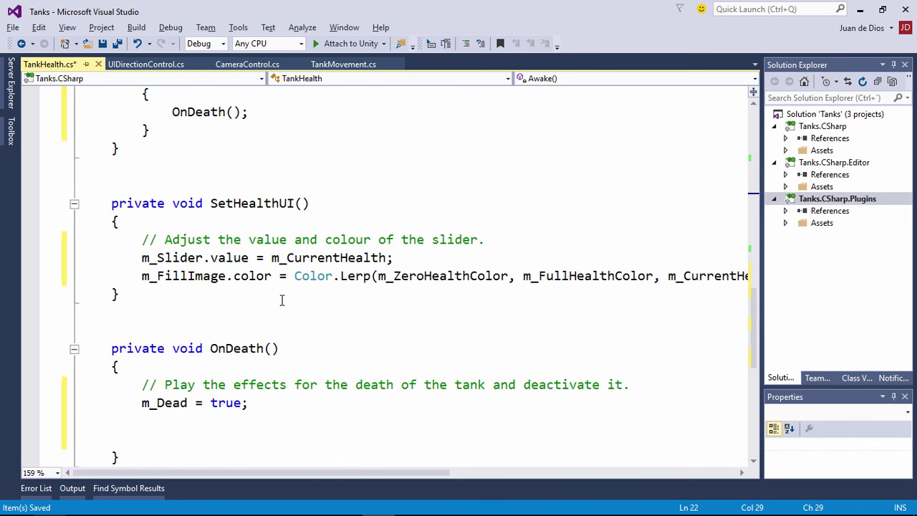
{"action": "scroll", "coordinate": [282, 300], "scroll_direction": "down", "scroll_amount": 1}
- Begin OnDeath's empty line with m_ExplosionParticles.transform.position using IntelliSense
{"action": "left_click", "coordinate": [149, 383]}
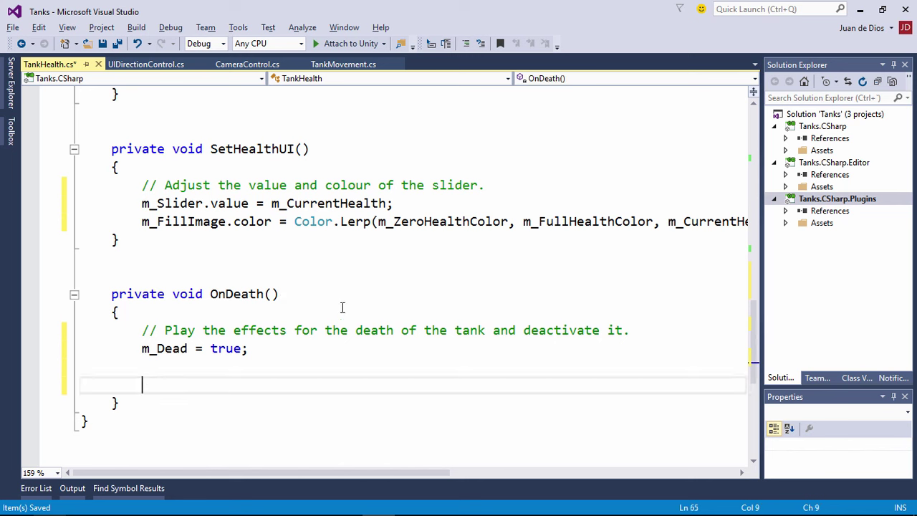
{"action": "type", "text": "ex"}
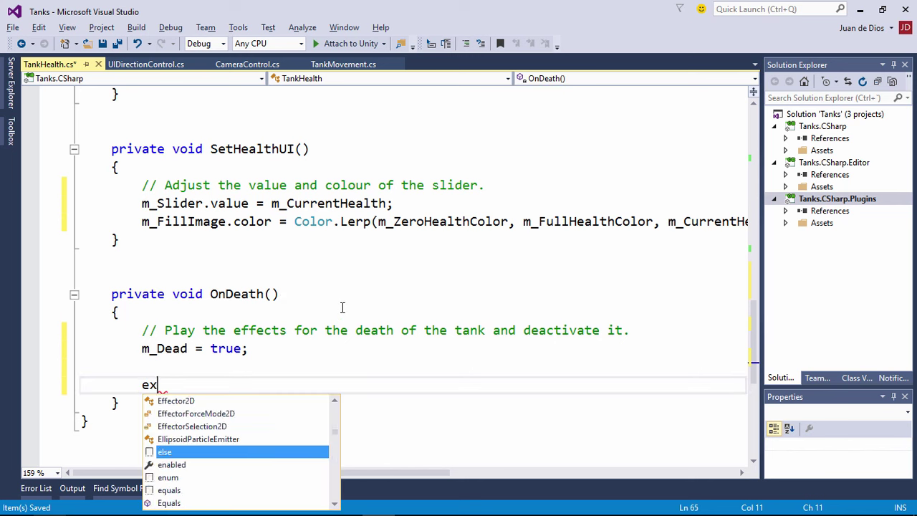
{"action": "type", "text": "p"}
{"action": "key", "text": "Down"}
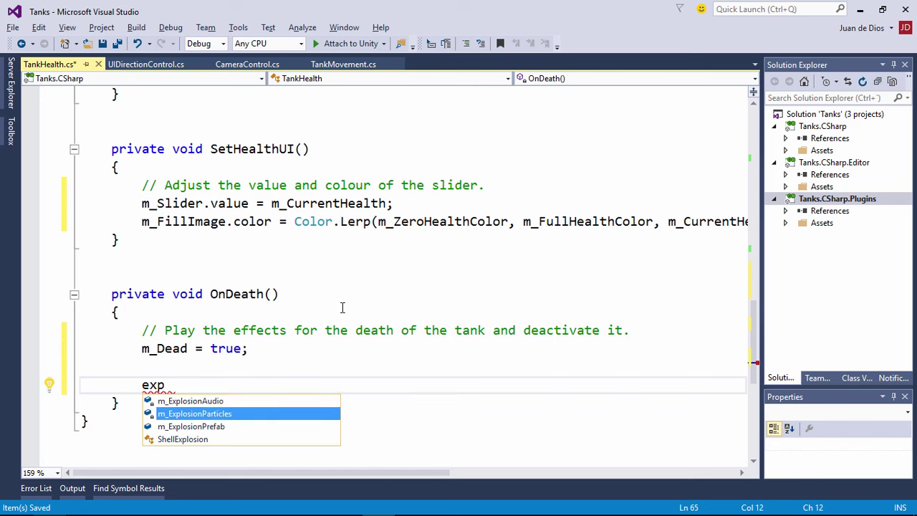
{"action": "key", "text": "Tab"}
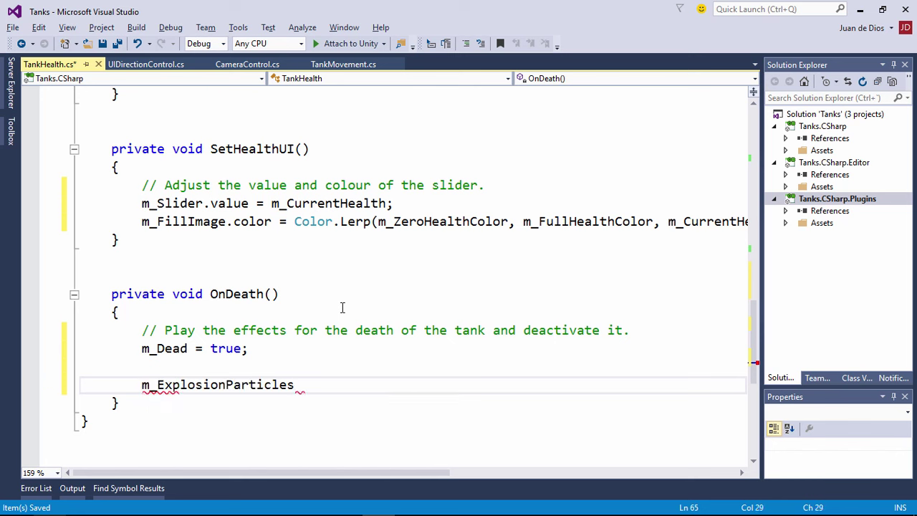
{"action": "type", "text": ".tr"}
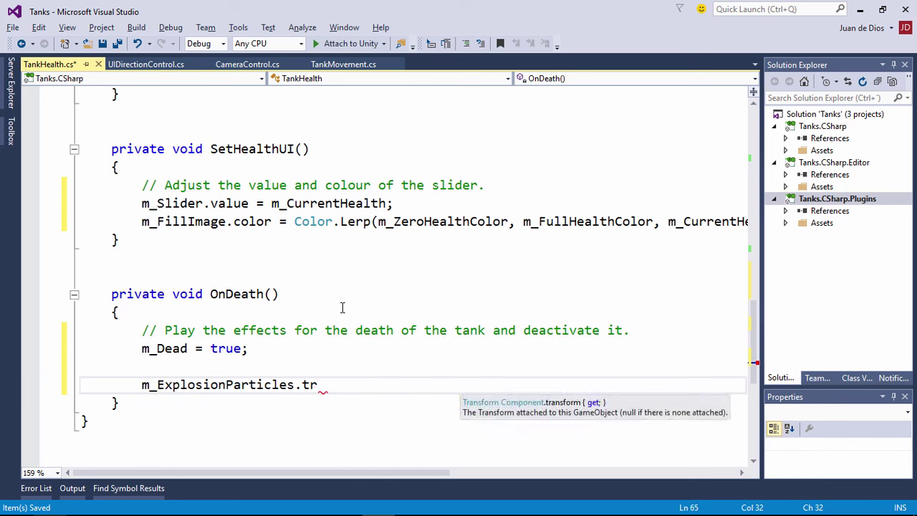
{"action": "key", "text": "Tab"}
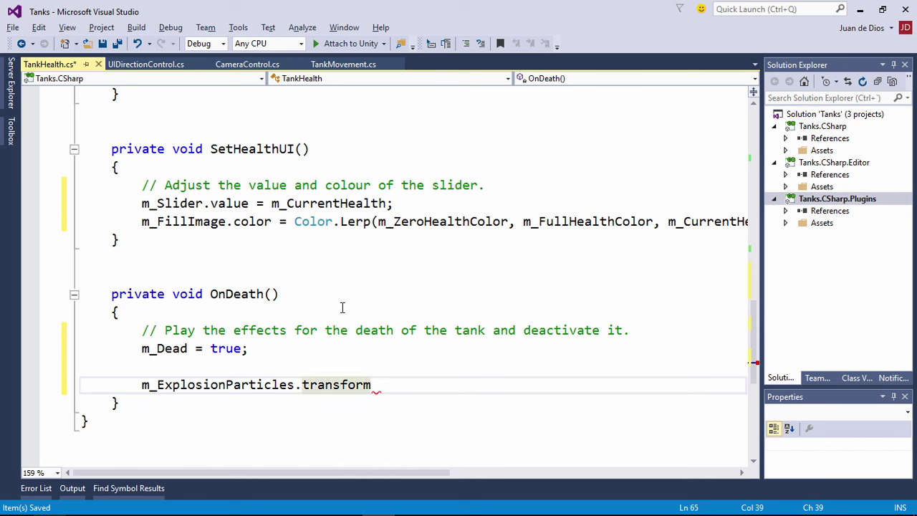
{"action": "type", "text": ".po"}
{"action": "key", "text": "Tab"}
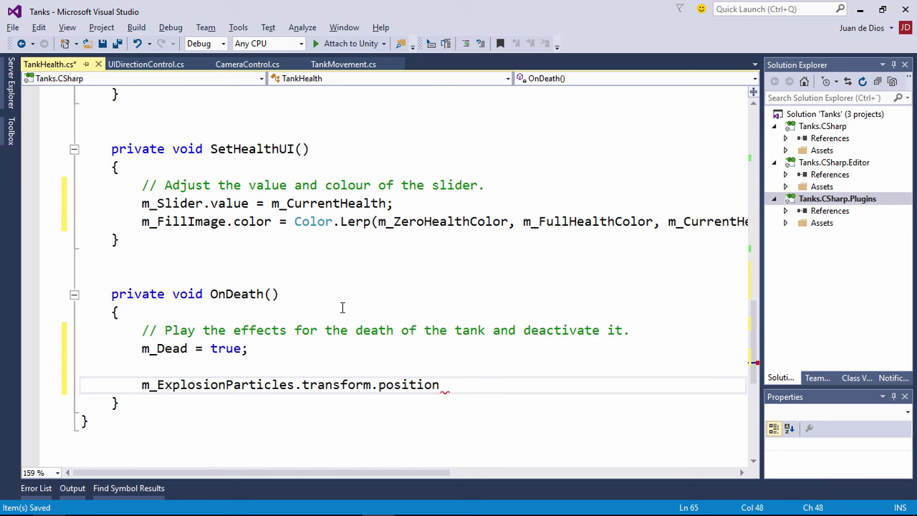
- Assign it transform.position; so the explosion moves to the tank, then start a new line
{"action": "type", "text": "= tru"}
{"action": "key", "text": "BackSpace"}
{"action": "type", "text": "a"}
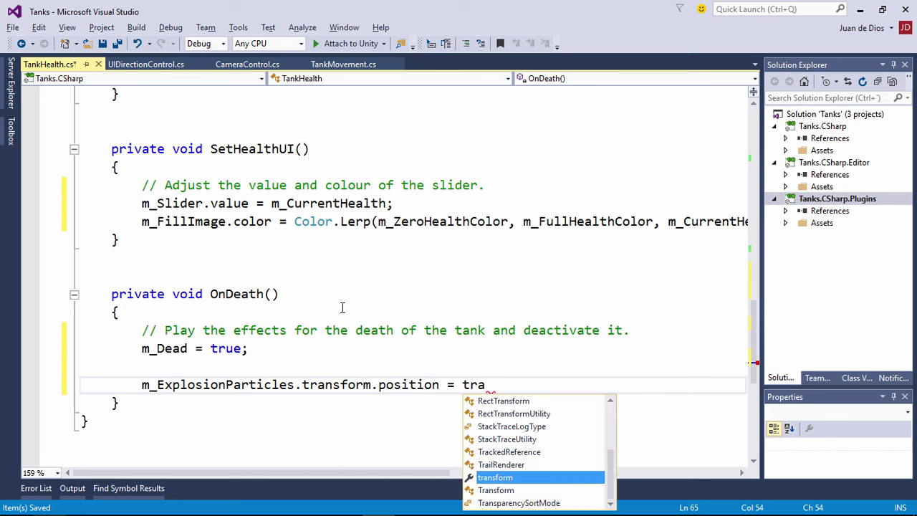
{"action": "key", "text": "Tab"}
{"action": "type", "text": ".pos"}
{"action": "key", "text": "Tab"}
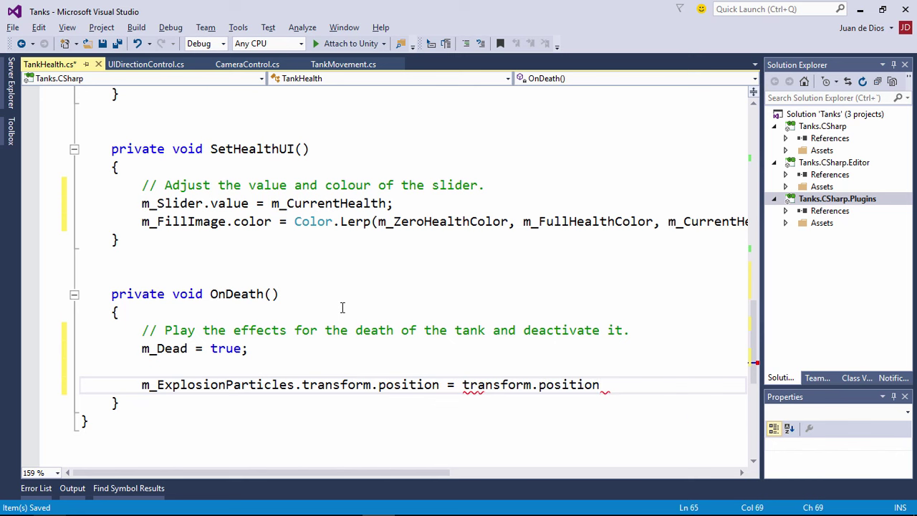
{"action": "type", "text": ";"}
{"action": "key", "text": "Return"}
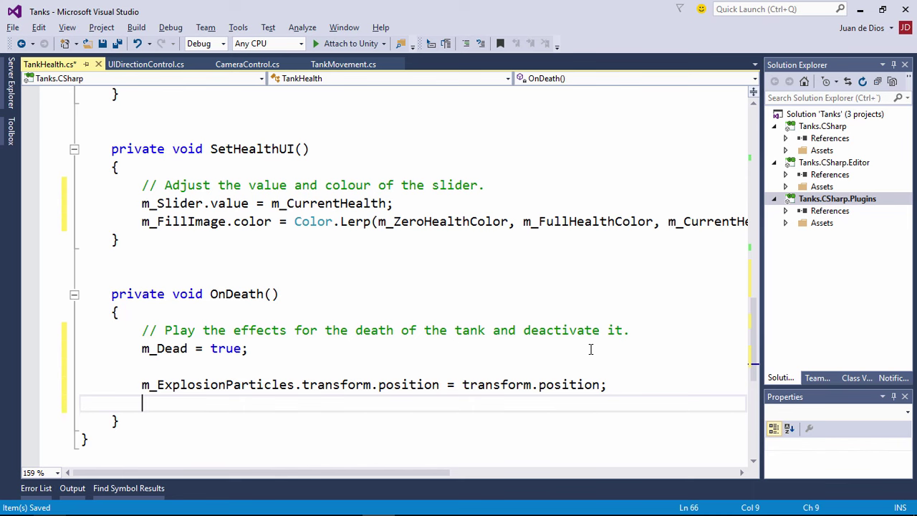
- Add m_ExplosionParticles.gameObject.SetActive(true); to OnDeath, based on the SetActive line in Awake
{"action": "scroll", "coordinate": [681, 248], "scroll_direction": "up", "scroll_amount": 4}
{"action": "scroll", "coordinate": [700, 225], "scroll_direction": "up", "scroll_amount": 7}
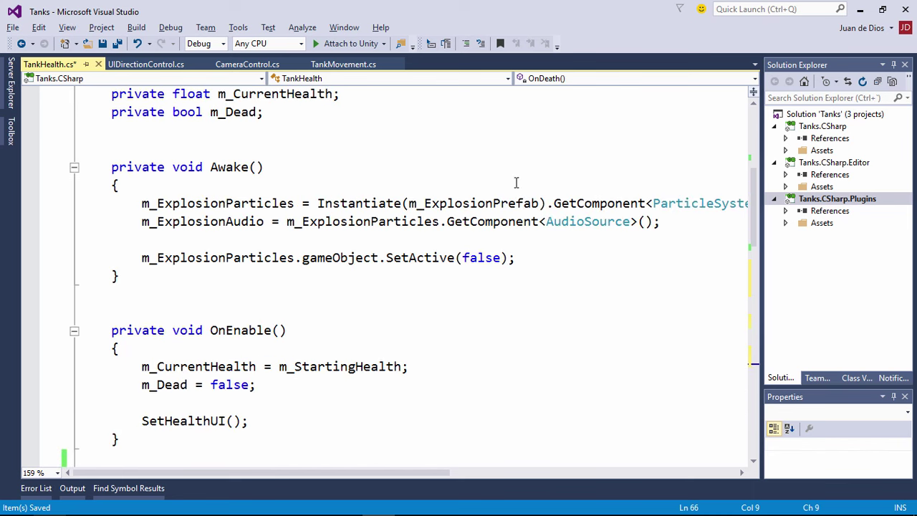
{"action": "left_click_drag", "start_coordinate": [318, 202], "coordinate": [539, 203]}
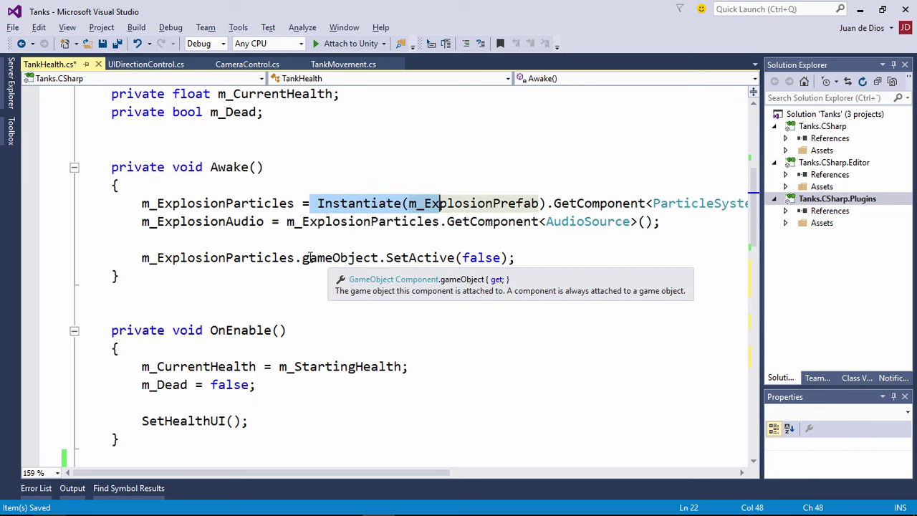
{"action": "left_click_drag", "start_coordinate": [303, 258], "coordinate": [516, 258]}
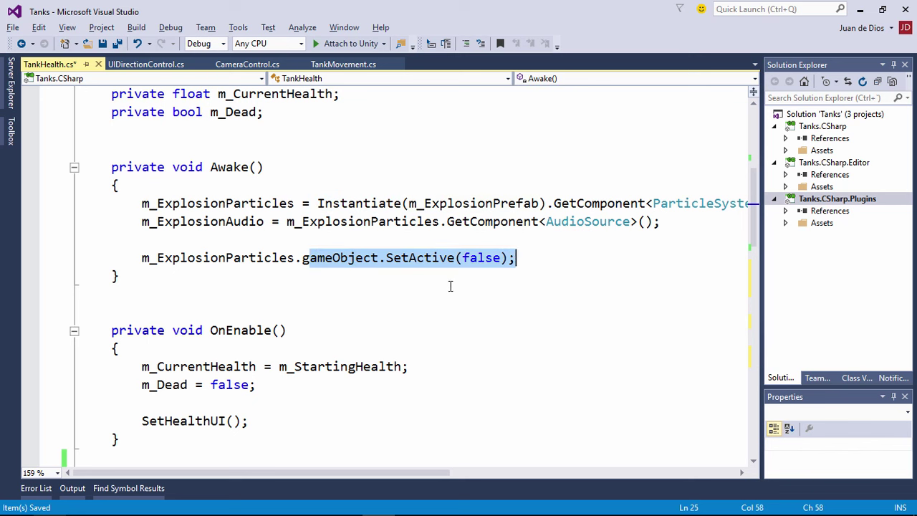
{"action": "left_click", "coordinate": [542, 256]}
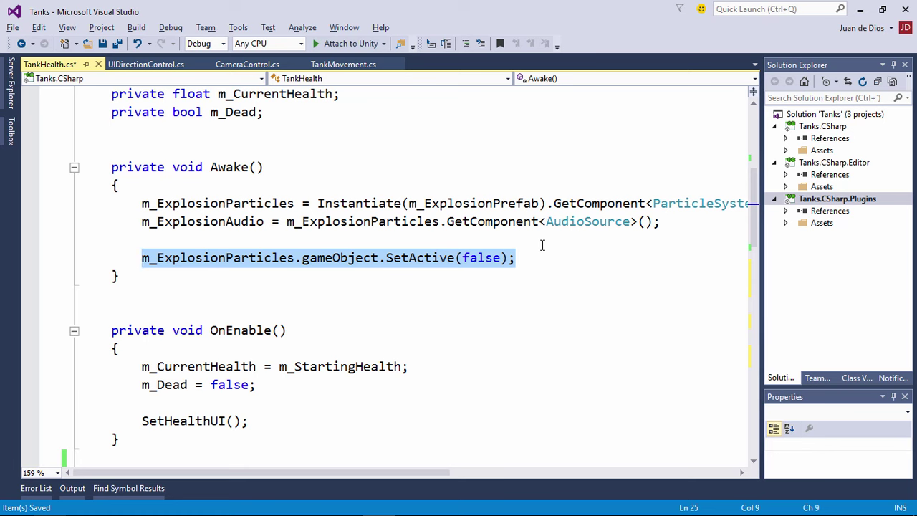
{"action": "scroll", "coordinate": [495, 256], "scroll_direction": "down", "scroll_amount": 6}
{"action": "scroll", "coordinate": [495, 256], "scroll_direction": "down", "scroll_amount": 4}
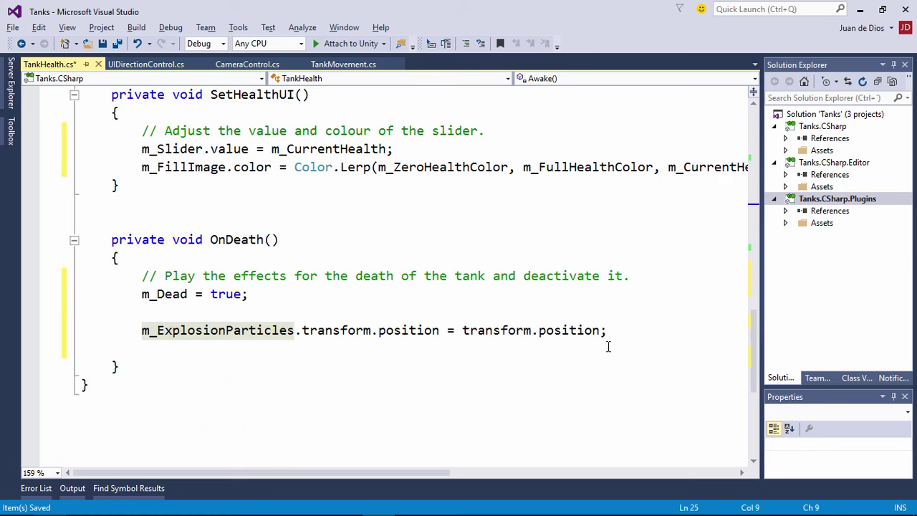
{"action": "left_click", "coordinate": [580, 336]}
{"action": "key", "text": "End"}
{"action": "key", "text": "Return"}
{"action": "type", "text": "m_ExplosionParticles.gameObject.SetActive(false);"}
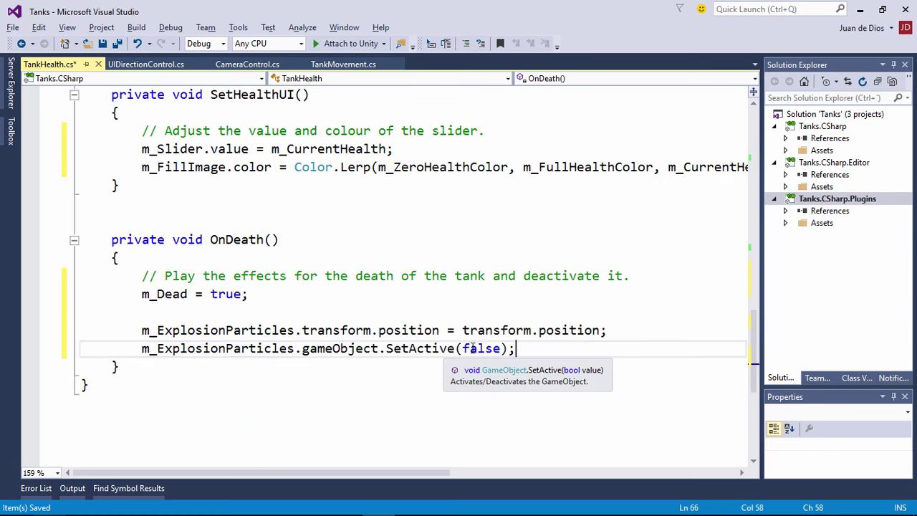
{"action": "double_click", "coordinate": [481, 350]}
{"action": "type", "text": "true"}
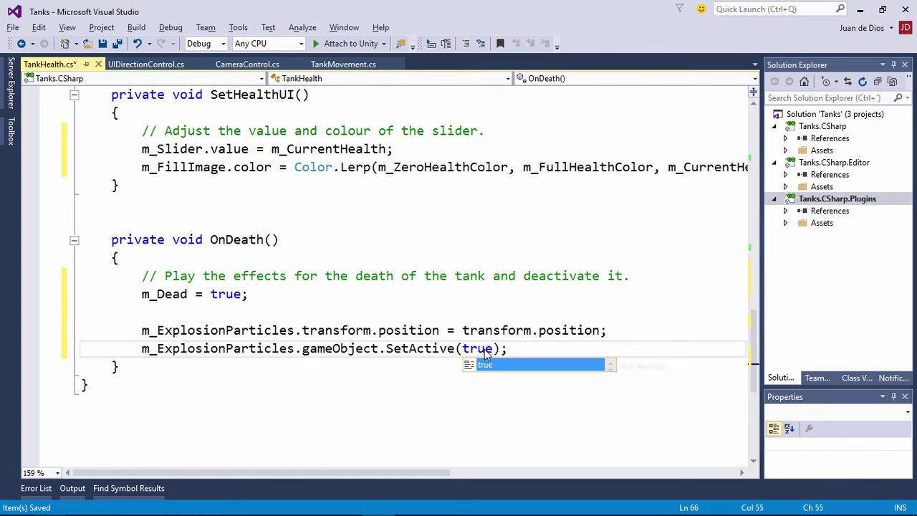
{"action": "left_click", "coordinate": [523, 349]}
- Add m_ExplosionParticles.Play() and m_ExplosionAudio.Play() on separate lines below it
{"action": "key", "text": "Return"}
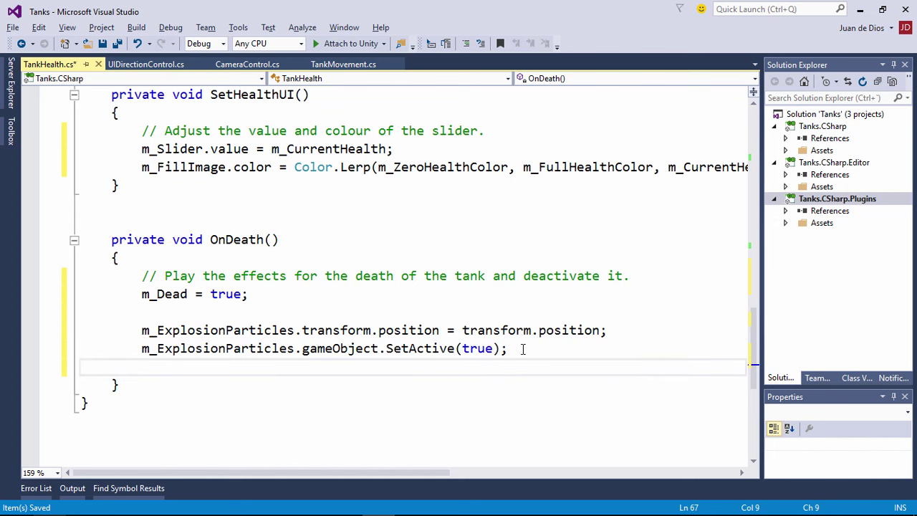
{"action": "type", "text": "explo"}
{"action": "key", "text": "Tab"}
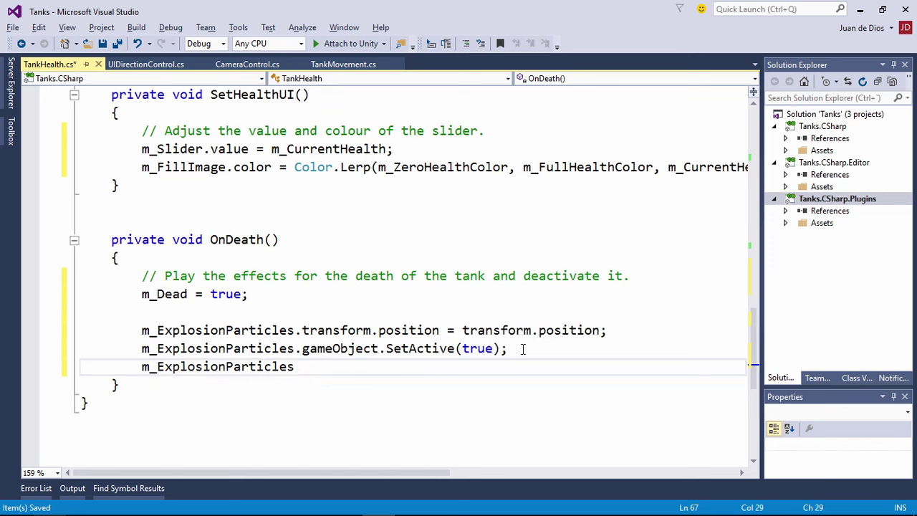
{"action": "type", "text": ".P"}
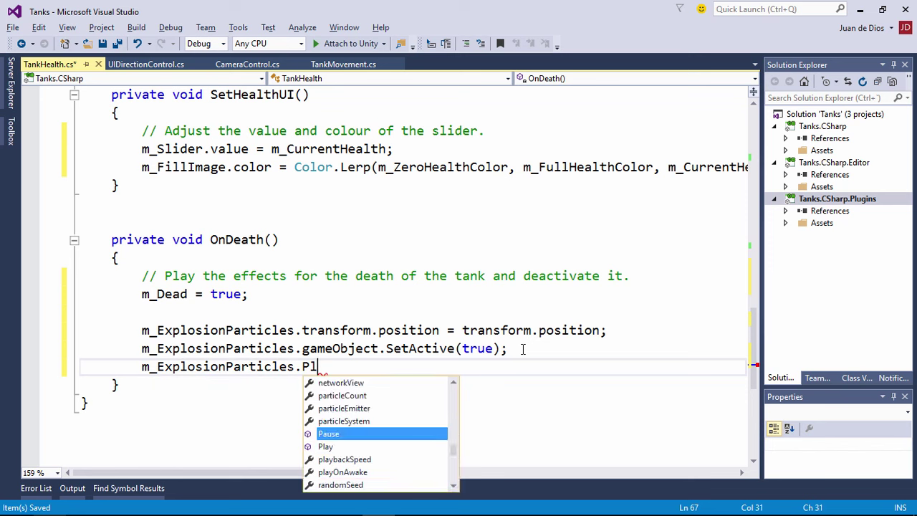
{"action": "type", "text": "l"}
{"action": "key", "text": "Tab"}
{"action": "type", "text": "("}
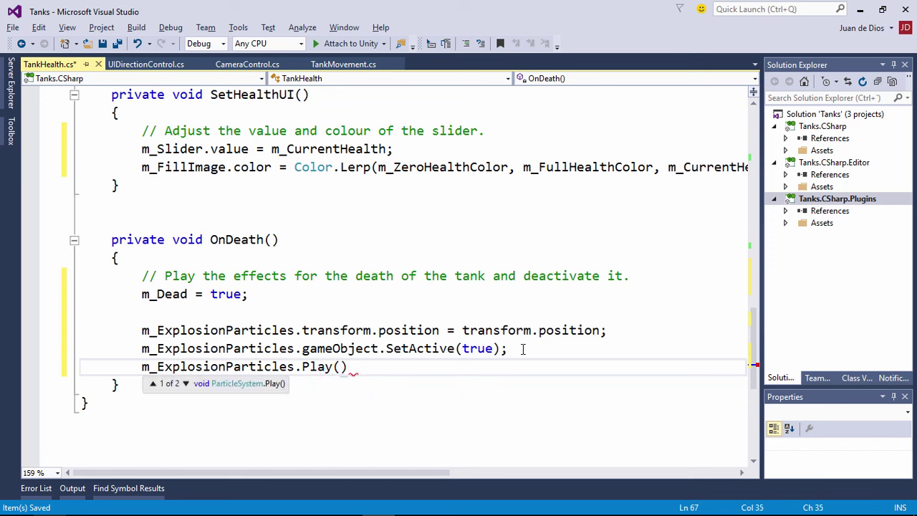
{"action": "type", "text": ")"}
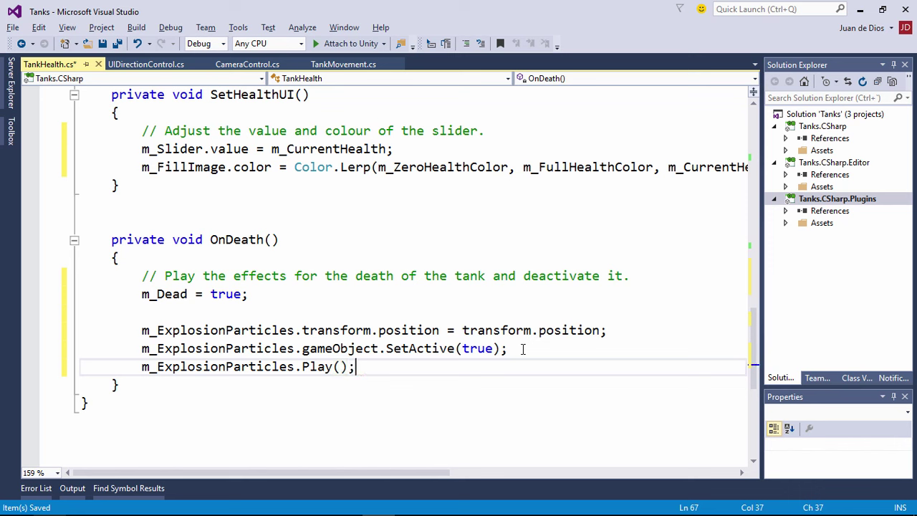
{"action": "key", "text": "Return"}
{"action": "type", "text": "explo"}
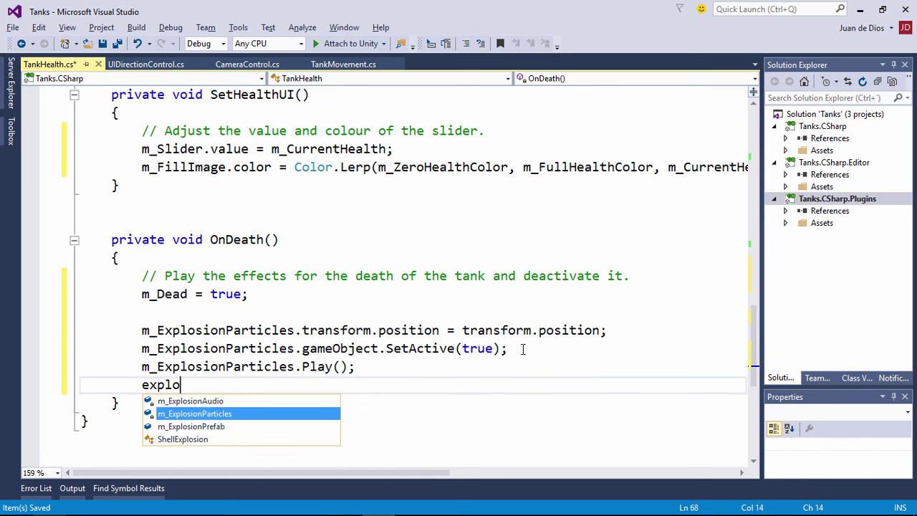
{"action": "key", "text": "Up"}
{"action": "key", "text": "Tab"}
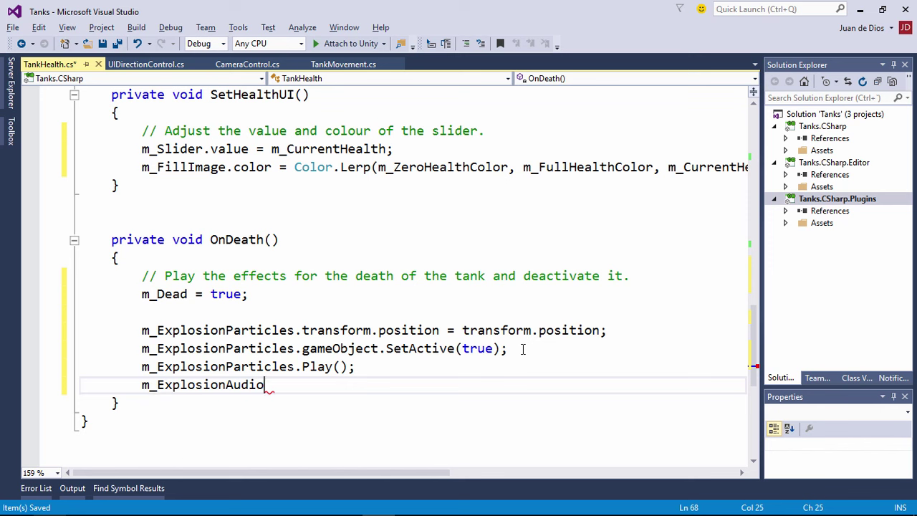
{"action": "type", "text": ".Play();"}
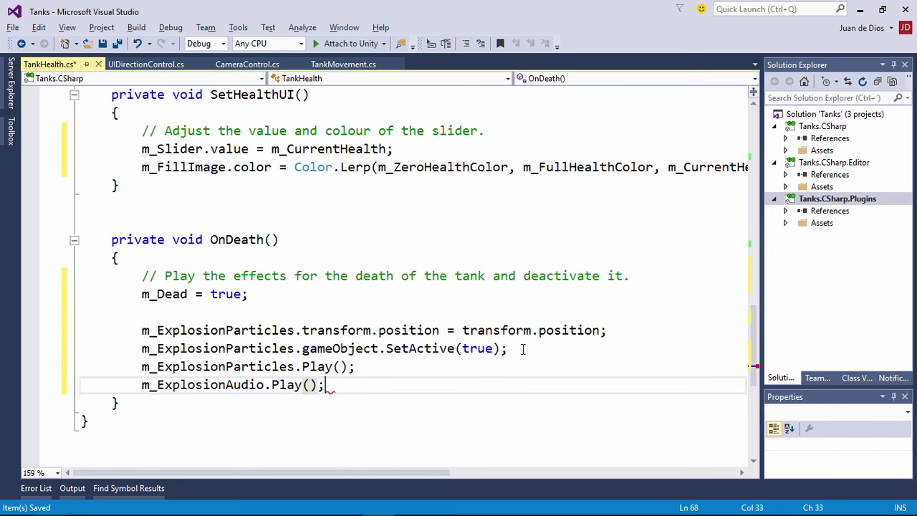
{"action": "key", "text": "Return"}
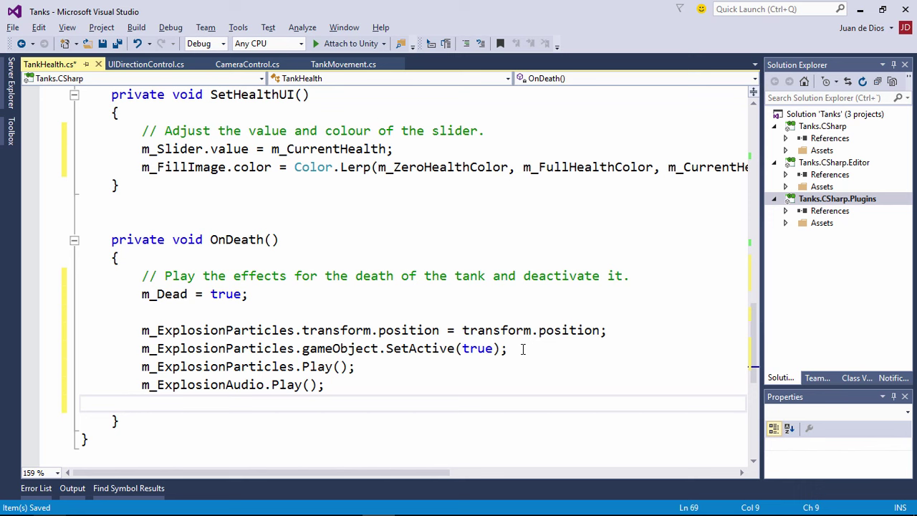
- End OnDeath with gameObject.SetActive(false); and save TankHealth.cs
{"action": "key", "text": "Return"}
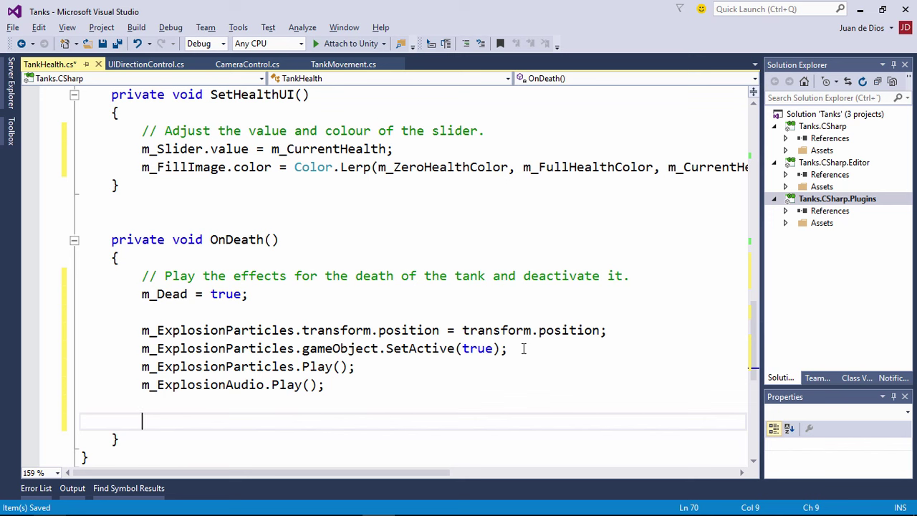
{"action": "type", "text": "gam"}
{"action": "key", "text": "Tab"}
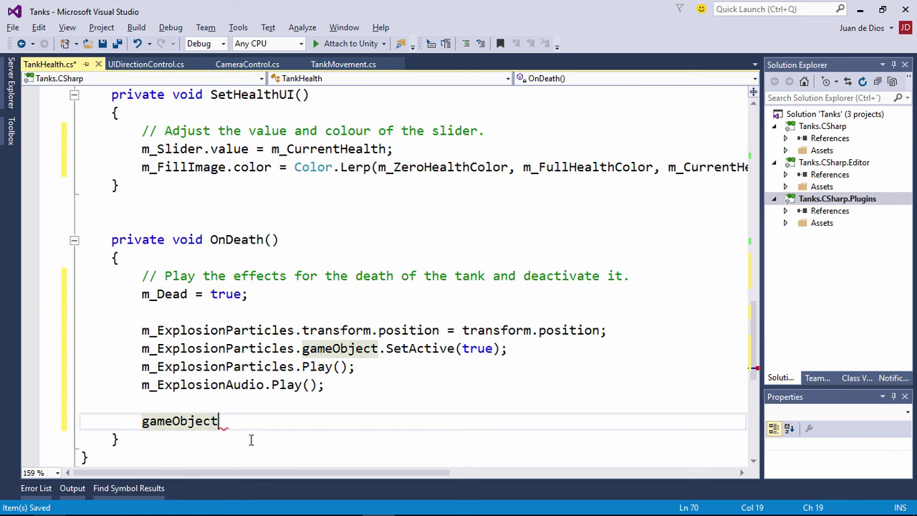
{"action": "type", "text": ".s"}
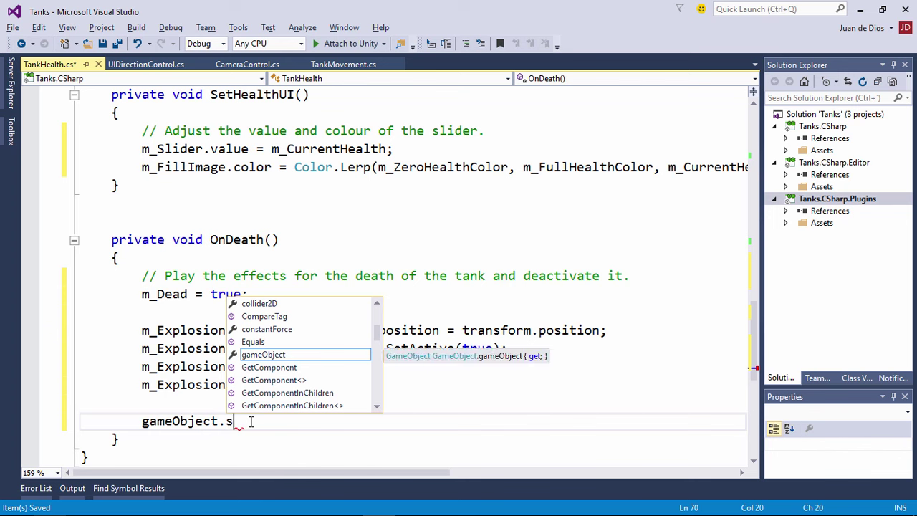
{"action": "type", "text": "etA"}
{"action": "key", "text": "Tab"}
{"action": "type", "text": "(fal"}
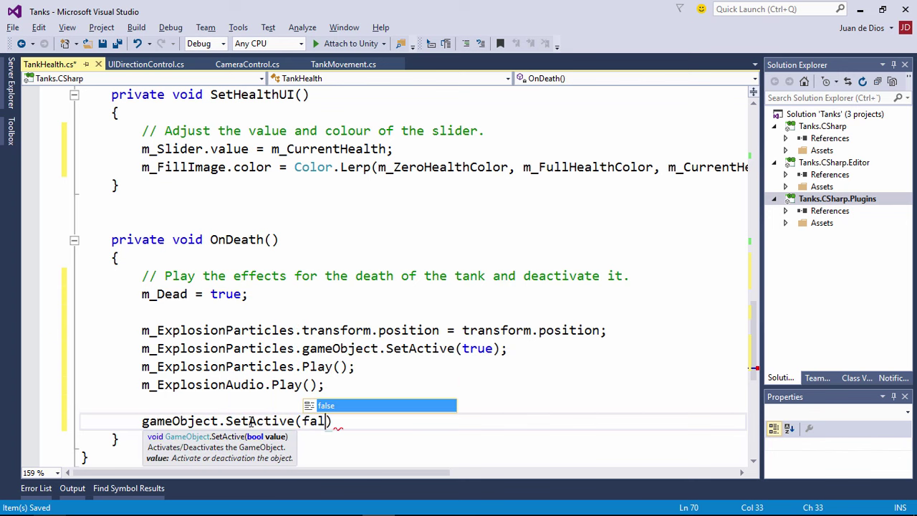
{"action": "key", "text": "Tab"}
{"action": "type", "text": ";"}
{"action": "key", "text": "ctrl+s"}
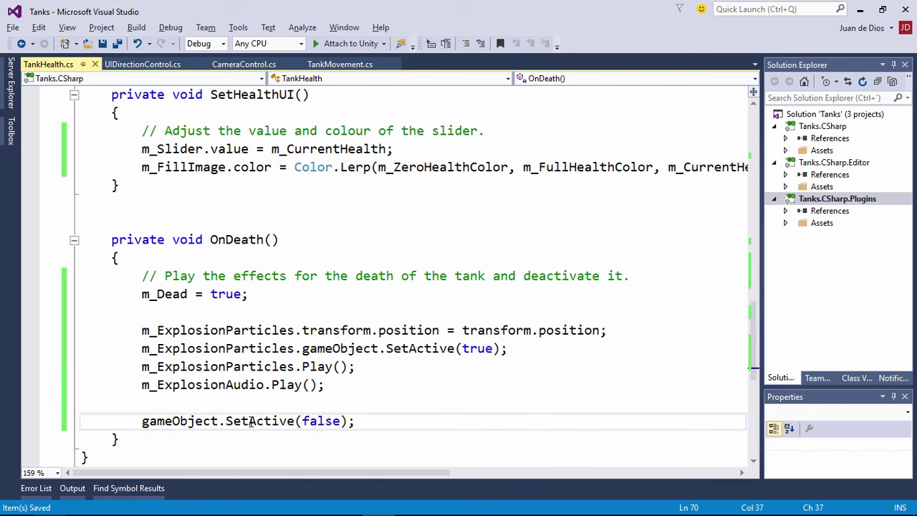
- Walk through OnDeath line by line: m_Dead, explosion position, SetActive(true), both Play calls, tank deactivation
{"action": "left_click_drag", "start_coordinate": [211, 242], "coordinate": [276, 241]}
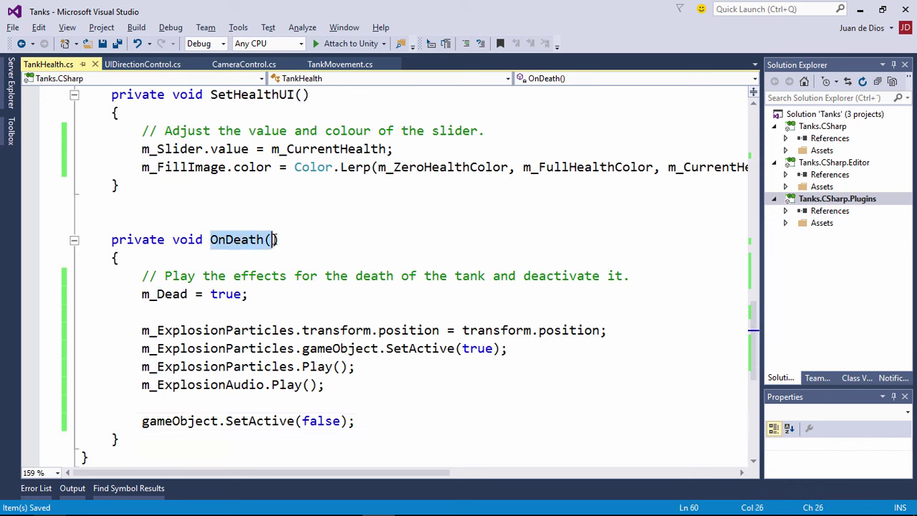
{"action": "left_click_drag", "start_coordinate": [142, 294], "coordinate": [251, 294]}
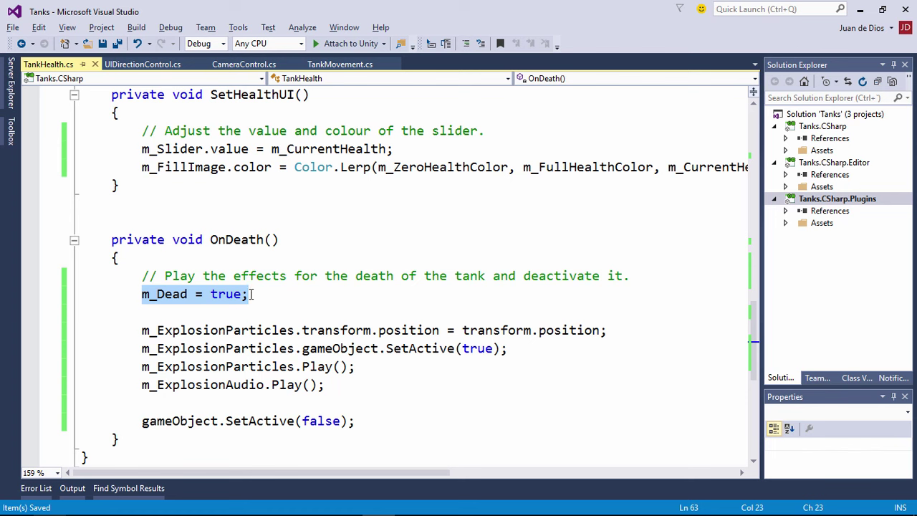
{"action": "left_click_drag", "start_coordinate": [142, 330], "coordinate": [601, 335]}
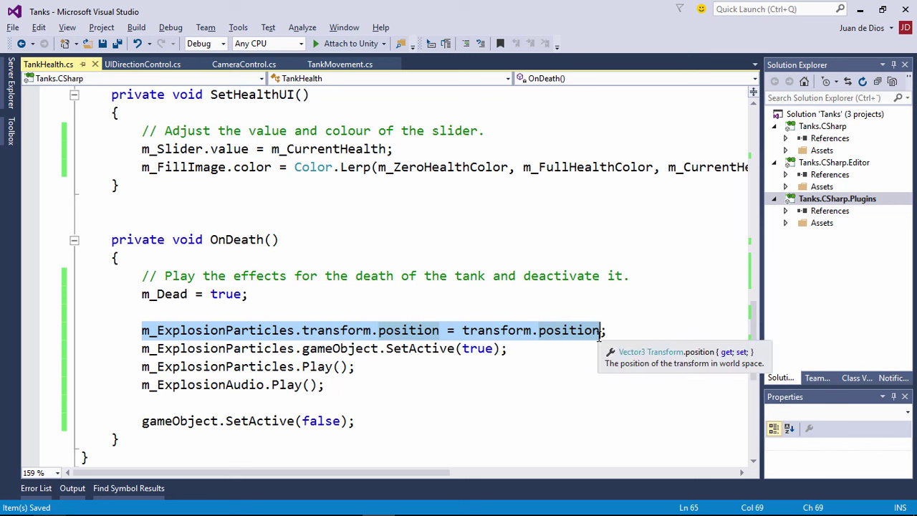
{"action": "left_click_drag", "start_coordinate": [157, 349], "coordinate": [456, 349]}
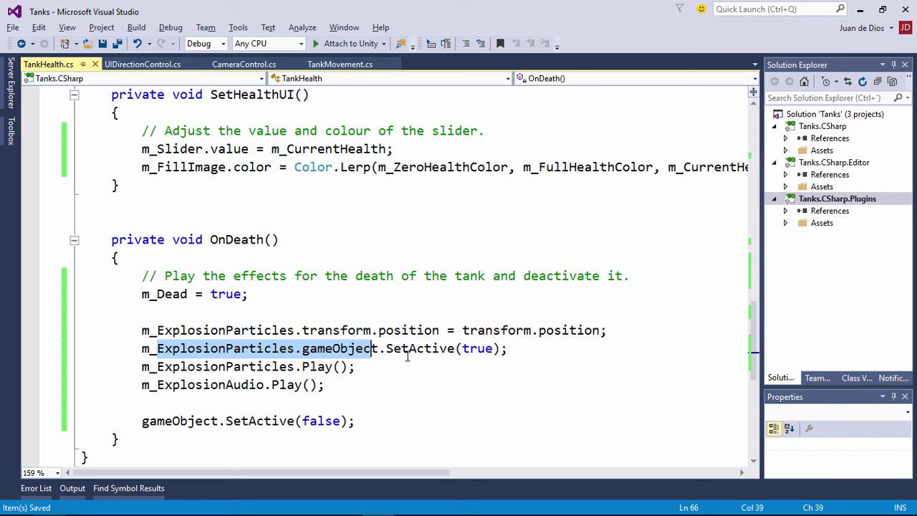
{"action": "left_click_drag", "start_coordinate": [238, 367], "coordinate": [354, 367]}
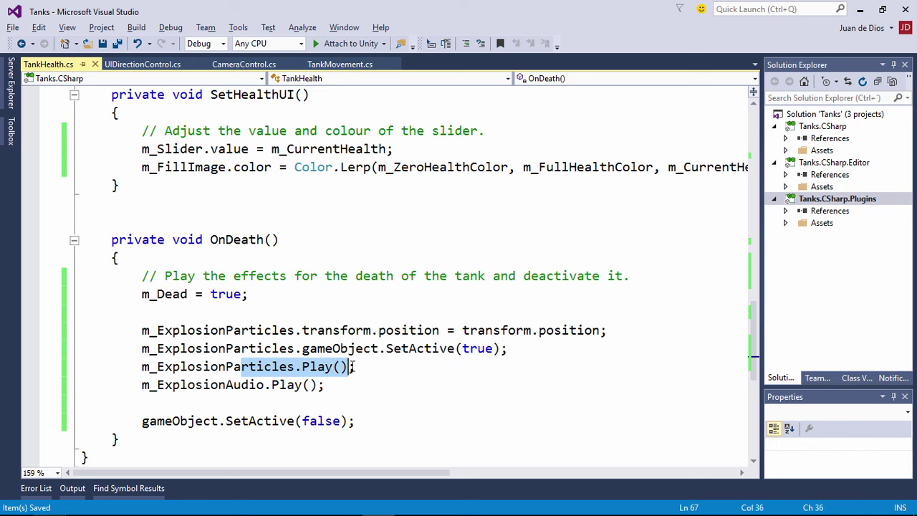
{"action": "left_click", "coordinate": [195, 386]}
{"action": "left_click_drag", "start_coordinate": [195, 385], "coordinate": [325, 386]}
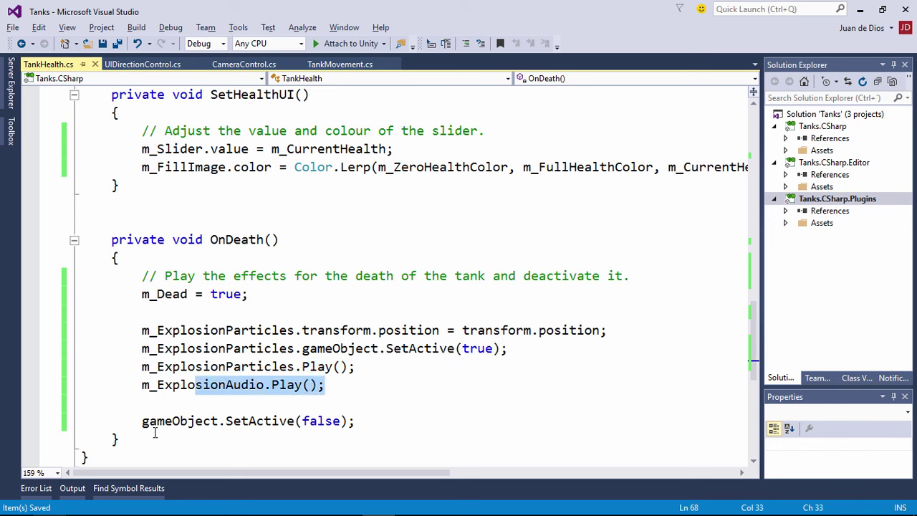
{"action": "left_click_drag", "start_coordinate": [140, 423], "coordinate": [347, 424]}
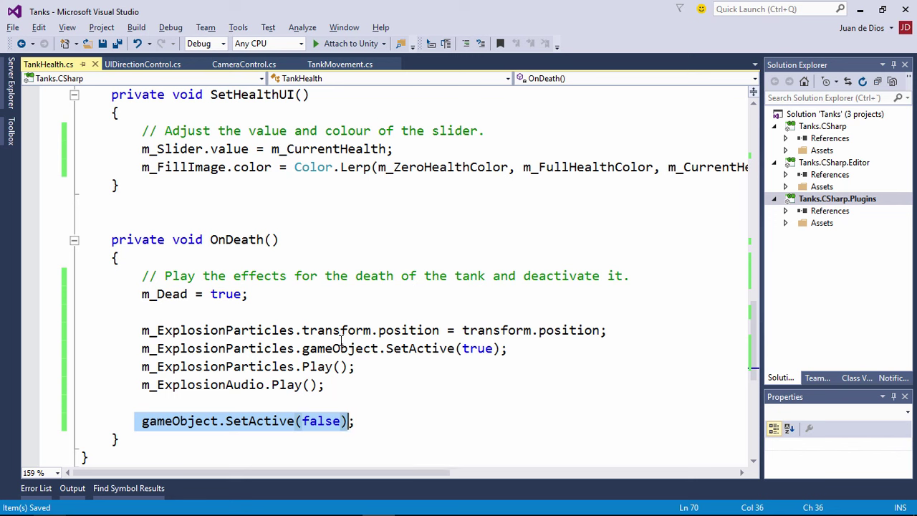
{"action": "left_click", "coordinate": [255, 351]}
{"action": "scroll", "coordinate": [277, 343], "scroll_direction": "down", "scroll_amount": 2}
{"action": "scroll", "coordinate": [276, 342], "scroll_direction": "up", "scroll_amount": 1}
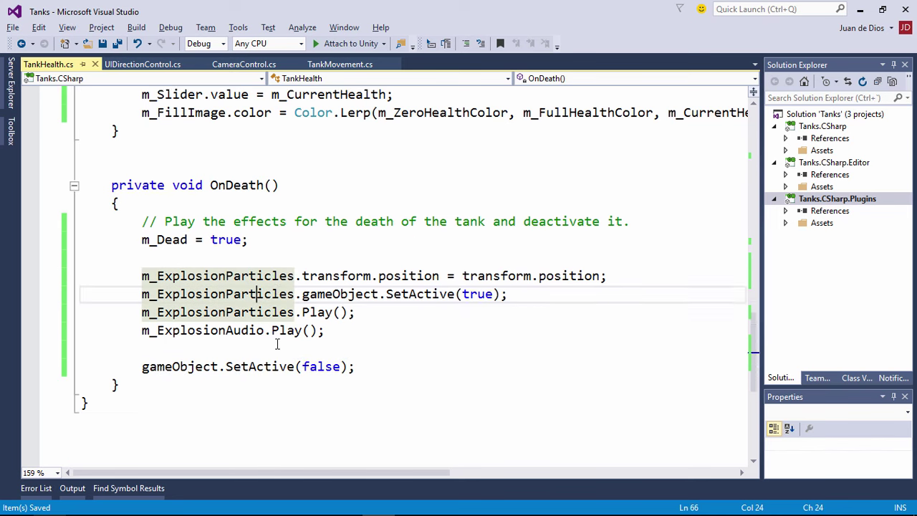
{"action": "scroll", "coordinate": [277, 345], "scroll_direction": "up", "scroll_amount": 2}
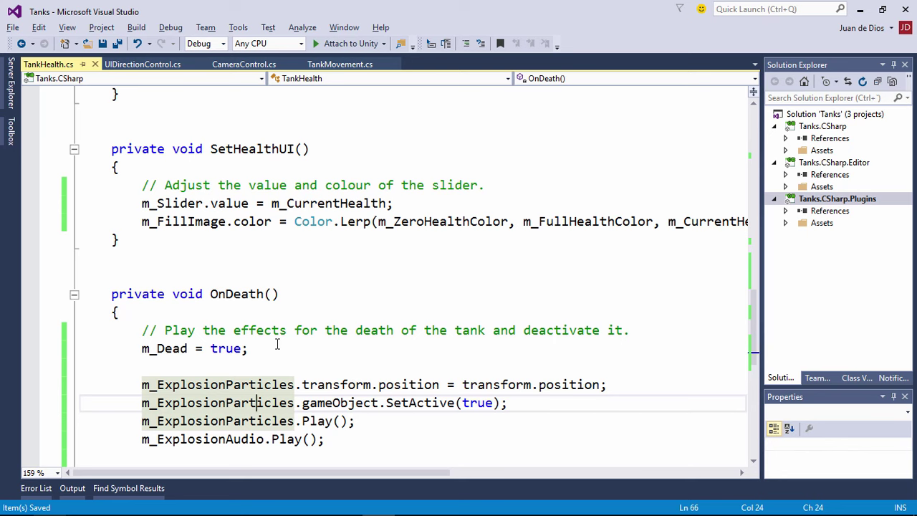
- Set TankHealth.cs line endings to Windows (CR LF) in Advanced Save Options
{"action": "key", "text": "alt+Tab"}
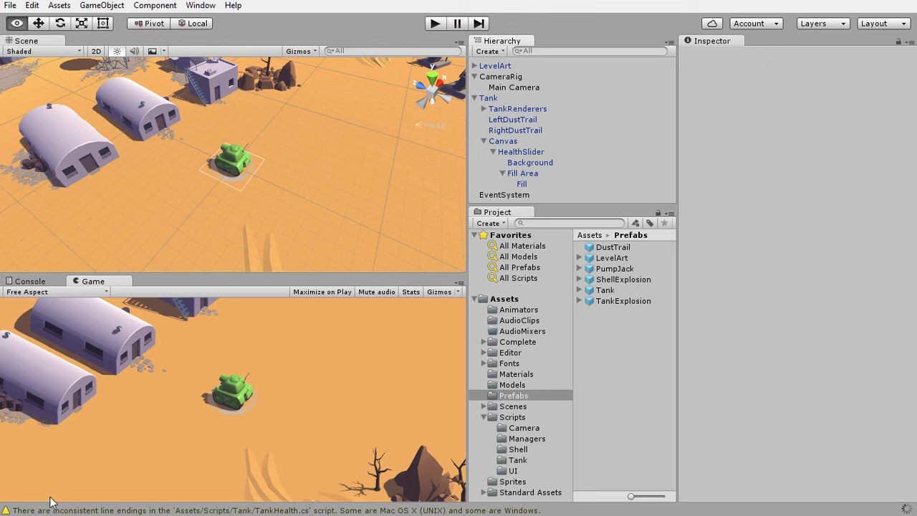
{"action": "key", "text": "alt+Tab"}
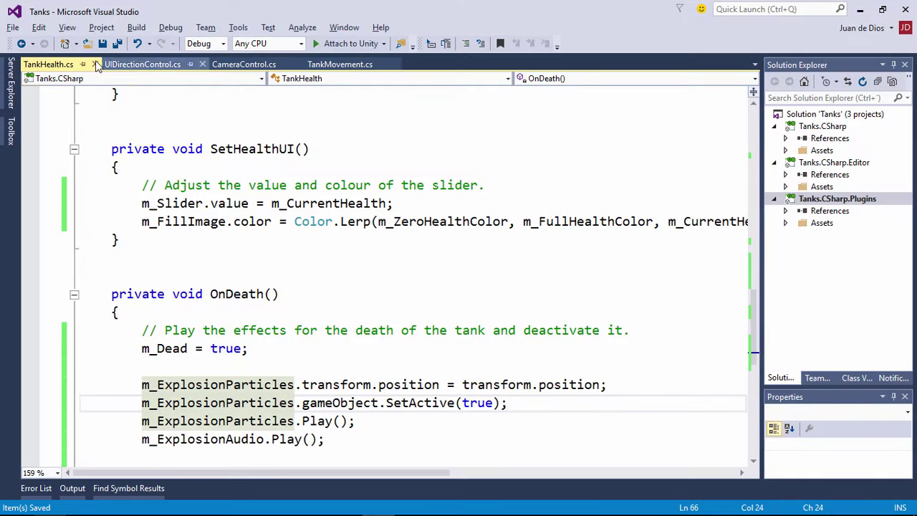
{"action": "left_click", "coordinate": [13, 28]}
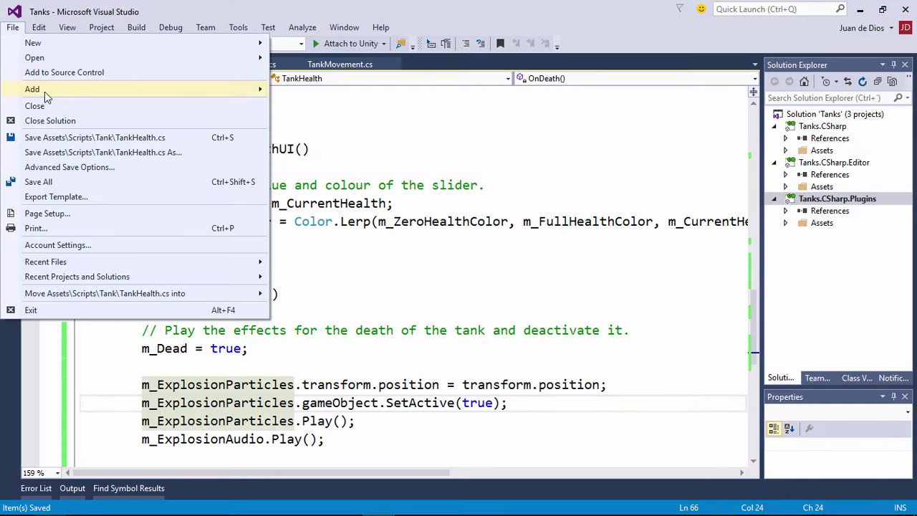
{"action": "left_click", "coordinate": [72, 169]}
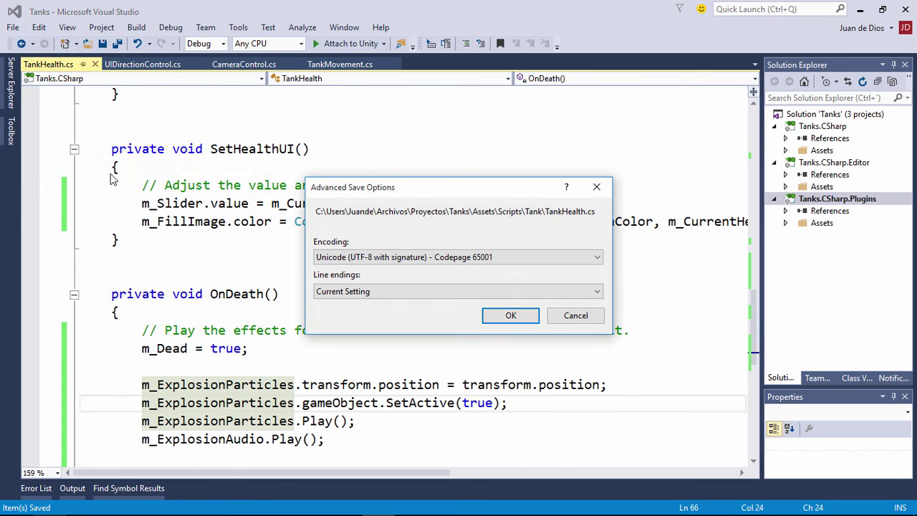
{"action": "left_click", "coordinate": [333, 292]}
{"action": "left_click", "coordinate": [340, 311]}
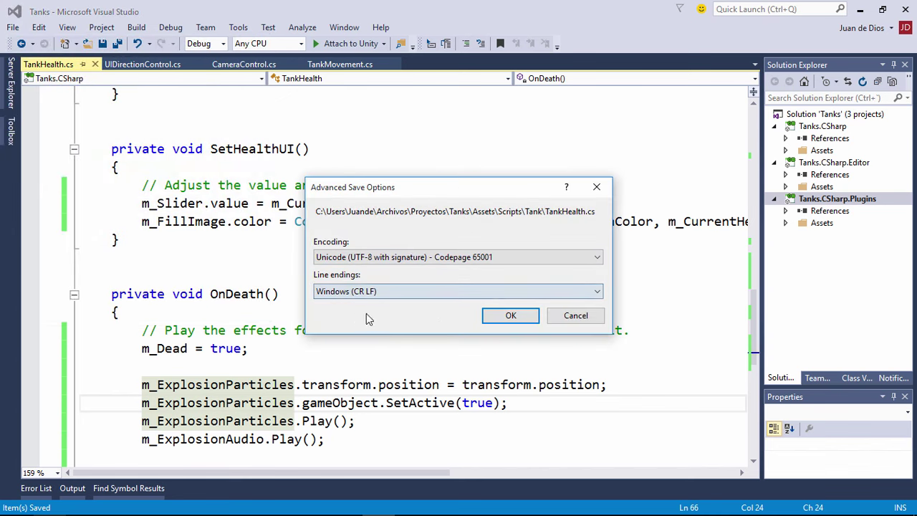
{"action": "left_click", "coordinate": [512, 316]}
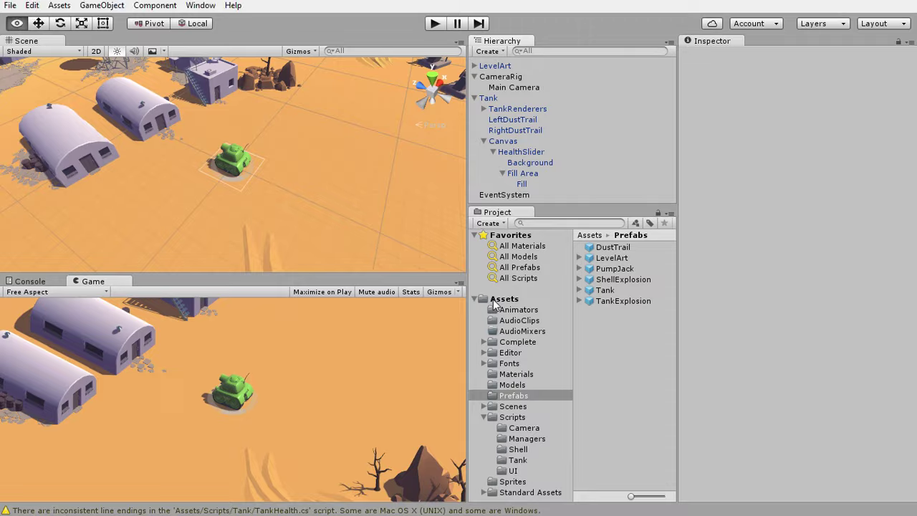
- Select the Tank and assign HealthSlider to Tank Health's Slider field
{"action": "key", "text": "alt+Tab"}
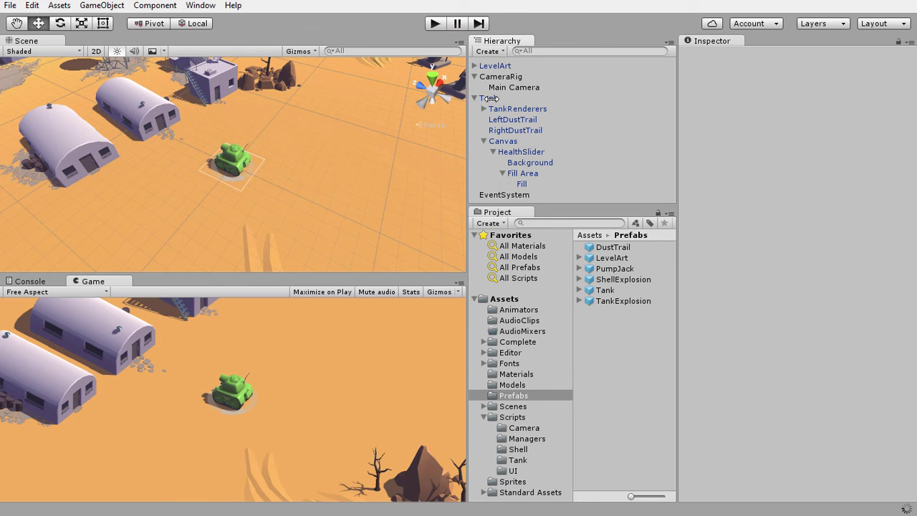
{"action": "left_click", "coordinate": [490, 99]}
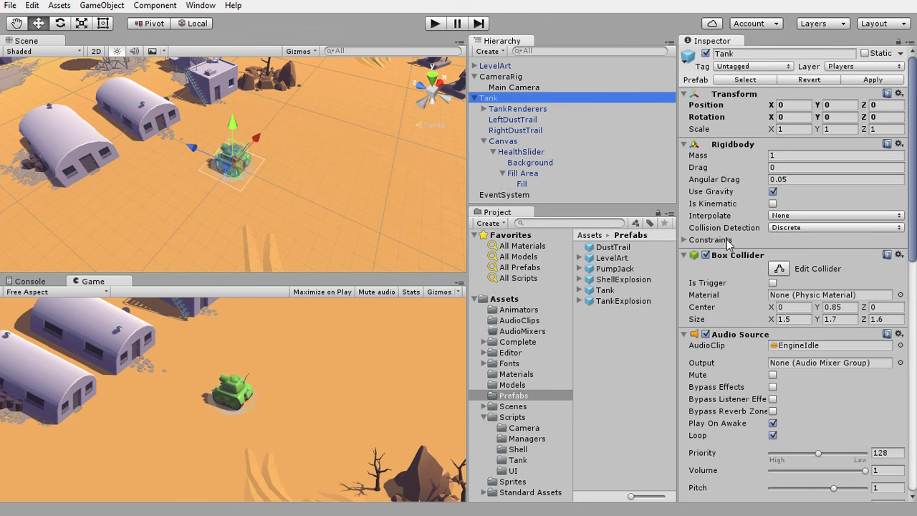
{"action": "scroll", "coordinate": [728, 243], "scroll_direction": "down", "scroll_amount": 5}
{"action": "scroll", "coordinate": [727, 244], "scroll_direction": "down", "scroll_amount": 5}
{"action": "scroll", "coordinate": [728, 247], "scroll_direction": "down", "scroll_amount": 5}
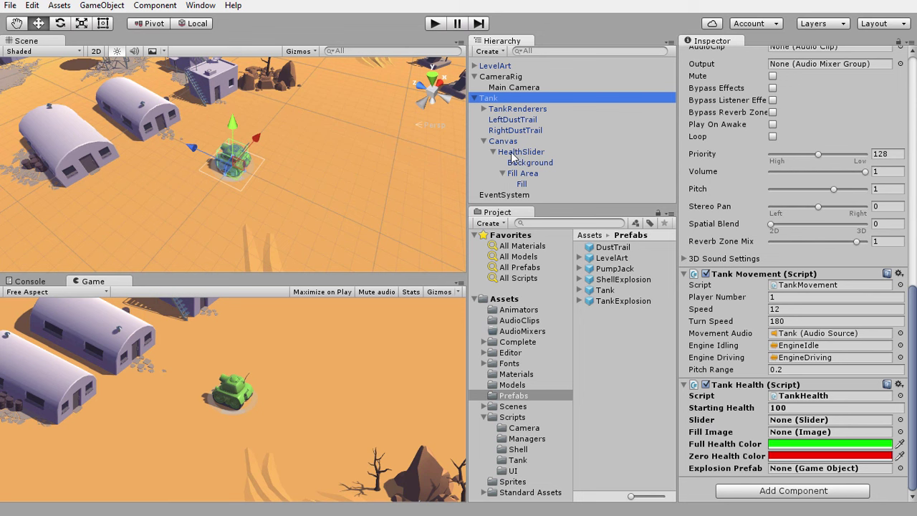
{"action": "left_click_drag", "start_coordinate": [511, 158], "coordinate": [701, 224]}
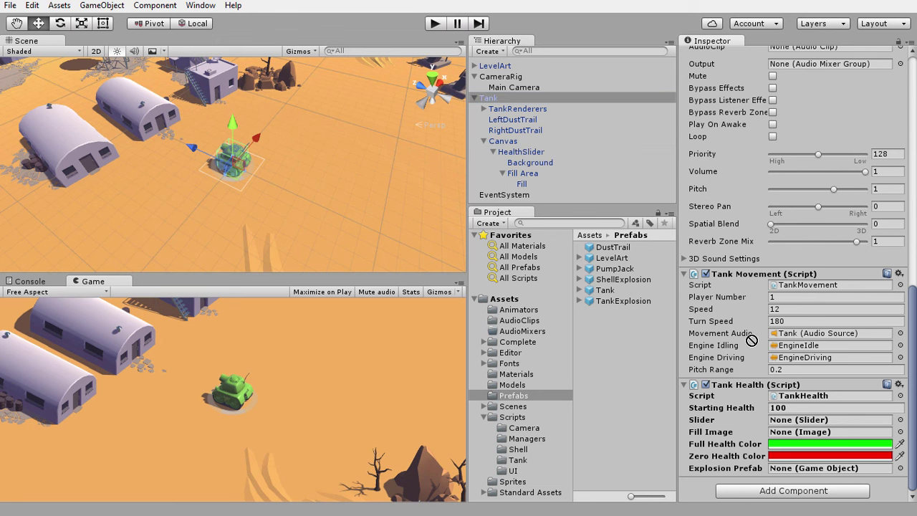
{"action": "left_click_drag", "start_coordinate": [701, 225], "coordinate": [787, 424]}
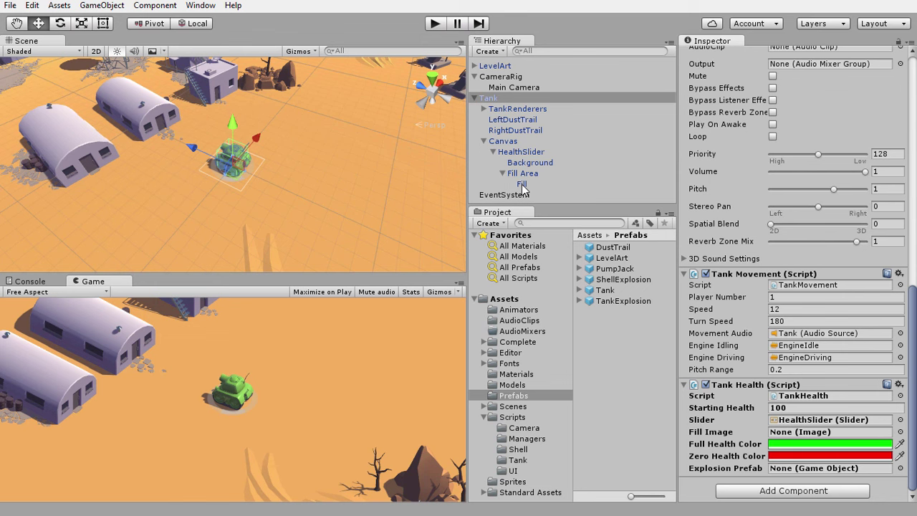
- Assign Fill as the Fill Image and TankExplosion as the Explosion Prefab
{"action": "left_click_drag", "start_coordinate": [522, 188], "coordinate": [765, 402]}
{"action": "left_click_drag", "start_coordinate": [765, 403], "coordinate": [789, 432]}
{"action": "left_click", "coordinate": [786, 446]}
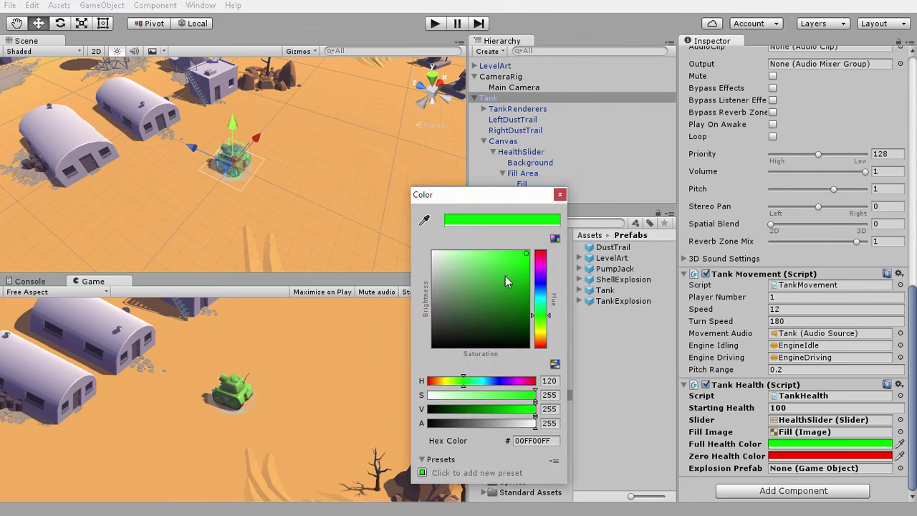
{"action": "left_click", "coordinate": [560, 195]}
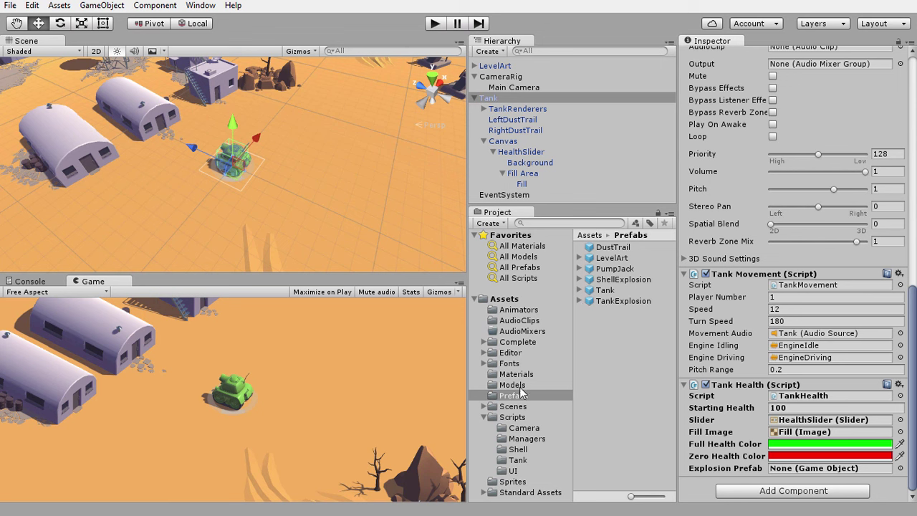
{"action": "left_click_drag", "start_coordinate": [615, 302], "coordinate": [786, 469]}
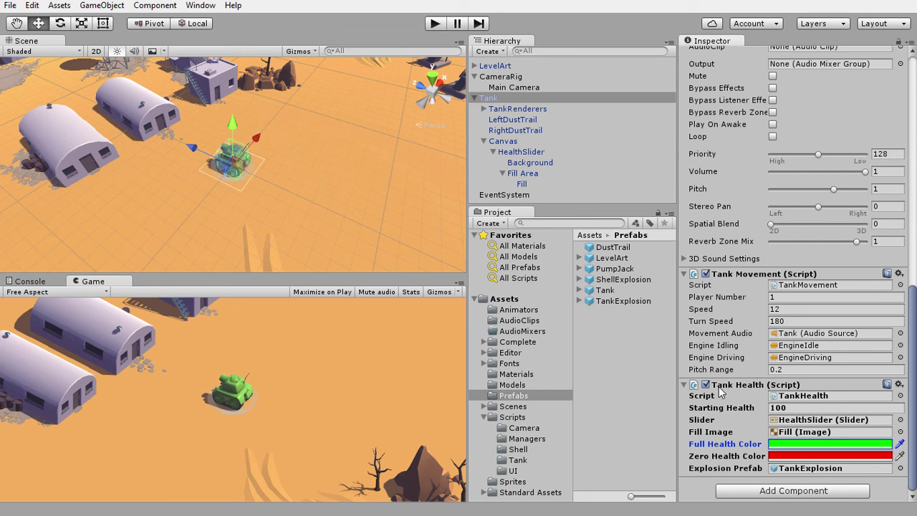
{"action": "left_click", "coordinate": [490, 100]}
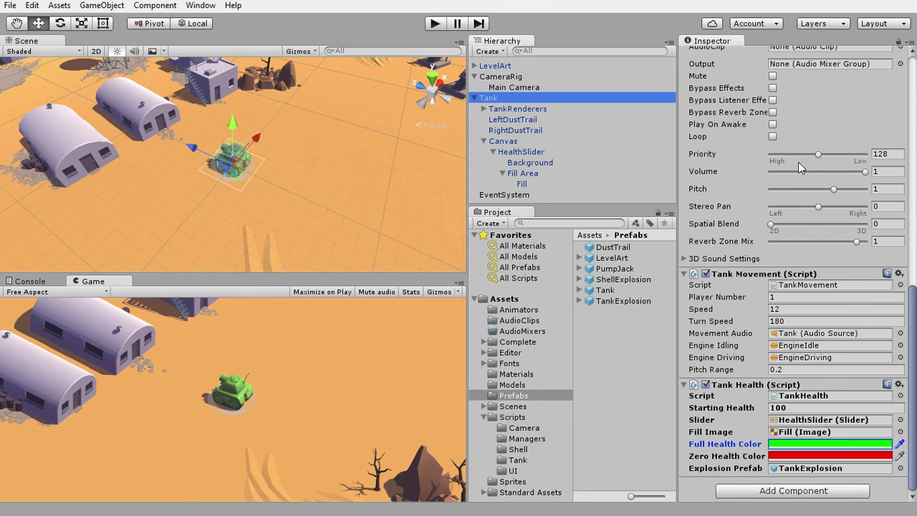
- Apply the Tank's Tank Health changes to its prefab from the Inspector
{"action": "scroll", "coordinate": [802, 166], "scroll_direction": "up", "scroll_amount": 3}
{"action": "scroll", "coordinate": [803, 150], "scroll_direction": "up", "scroll_amount": 4}
{"action": "scroll", "coordinate": [807, 127], "scroll_direction": "up", "scroll_amount": 5}
{"action": "scroll", "coordinate": [795, 134], "scroll_direction": "up", "scroll_amount": 1}
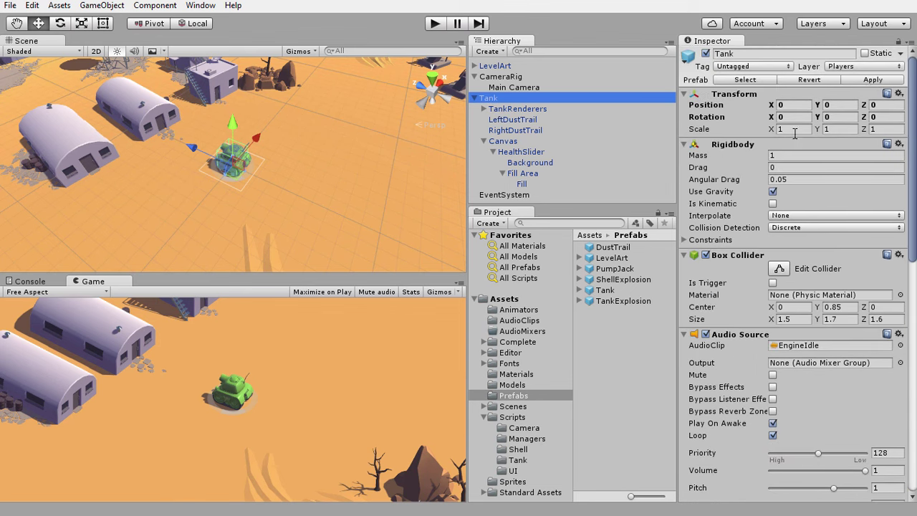
{"action": "scroll", "coordinate": [809, 148], "scroll_direction": "down", "scroll_amount": 2}
{"action": "scroll", "coordinate": [765, 230], "scroll_direction": "down", "scroll_amount": 6}
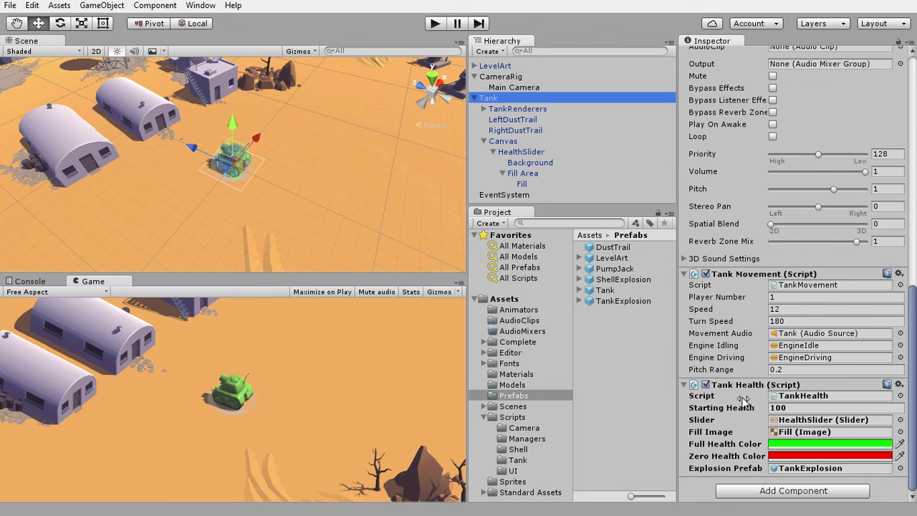
{"action": "scroll", "coordinate": [732, 241], "scroll_direction": "up", "scroll_amount": 10}
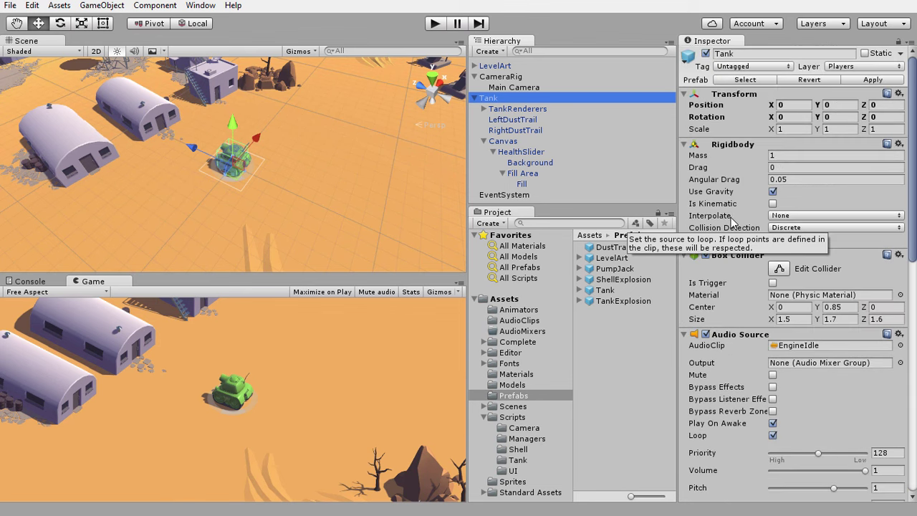
{"action": "left_click", "coordinate": [862, 84]}
- Select the Tank prefab in Prefabs to confirm HealthSlider, Fill and TankExplosion are set
{"action": "scroll", "coordinate": [730, 339], "scroll_direction": "down", "scroll_amount": 10}
{"action": "scroll", "coordinate": [731, 340], "scroll_direction": "down", "scroll_amount": 9}
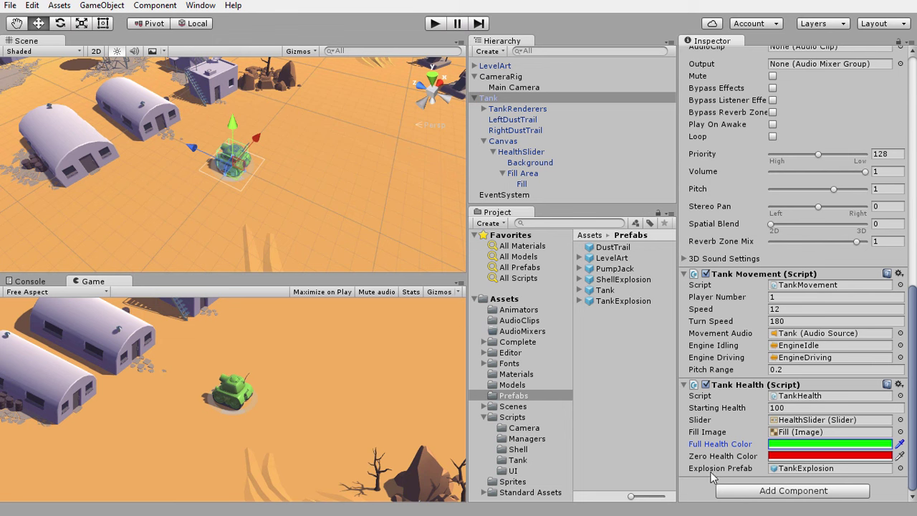
{"action": "left_click", "coordinate": [609, 291]}
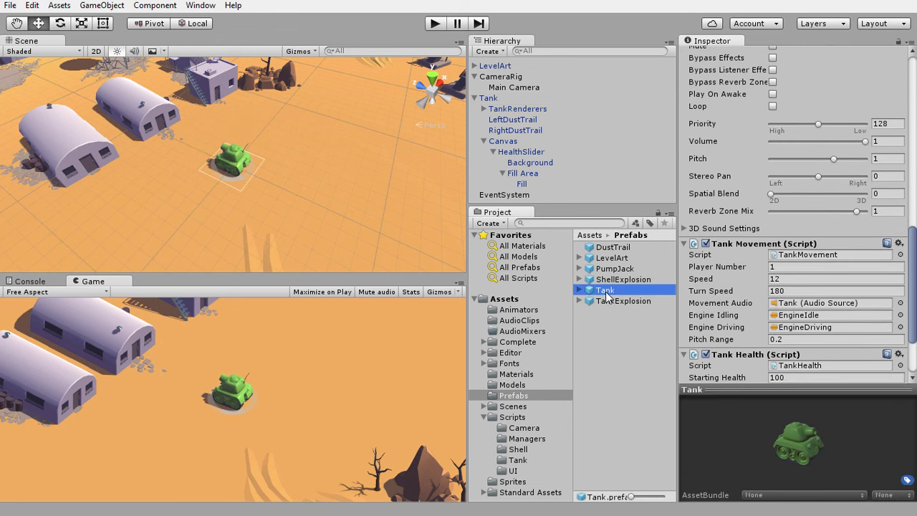
{"action": "scroll", "coordinate": [741, 276], "scroll_direction": "down", "scroll_amount": 3}
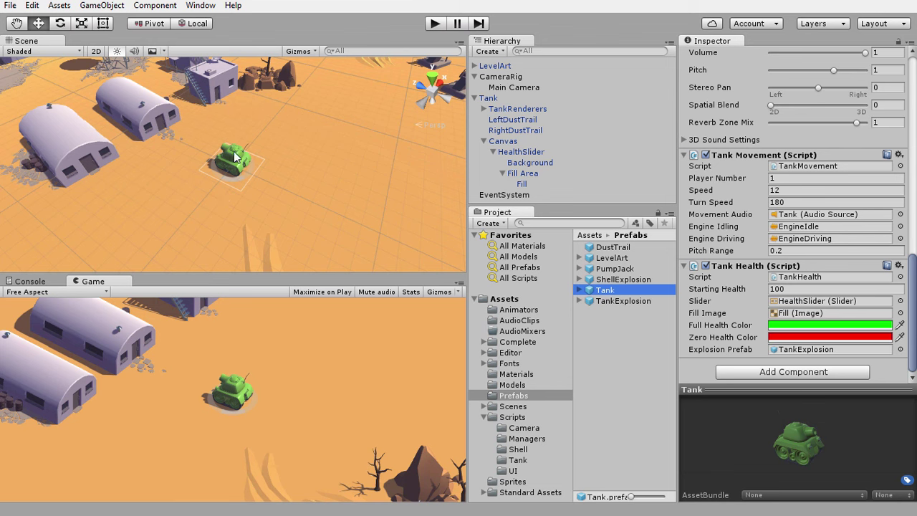
{"action": "left_click", "coordinate": [435, 23]}
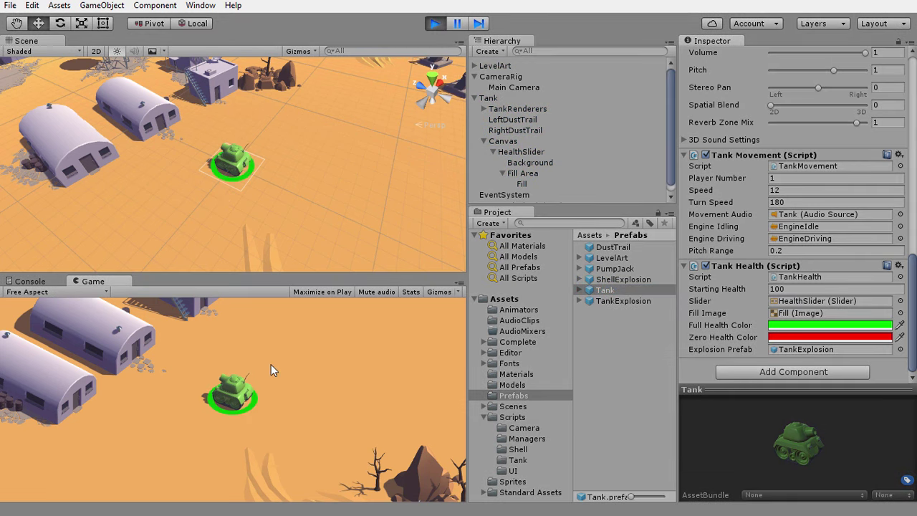
{"action": "key", "text": "w"}
{"action": "key", "text": "a"}
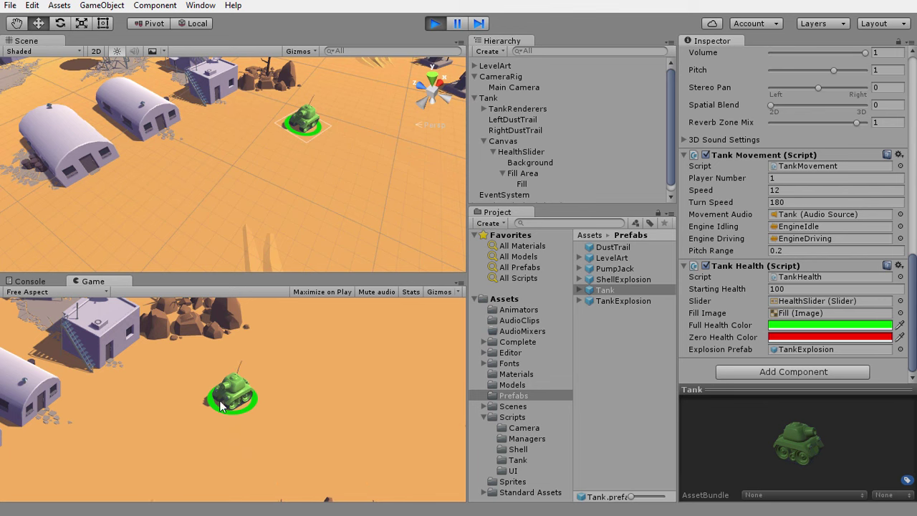
{"action": "left_click", "coordinate": [434, 25]}
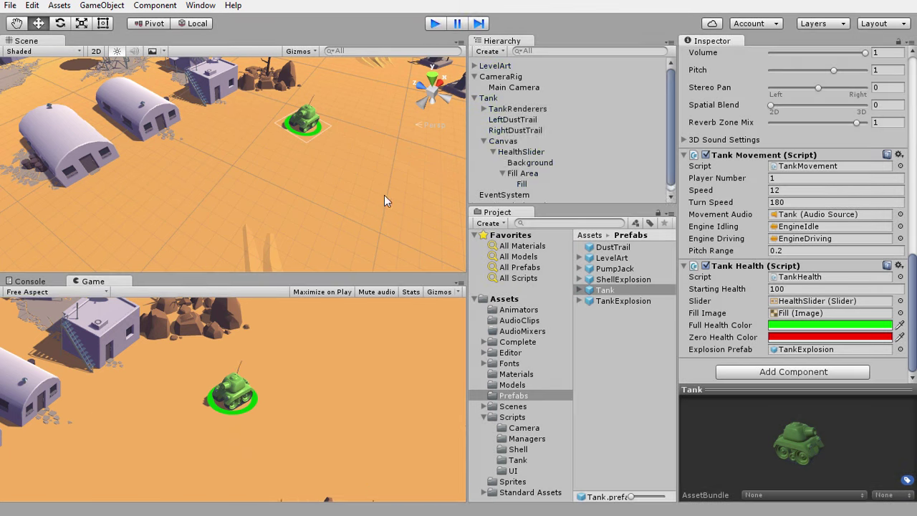